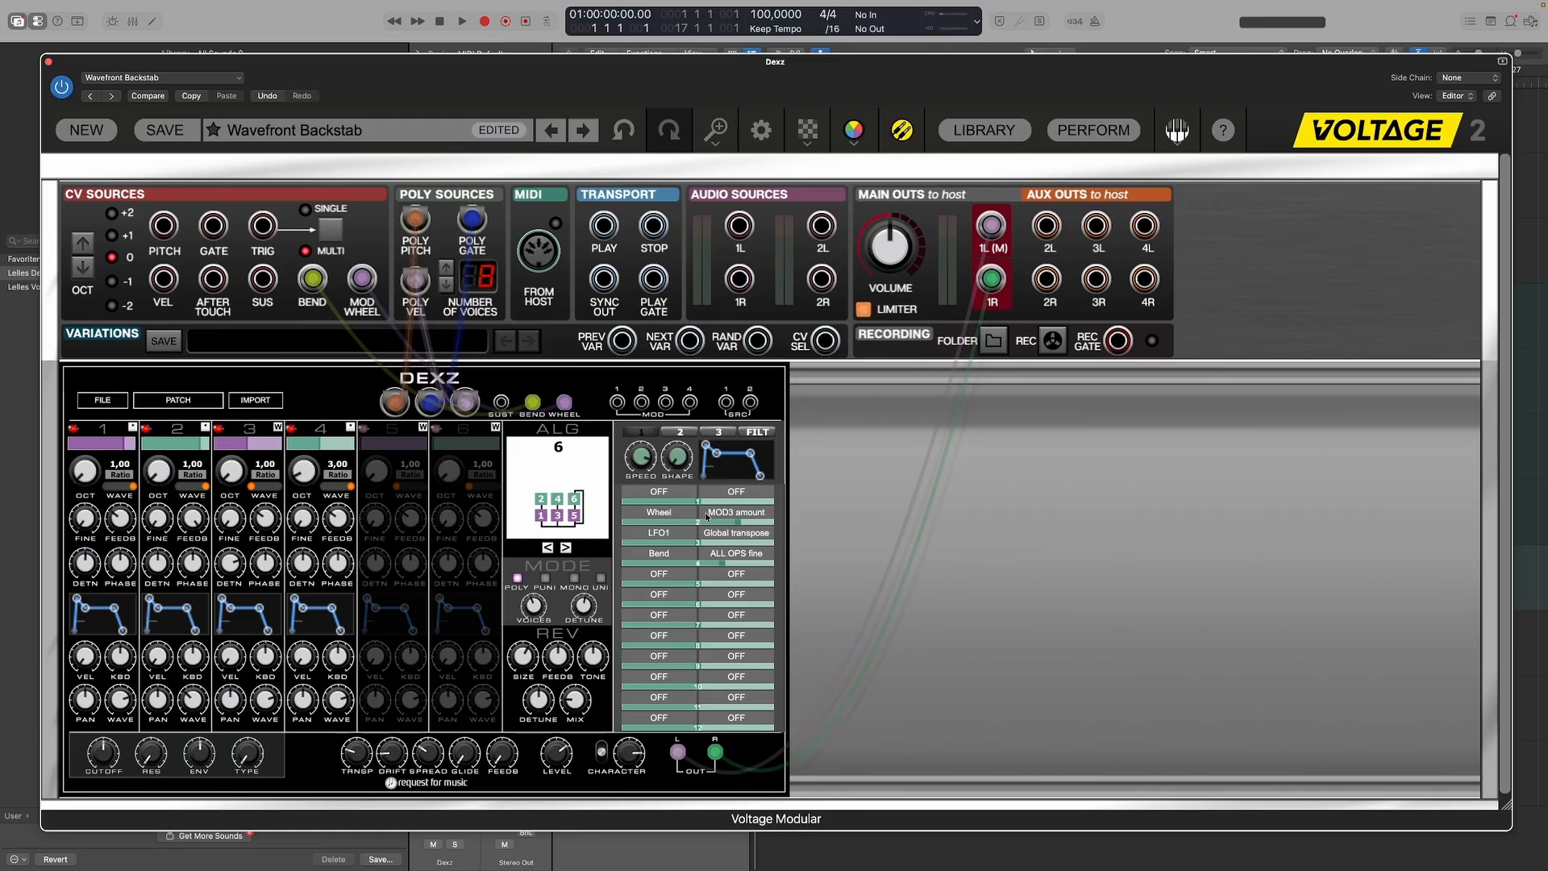
Step: Replace the existing DEXZ module in the rack with a fresh F_DEXZ from the module library's favorites
mouse_move(700, 586)
click(576, 383)
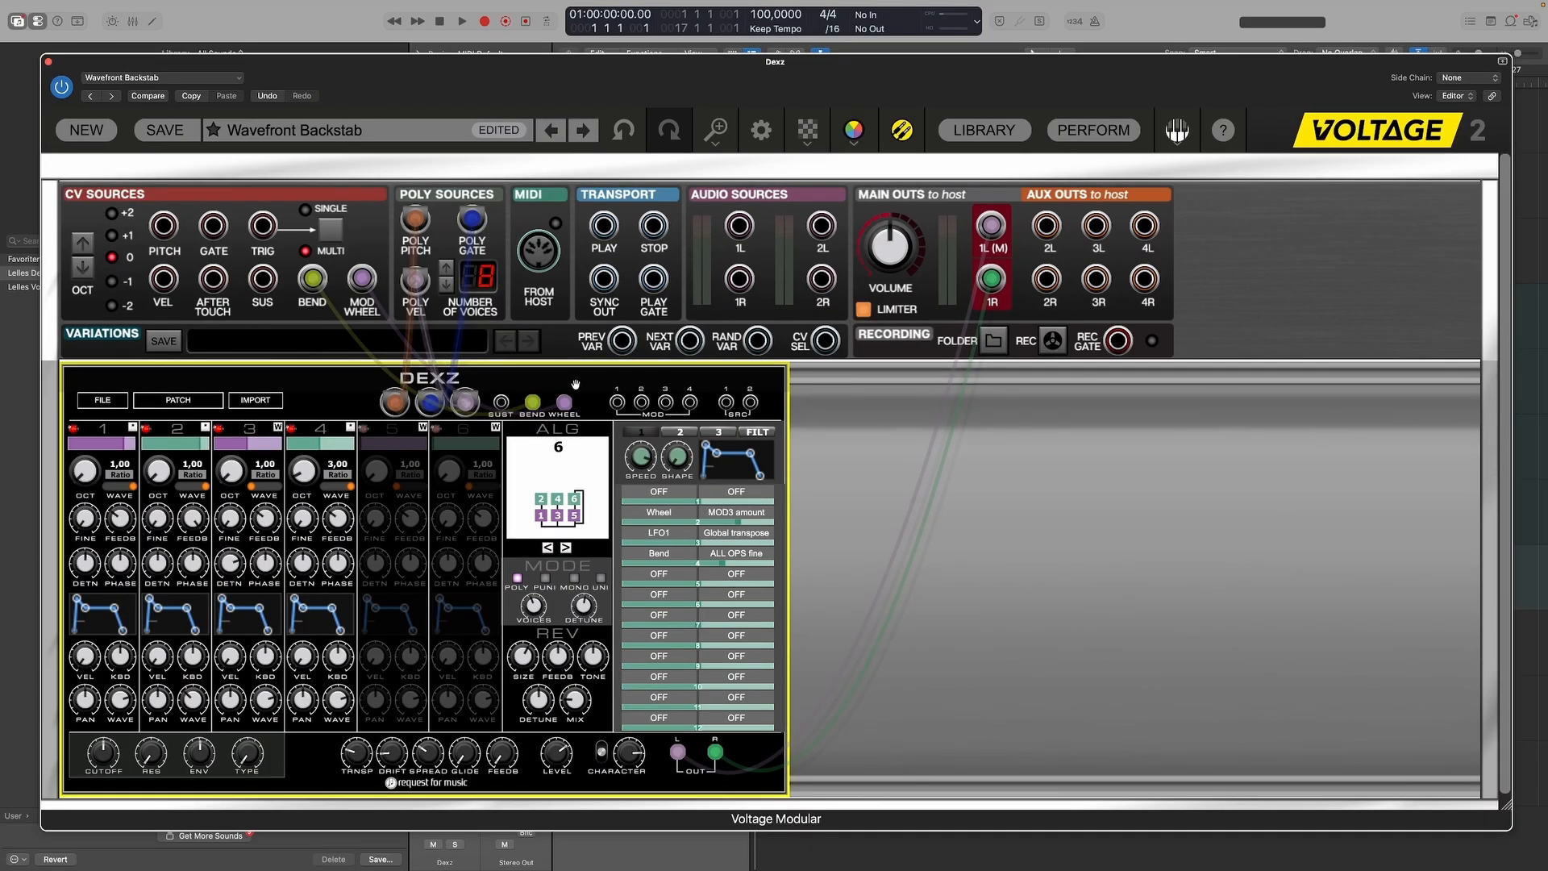
key(Delete)
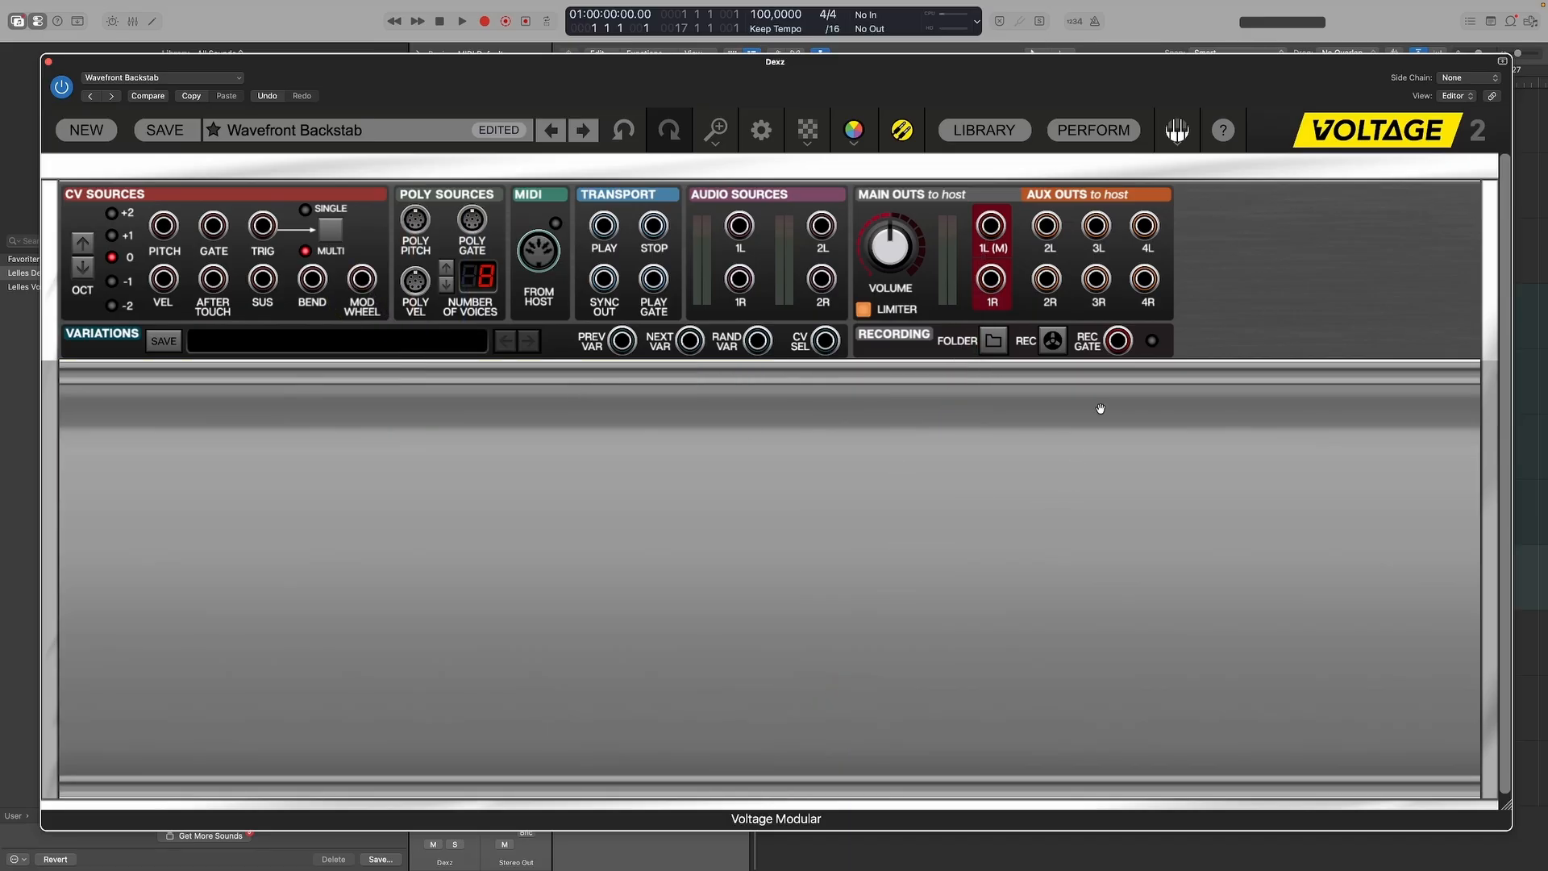
click(1003, 130)
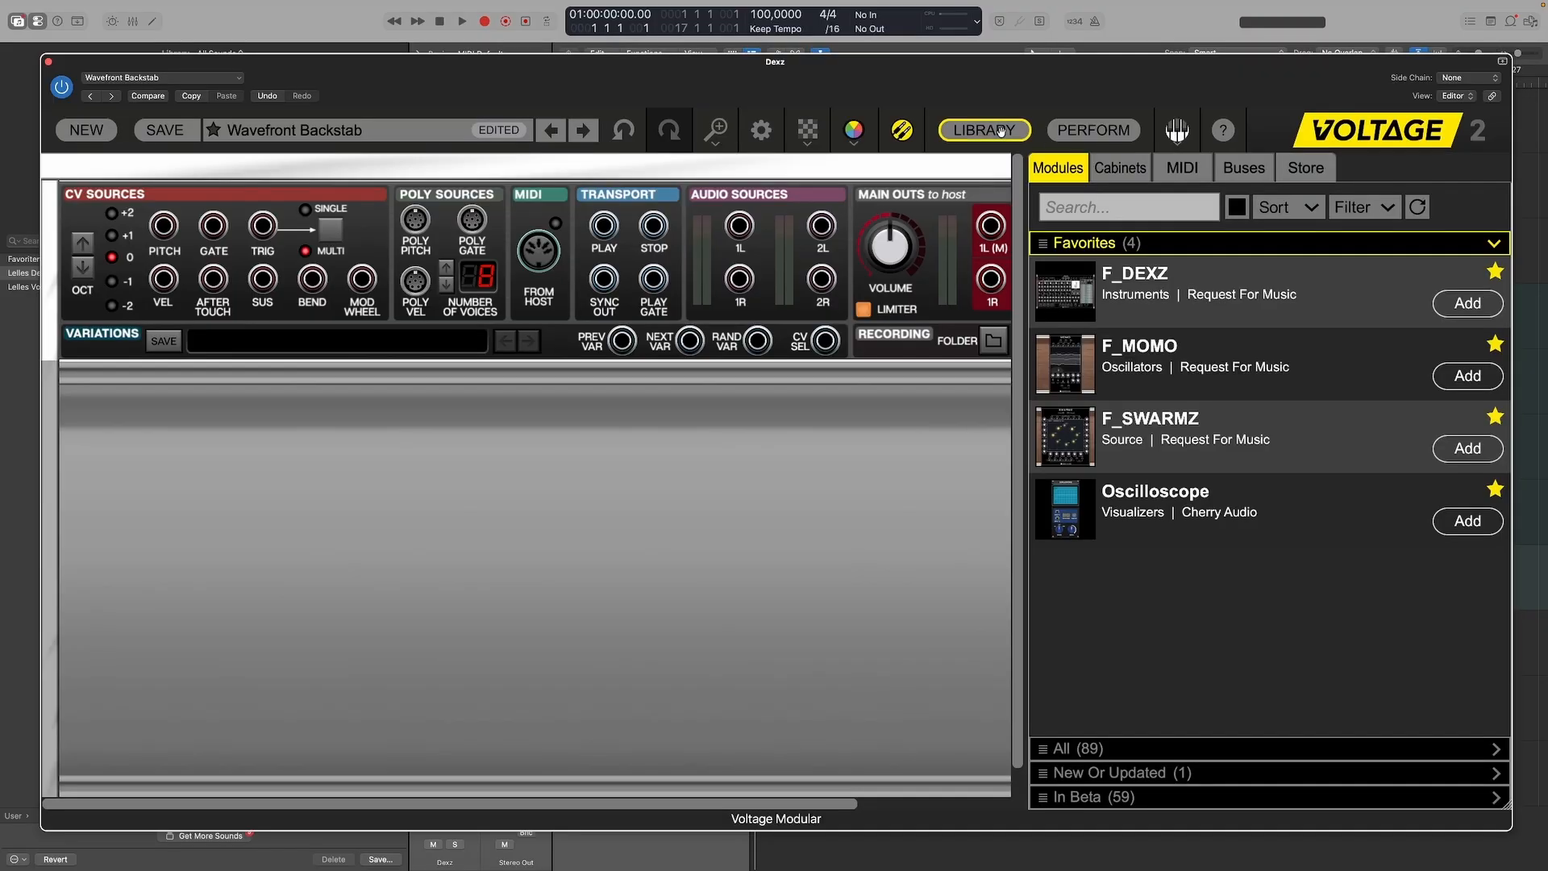
click(1479, 308)
click(984, 130)
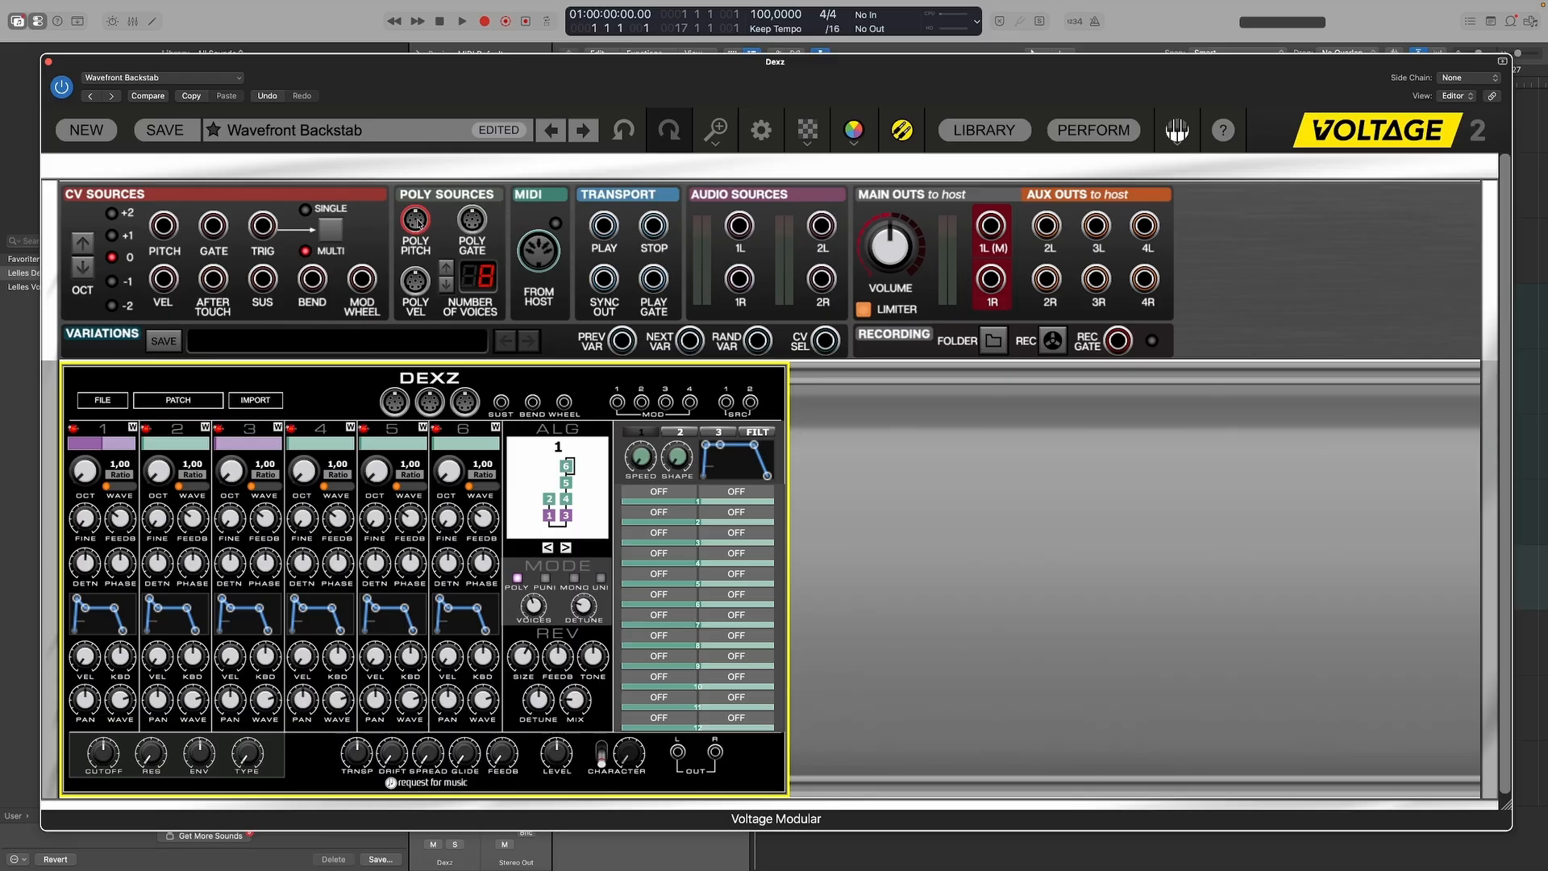
Step: Patch the poly pitch, poly gate, poly velocity, bend and mod wheel sources into the matching DEXZ inputs
drag(416, 220, 395, 403)
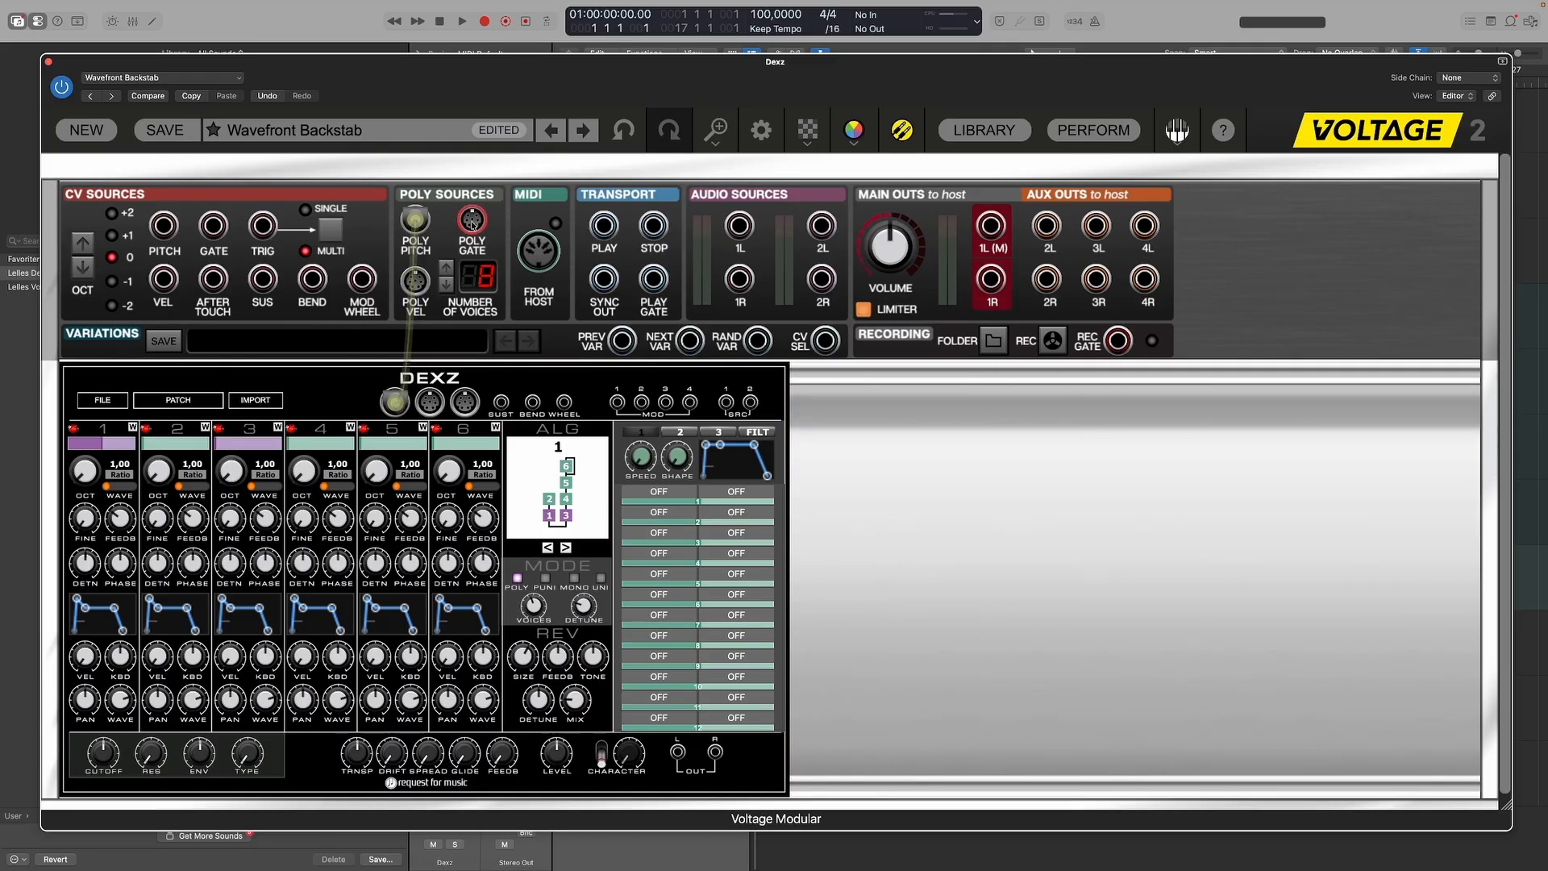
drag(469, 247, 430, 401)
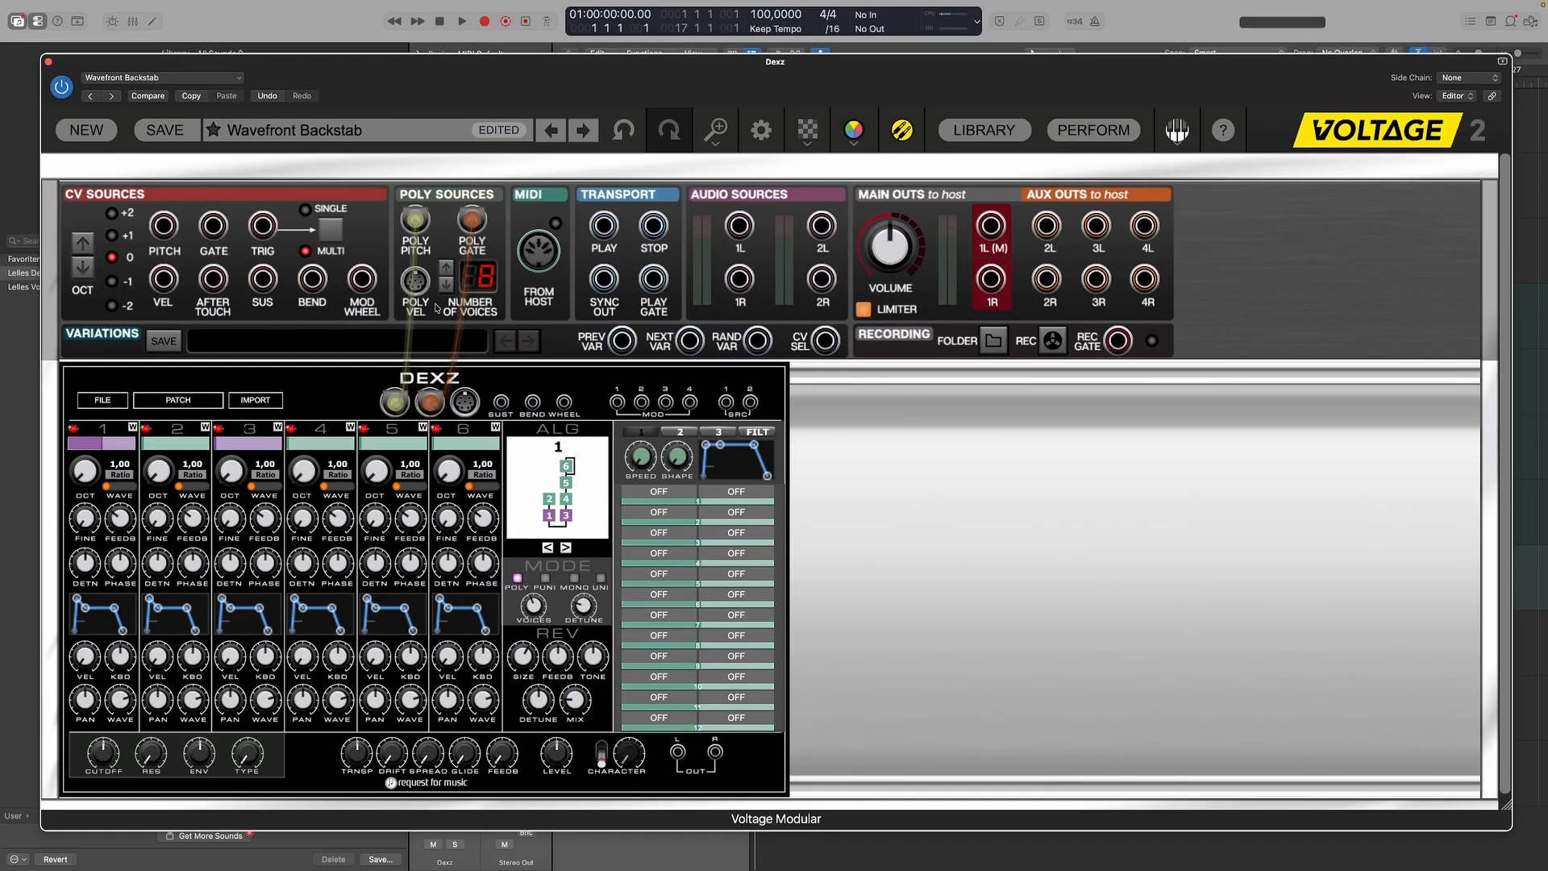
drag(418, 282, 467, 403)
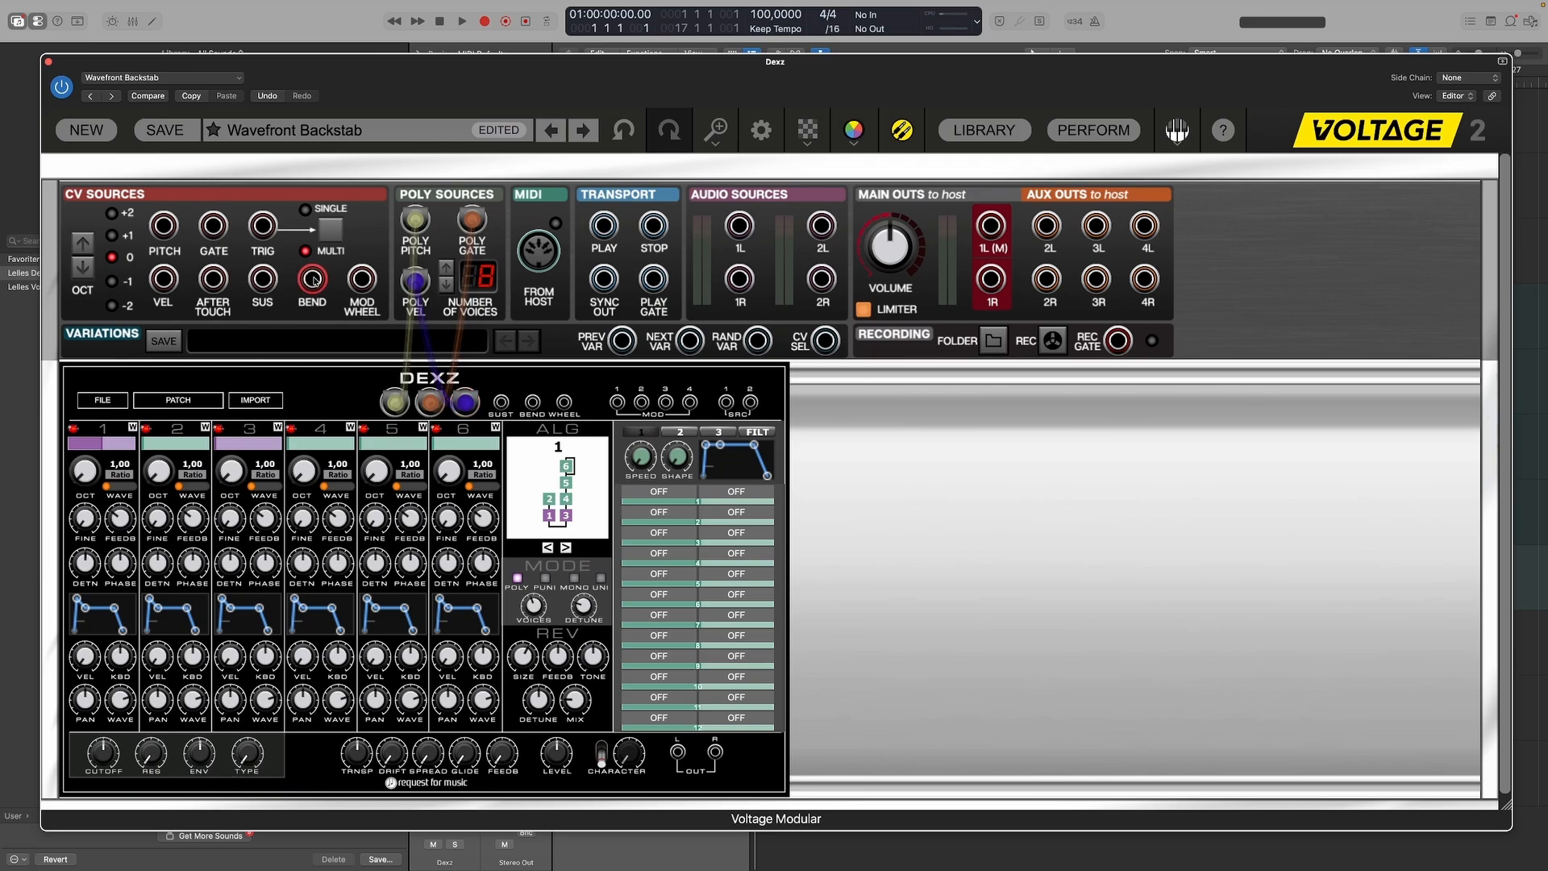
drag(314, 279, 532, 401)
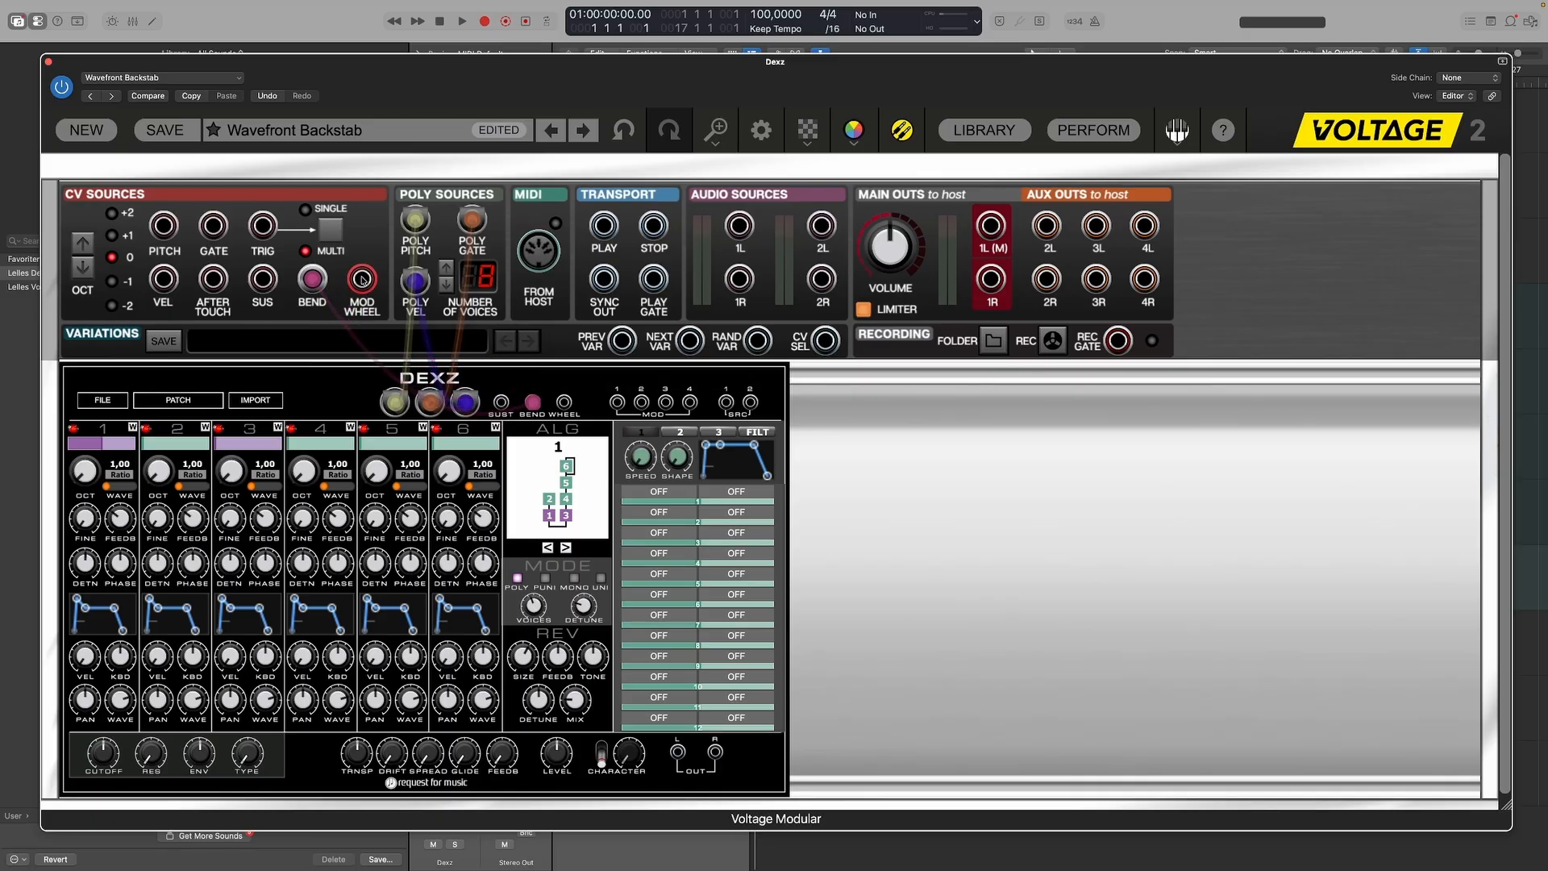
drag(362, 279, 562, 406)
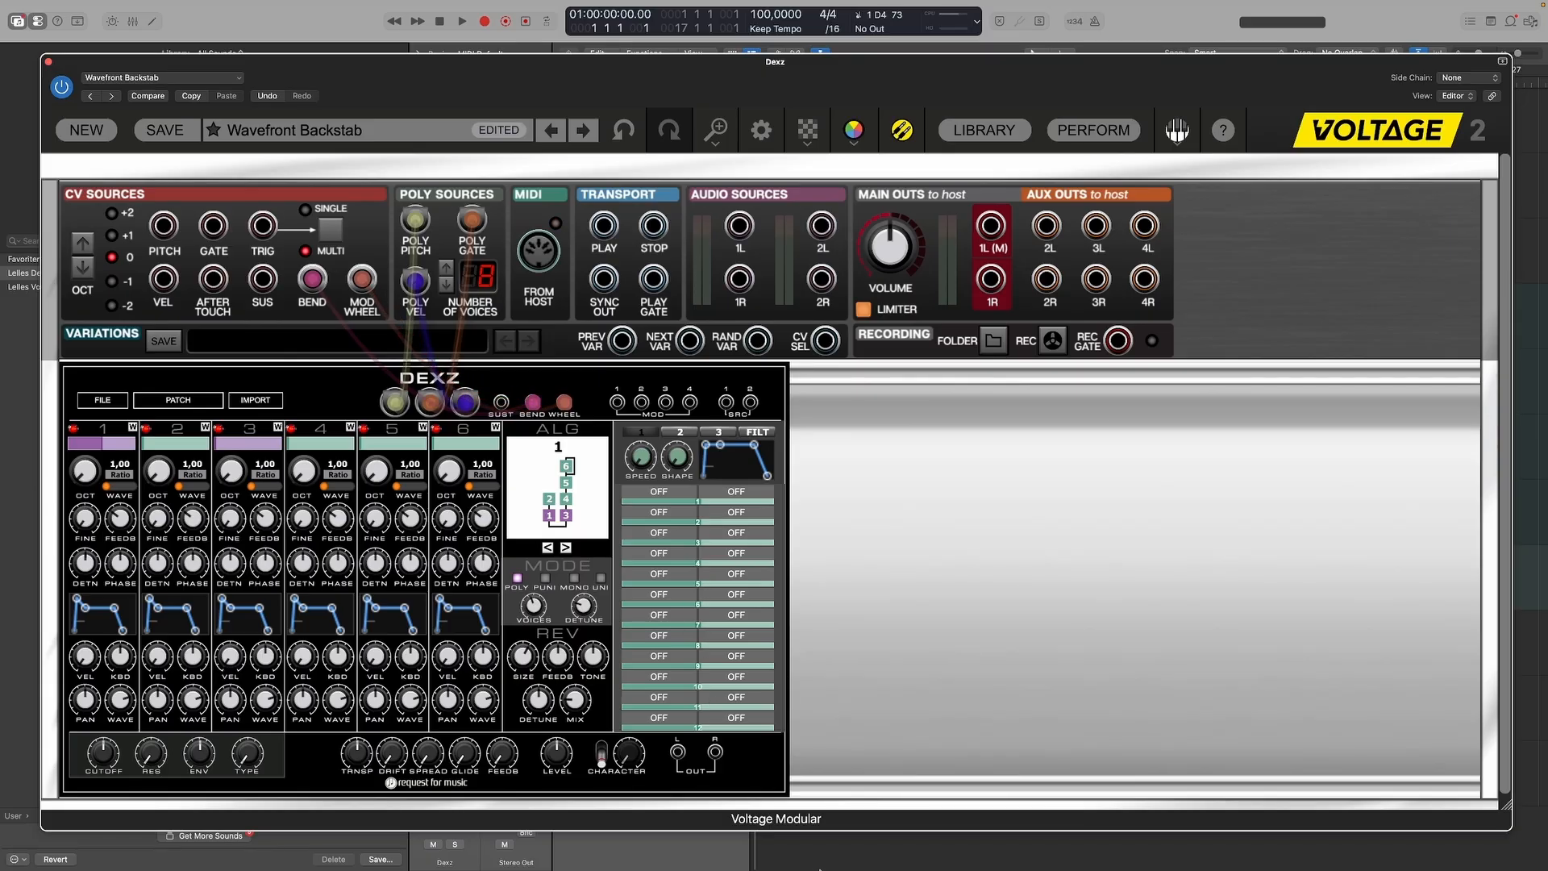
Step: Patch the DEXZ left and right outputs to main outs 1L (M) and 1R, and raise operator 1's level to near maximum
drag(677, 745, 991, 227)
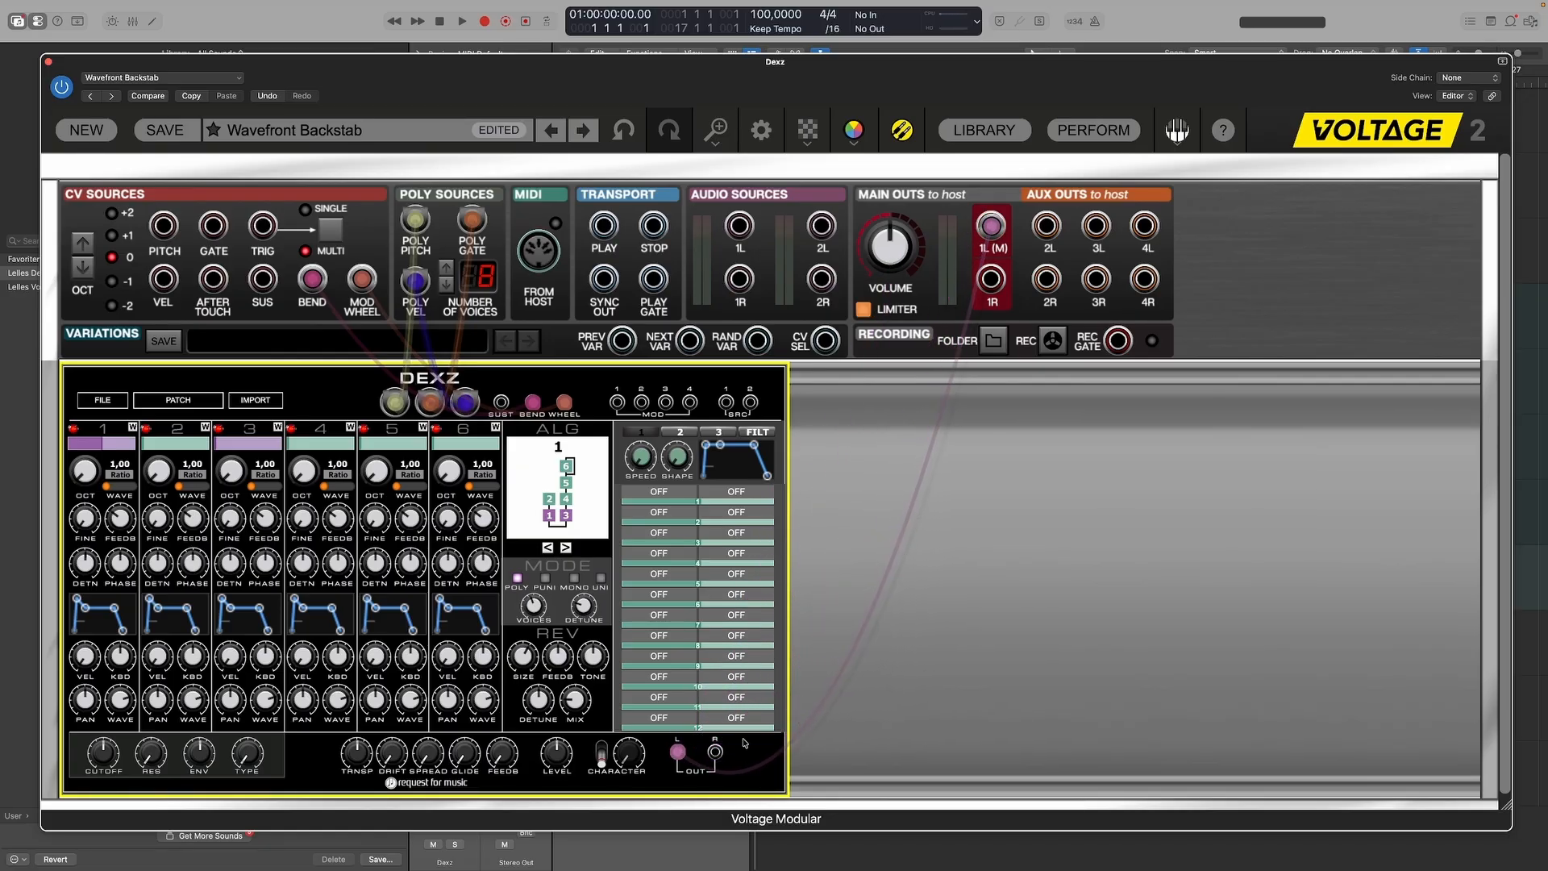
drag(715, 752, 993, 279)
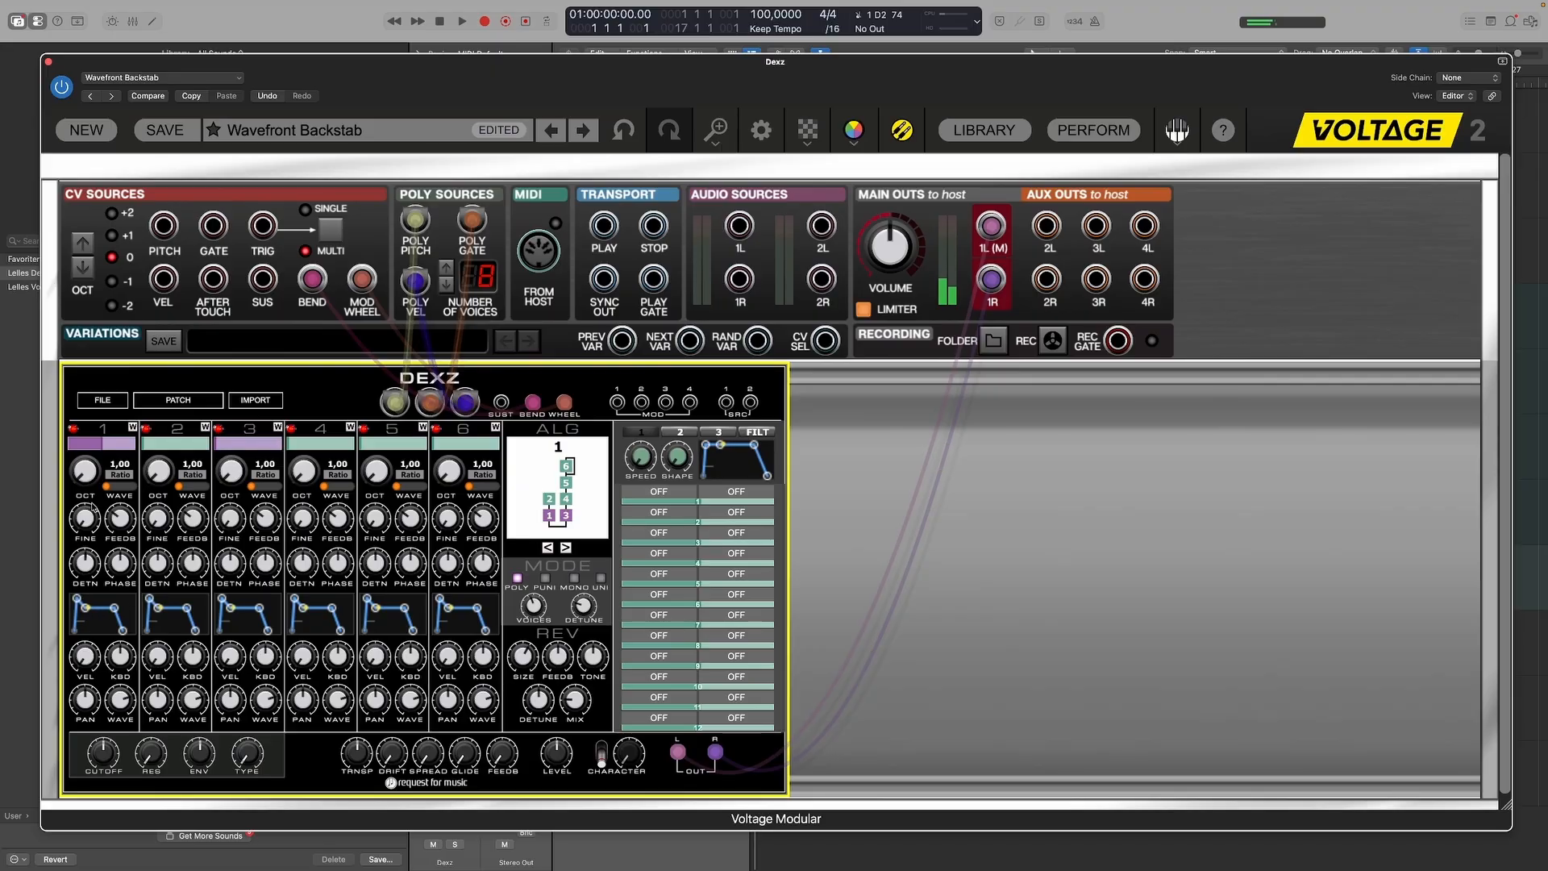
drag(102, 443, 127, 452)
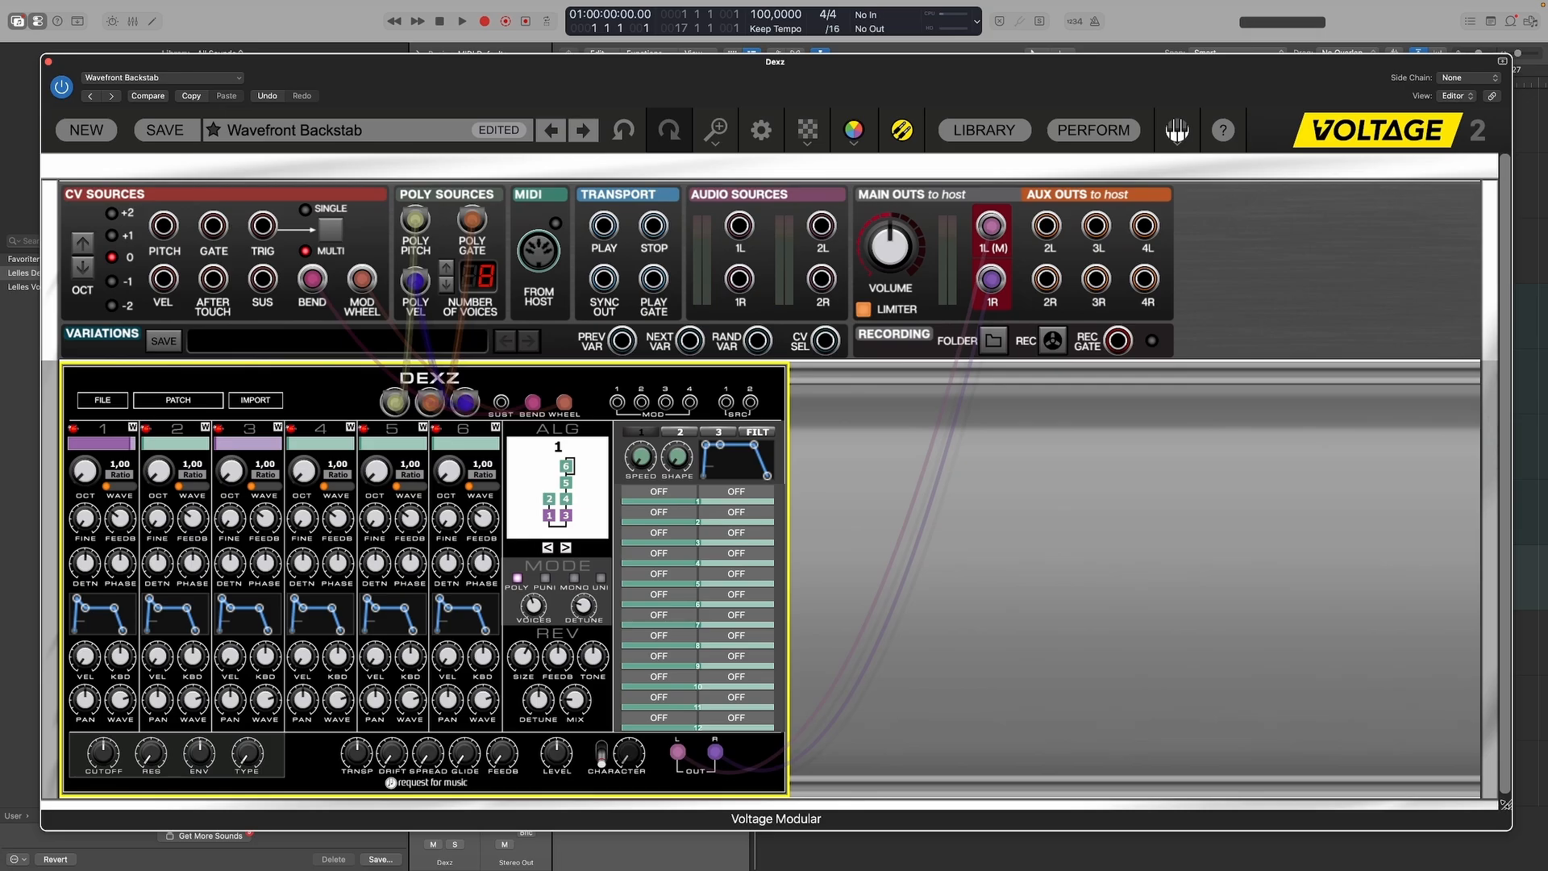
Step: Narrow and reposition the plug-in window, and raise the levels of operators 2 to 6 to about halfway
drag(1504, 804, 1202, 830)
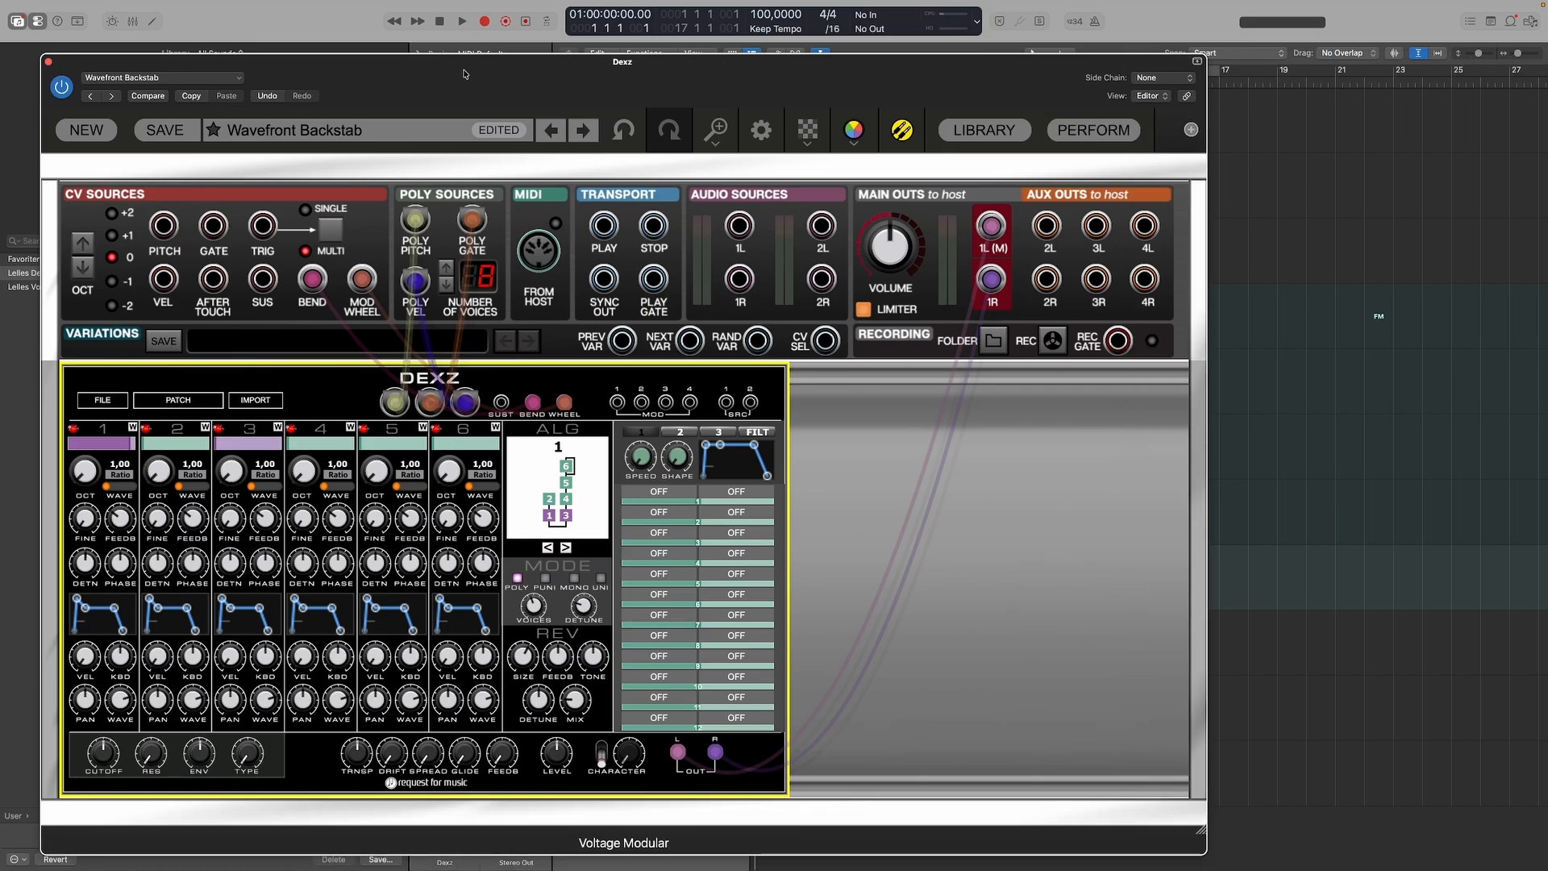
drag(463, 74, 717, 39)
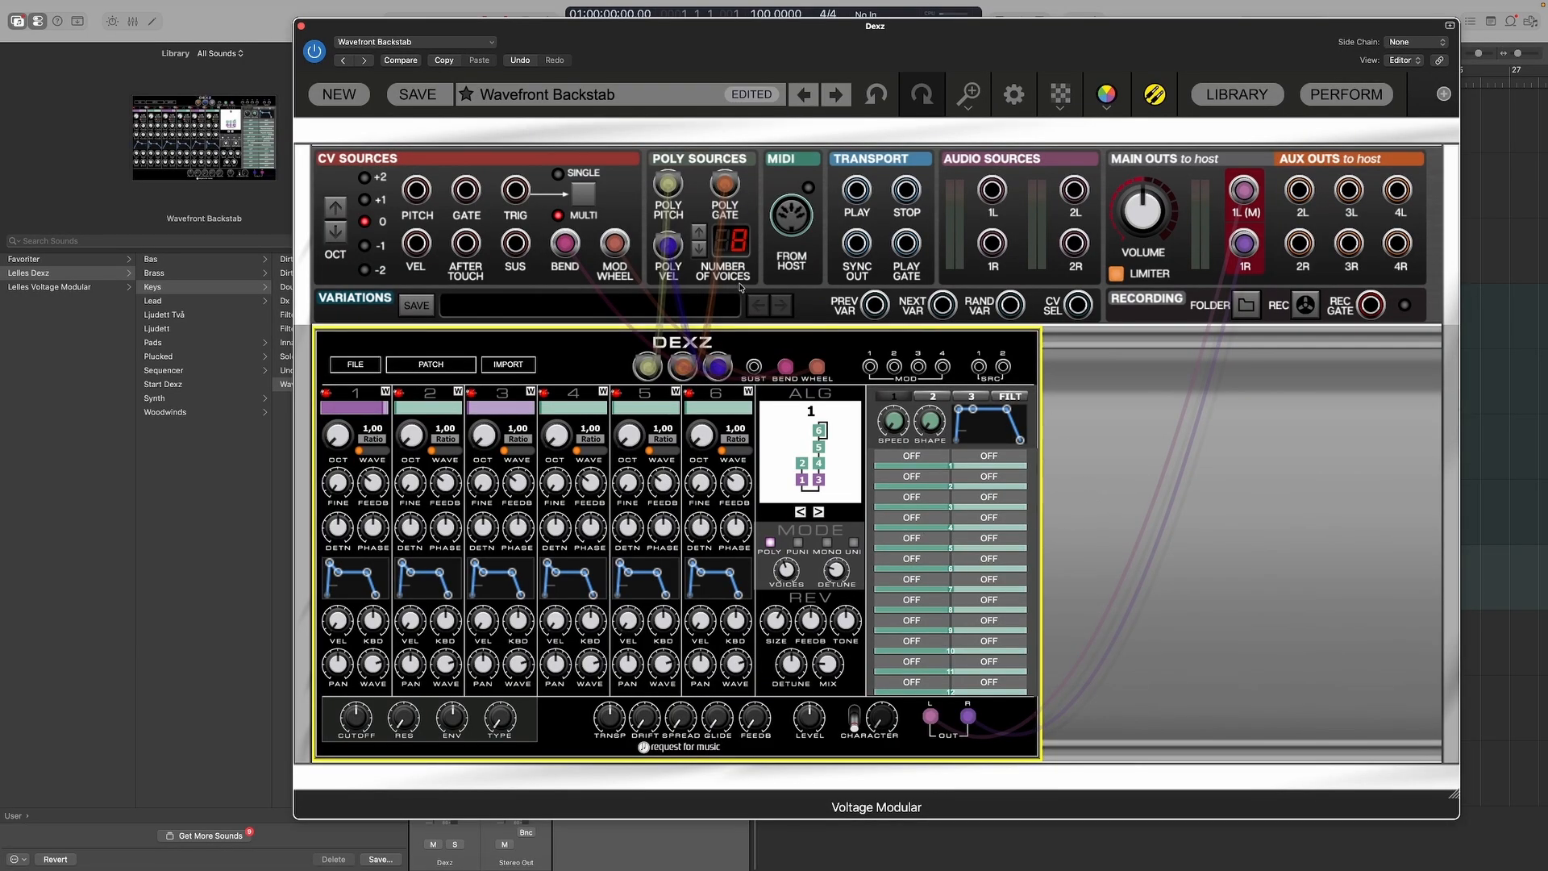
drag(400, 410, 727, 408)
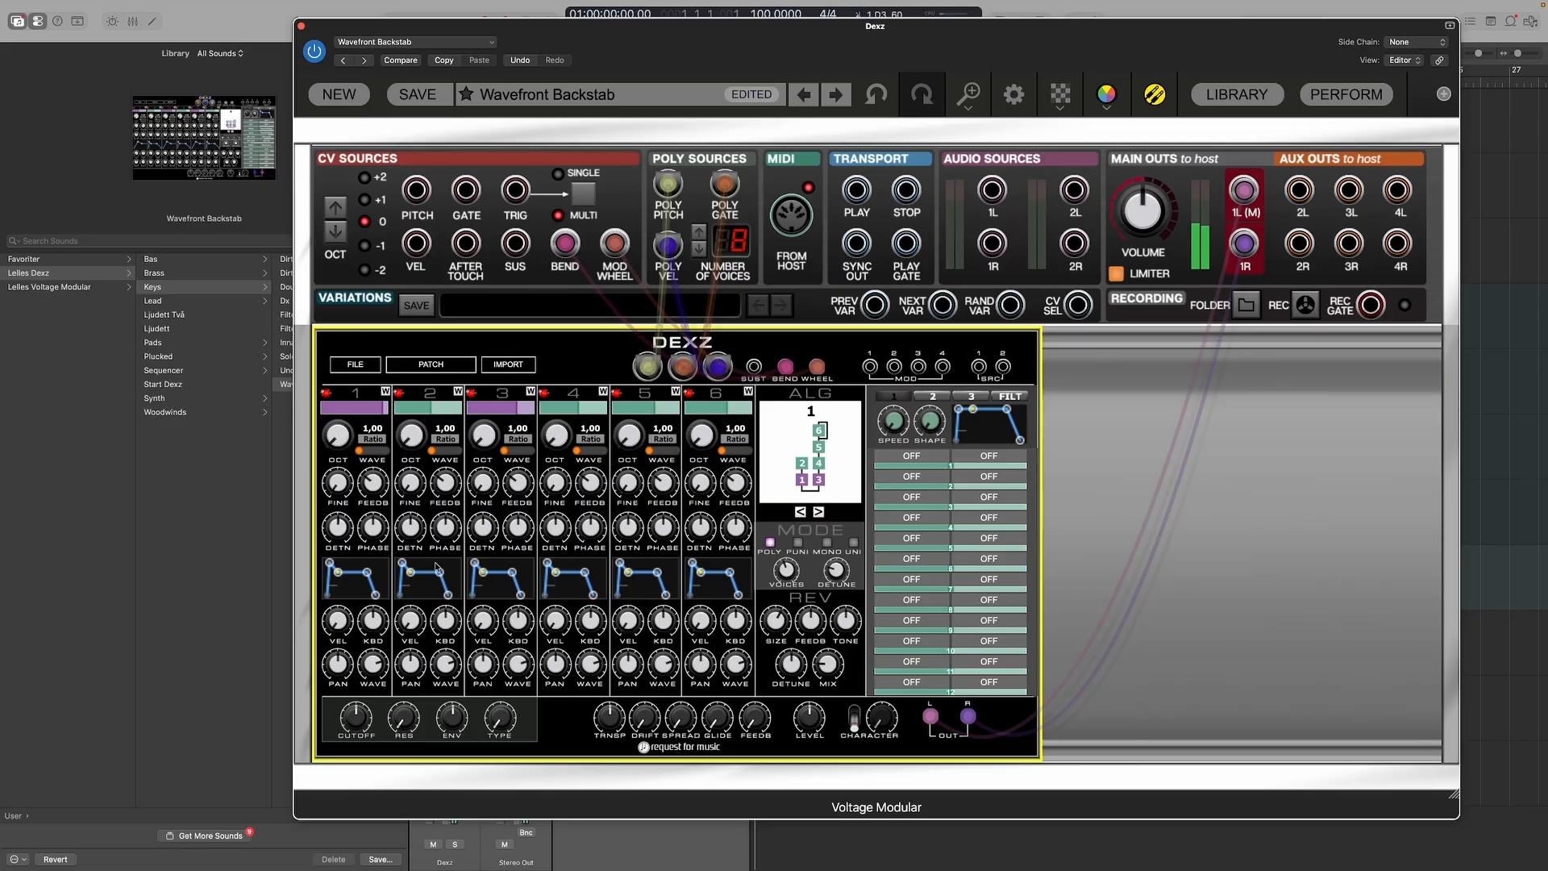
Step: Lower the sustain points in the envelopes of operators 2 and 4, and set the ratios of operators 5 and 6 to 2,00
mouse_move(412, 571)
mouse_down()
mouse_move(409, 584)
mouse_move(437, 587)
mouse_move(409, 588)
mouse_move(436, 590)
mouse_up()
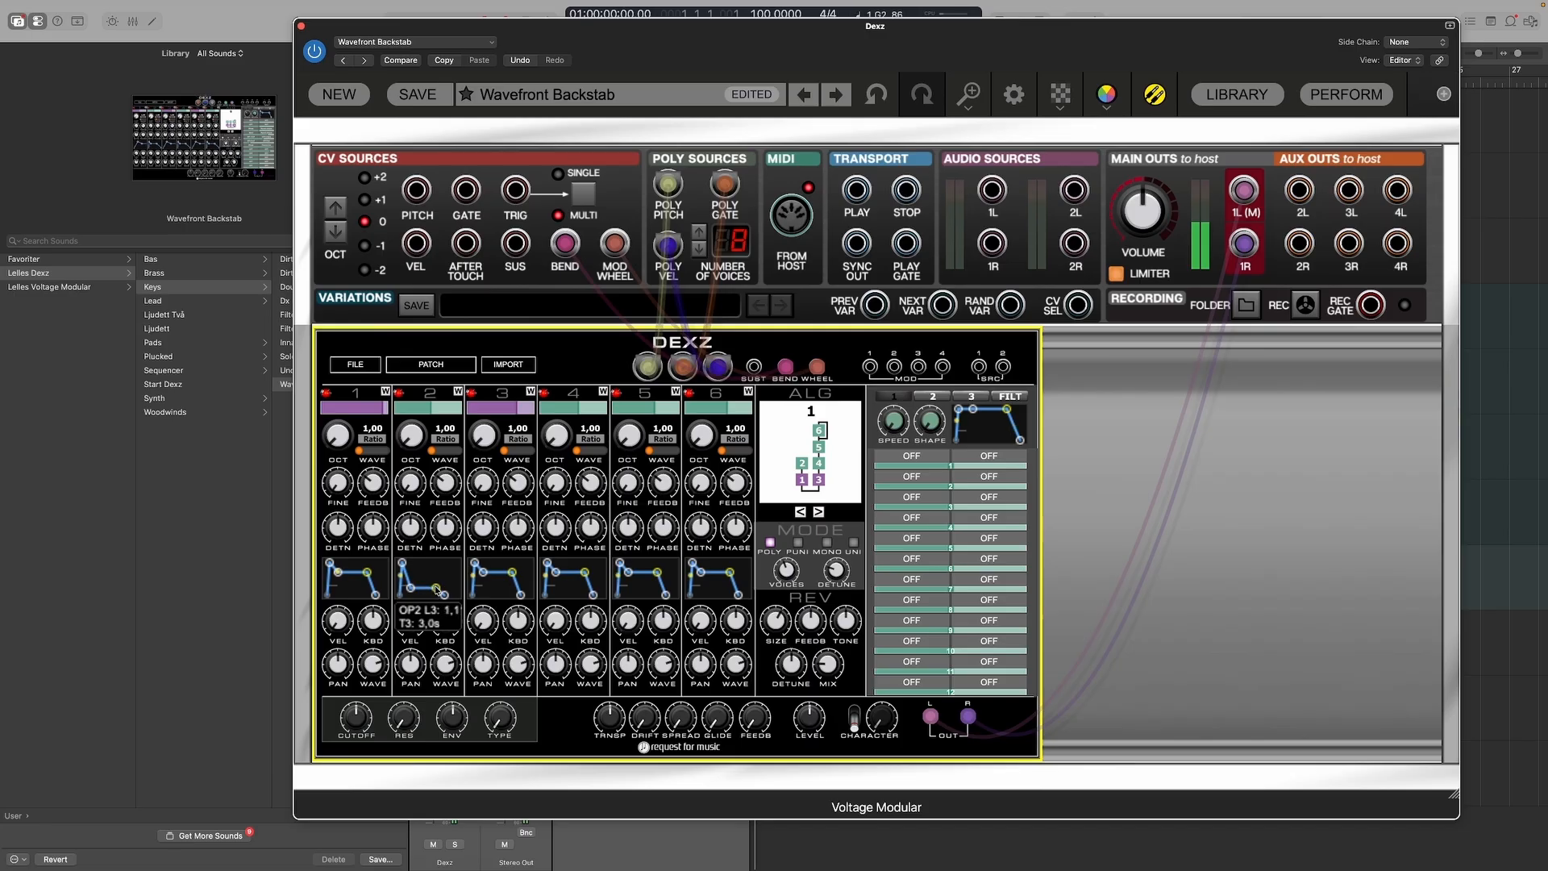
drag(556, 571, 587, 582)
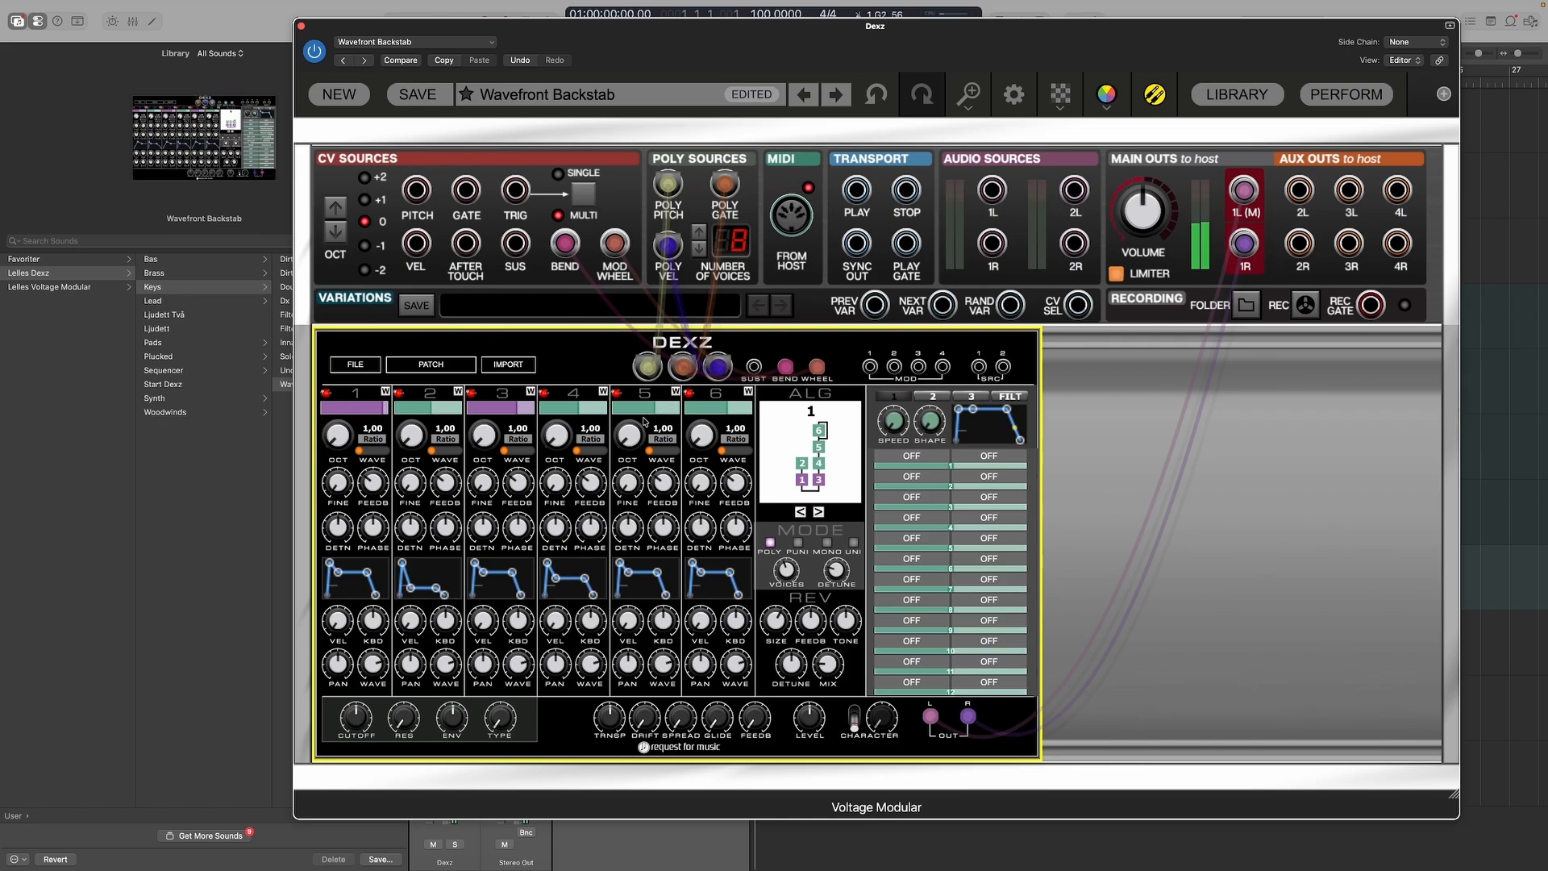
drag(623, 435, 703, 436)
Step: Try ratios of 2,00 and 0,50 on operator 4 before returning it to 1,00
drag(556, 441, 556, 434)
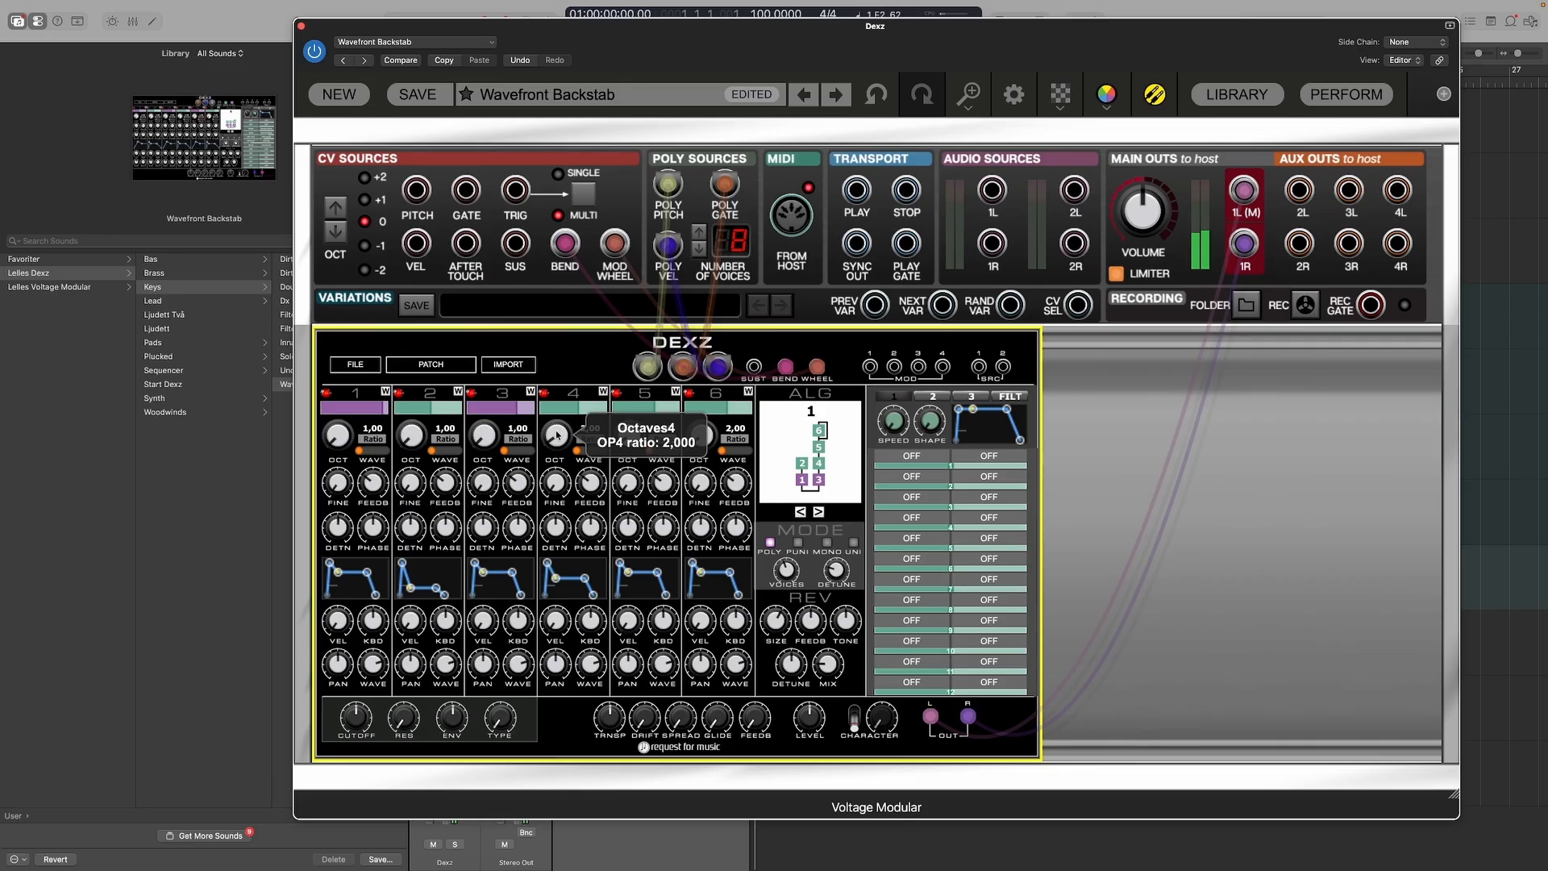
drag(556, 435, 558, 456)
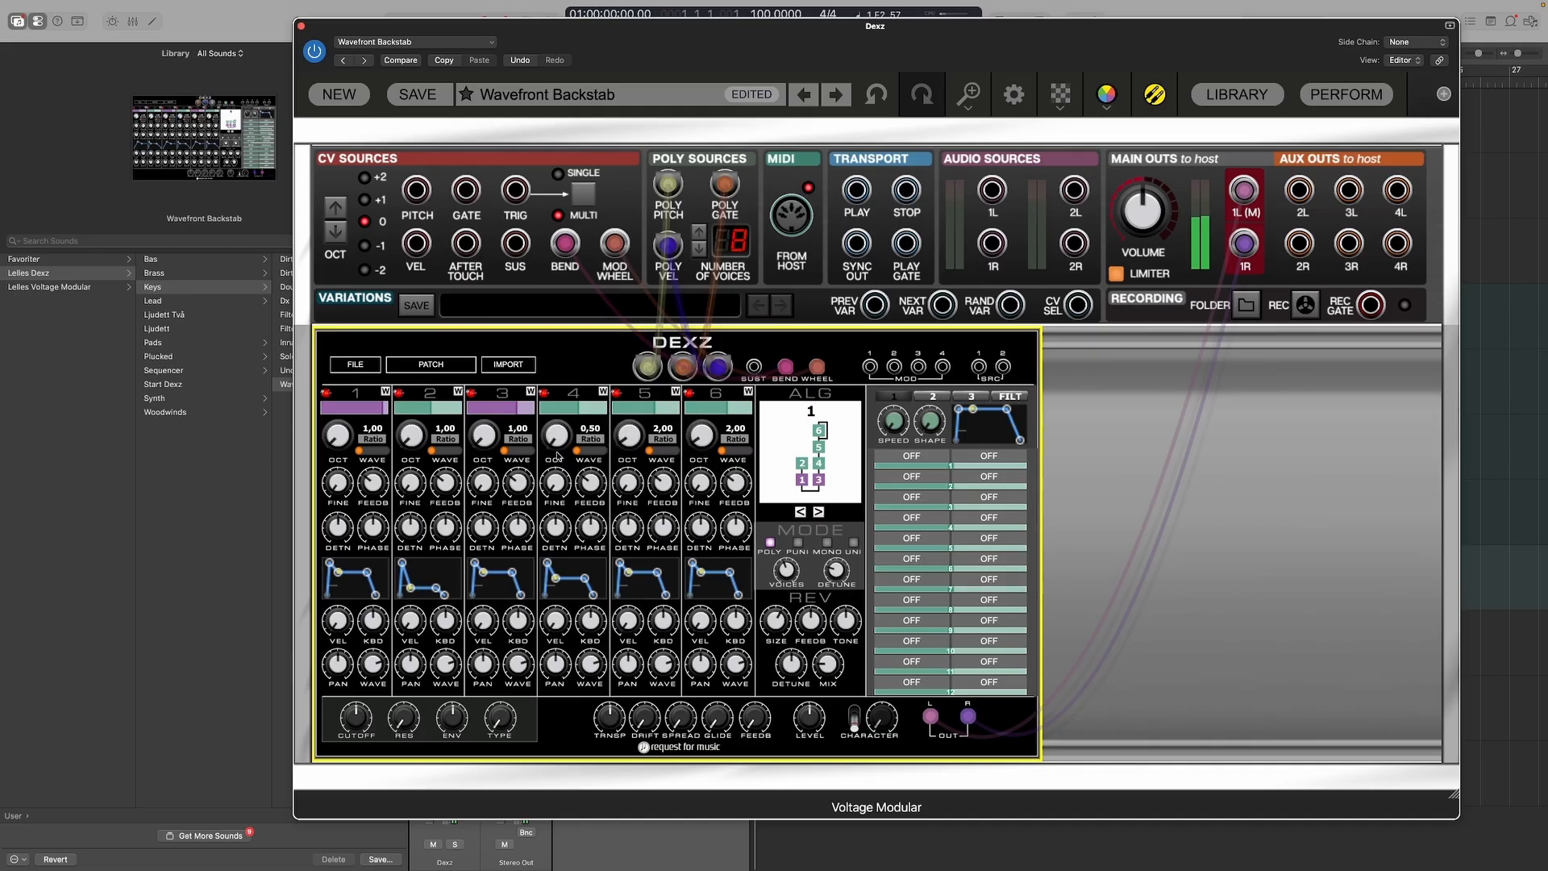
drag(559, 454, 553, 437)
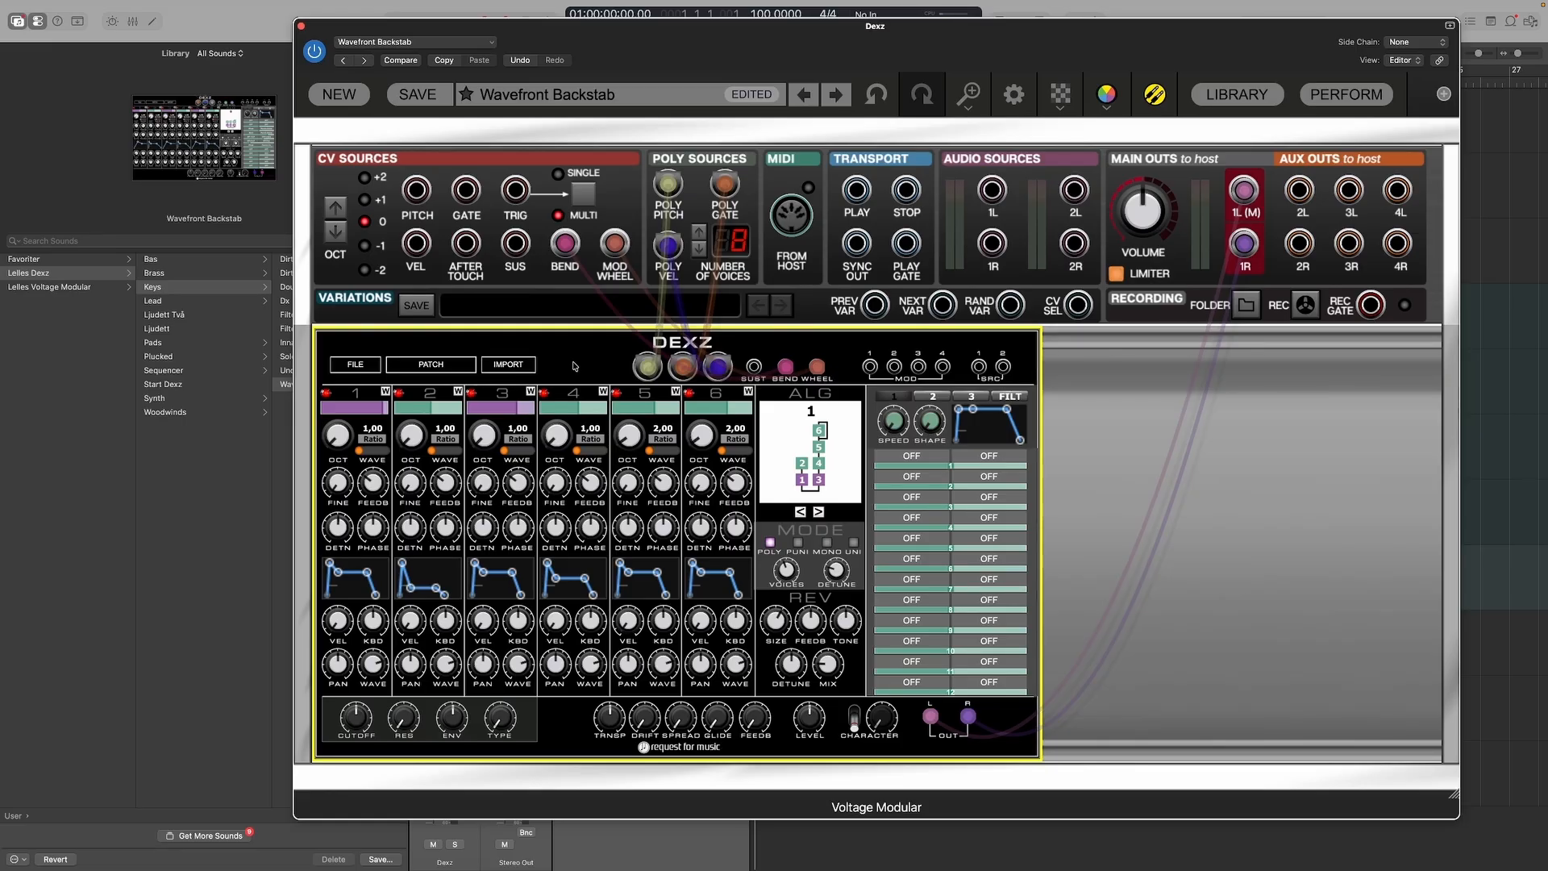
click(893, 506)
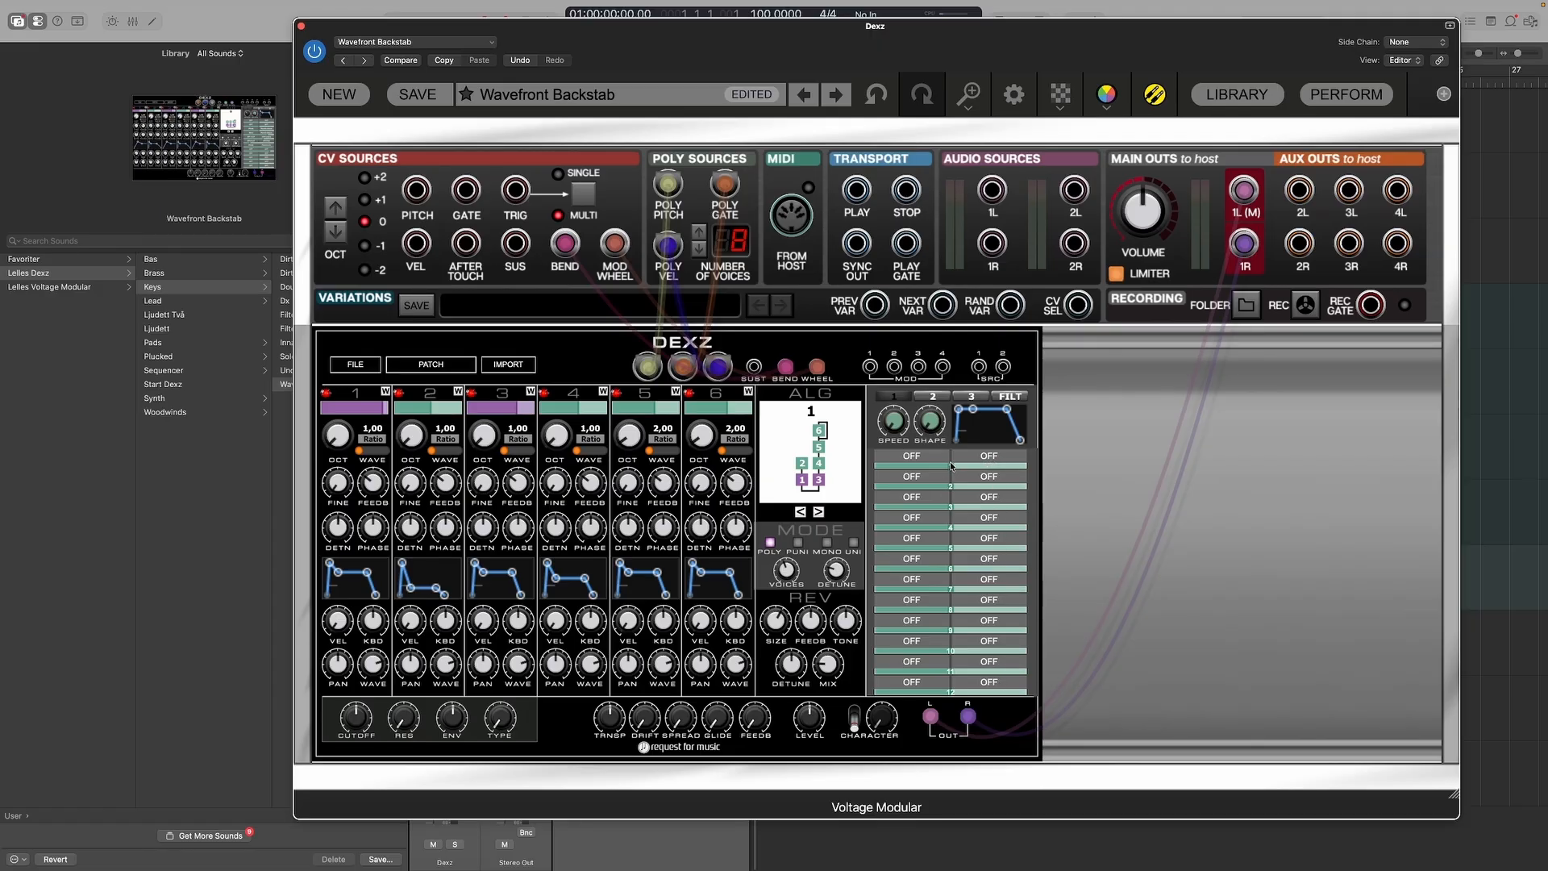
mouse_move(950, 465)
mouse_down()
mouse_move(902, 465)
mouse_move(996, 461)
mouse_move(879, 474)
mouse_move(979, 466)
mouse_move(907, 467)
mouse_move(952, 467)
mouse_up()
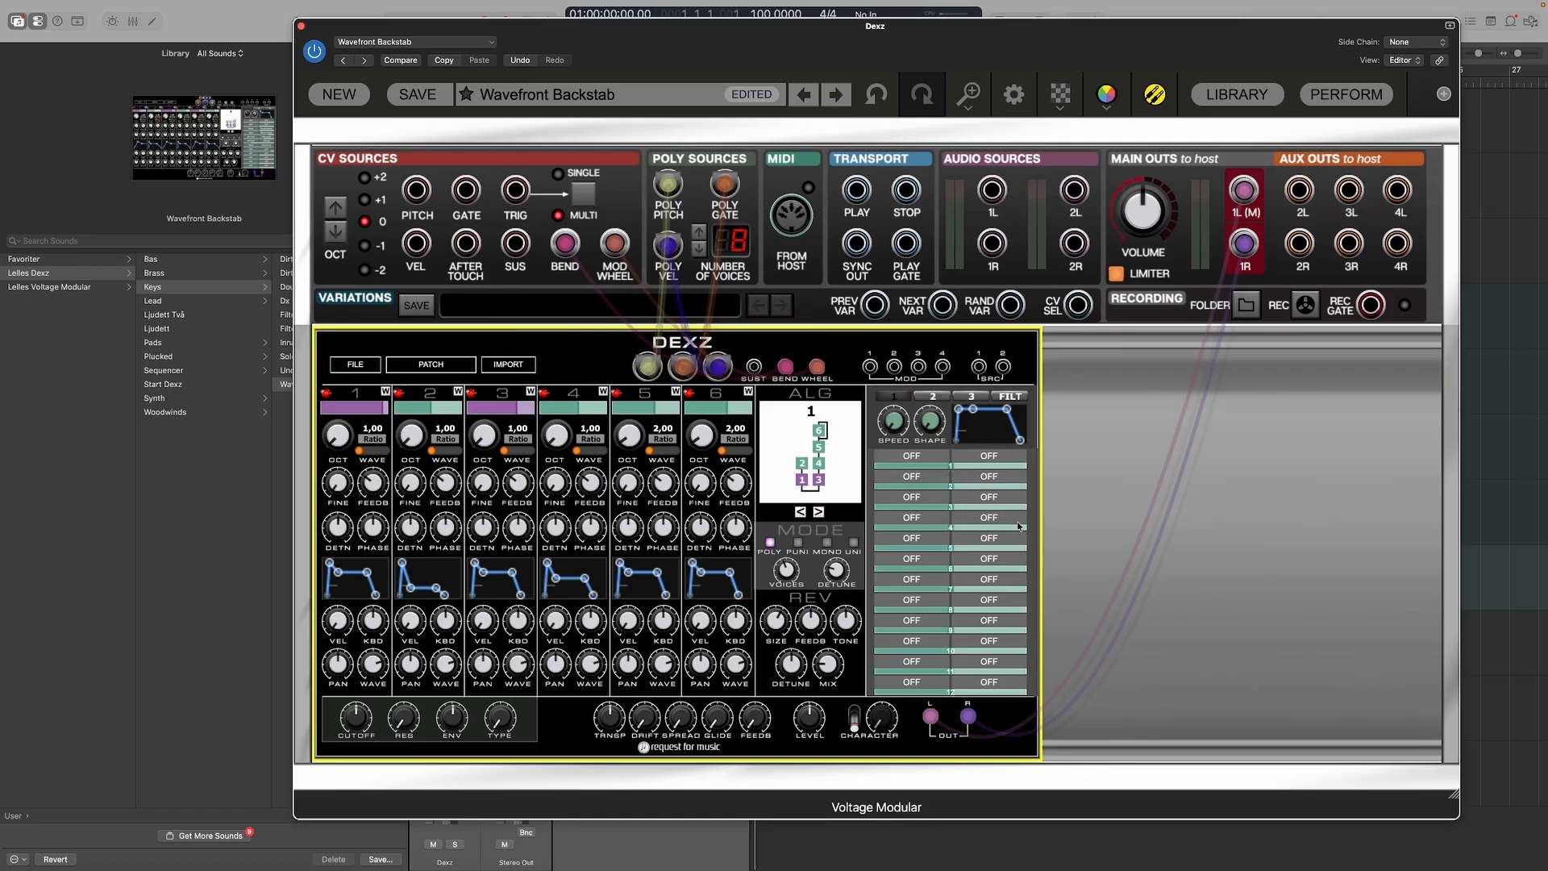
Step: Assign Pitch as the source and ALL OPS fine as the target of modulation slot 1
click(919, 458)
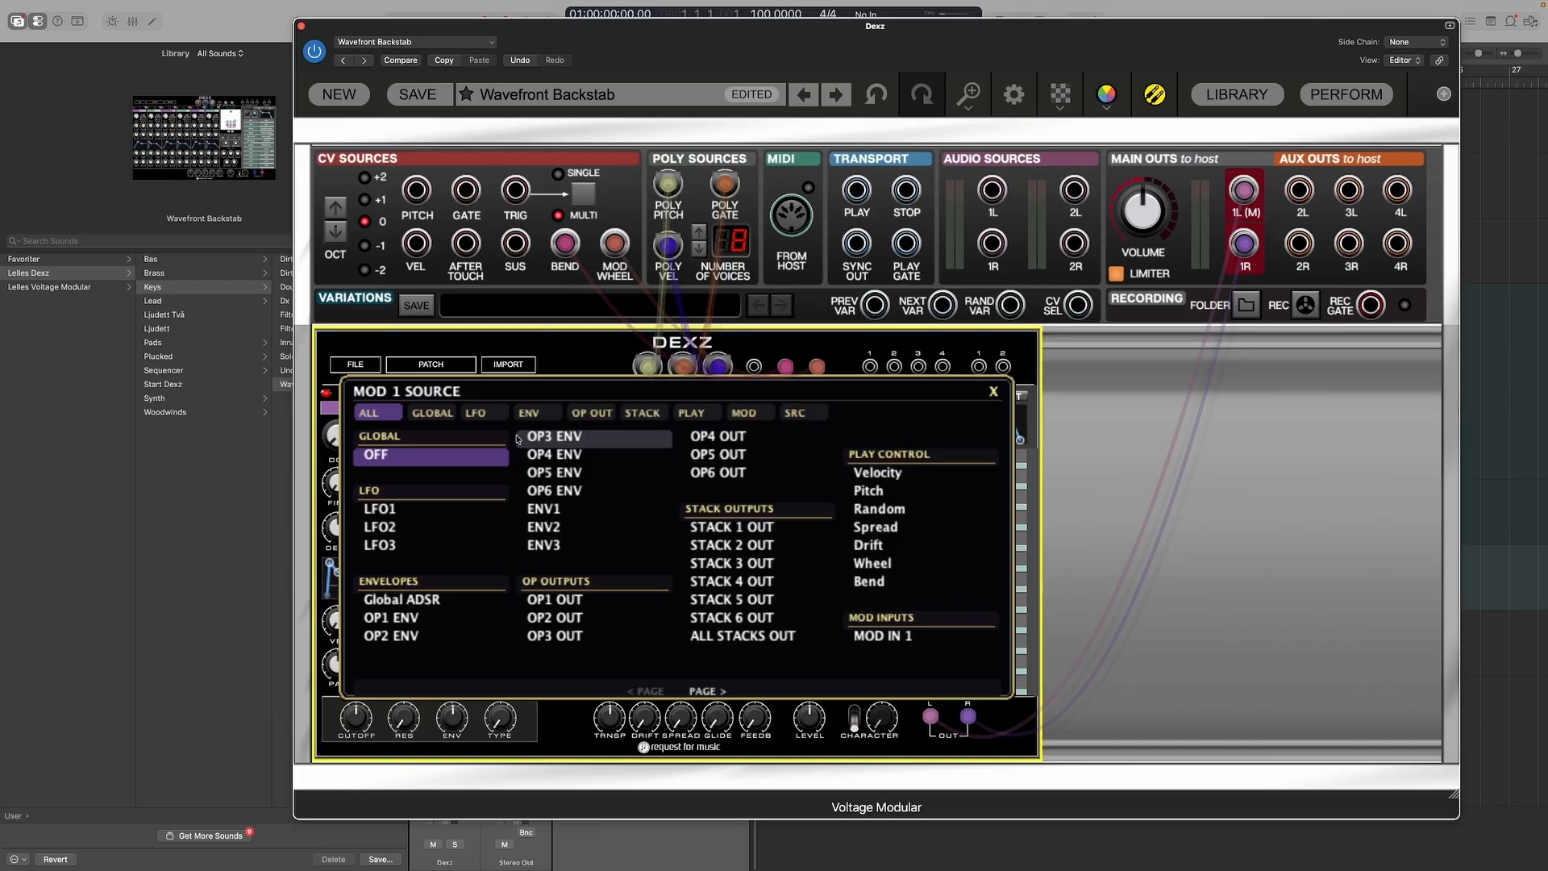
click(438, 412)
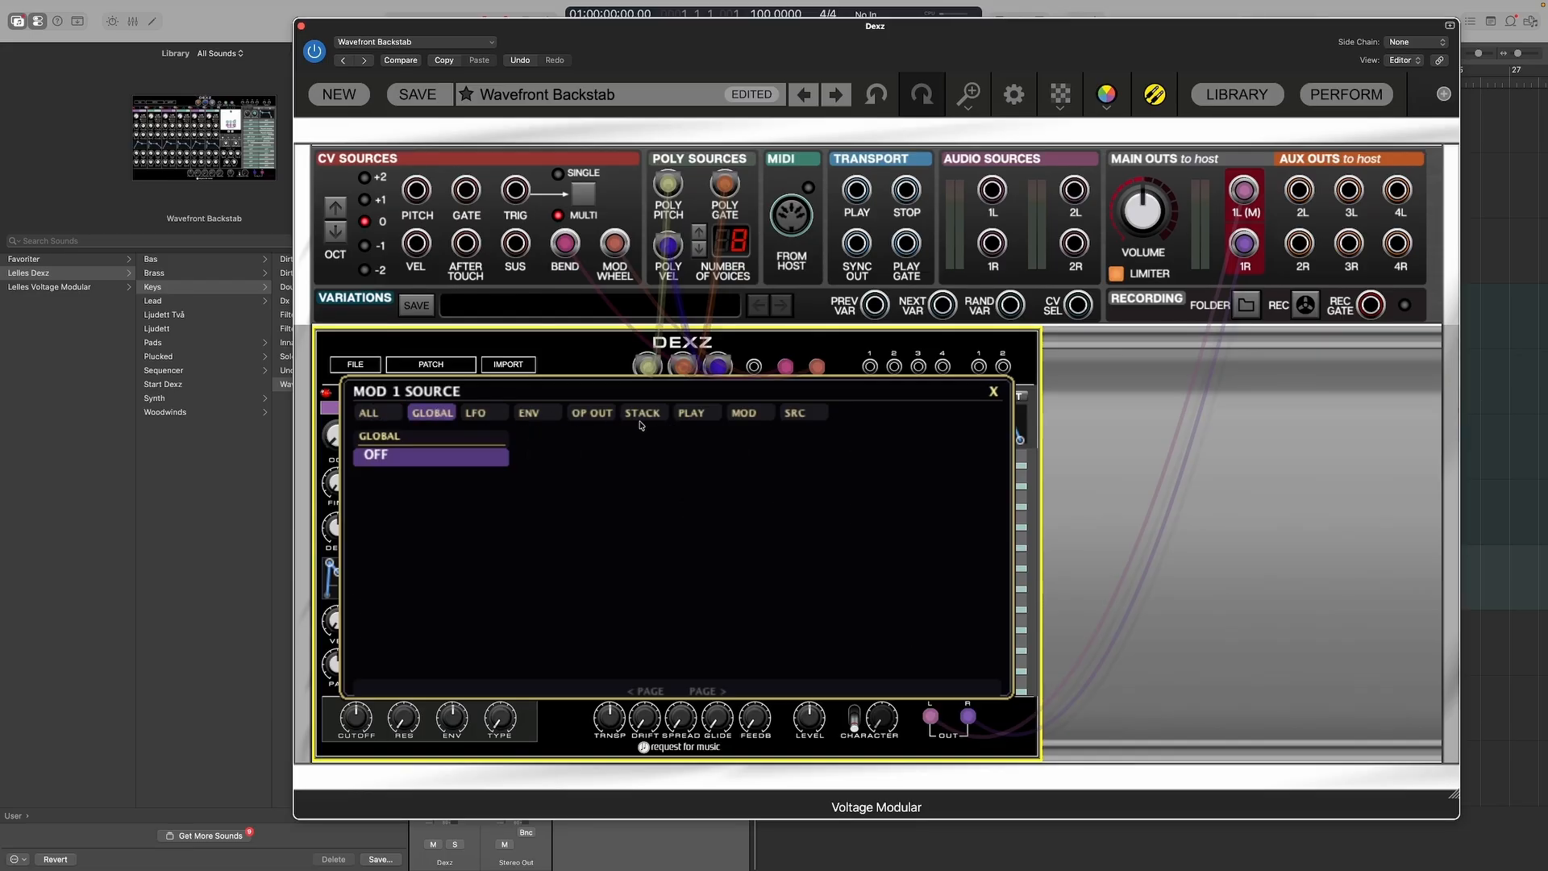
click(700, 413)
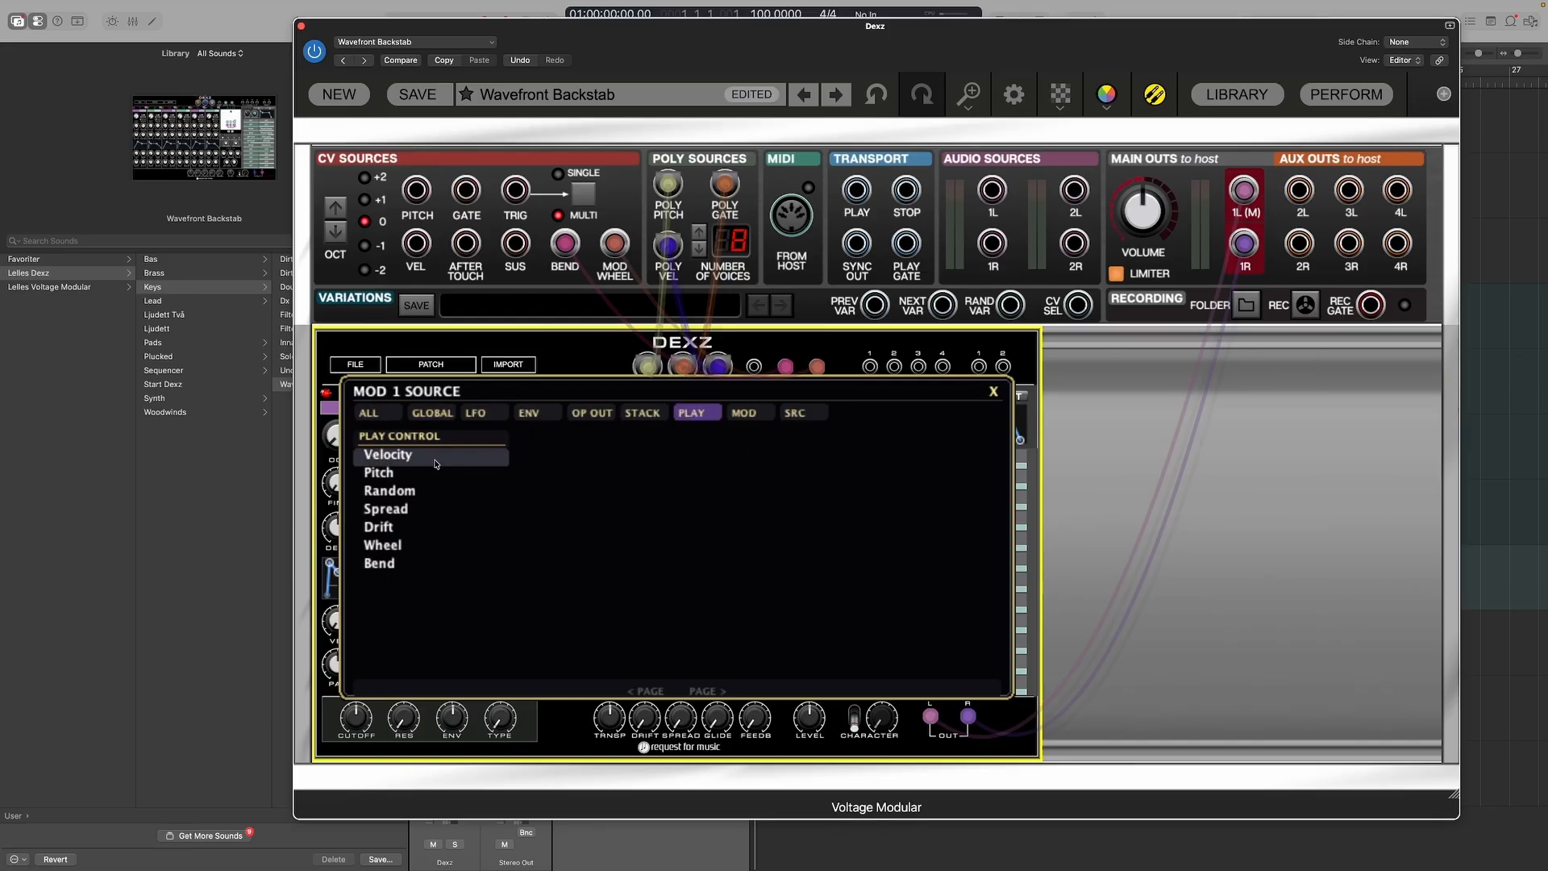
click(384, 477)
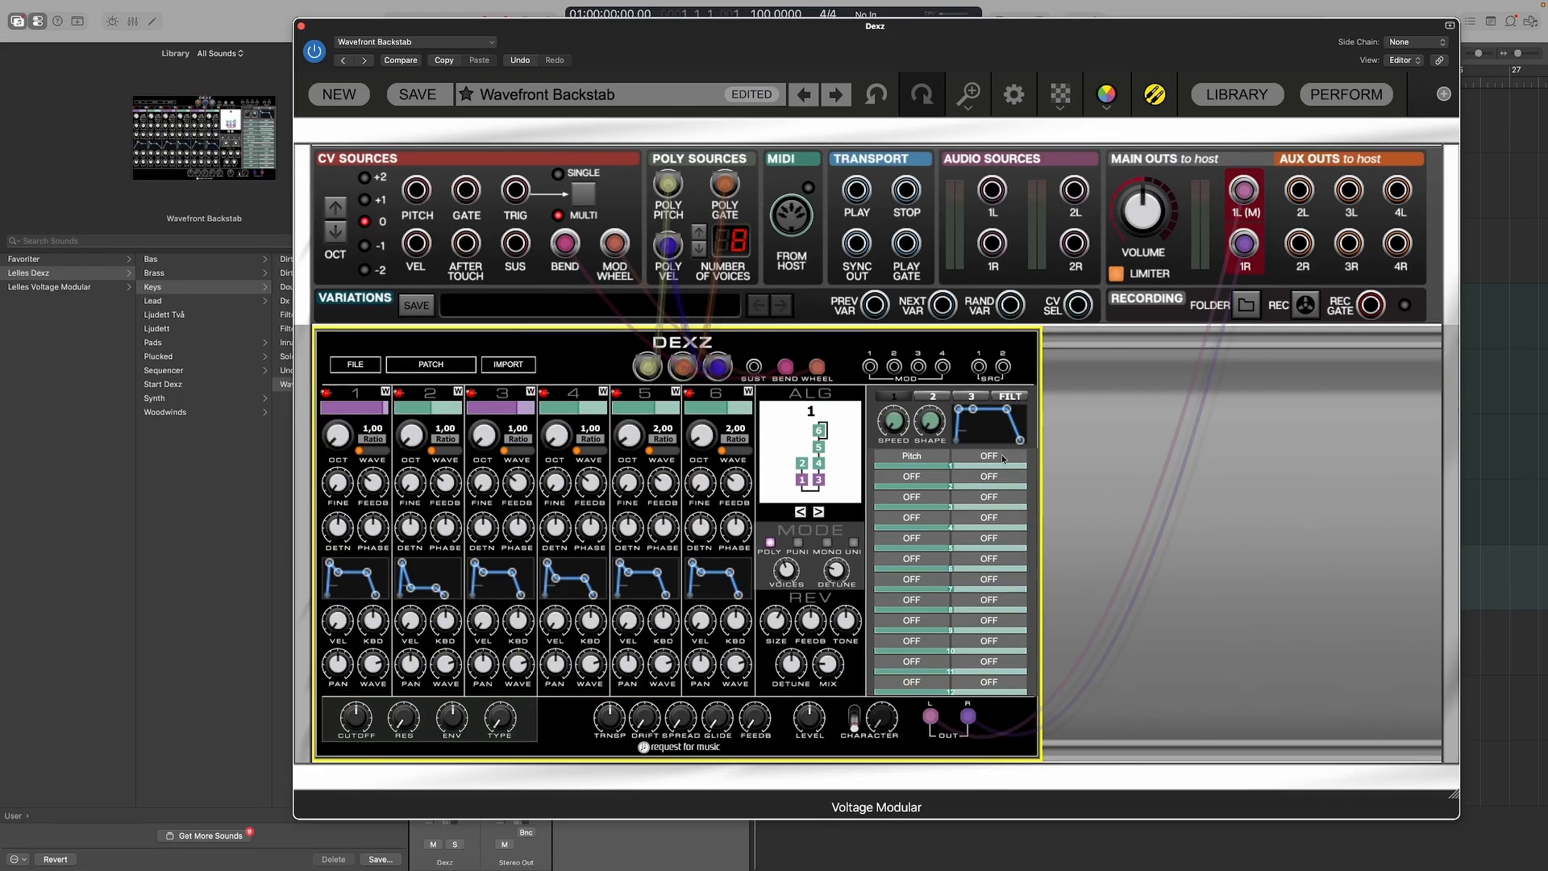
click(1003, 459)
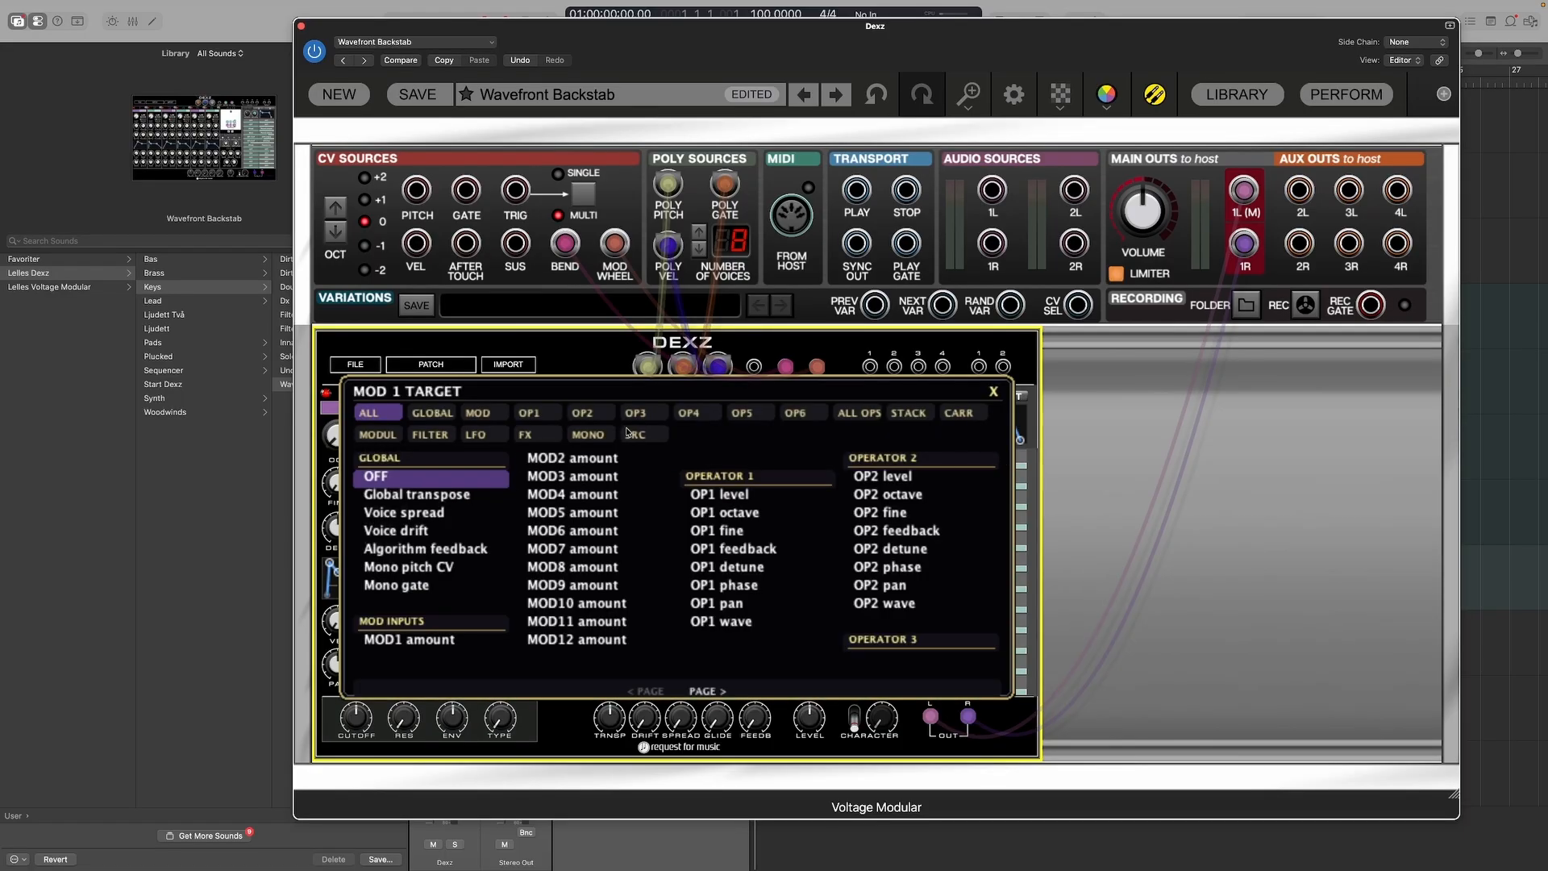
click(859, 412)
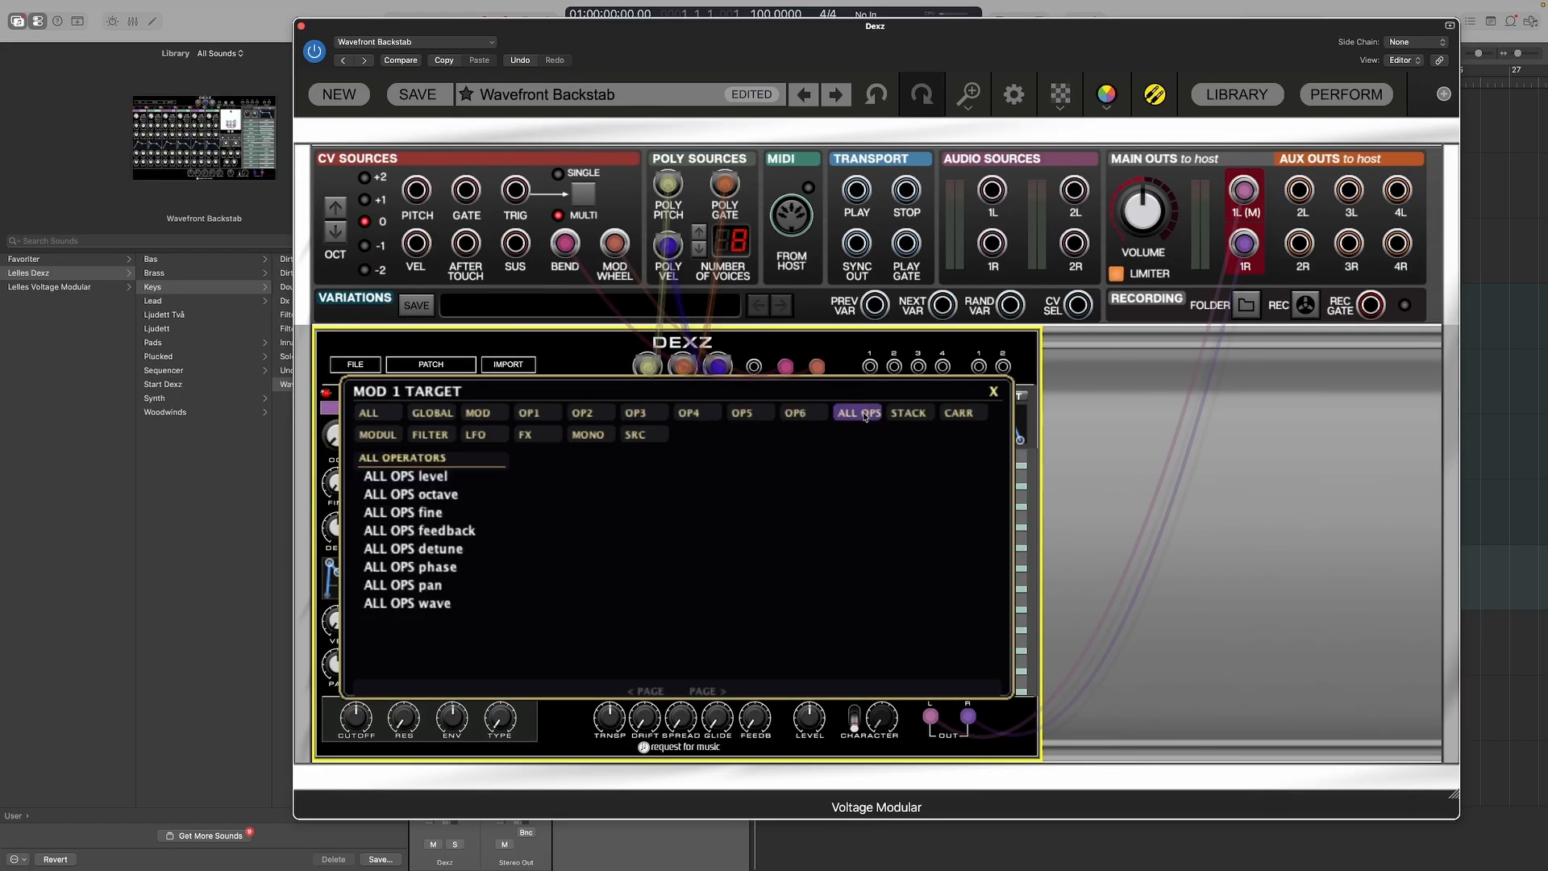
click(407, 514)
Step: Set the source of modulation slot 2 to the Wheel play control
click(917, 478)
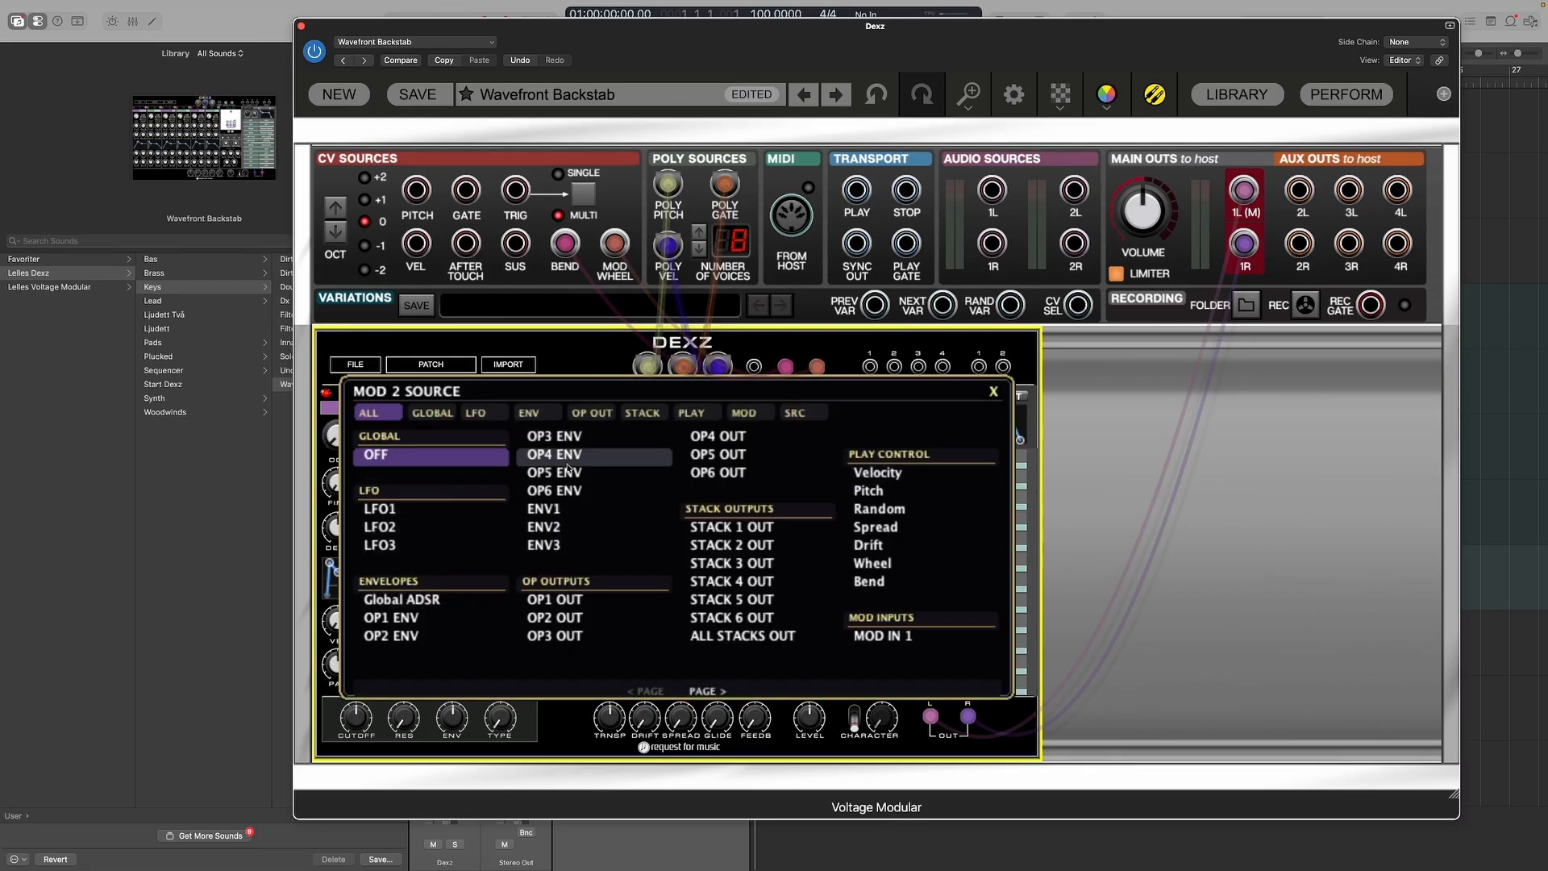
click(690, 414)
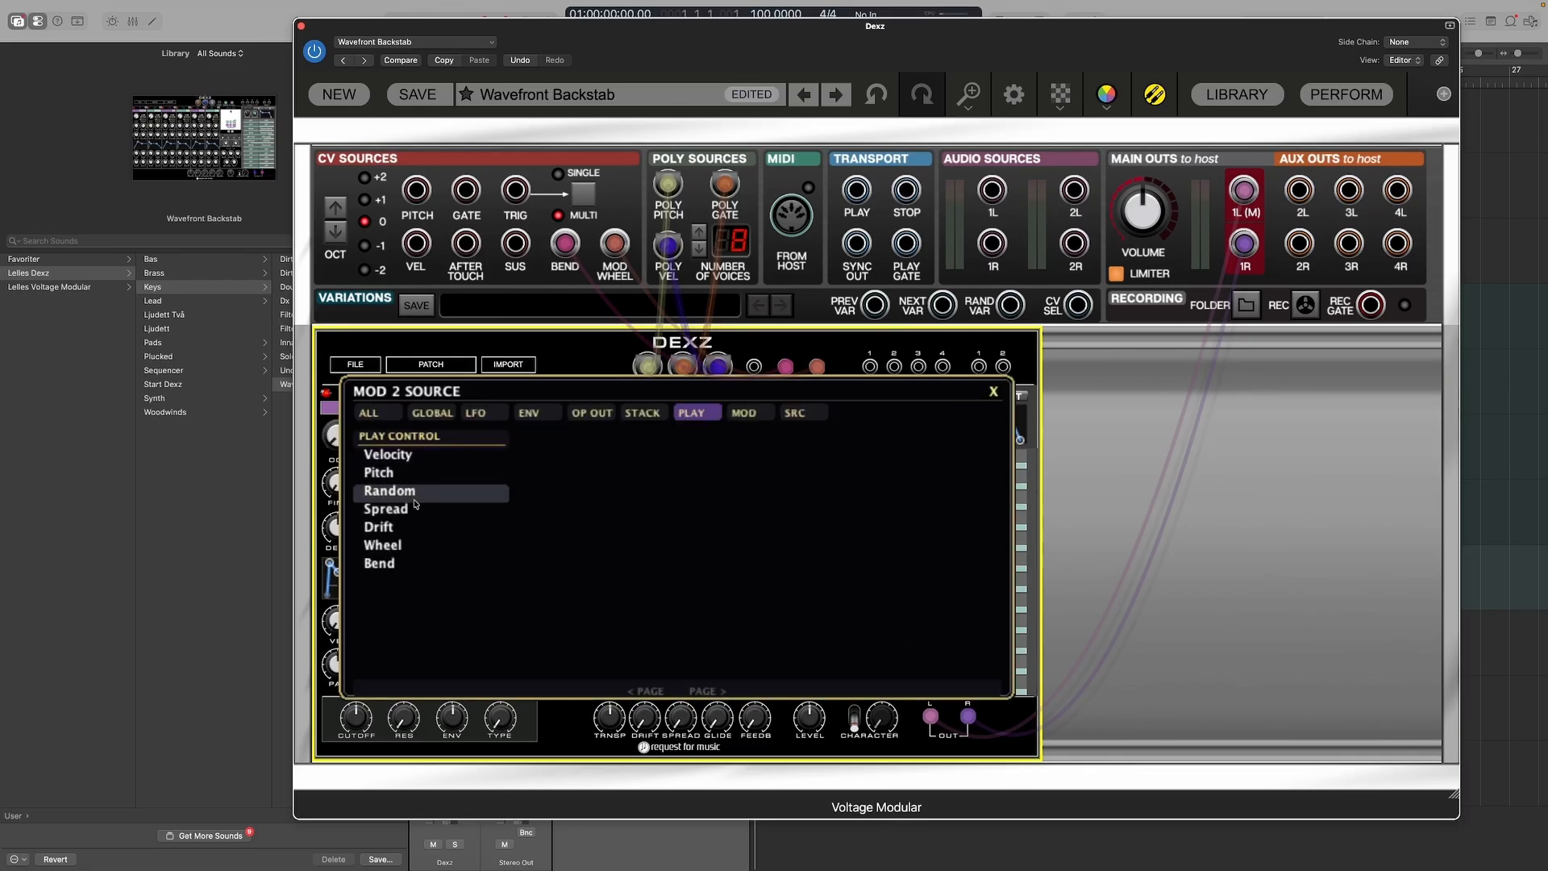
click(391, 547)
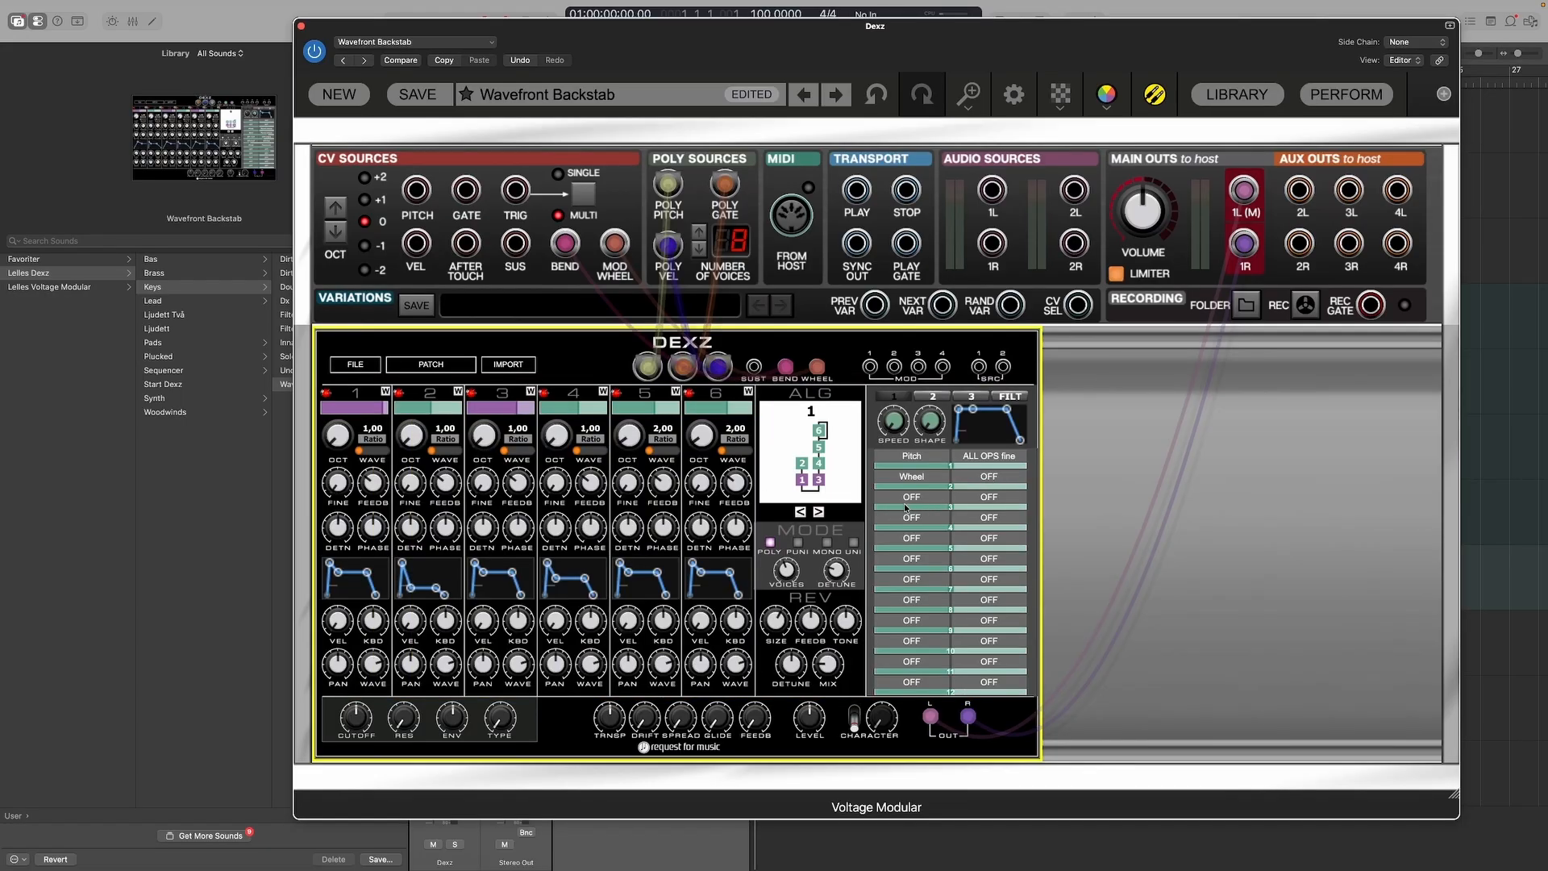
Step: Assign LFO1 as the source and ALL OPS fine as the target of modulation slot 3
click(906, 507)
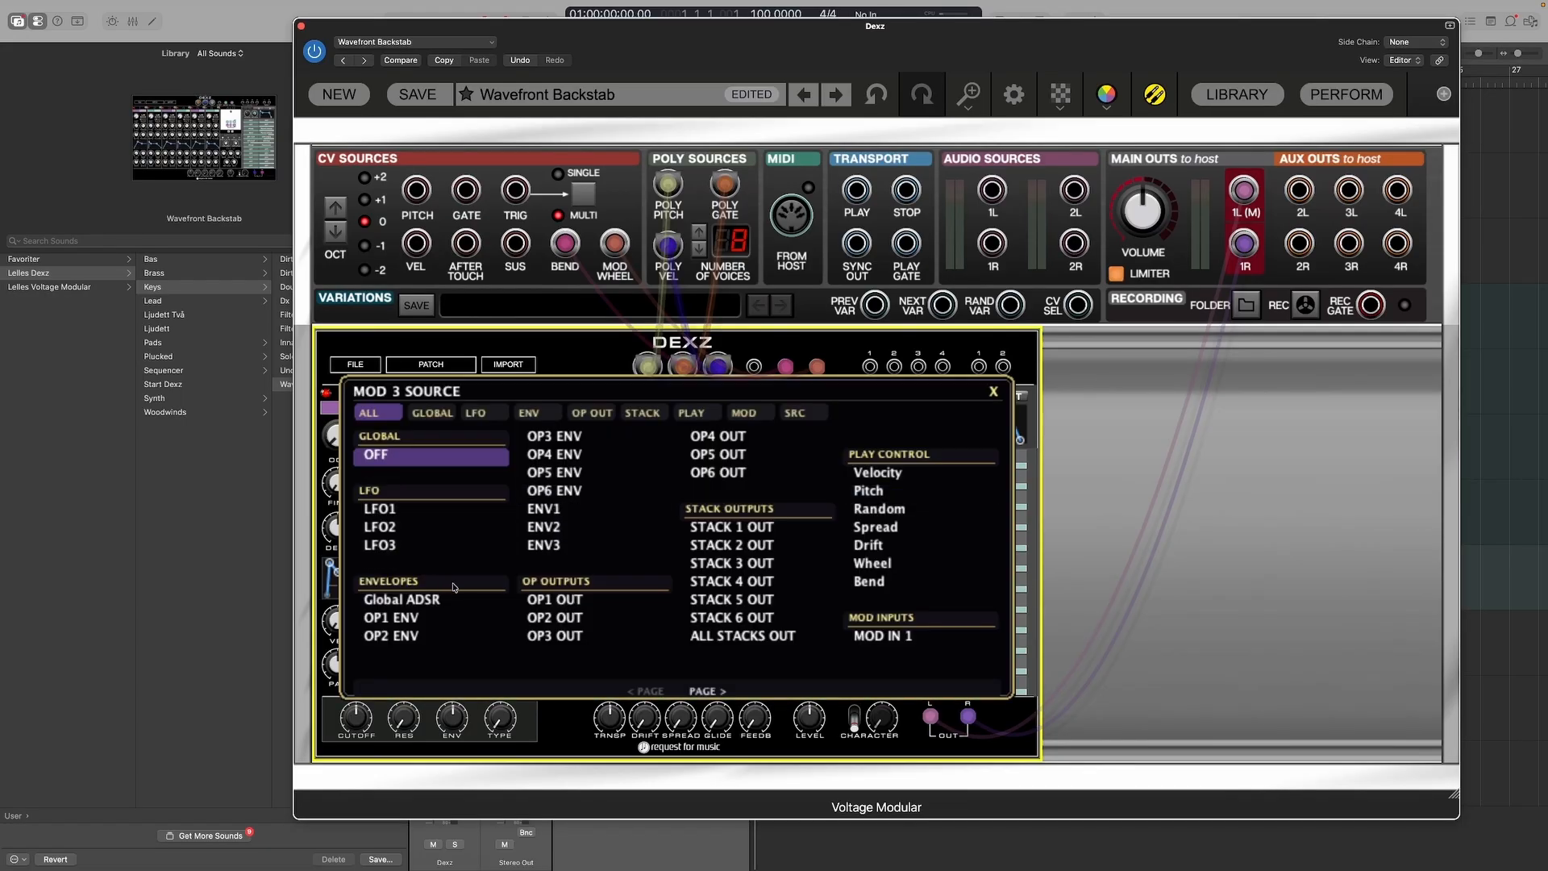
click(386, 510)
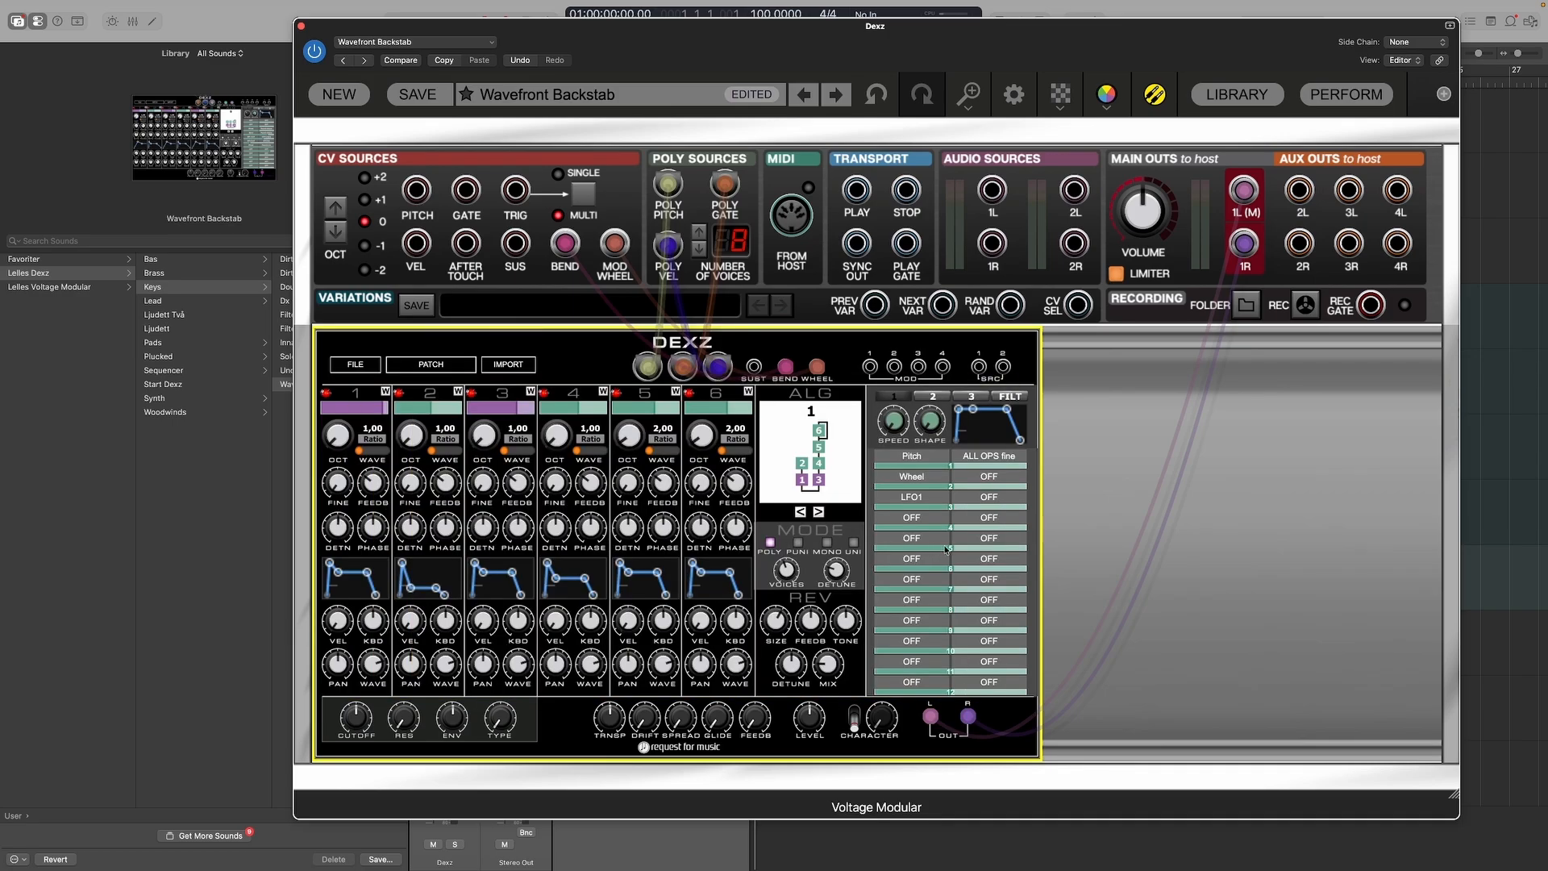
click(991, 499)
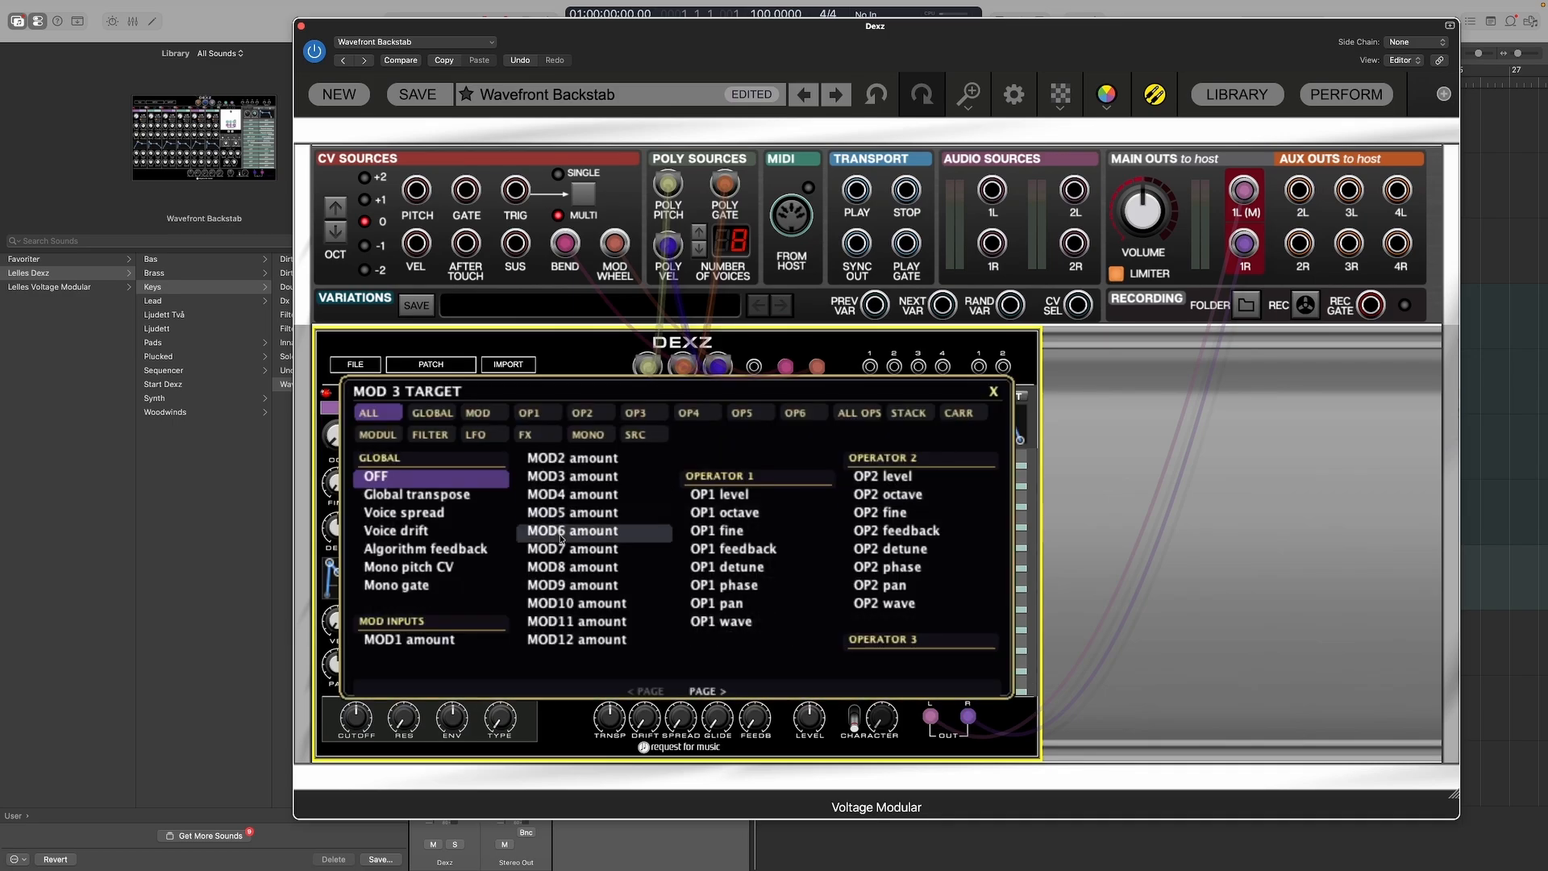
click(863, 415)
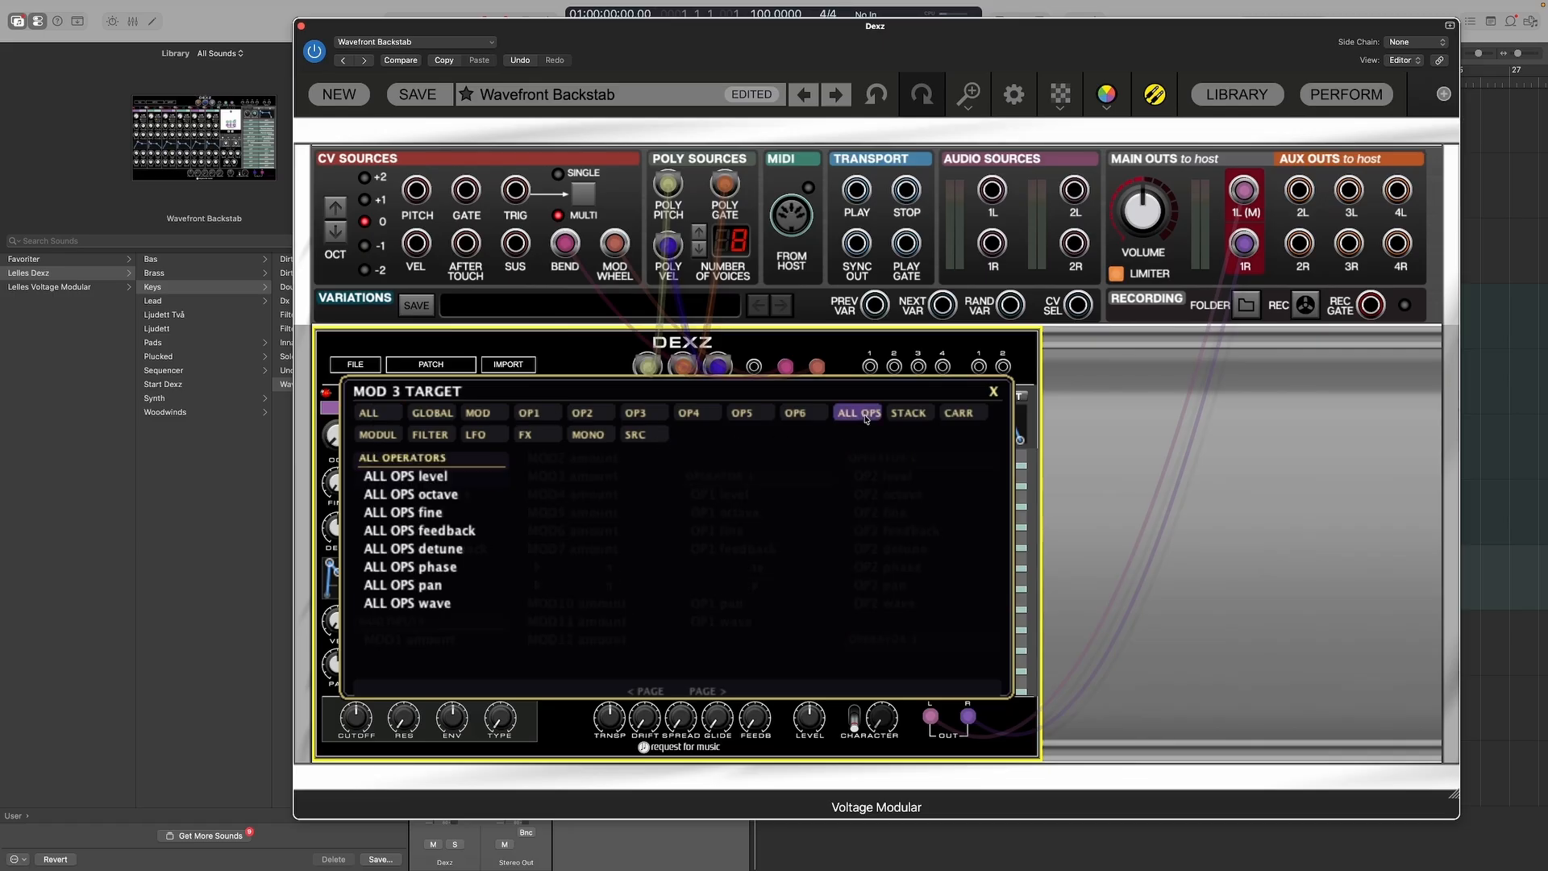
click(388, 511)
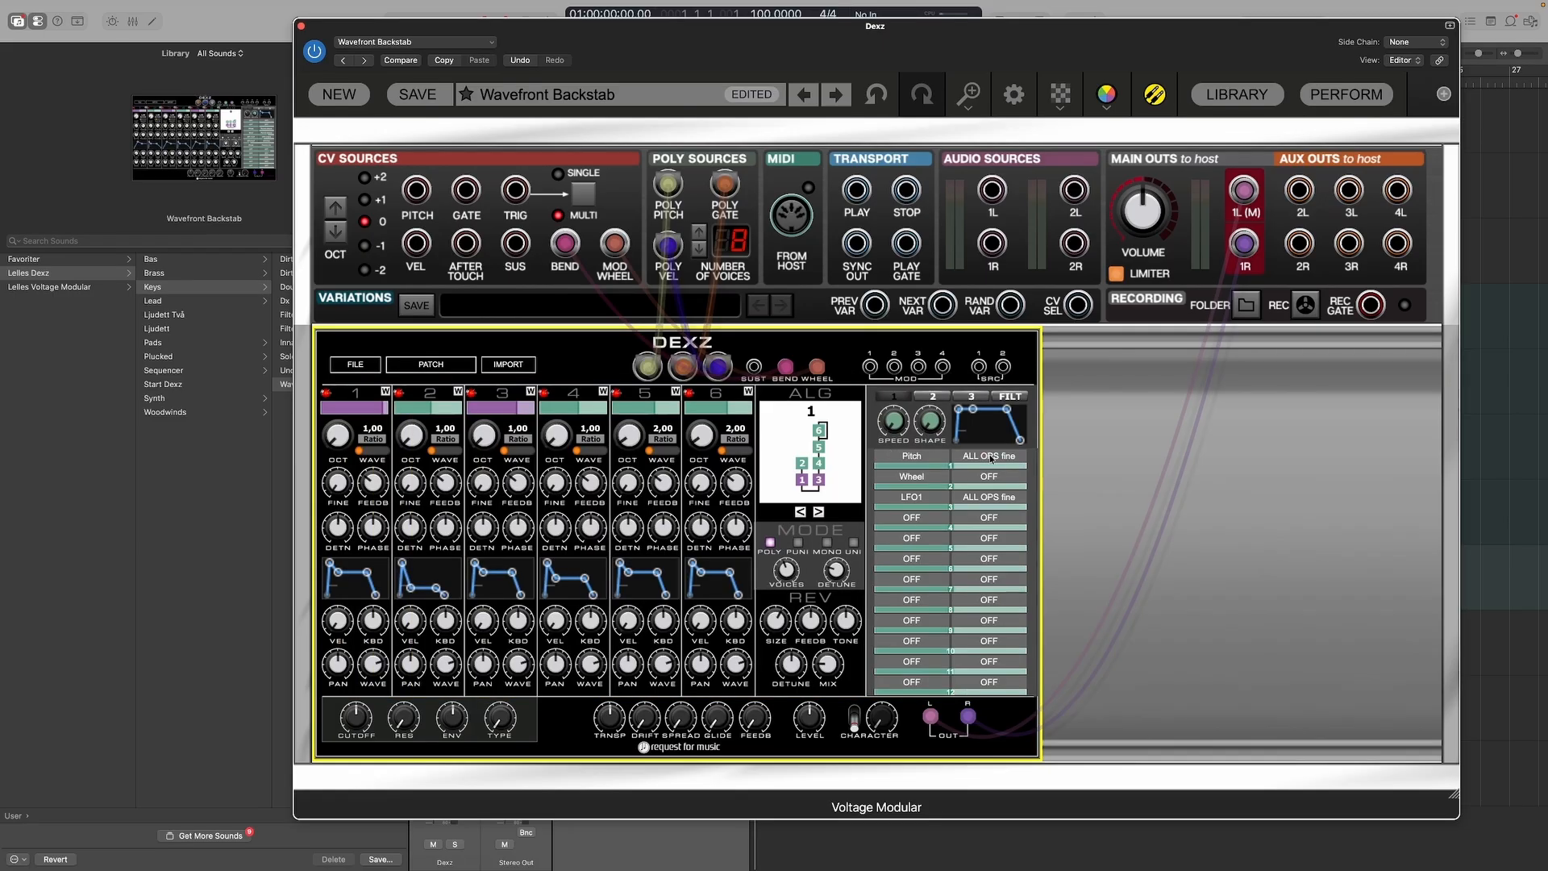
Step: Change the target of modulation slot 1 to ALL OPS octave and raise its amount slightly to about 0,02
click(991, 458)
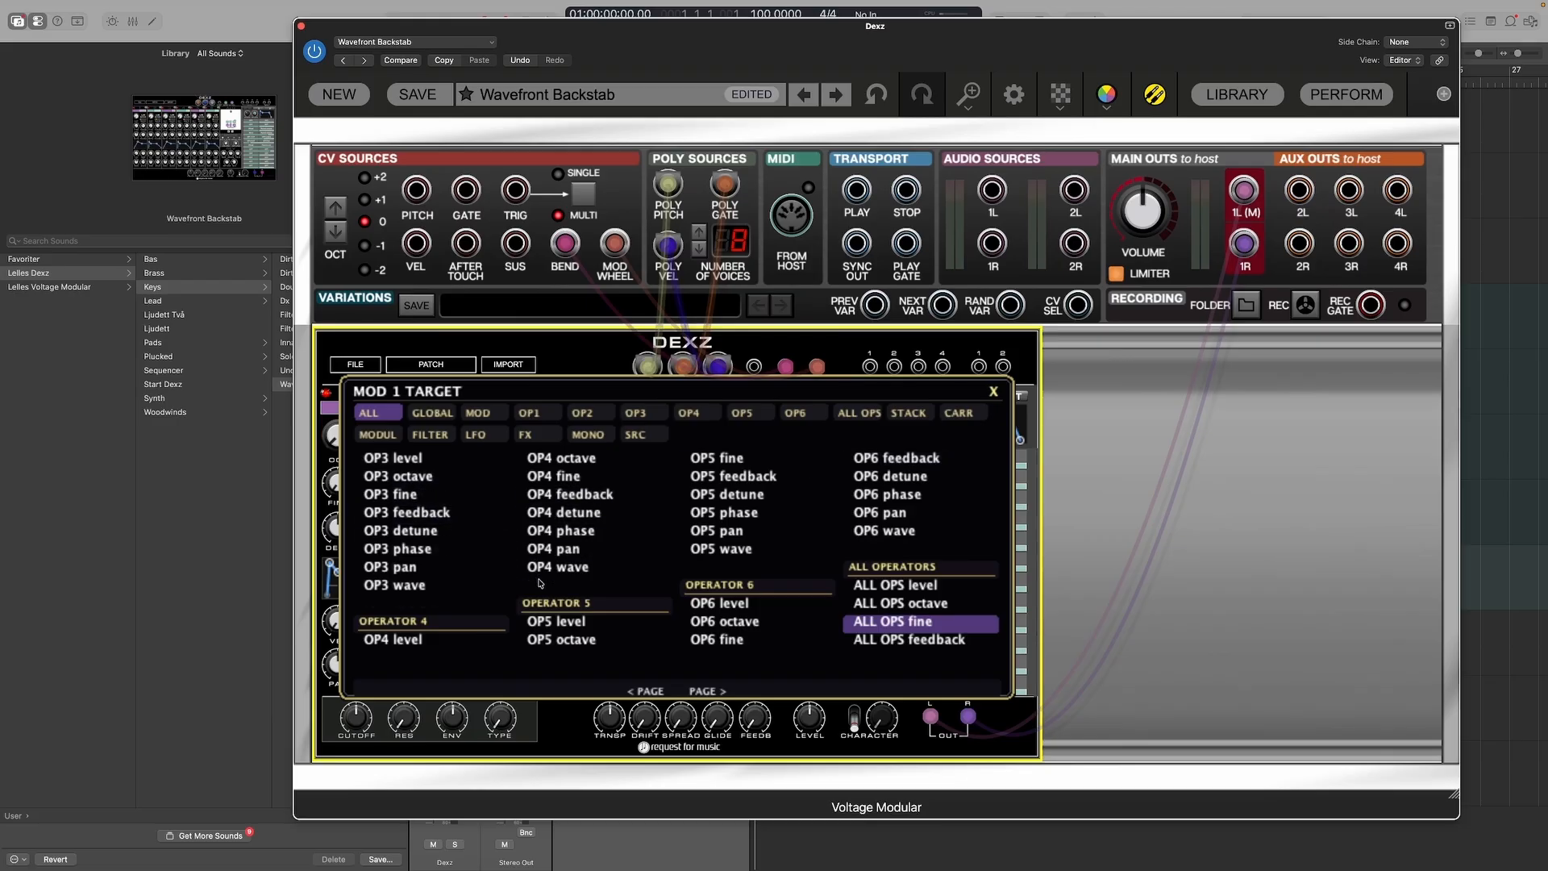
click(850, 415)
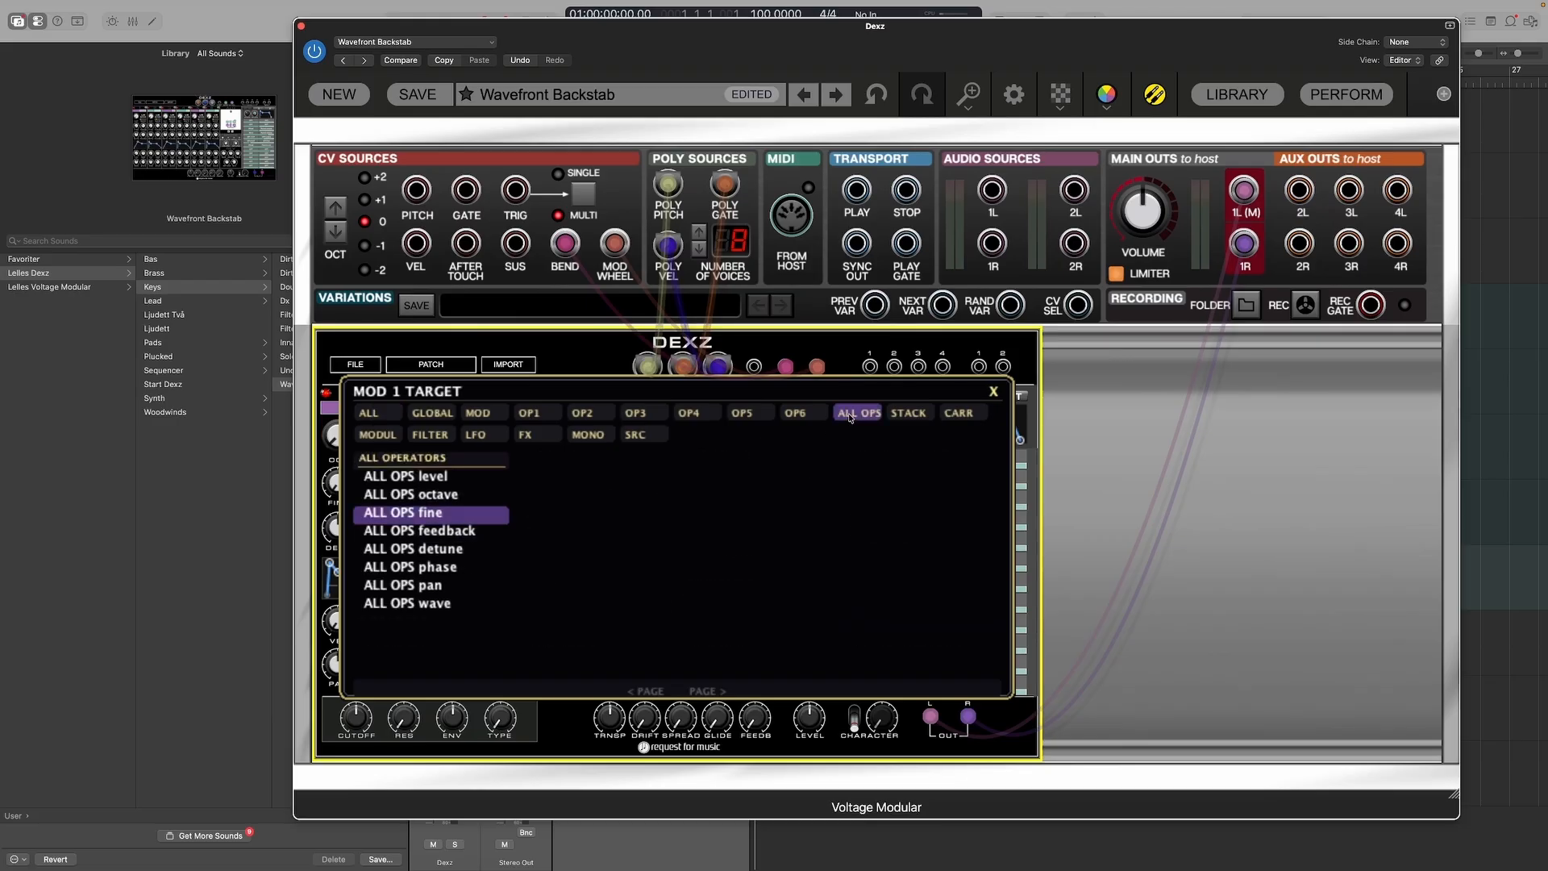
click(434, 495)
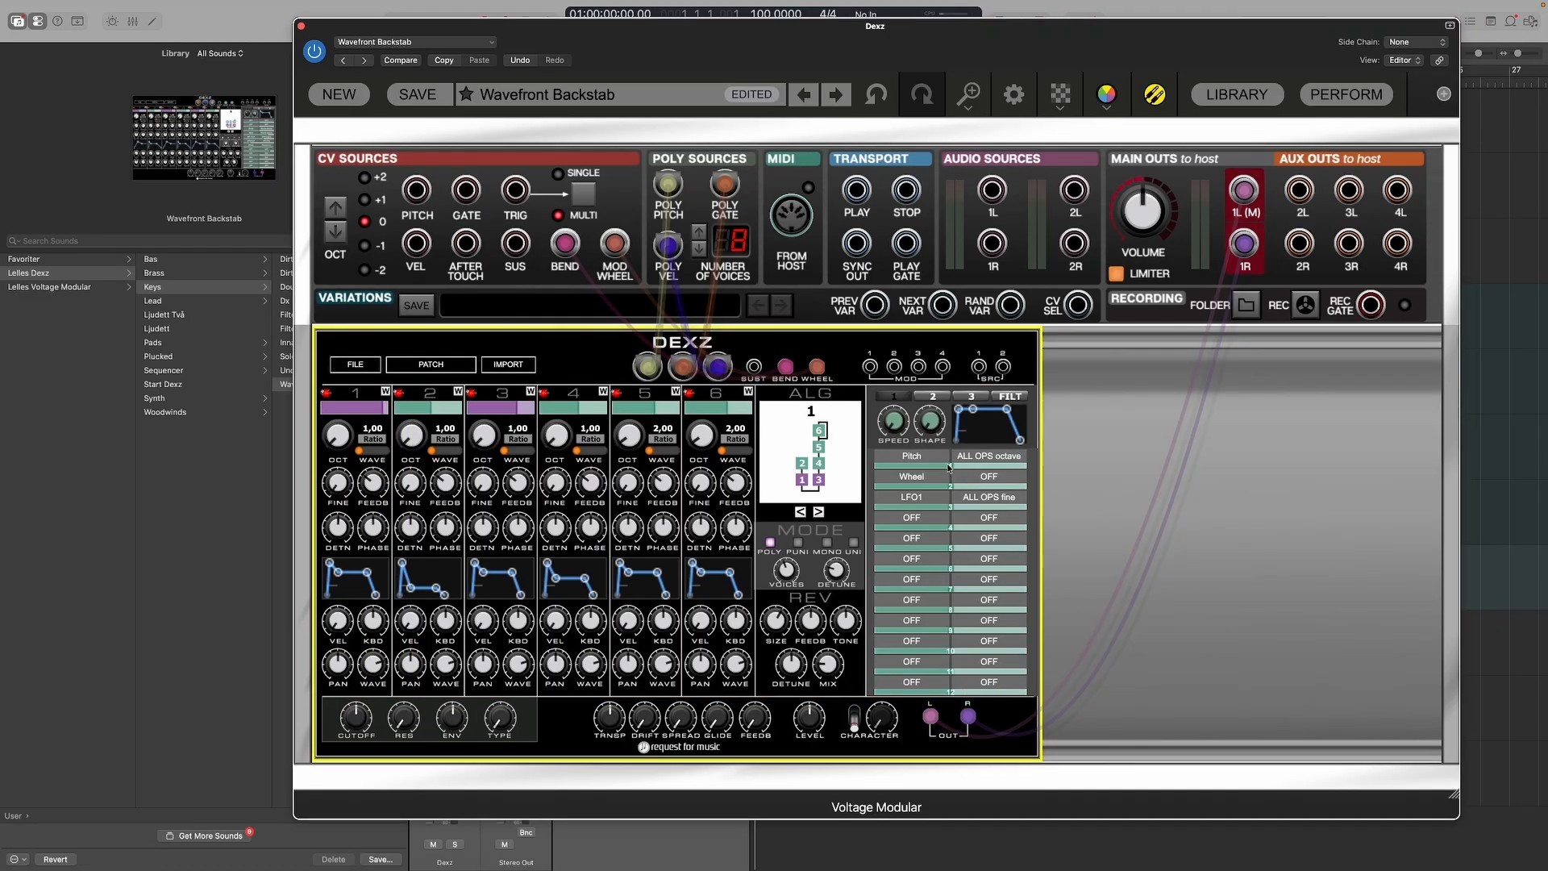
drag(951, 471, 968, 470)
Step: Raise the speed of LFO1 and set the target of modulation slot 2 to MOD3 amount
mouse_move(953, 510)
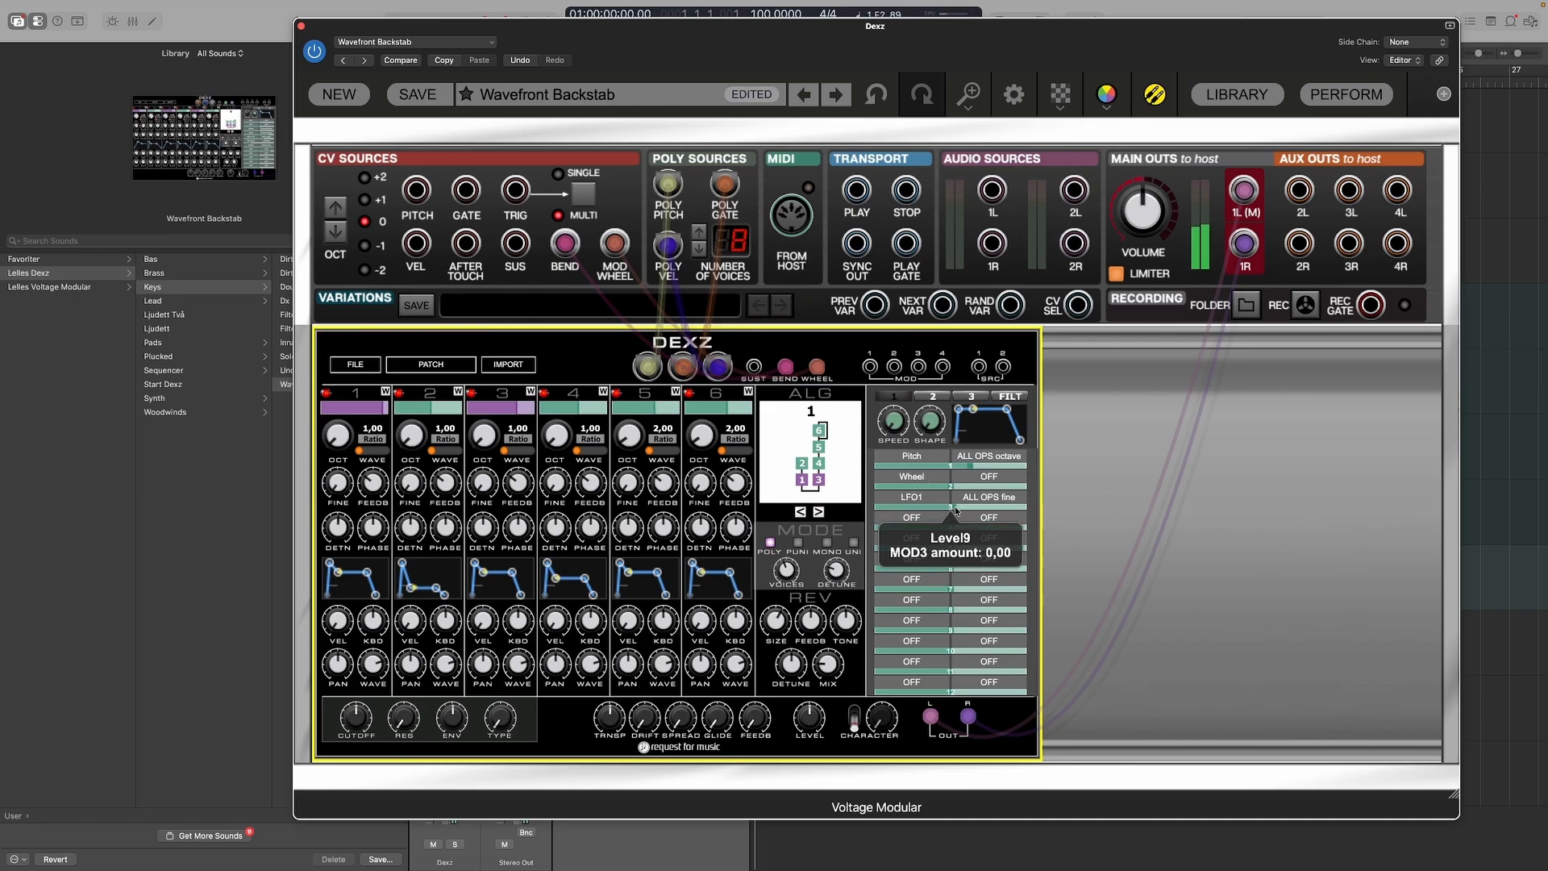
drag(894, 421, 916, 350)
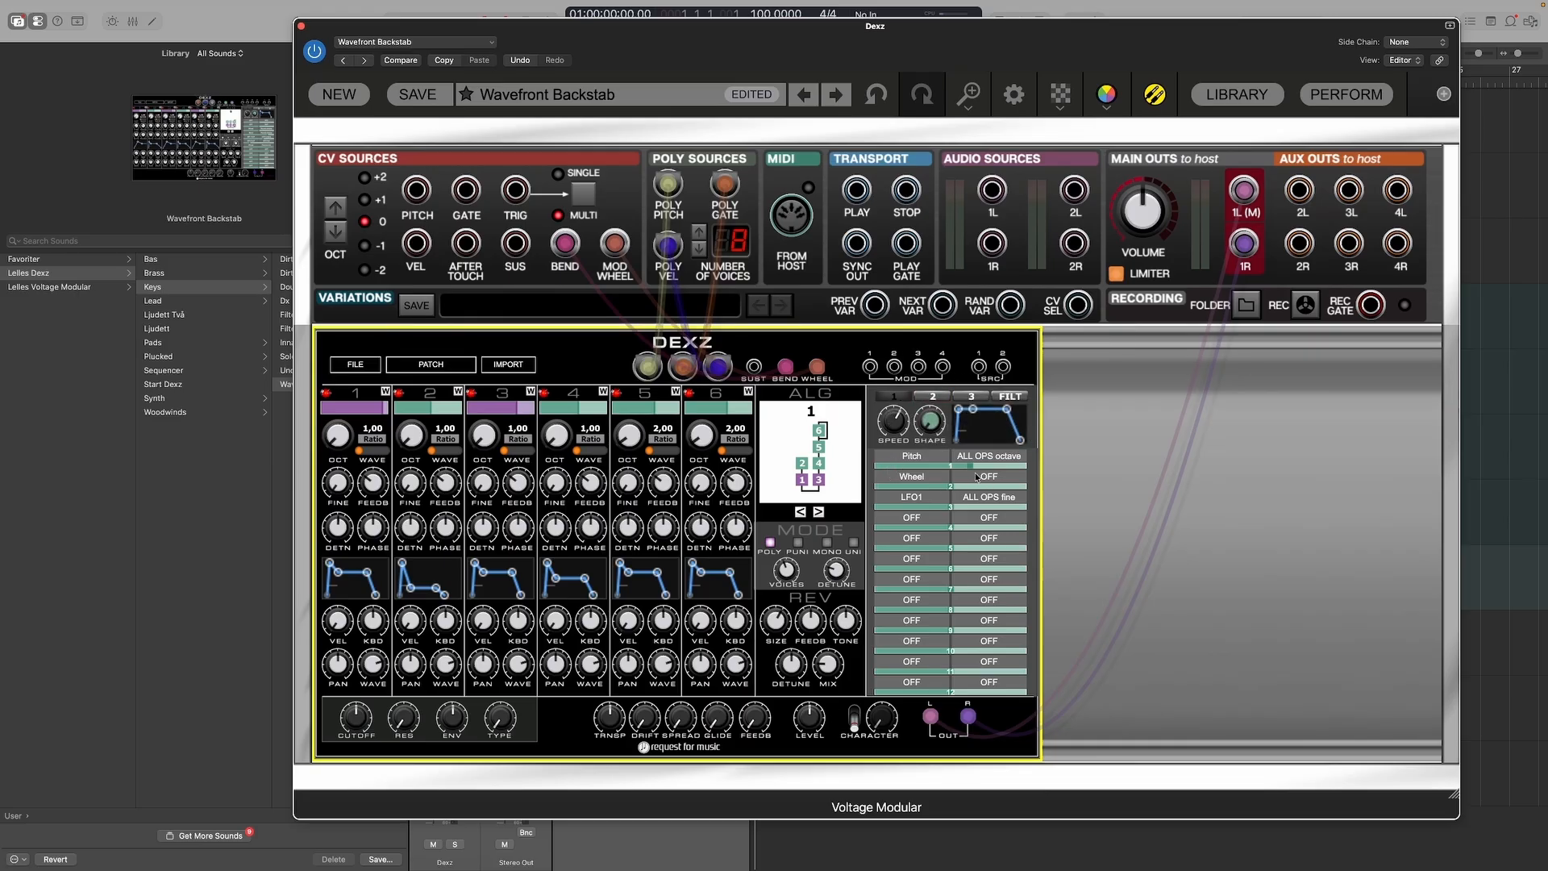
click(990, 477)
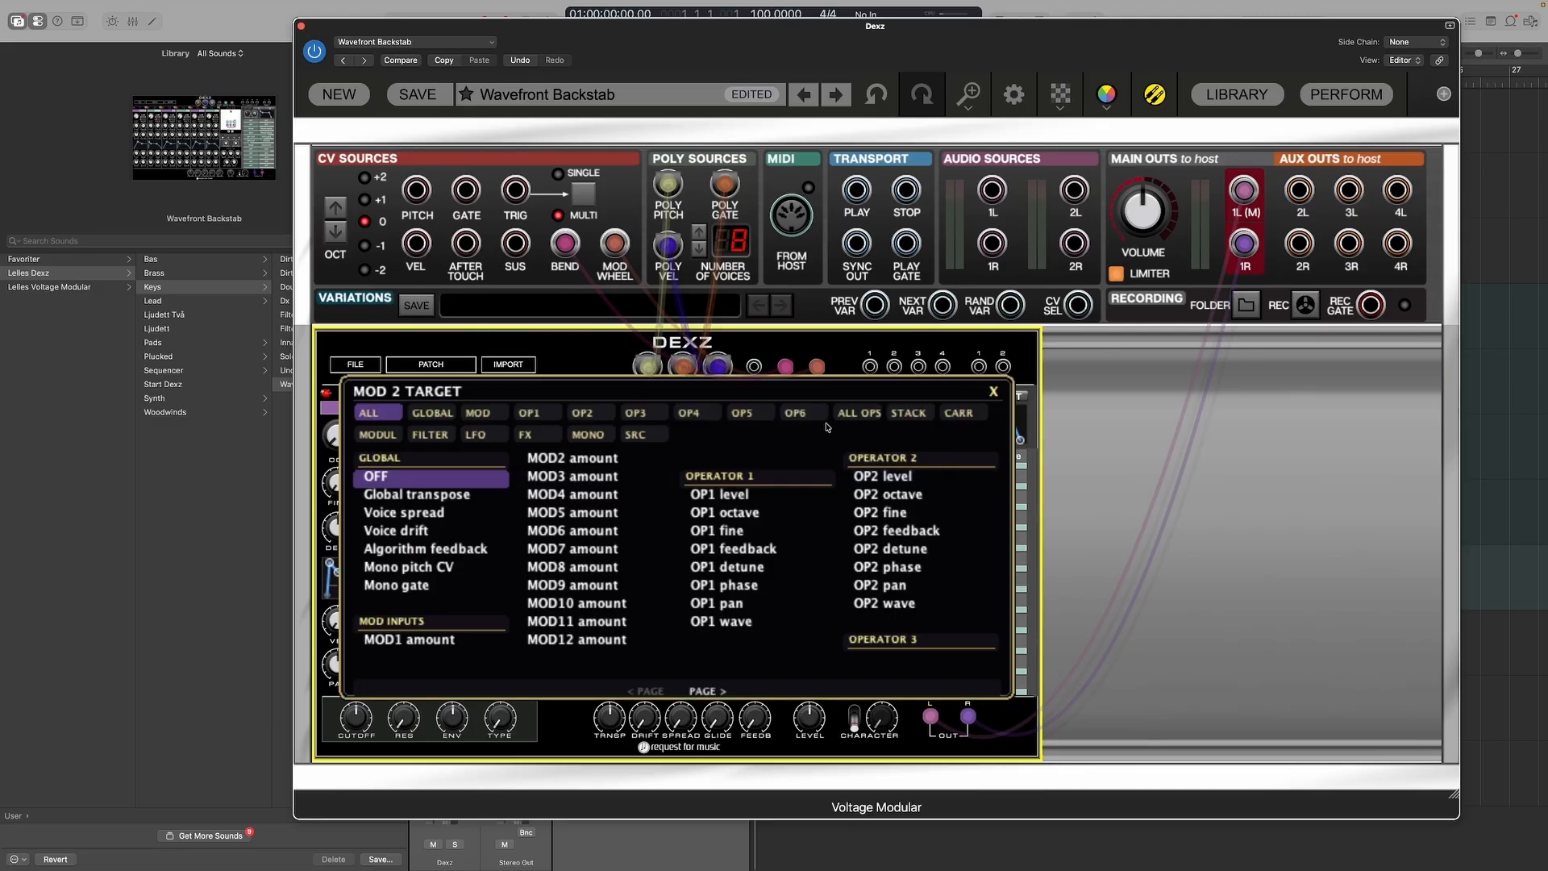
click(478, 414)
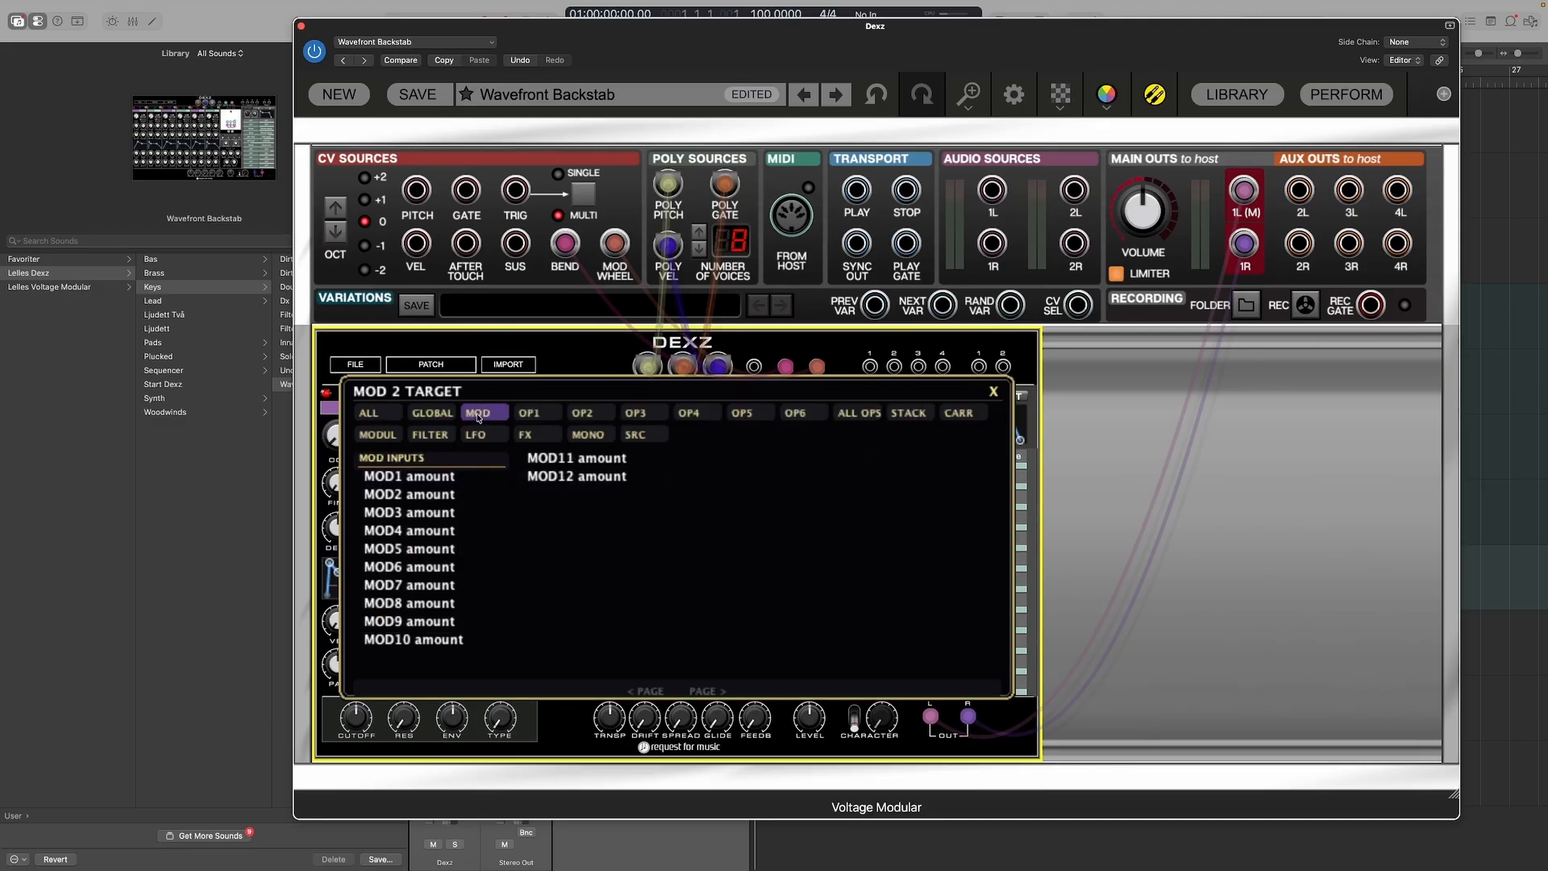
click(384, 514)
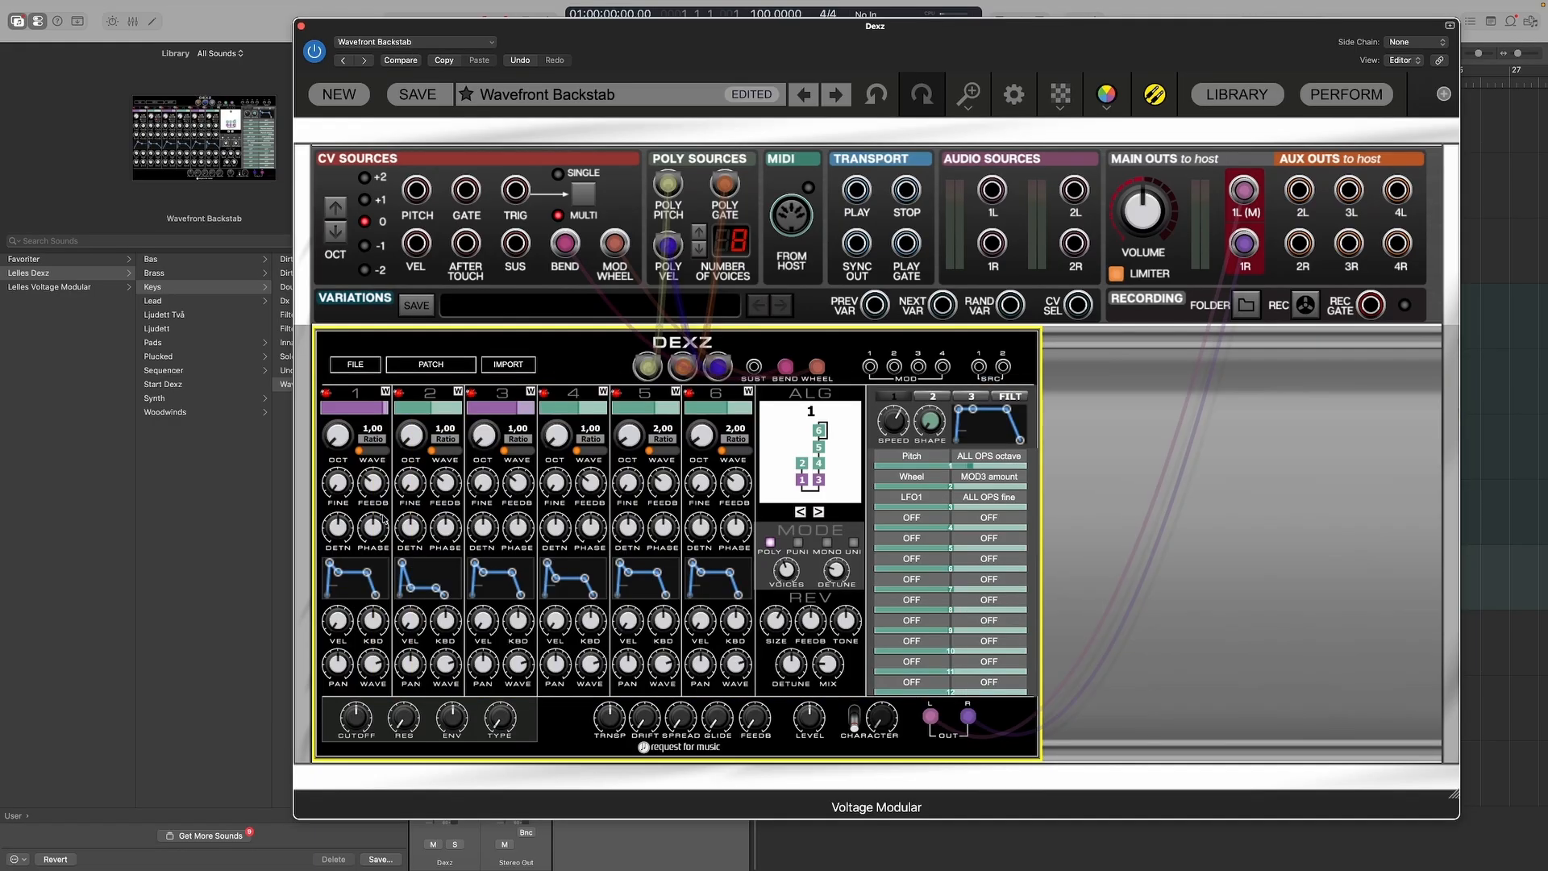
Step: Try different positive amounts on modulation slot 2, settling about two thirds of the way up from centre, and readjust the LFO1 speed
drag(951, 489, 984, 488)
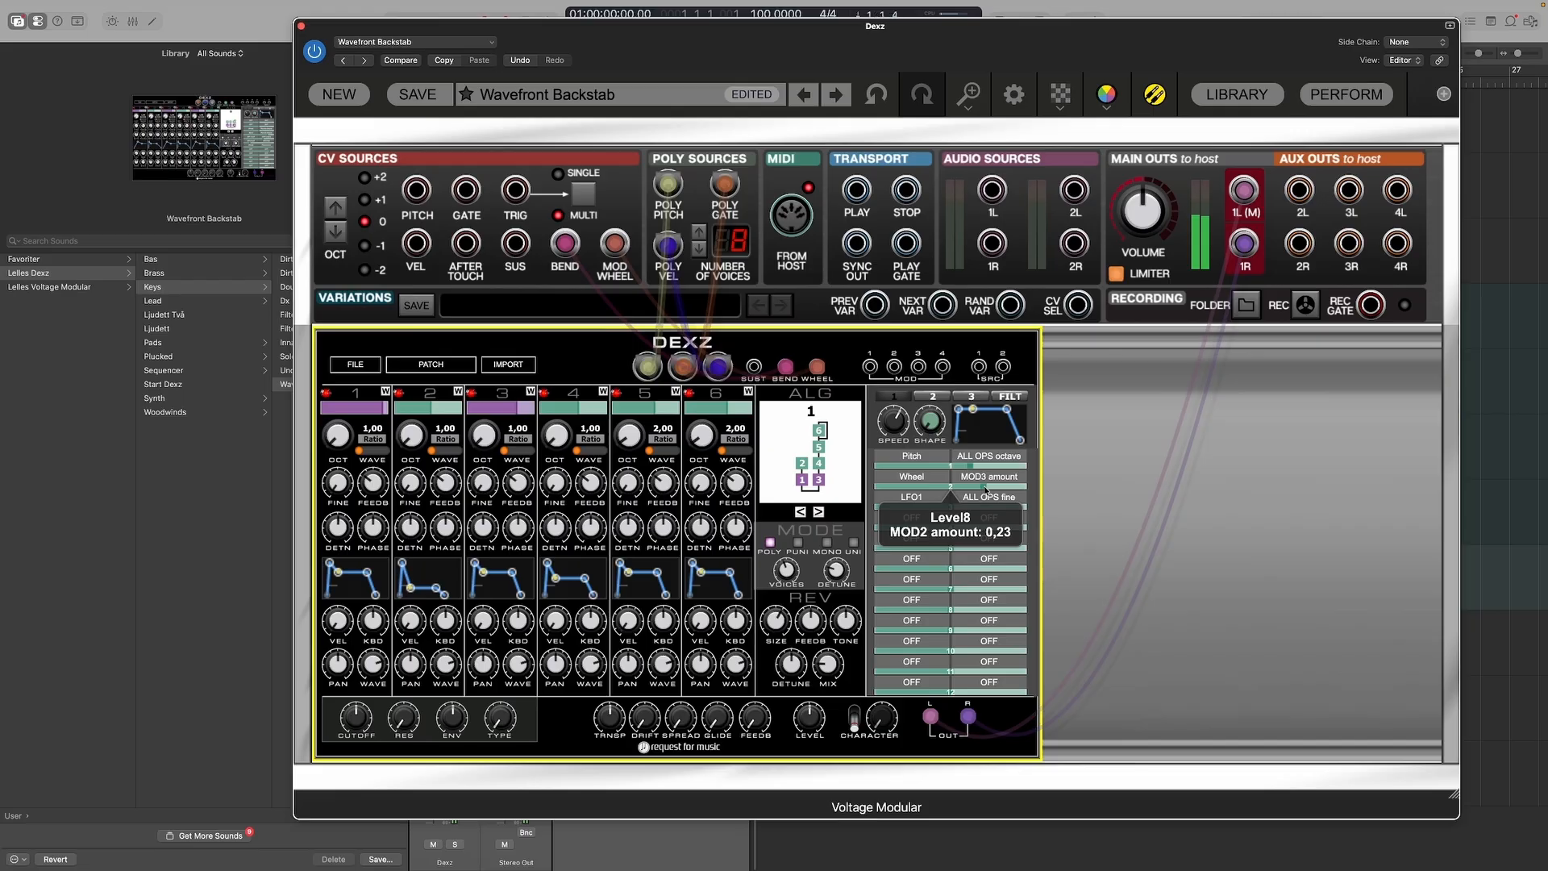
drag(984, 485, 1039, 488)
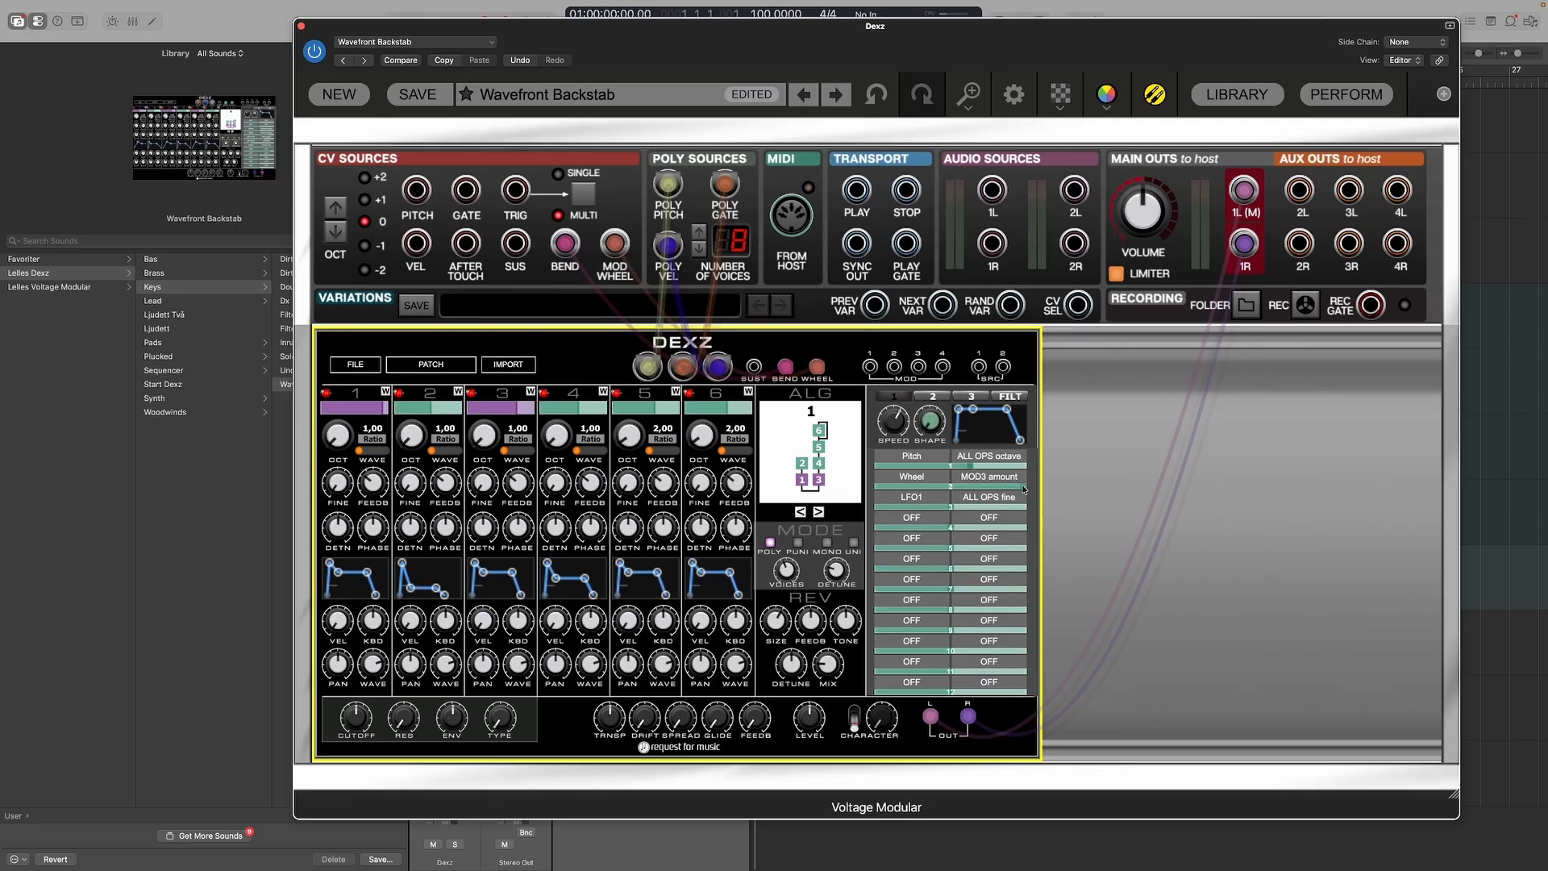
drag(1024, 488, 985, 489)
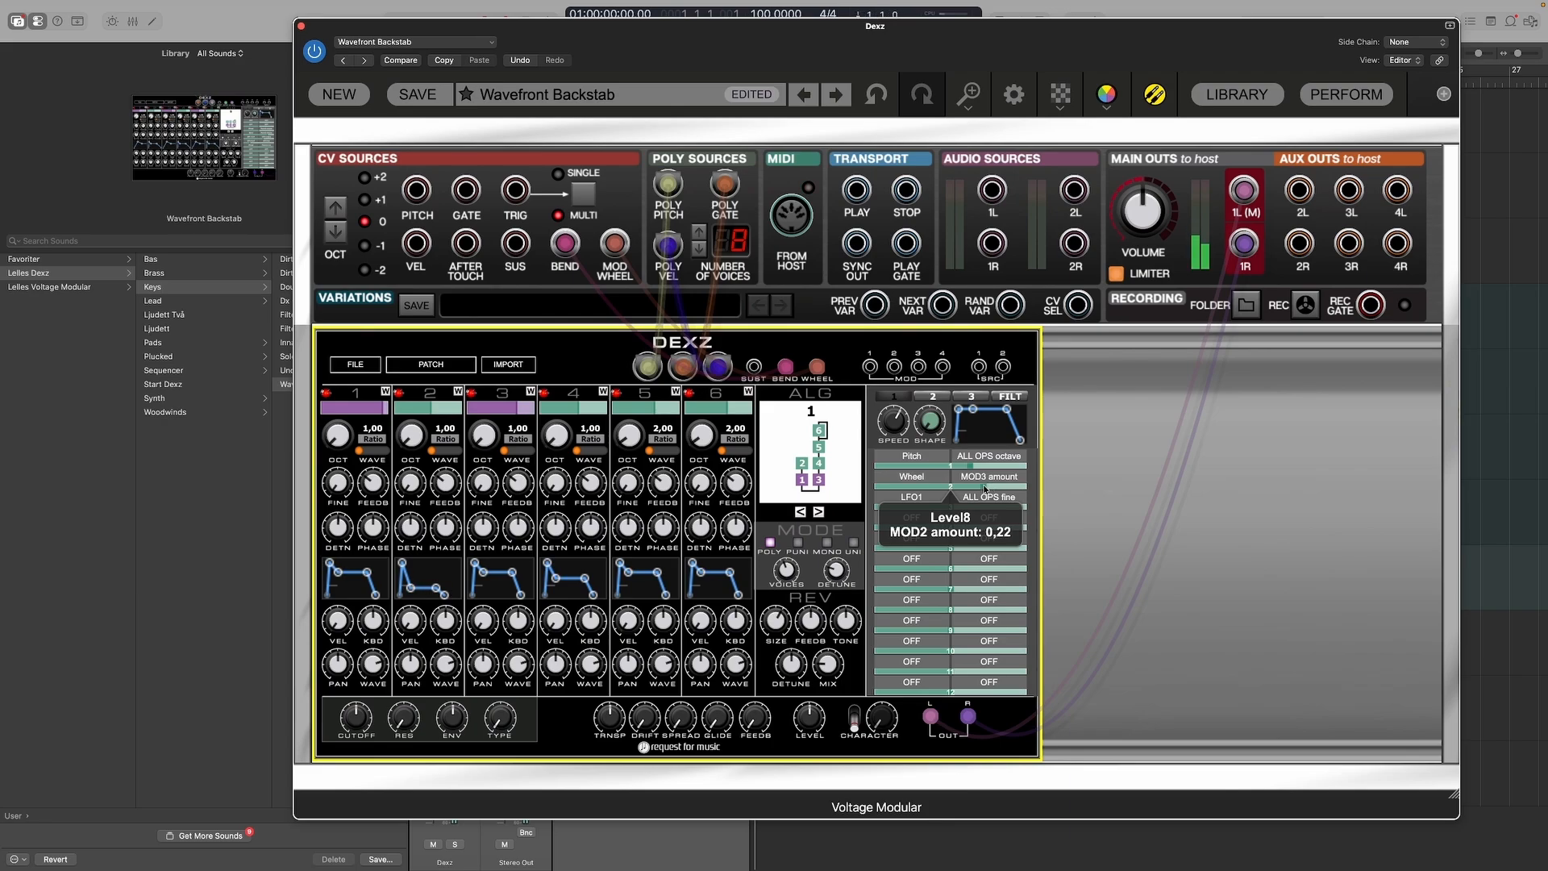
drag(985, 488, 999, 490)
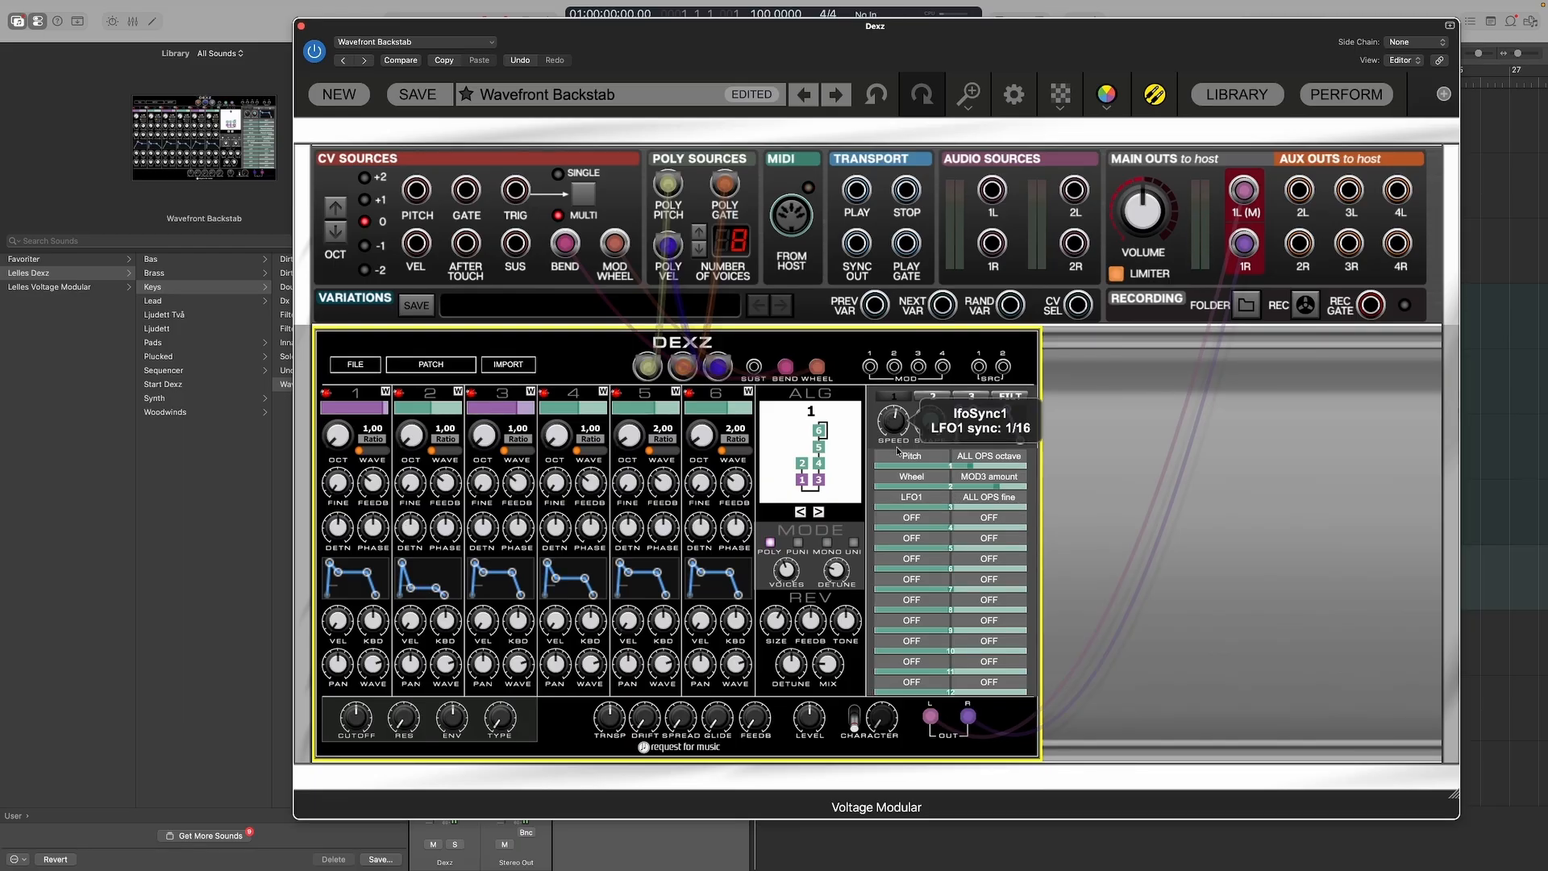
drag(897, 467, 896, 465)
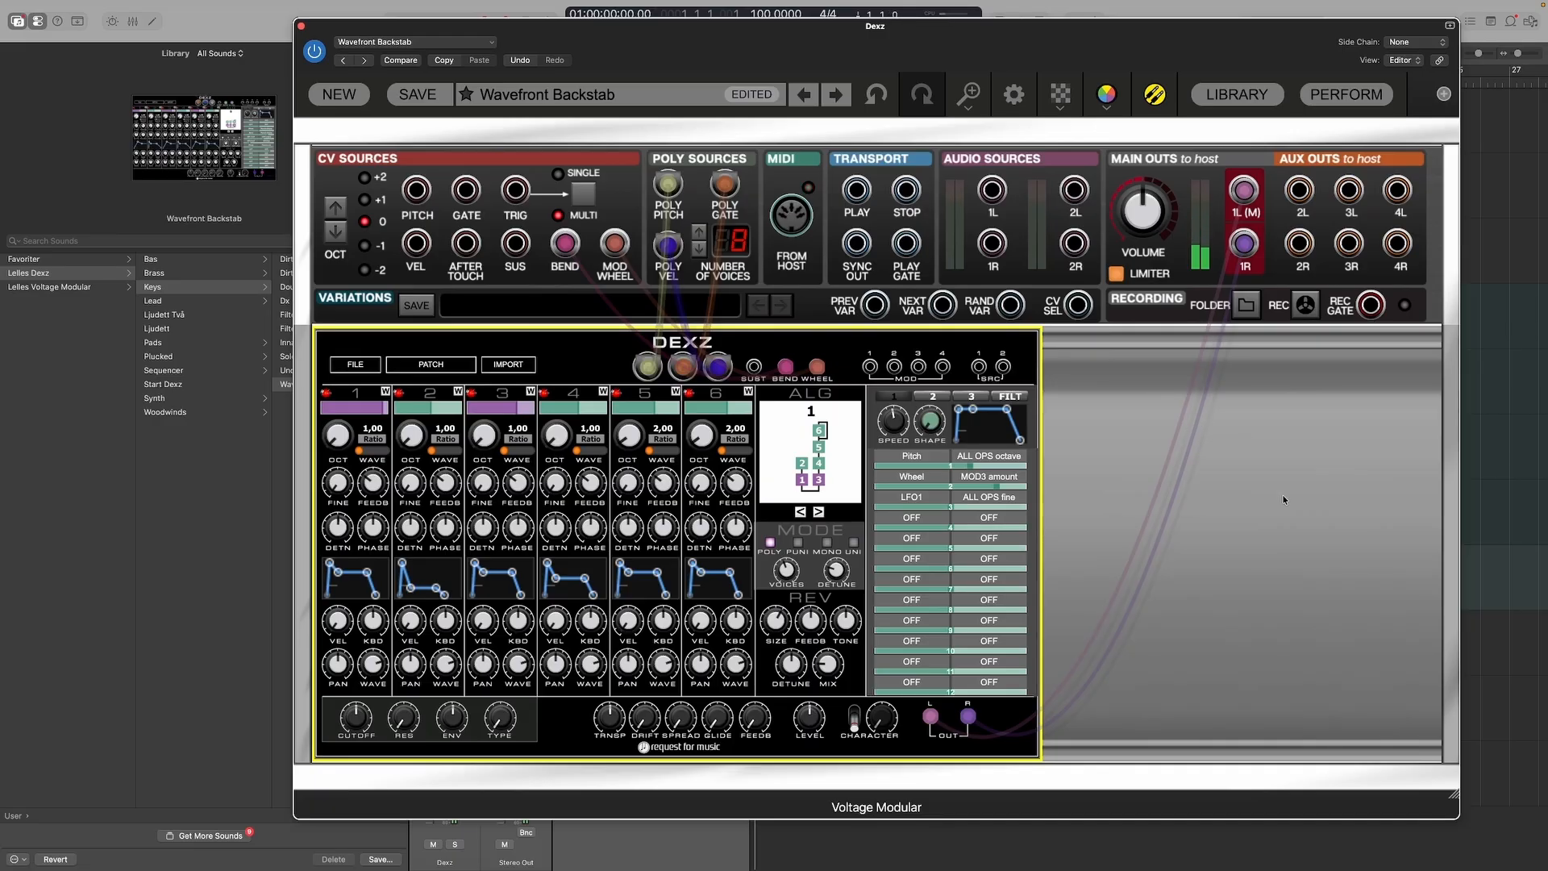
Step: Assign ALL STACKS OUT as the source and FILTER in as the target of modulation slot 4
click(924, 519)
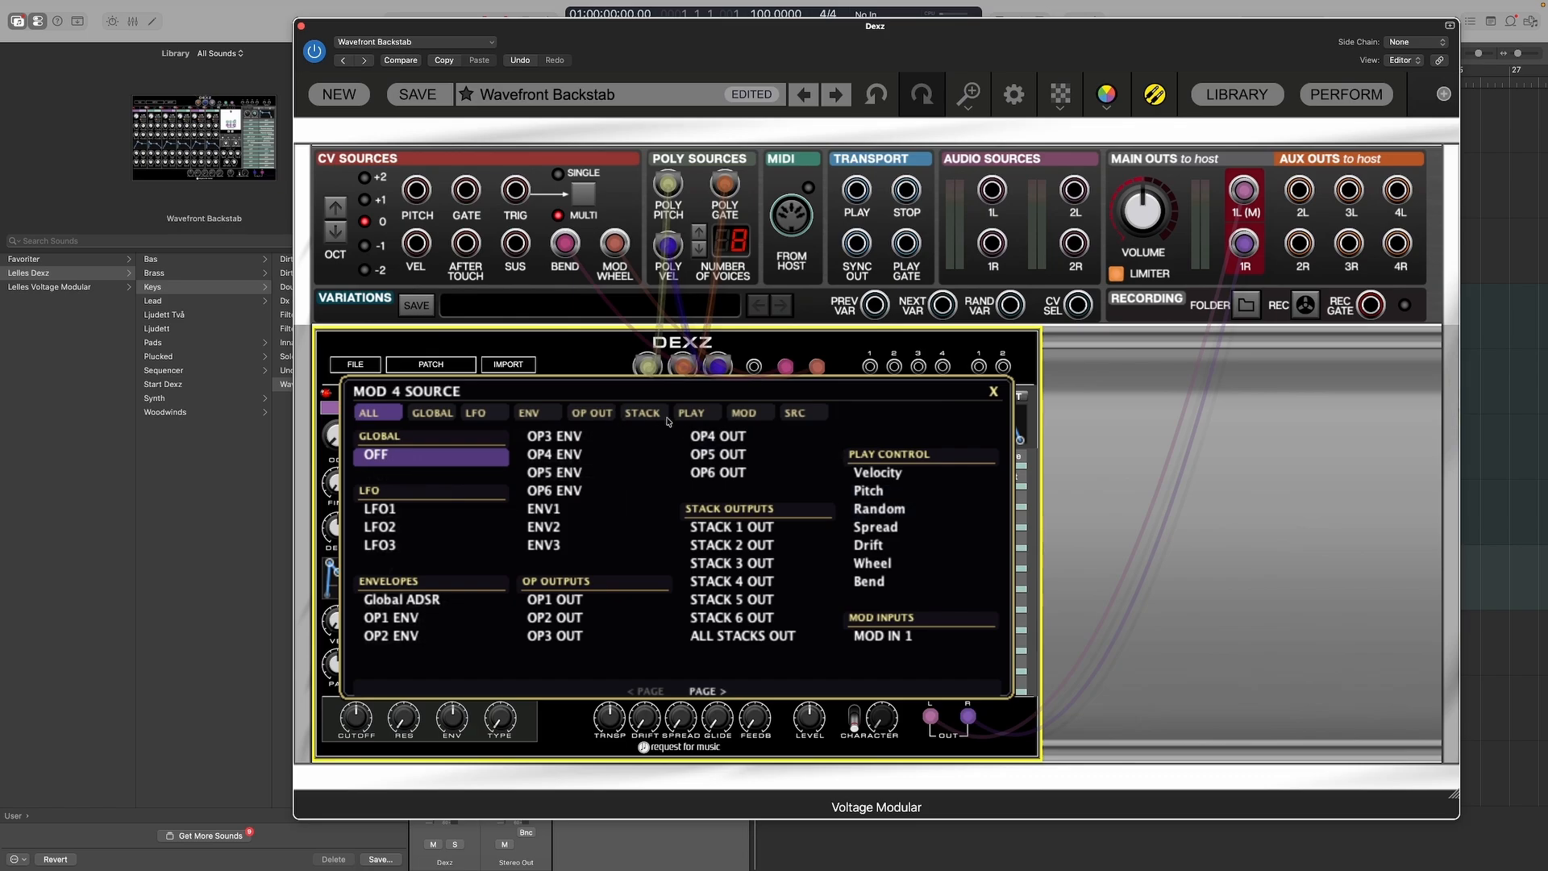
click(606, 418)
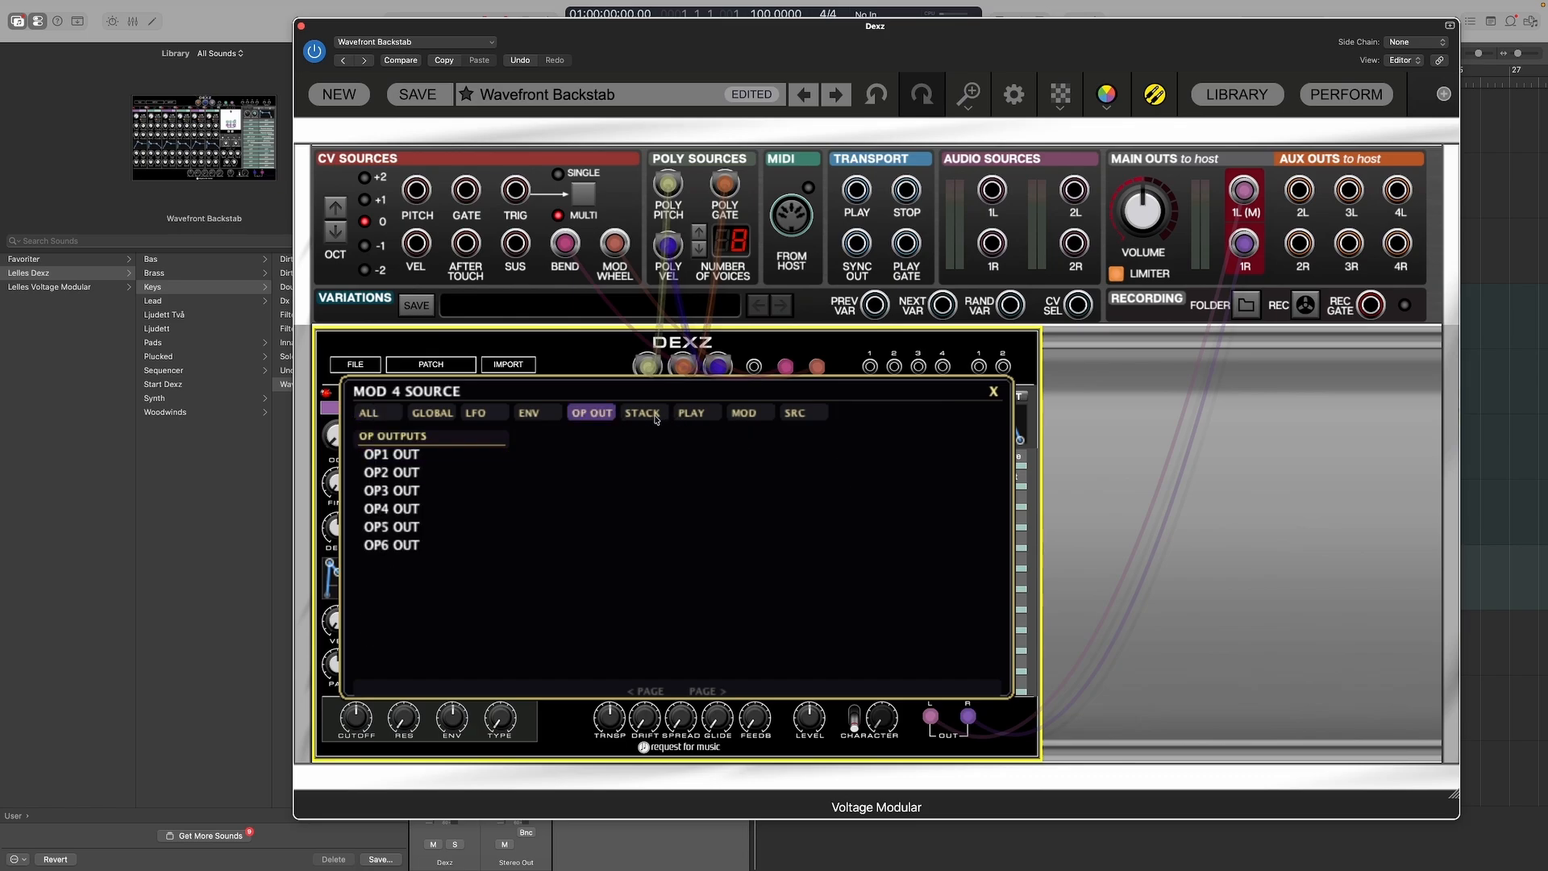
click(656, 418)
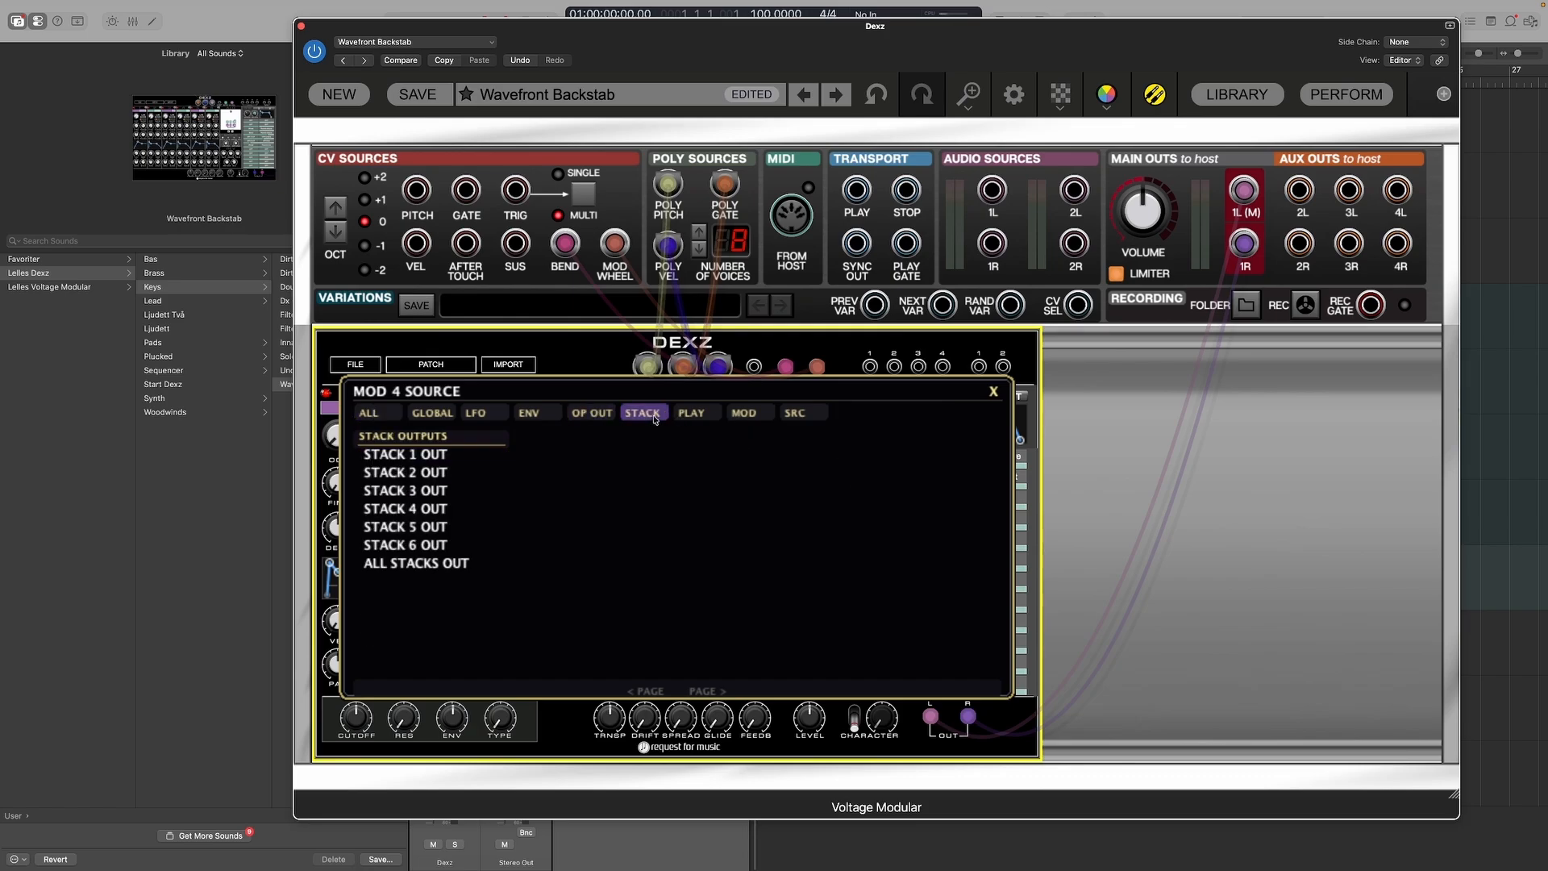
click(415, 563)
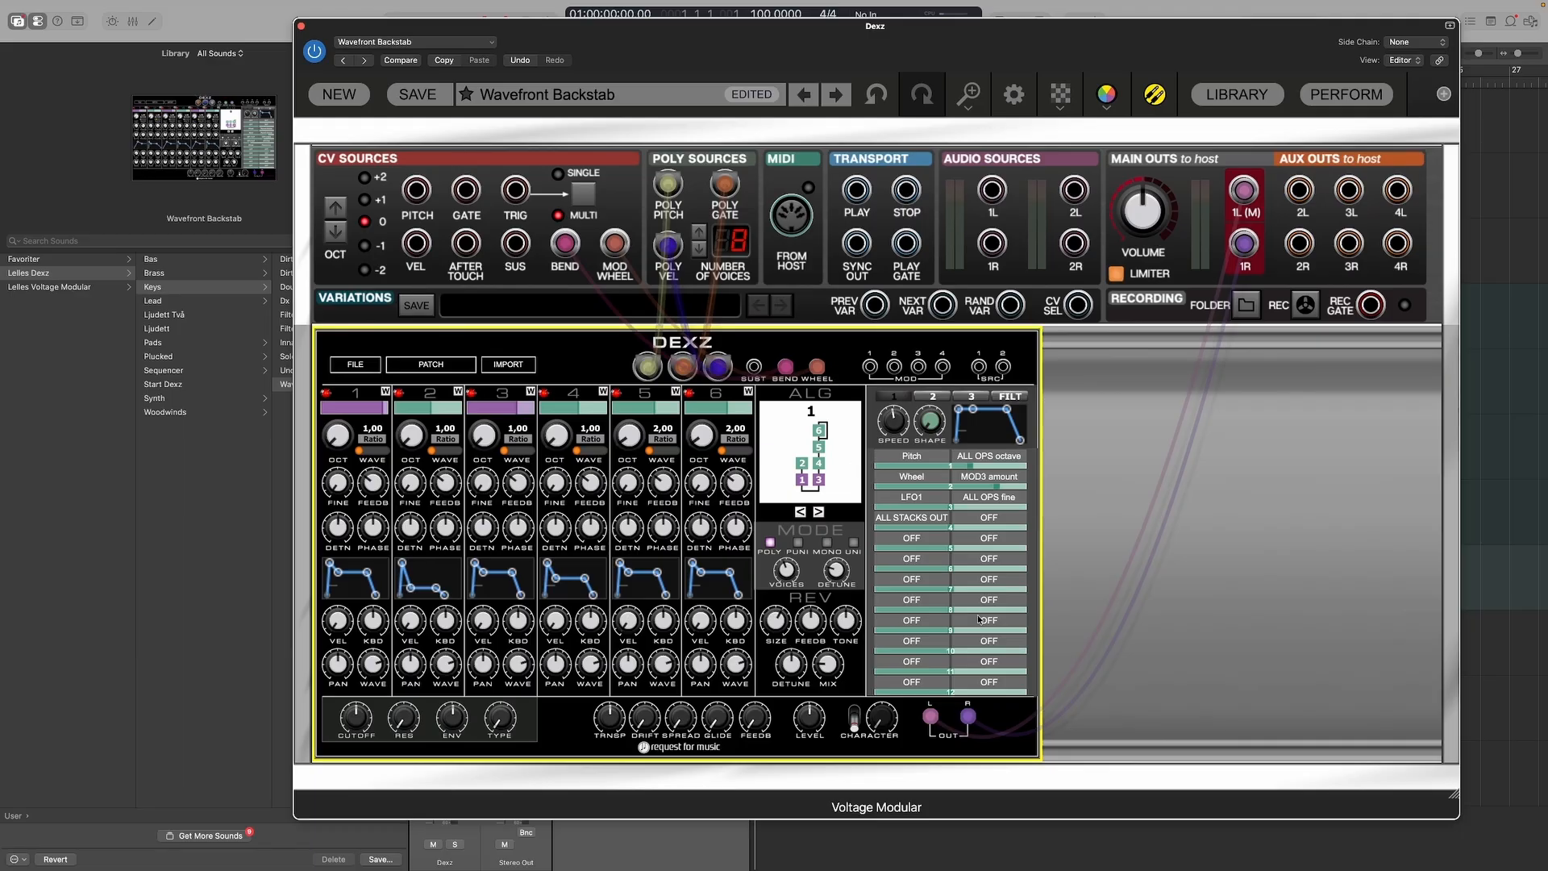
click(990, 518)
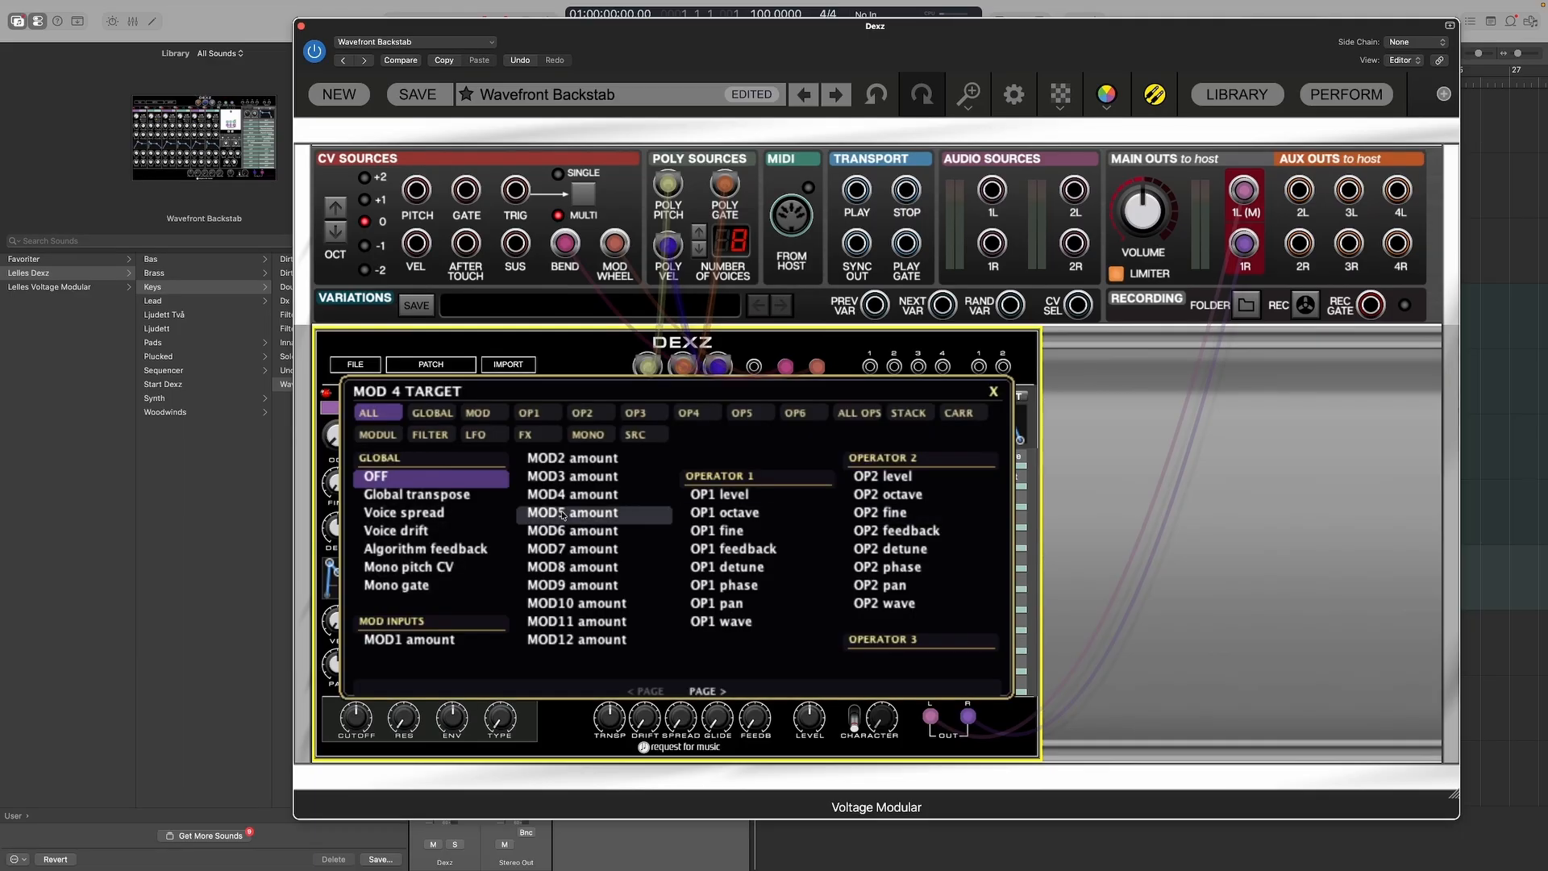
click(442, 440)
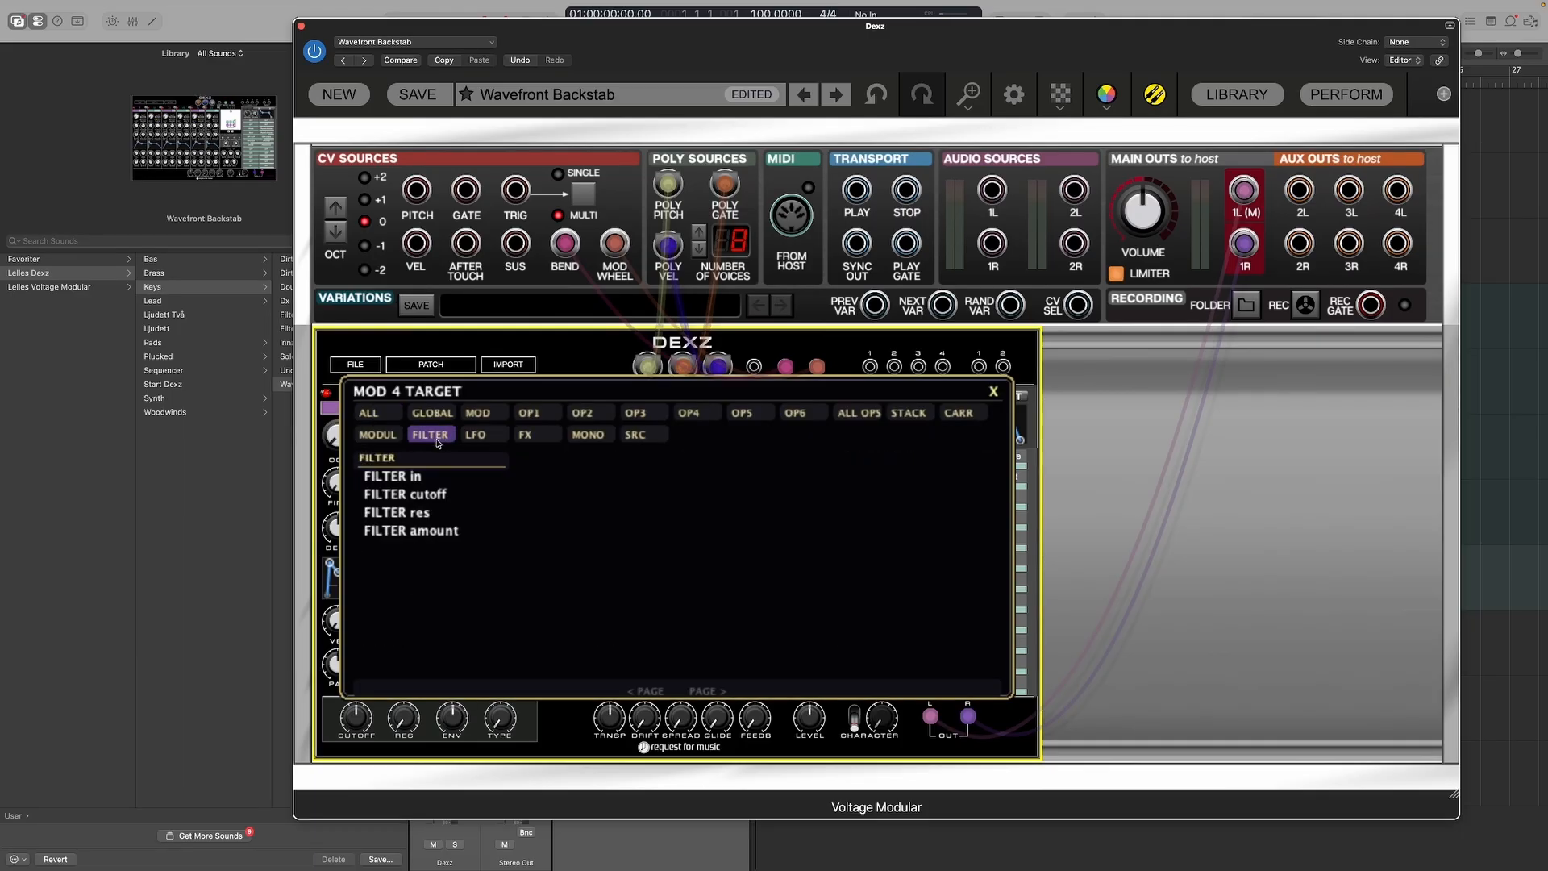
click(387, 477)
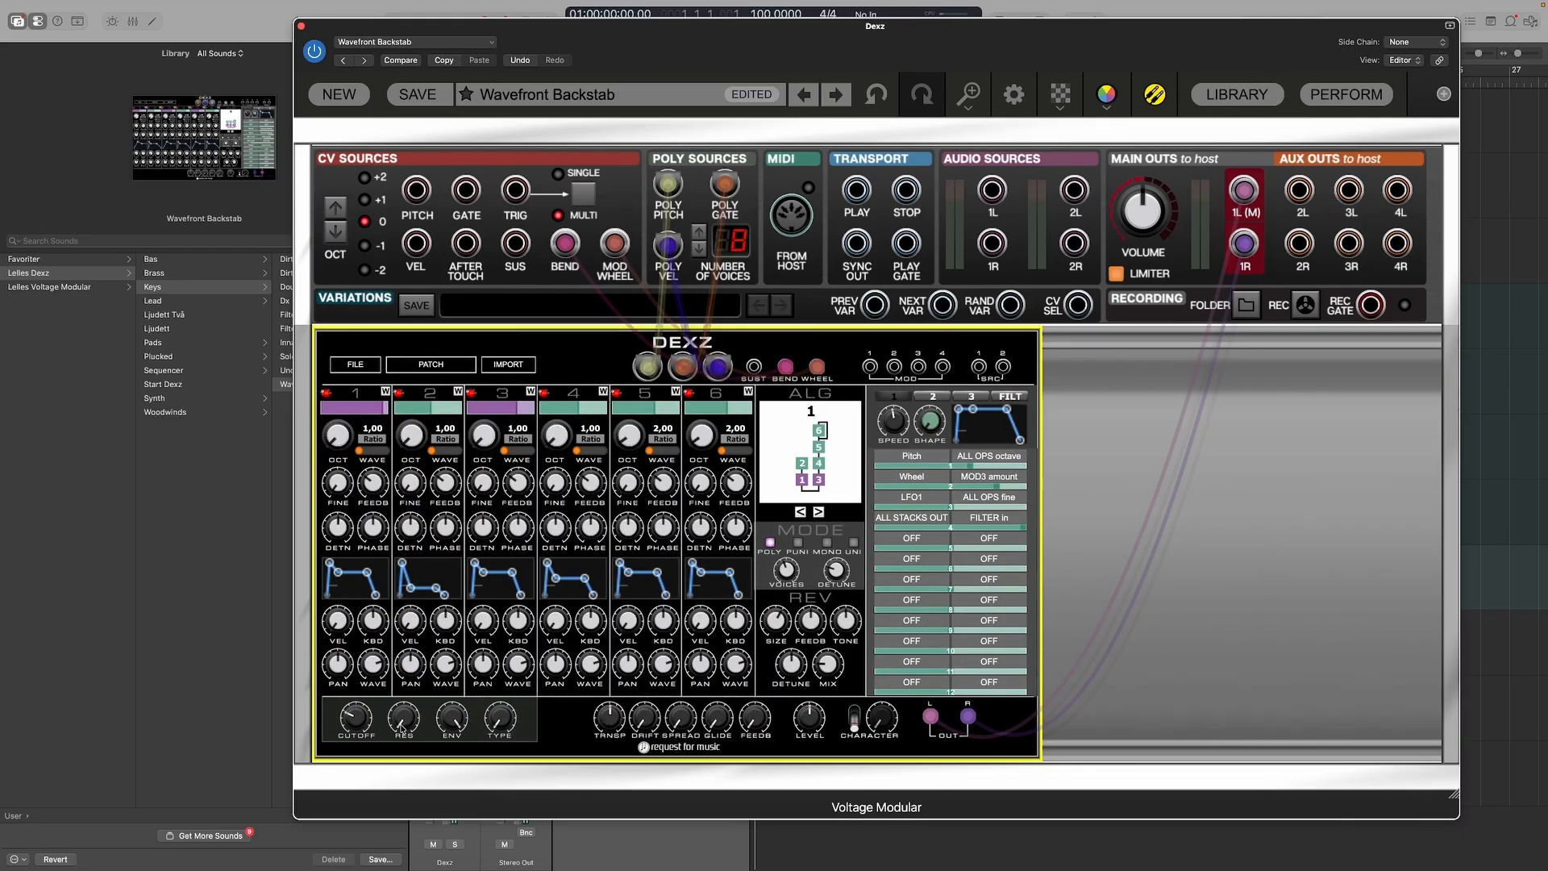
Step: Set the filter resonance to 28% and shape the filter envelope with a fast attack and a short decay to a low sustain
drag(401, 727, 702, 615)
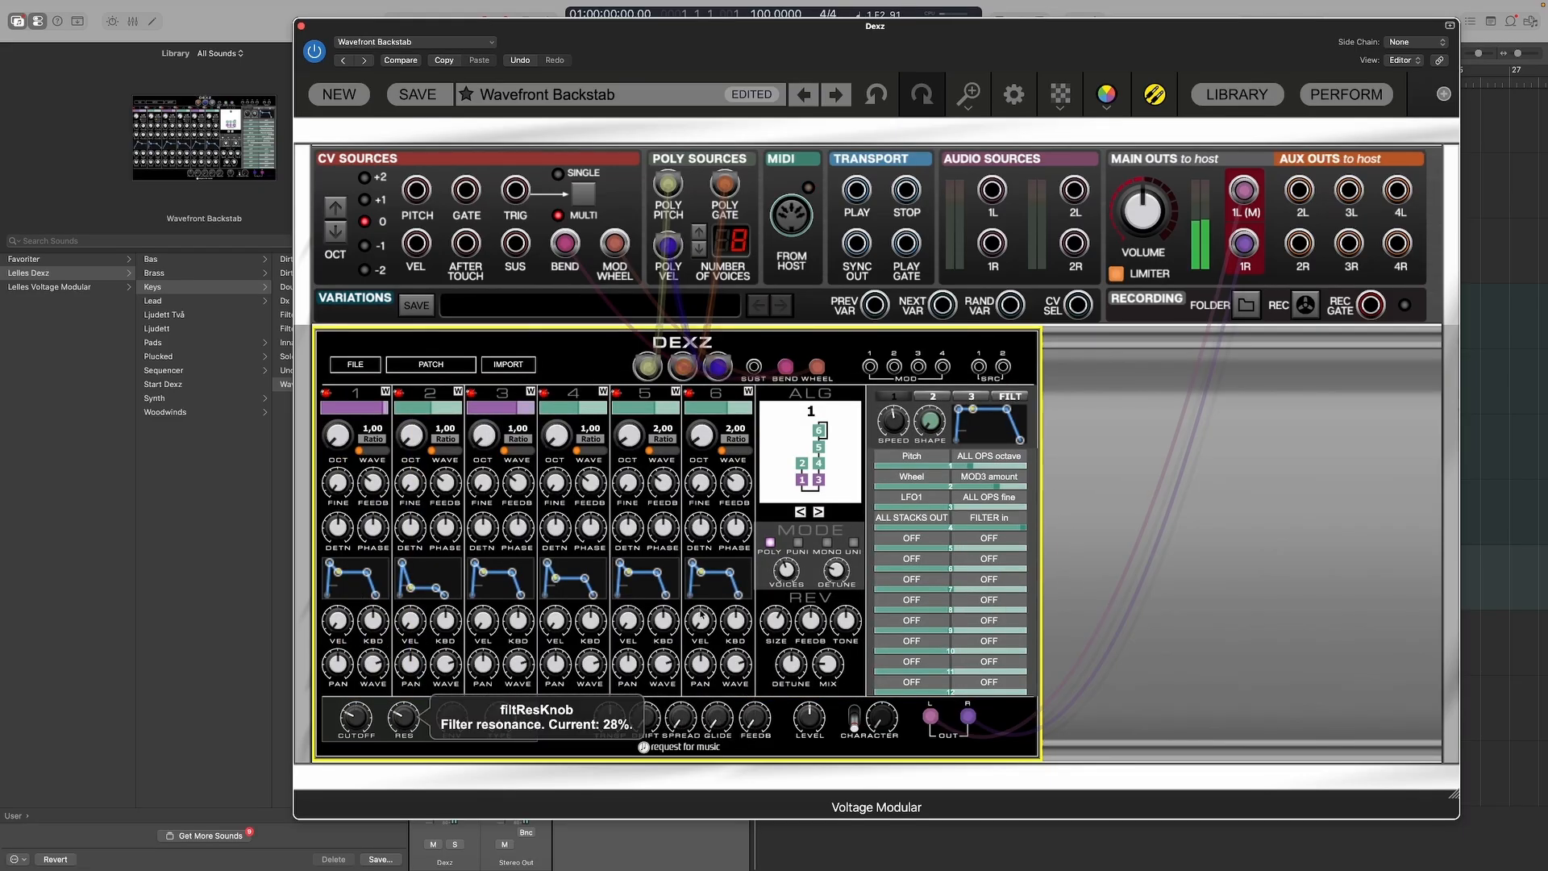
click(1013, 395)
mouse_move(915, 409)
mouse_down()
mouse_move(907, 431)
mouse_move(967, 427)
mouse_move(899, 430)
mouse_up()
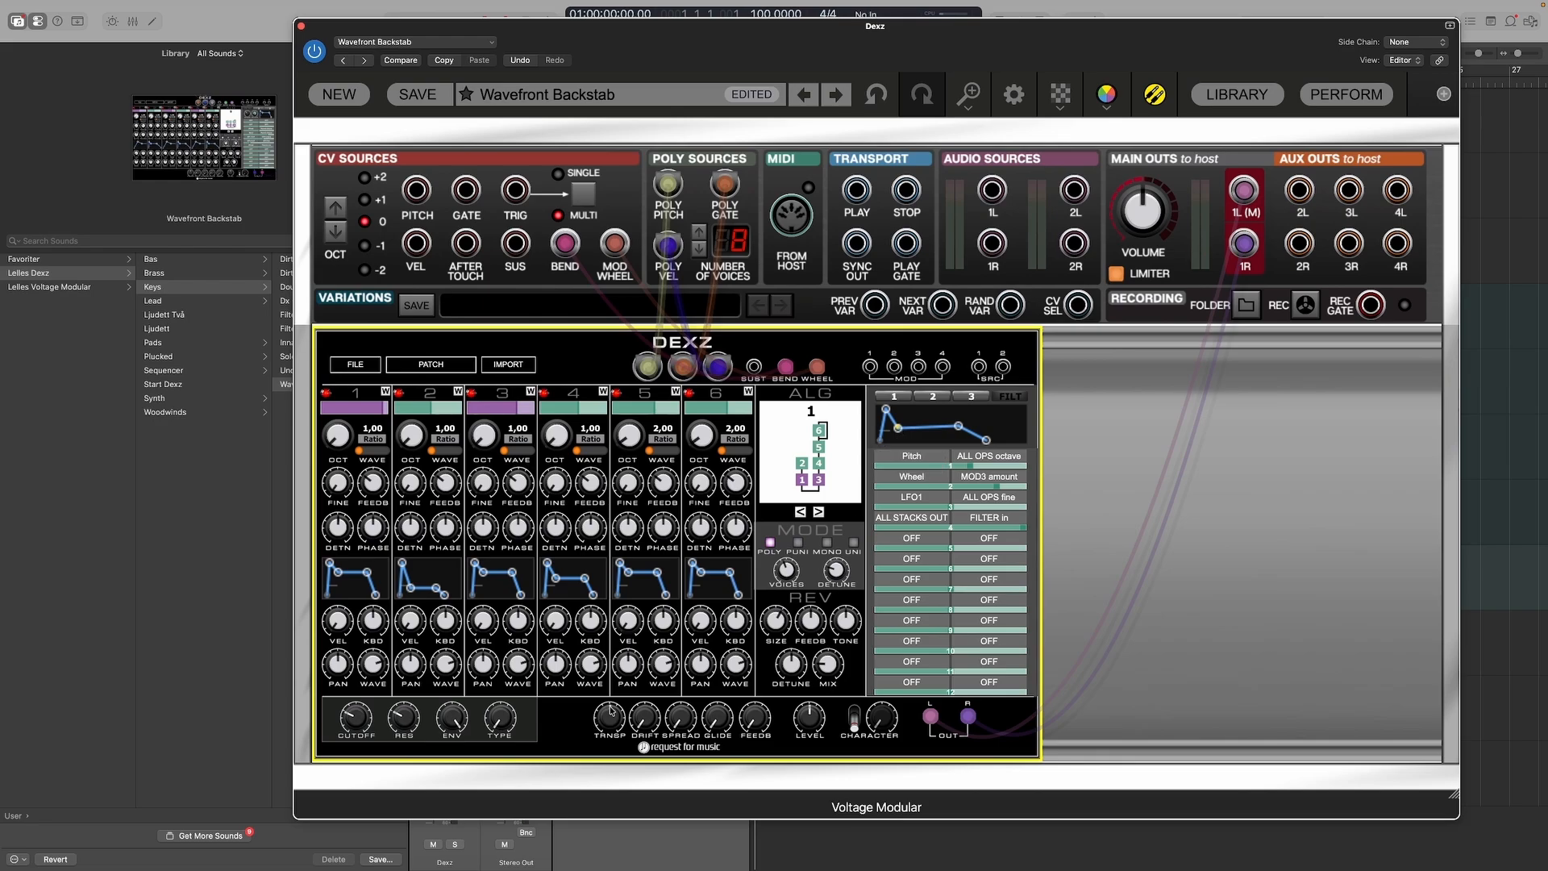
Step: Return the amount of modulation slot 1 to its centre position, trying 0,27 in between
mouse_move(612, 711)
mouse_move(971, 469)
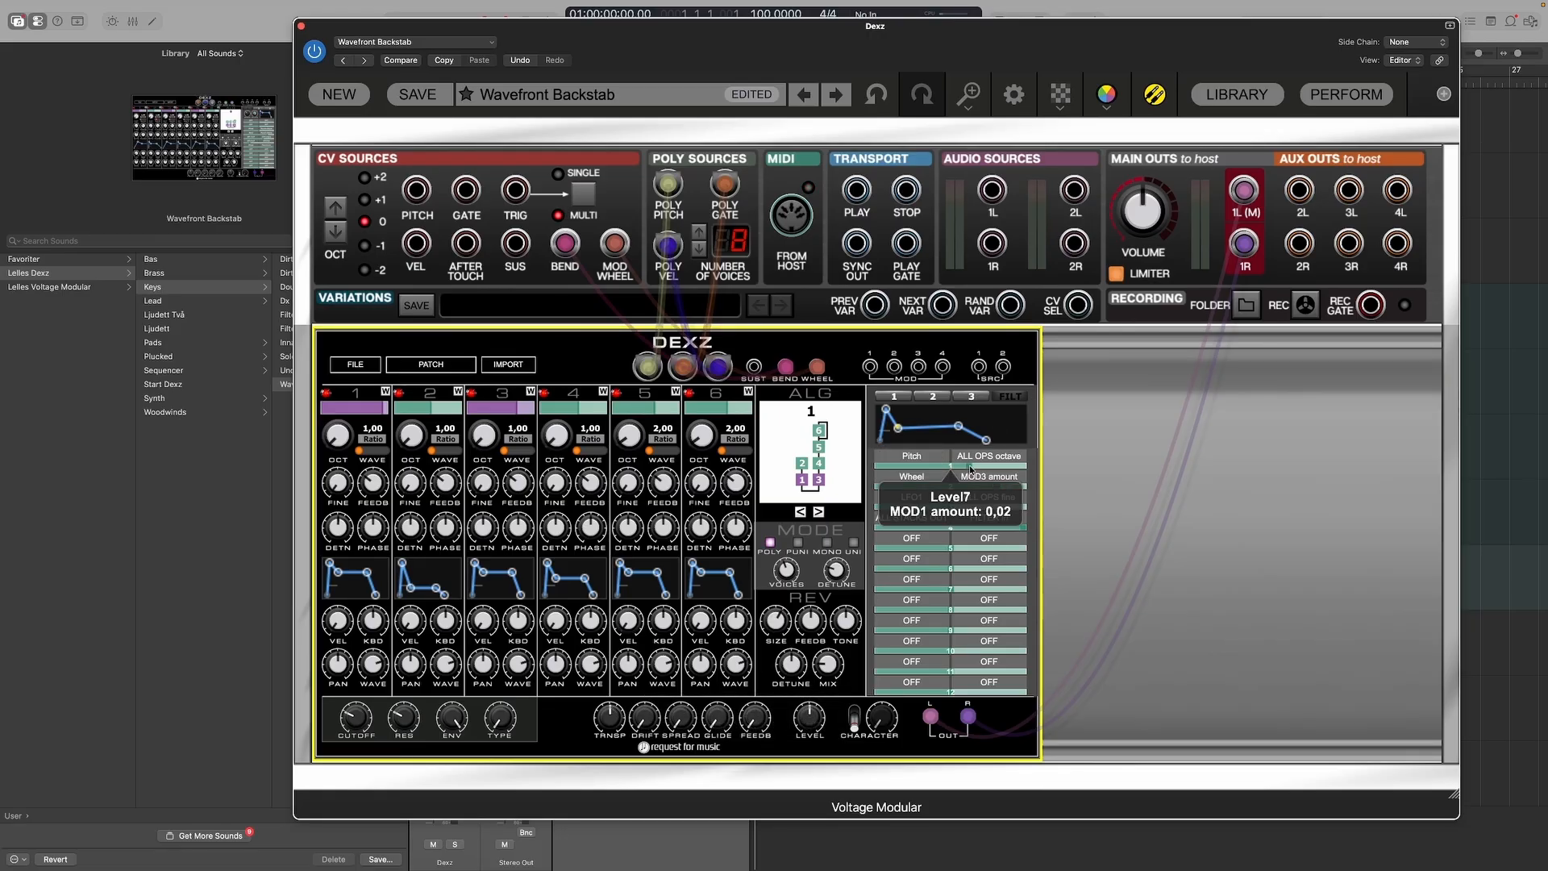
drag(971, 469, 950, 469)
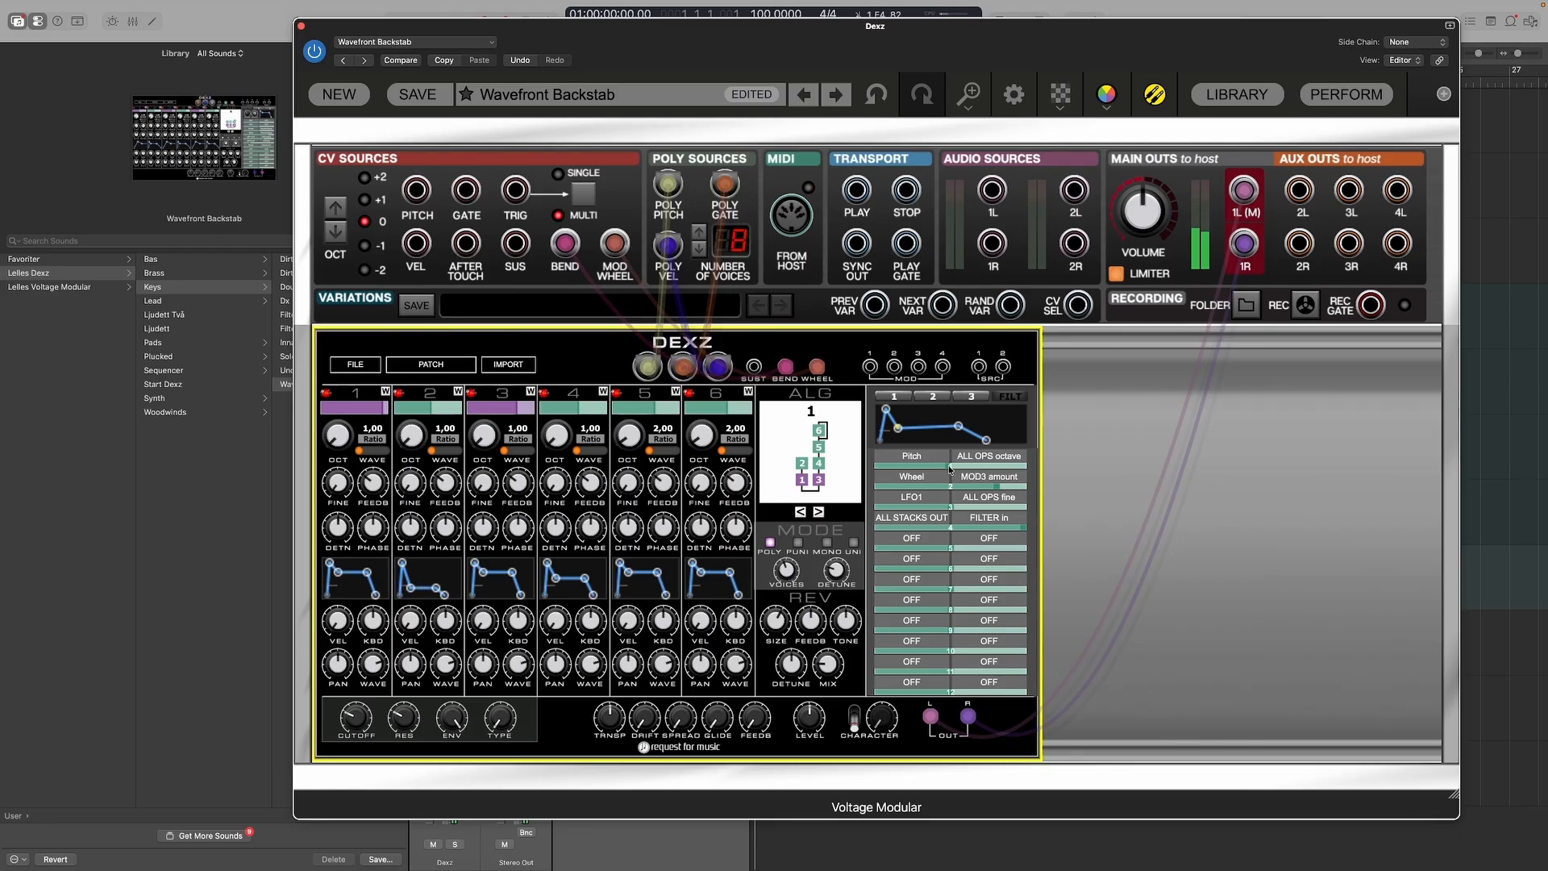
drag(951, 469, 986, 470)
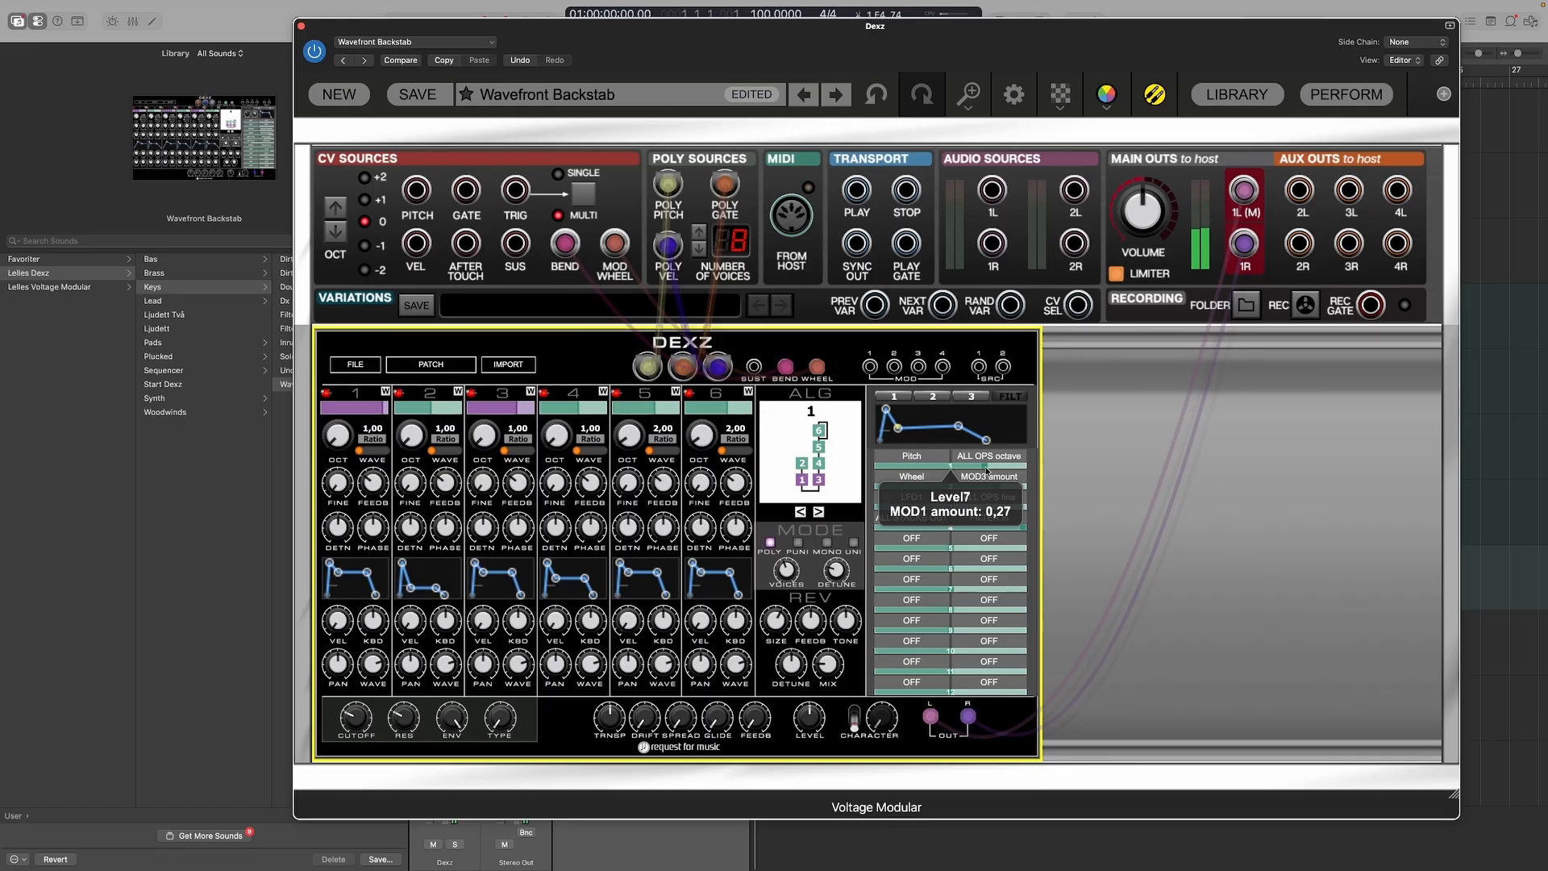
drag(987, 470, 951, 467)
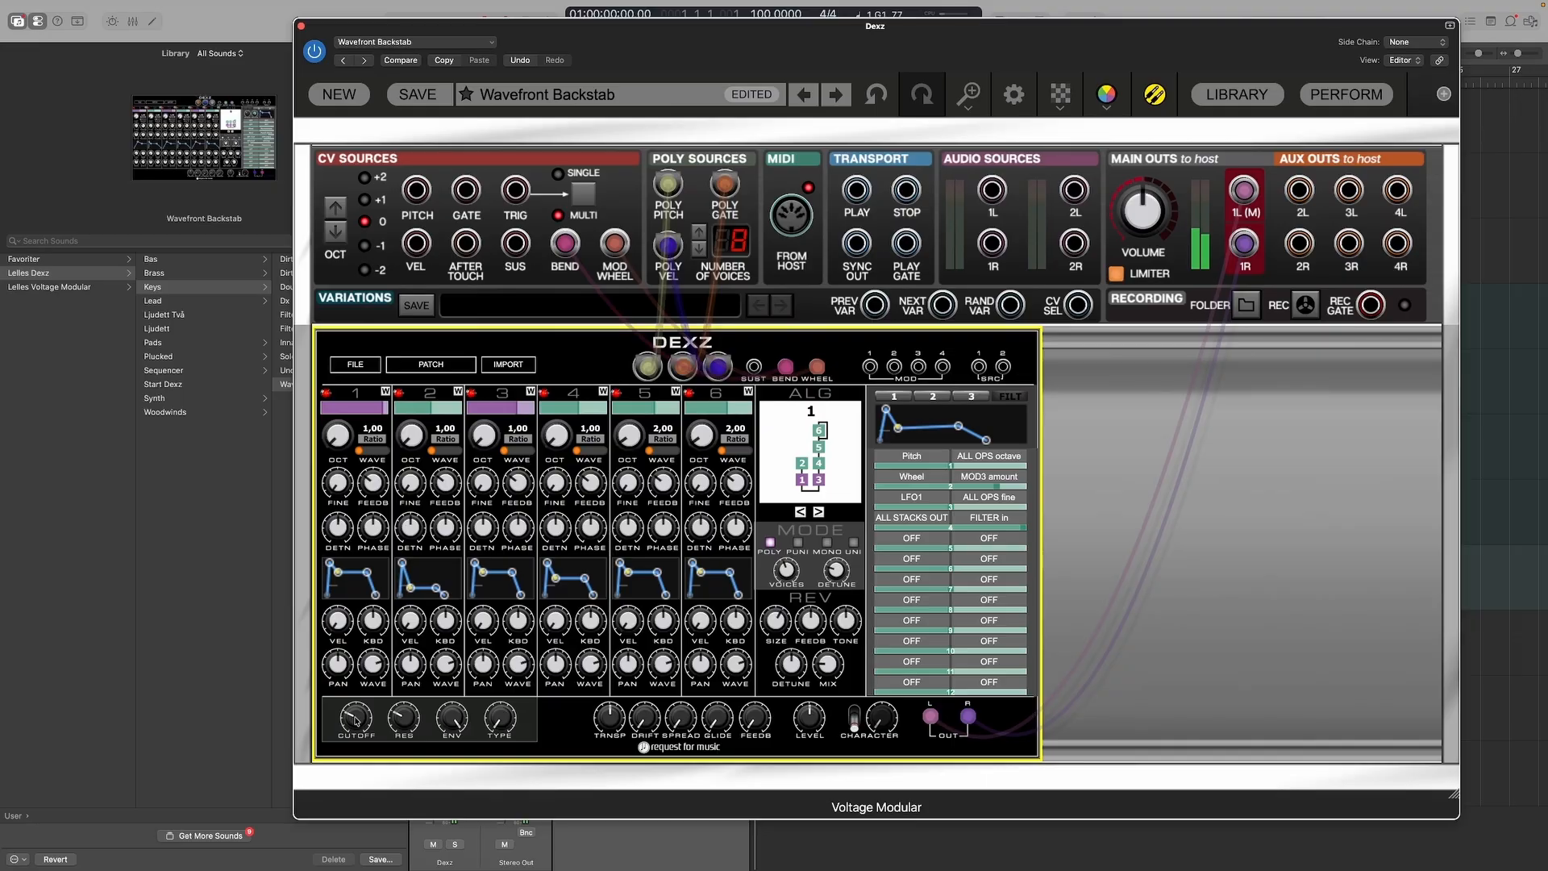
Step: Fine-tune the filter cutoff and reshape the filter envelope with a slower attack and a higher sustain
drag(355, 740, 355, 734)
mouse_move(897, 429)
mouse_down()
mouse_move(957, 422)
mouse_move(865, 409)
mouse_move(899, 405)
mouse_up()
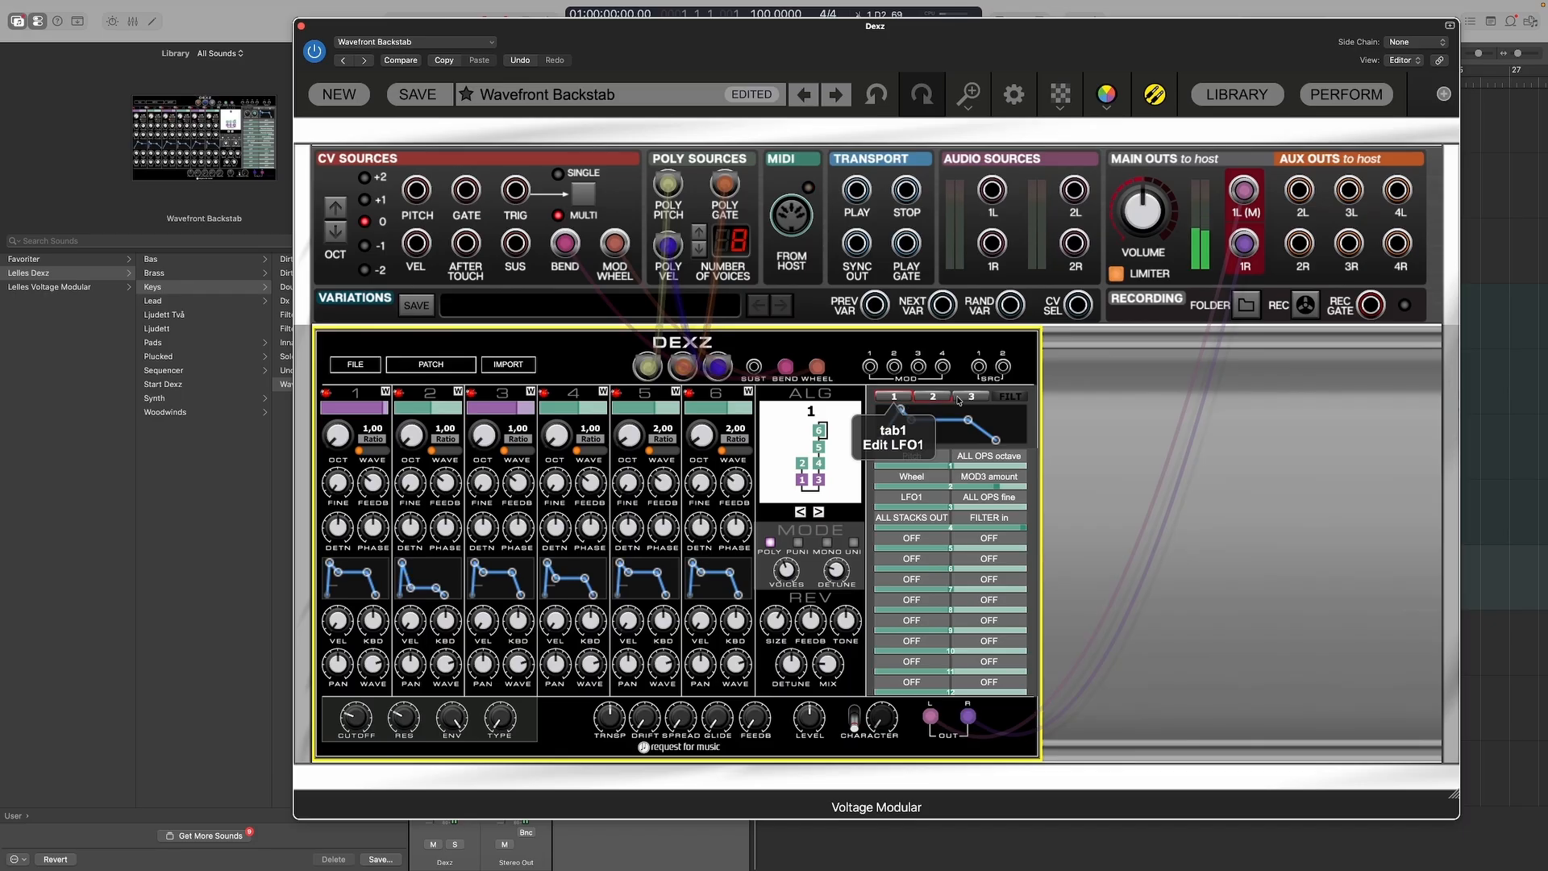
Step: Examine the source choices for modulation slot 5, including the global, LFO and envelope categories
mouse_move(1006, 554)
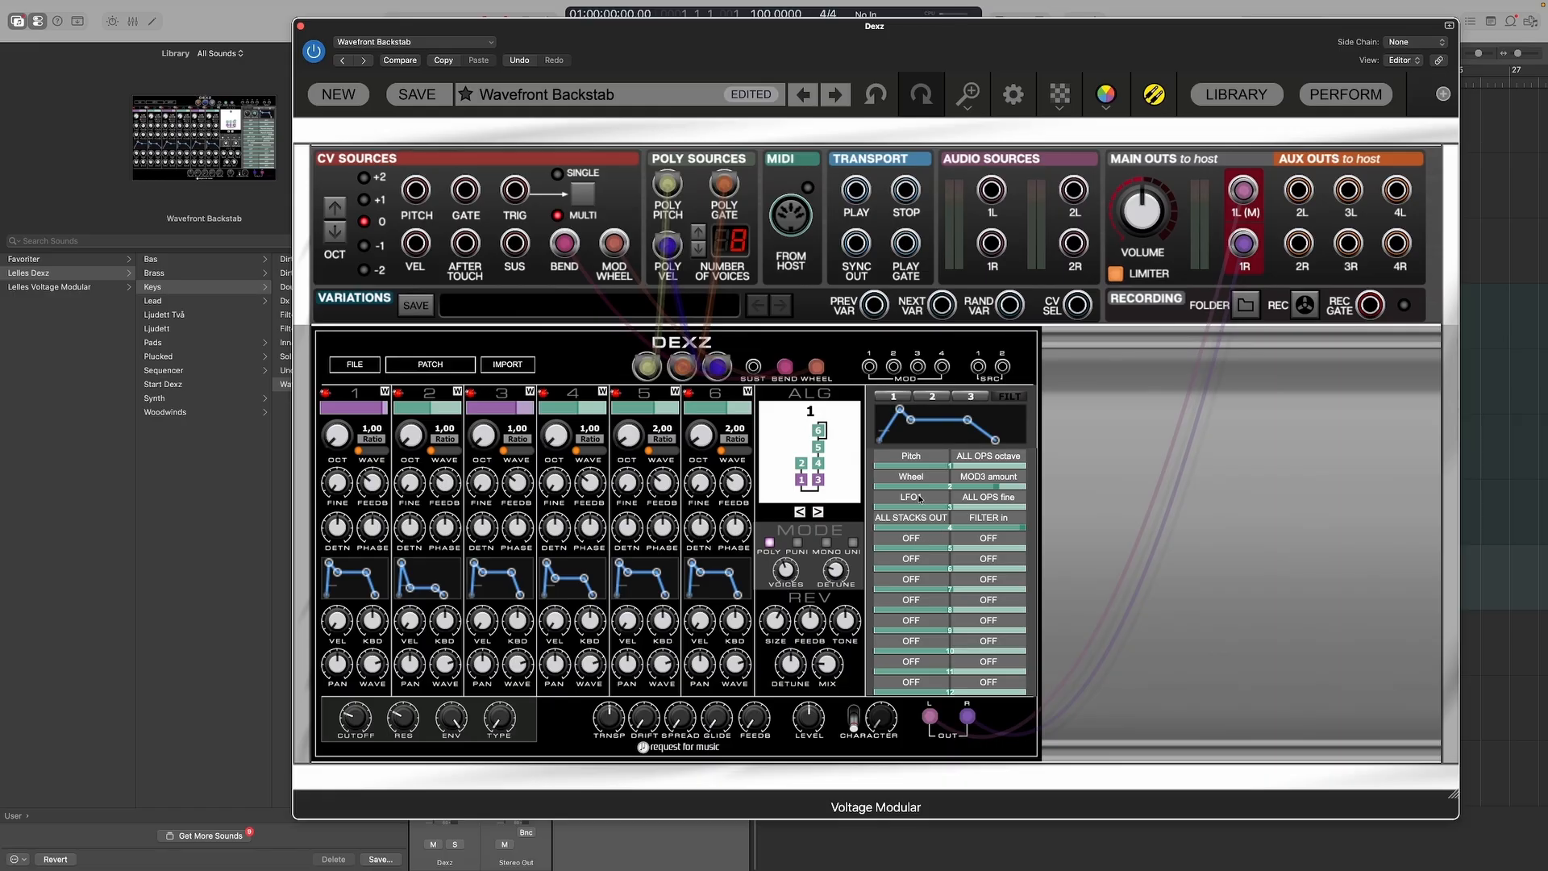
click(911, 538)
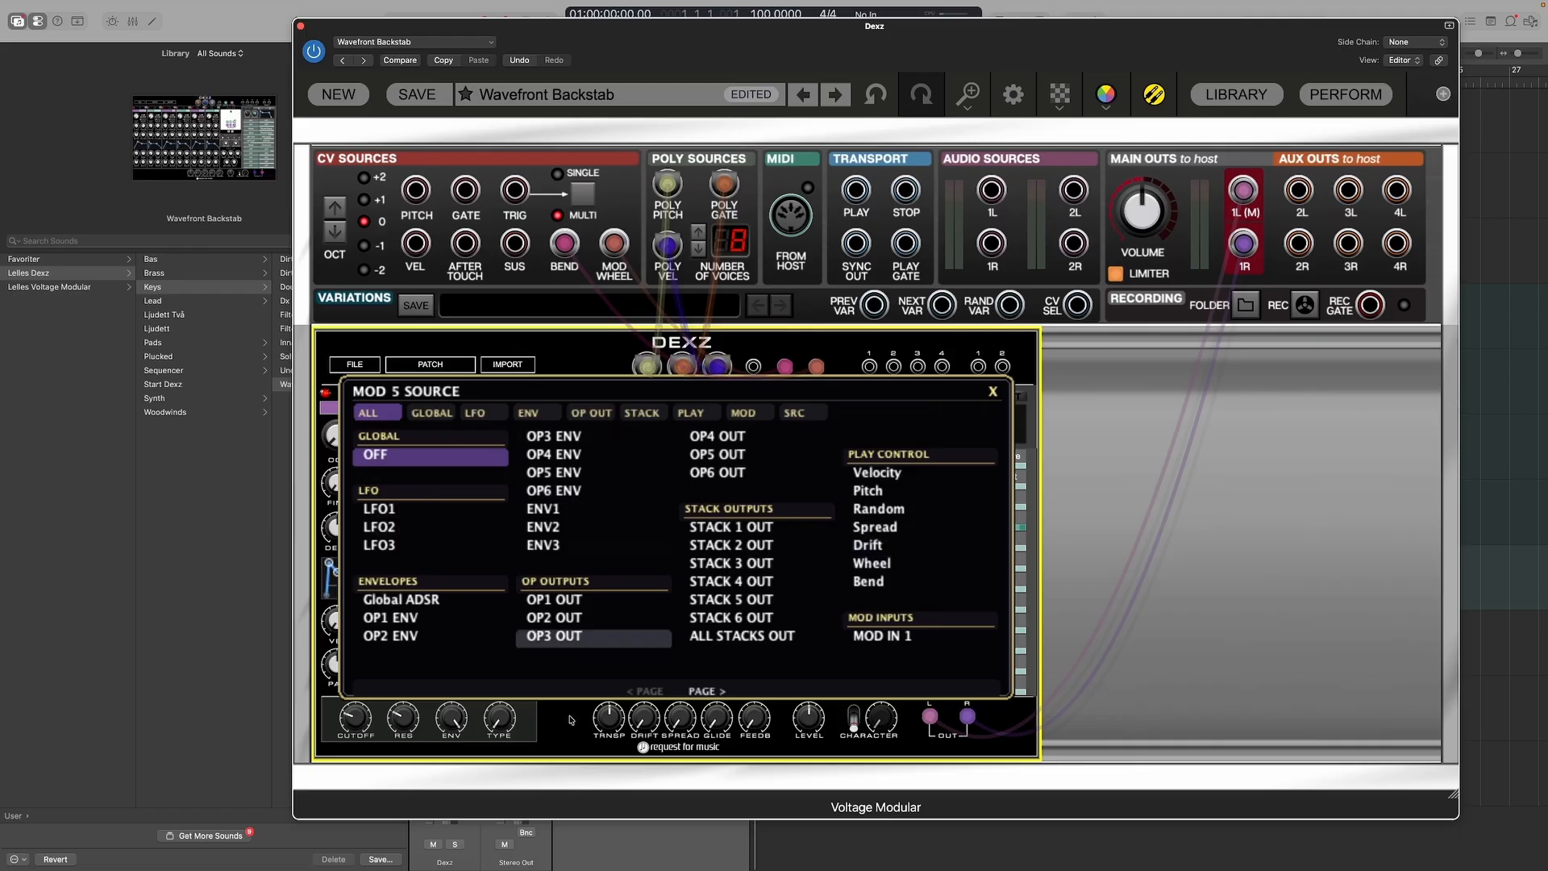
click(706, 692)
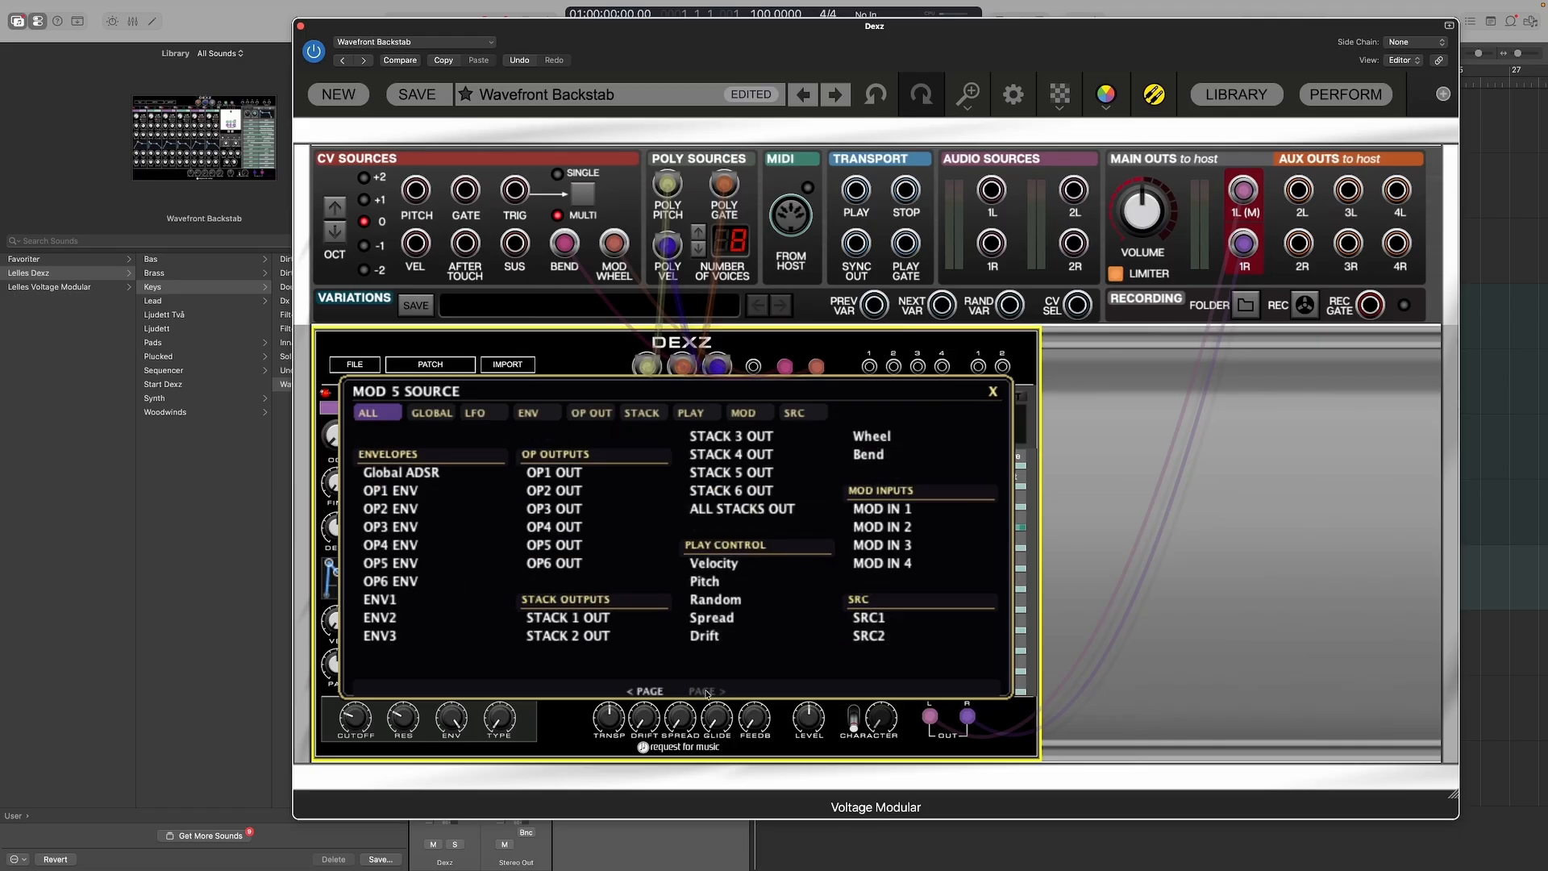
click(646, 692)
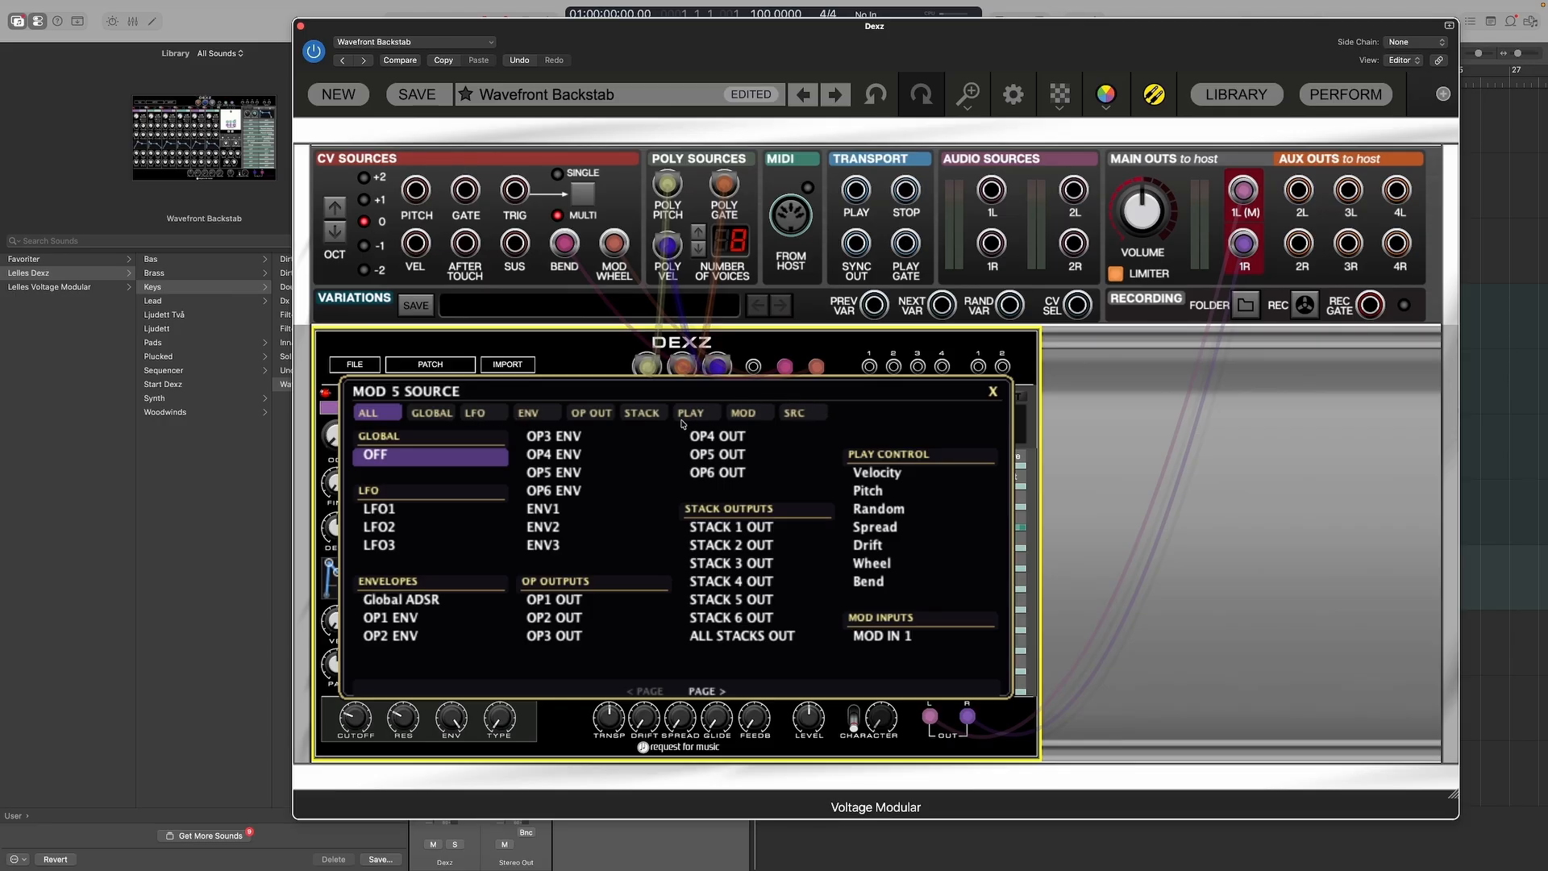
click(441, 414)
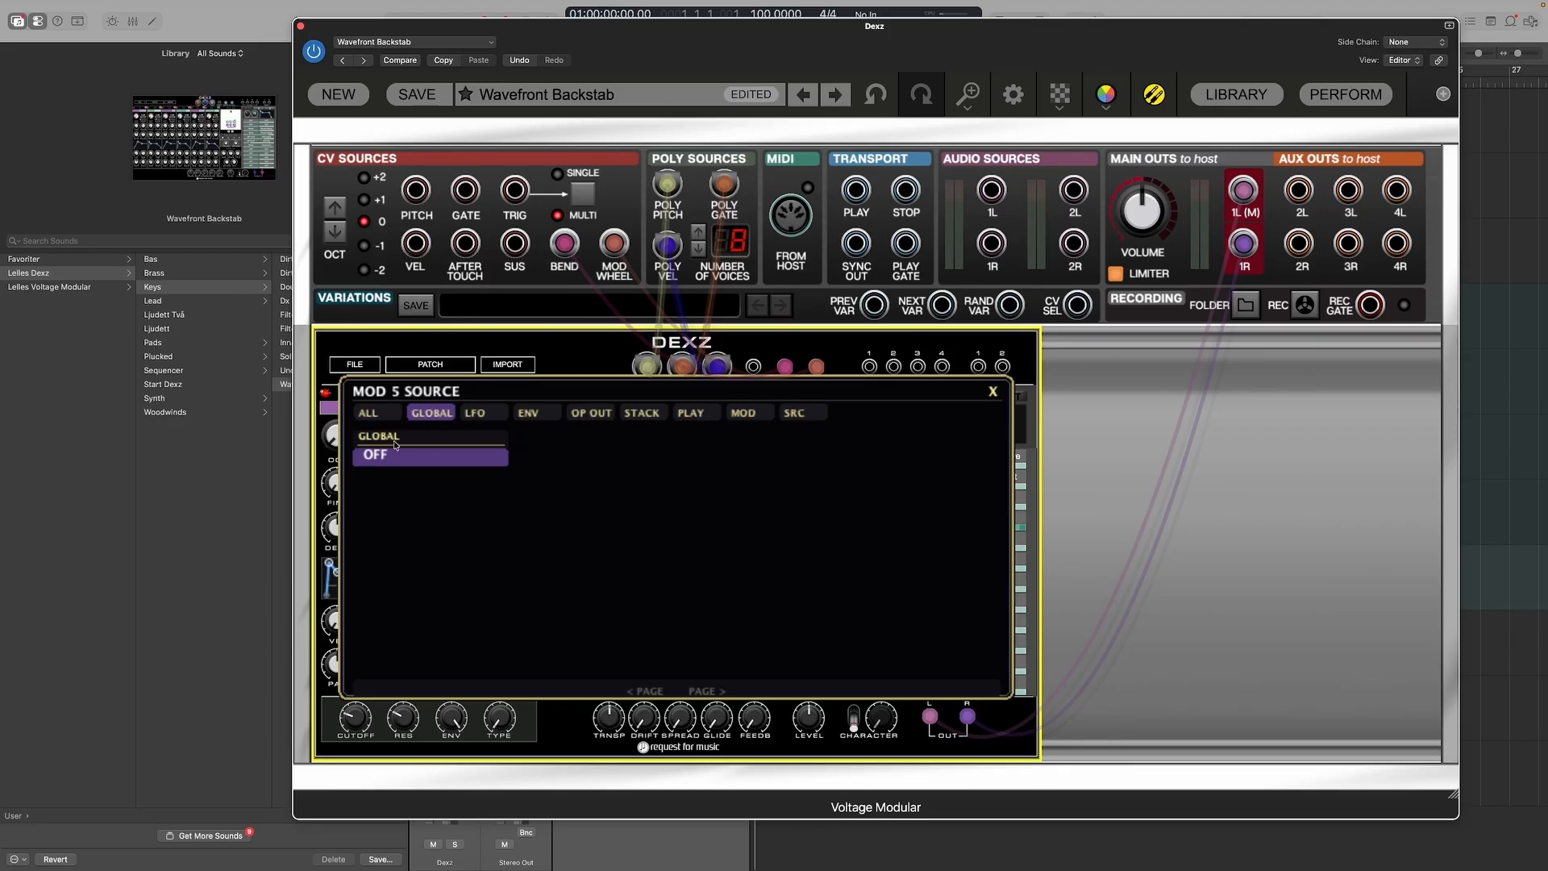
click(484, 414)
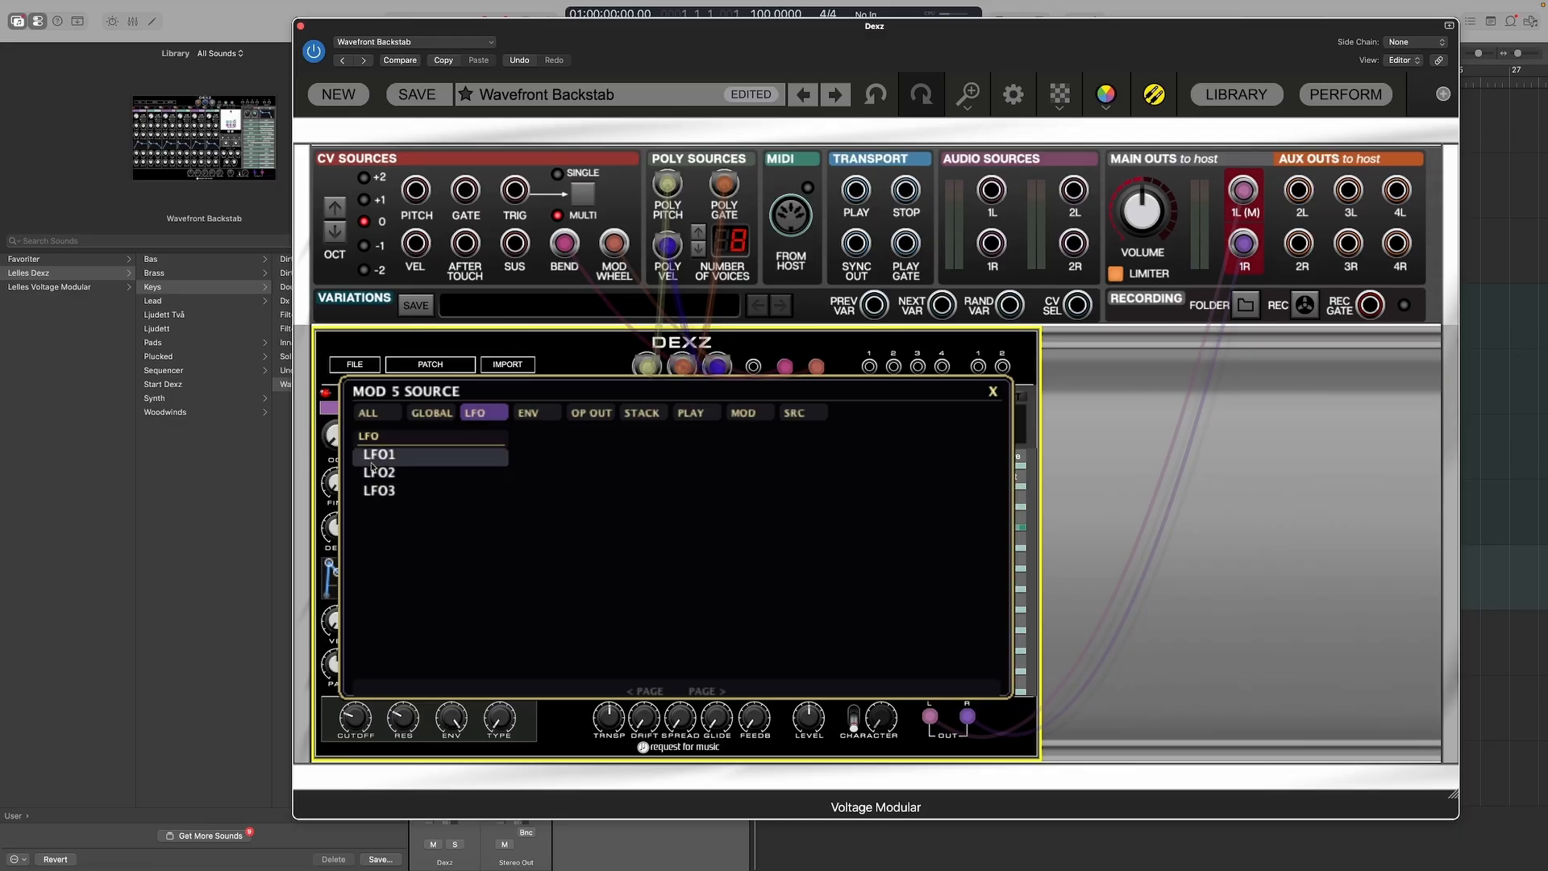
click(534, 413)
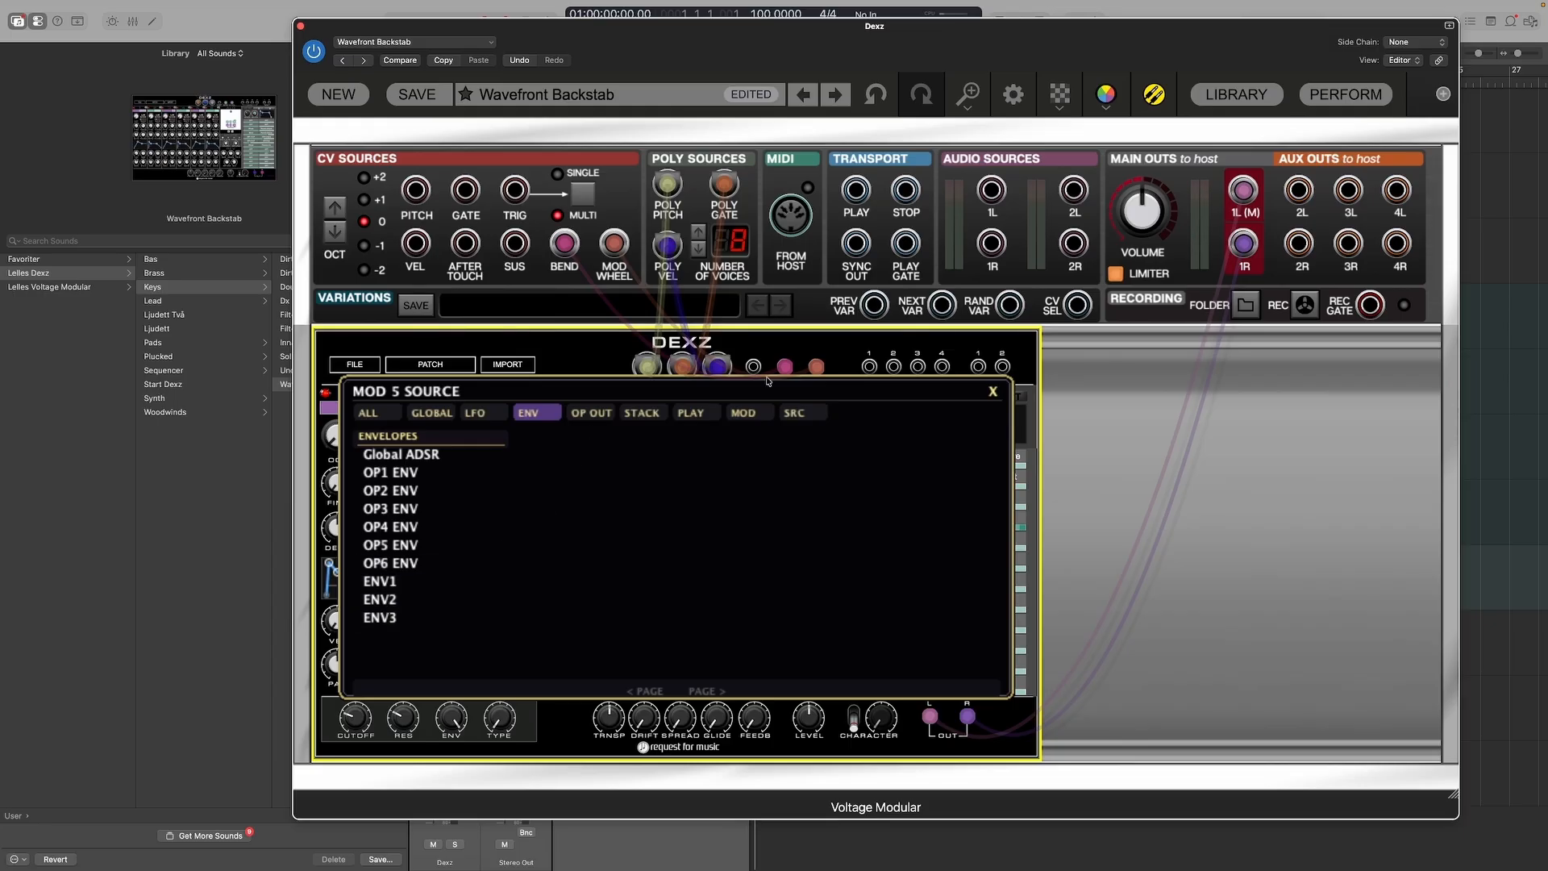
click(993, 392)
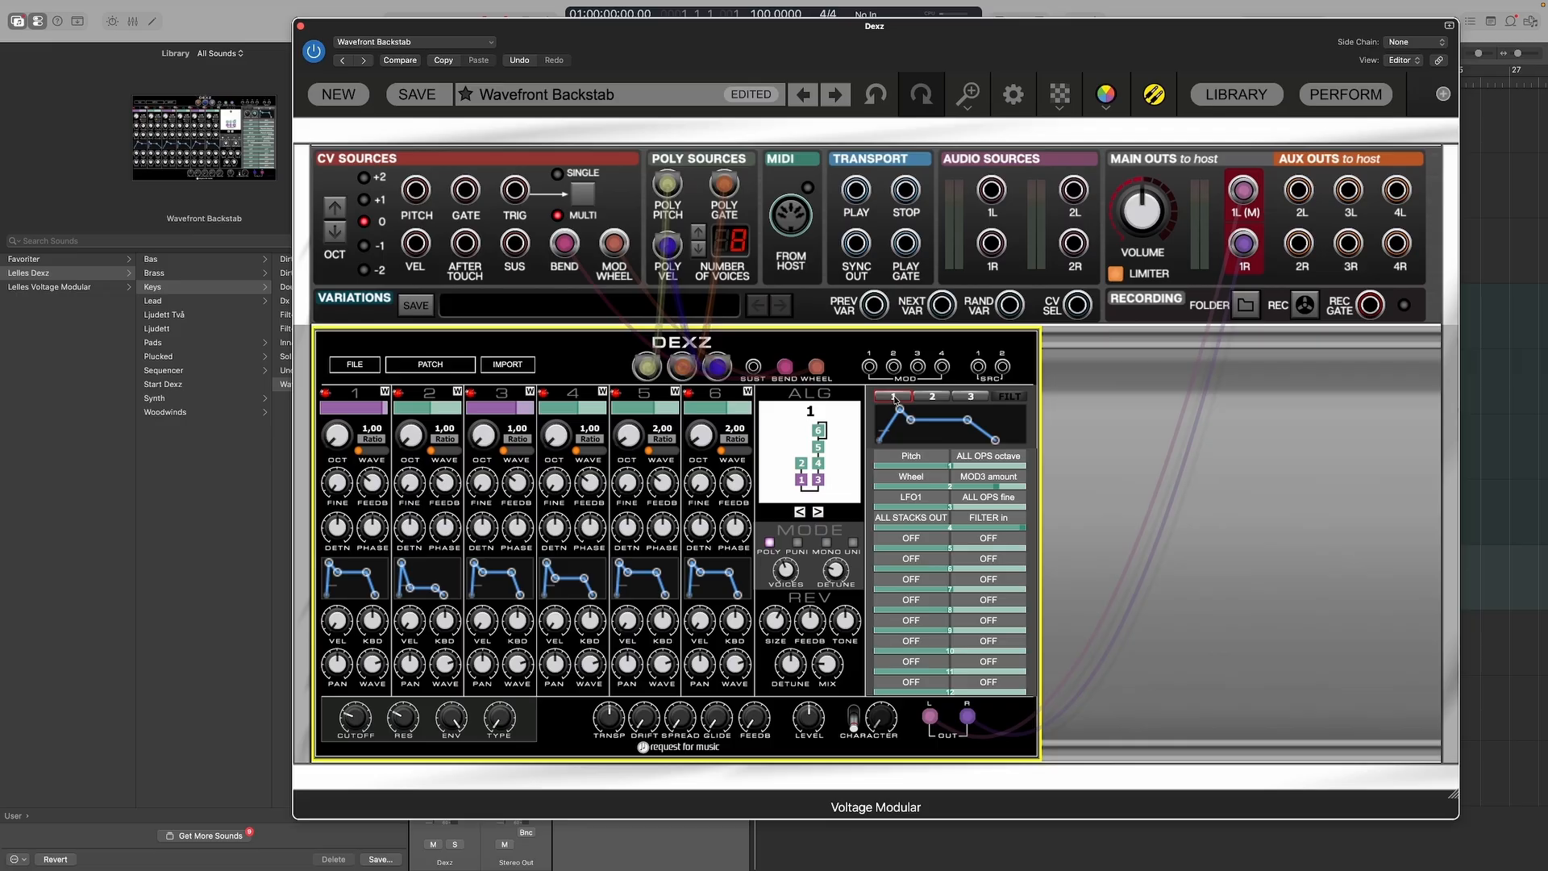
Step: Look over the LFO settings and the operator outputs offered as sources for modulation slot 5
click(895, 398)
click(964, 396)
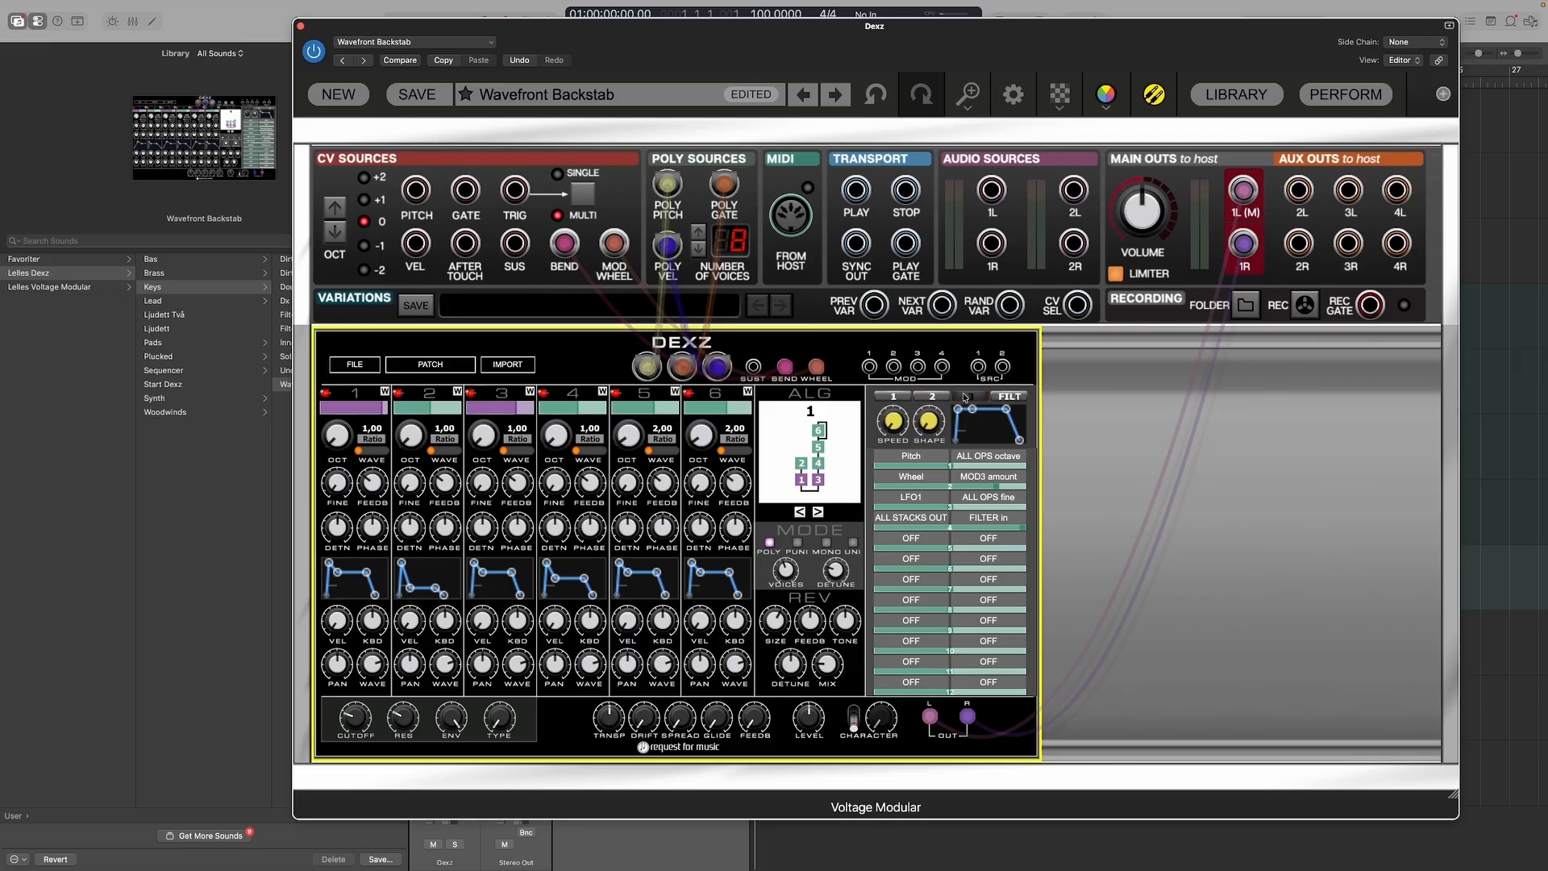
click(922, 540)
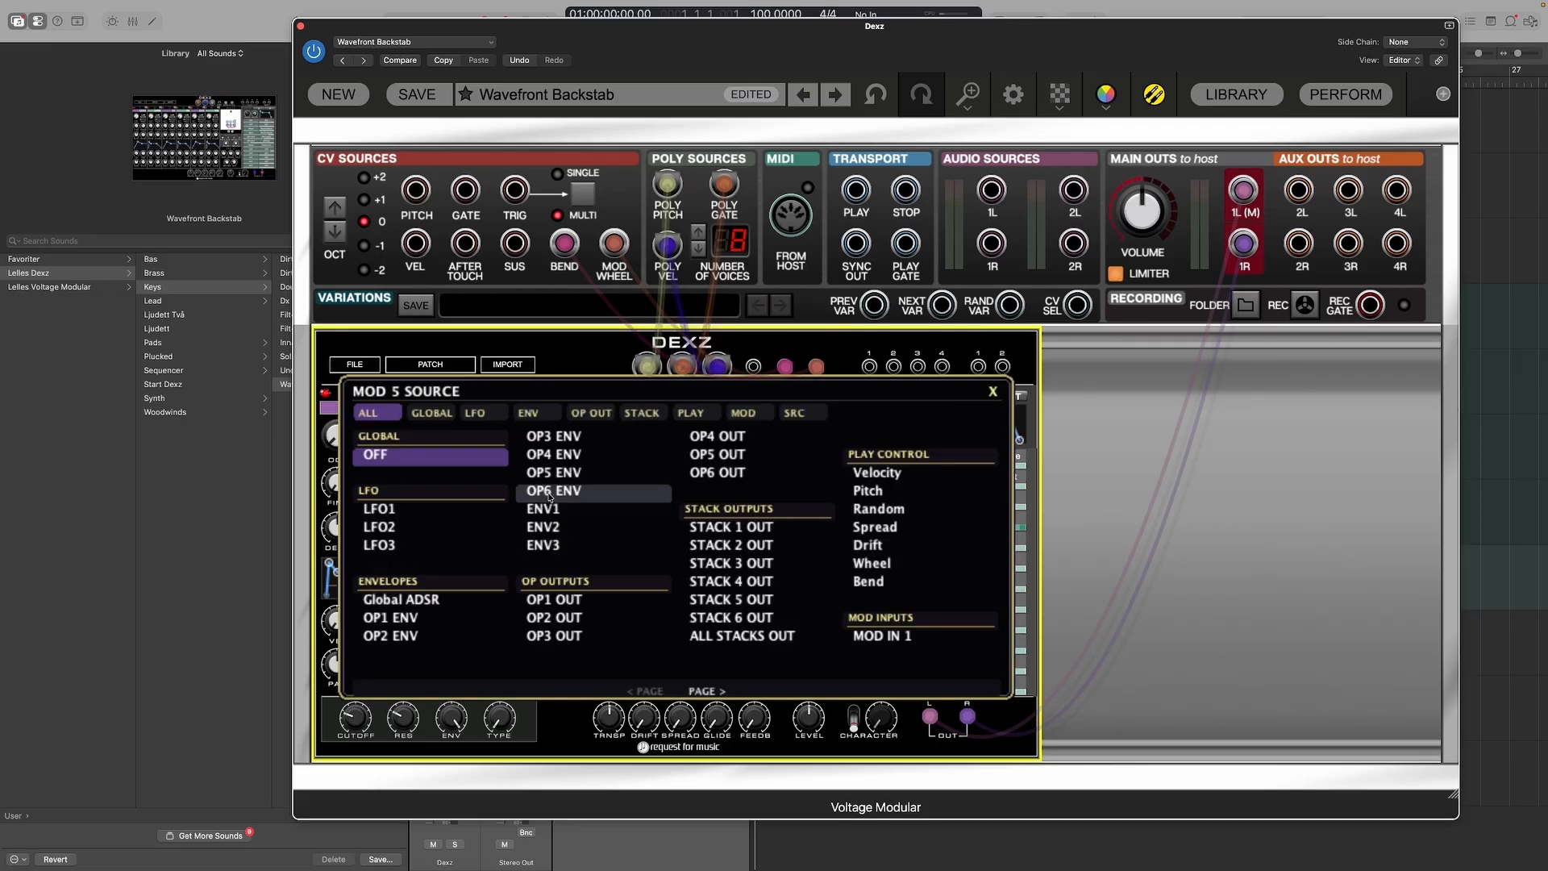
click(601, 415)
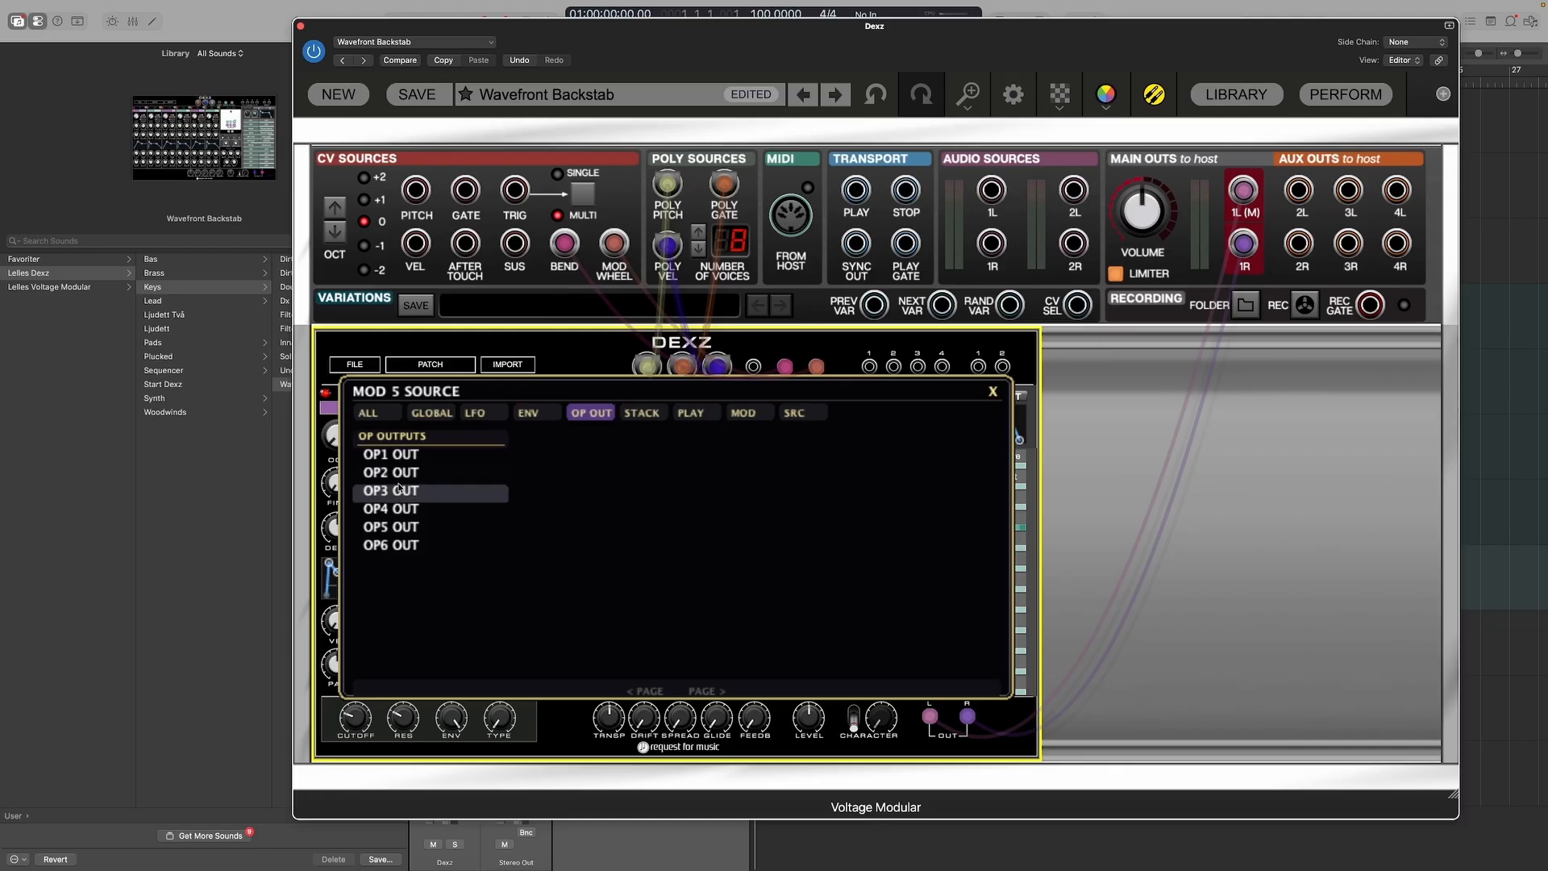
click(486, 393)
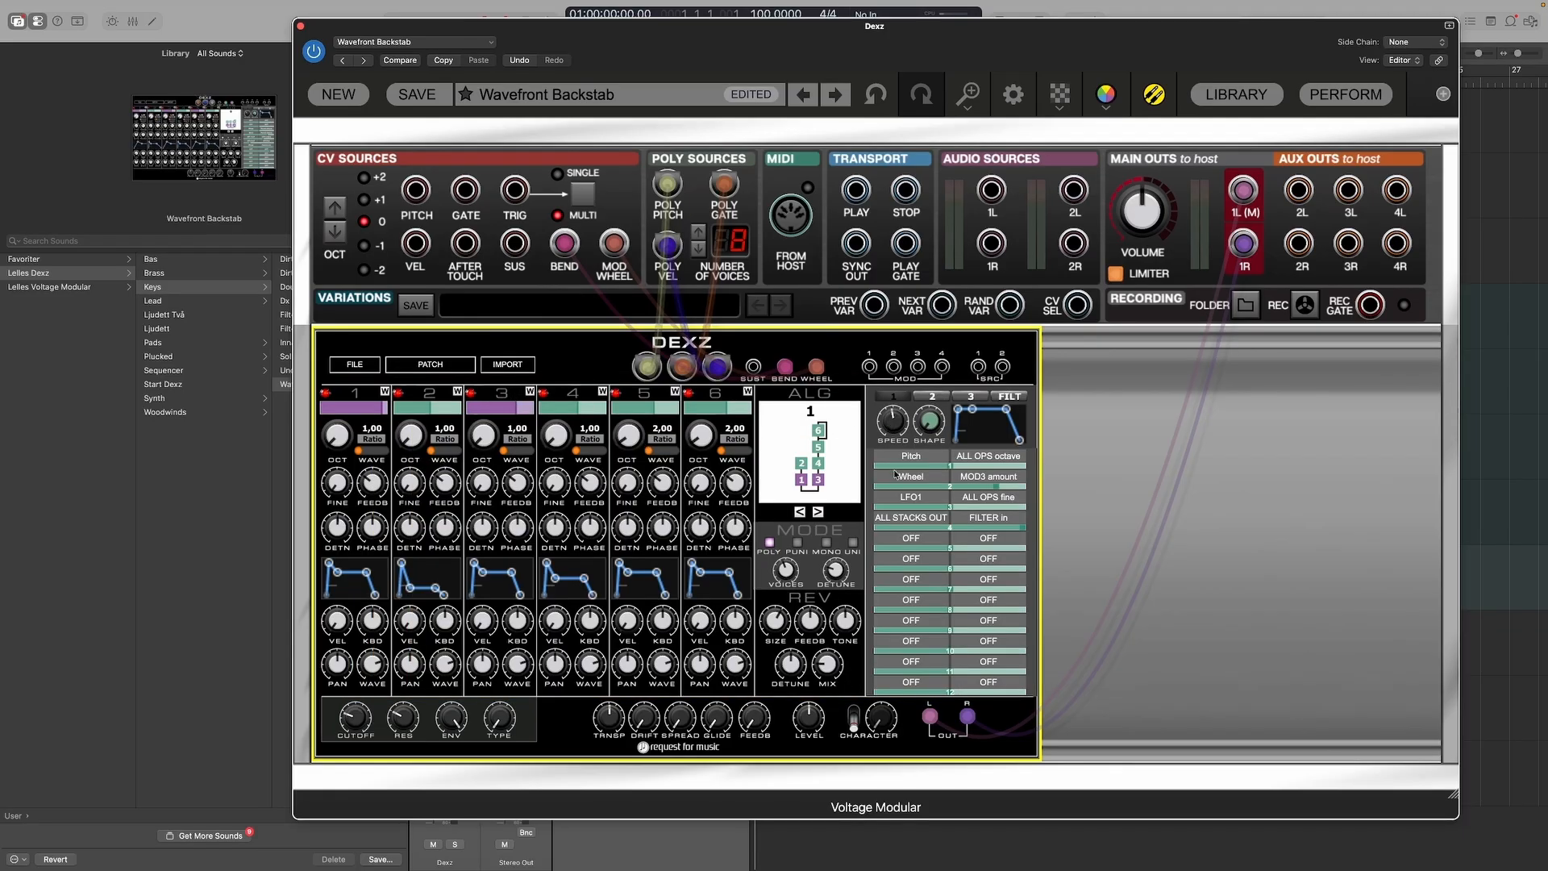
Step: Assign OP3 OUT as the source and ALL OPS octave as the target of modulation slot 5
click(909, 538)
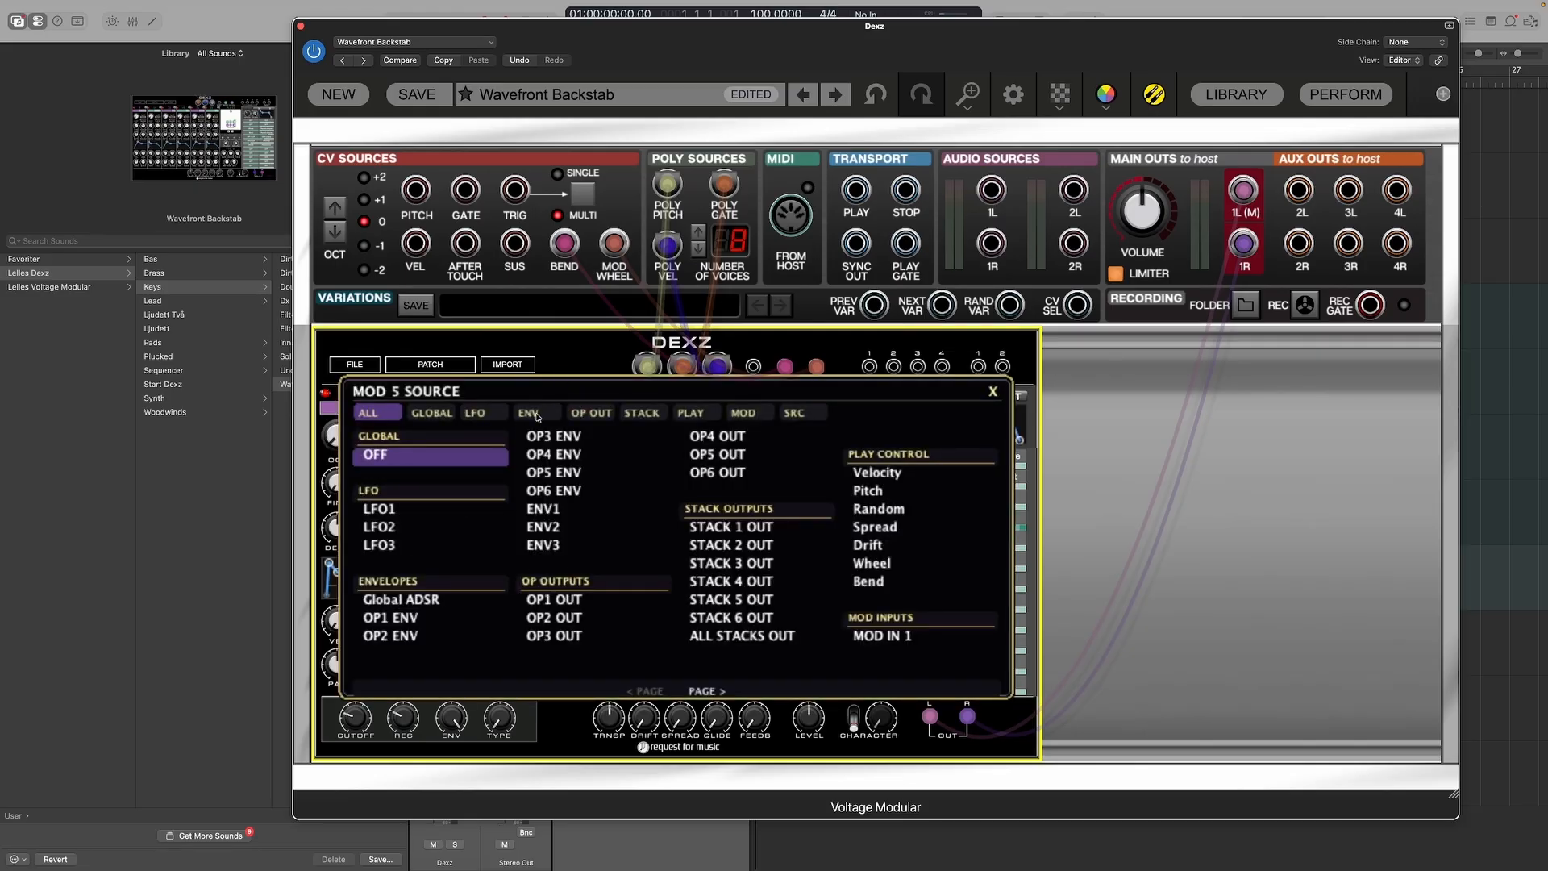
click(593, 414)
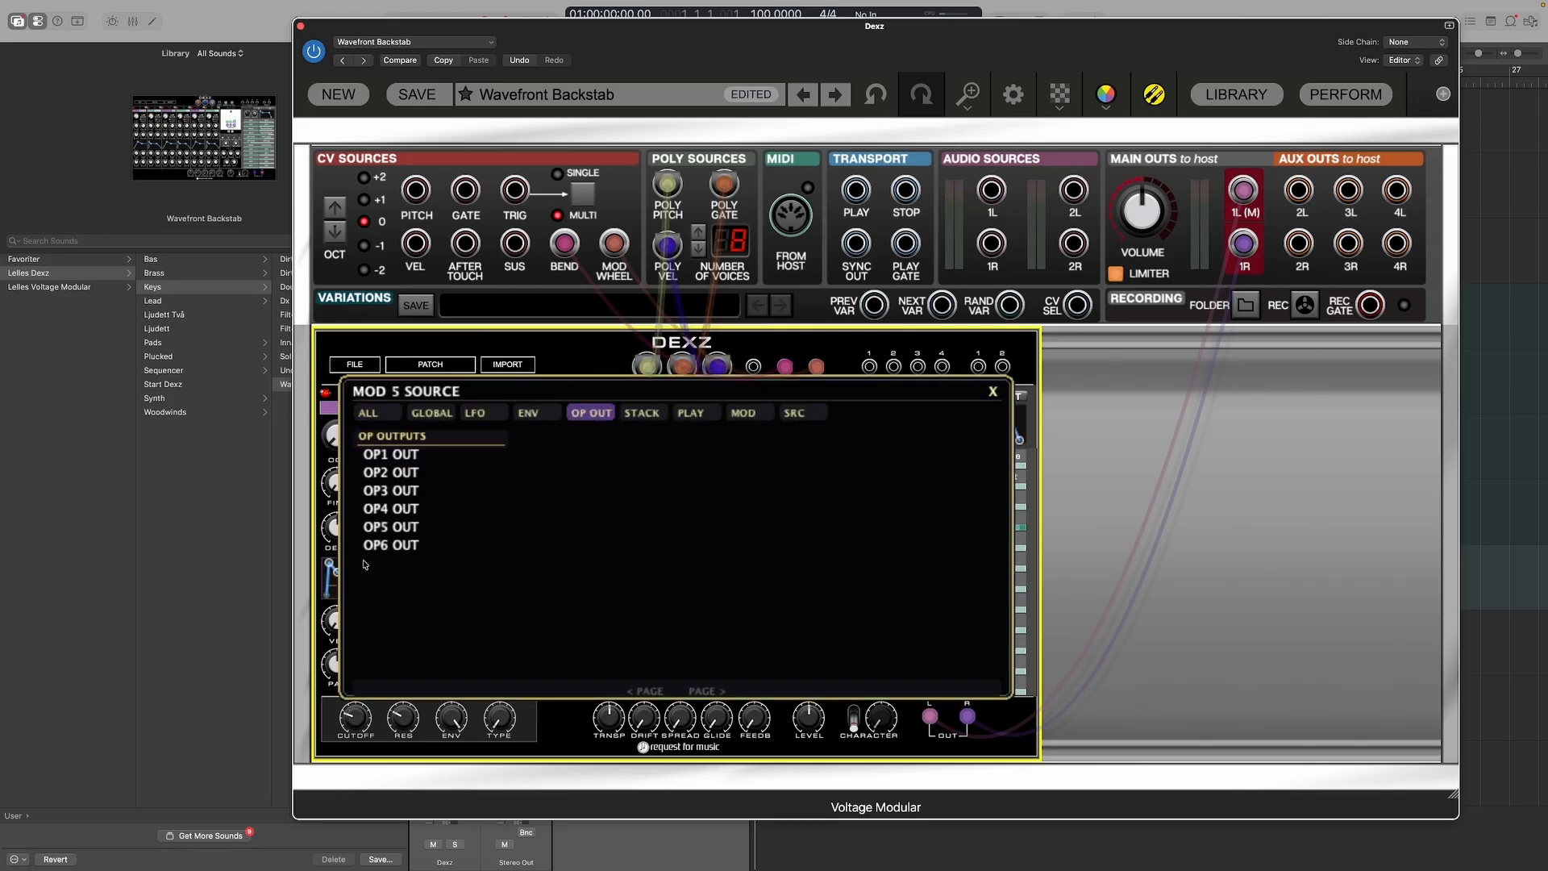
click(383, 496)
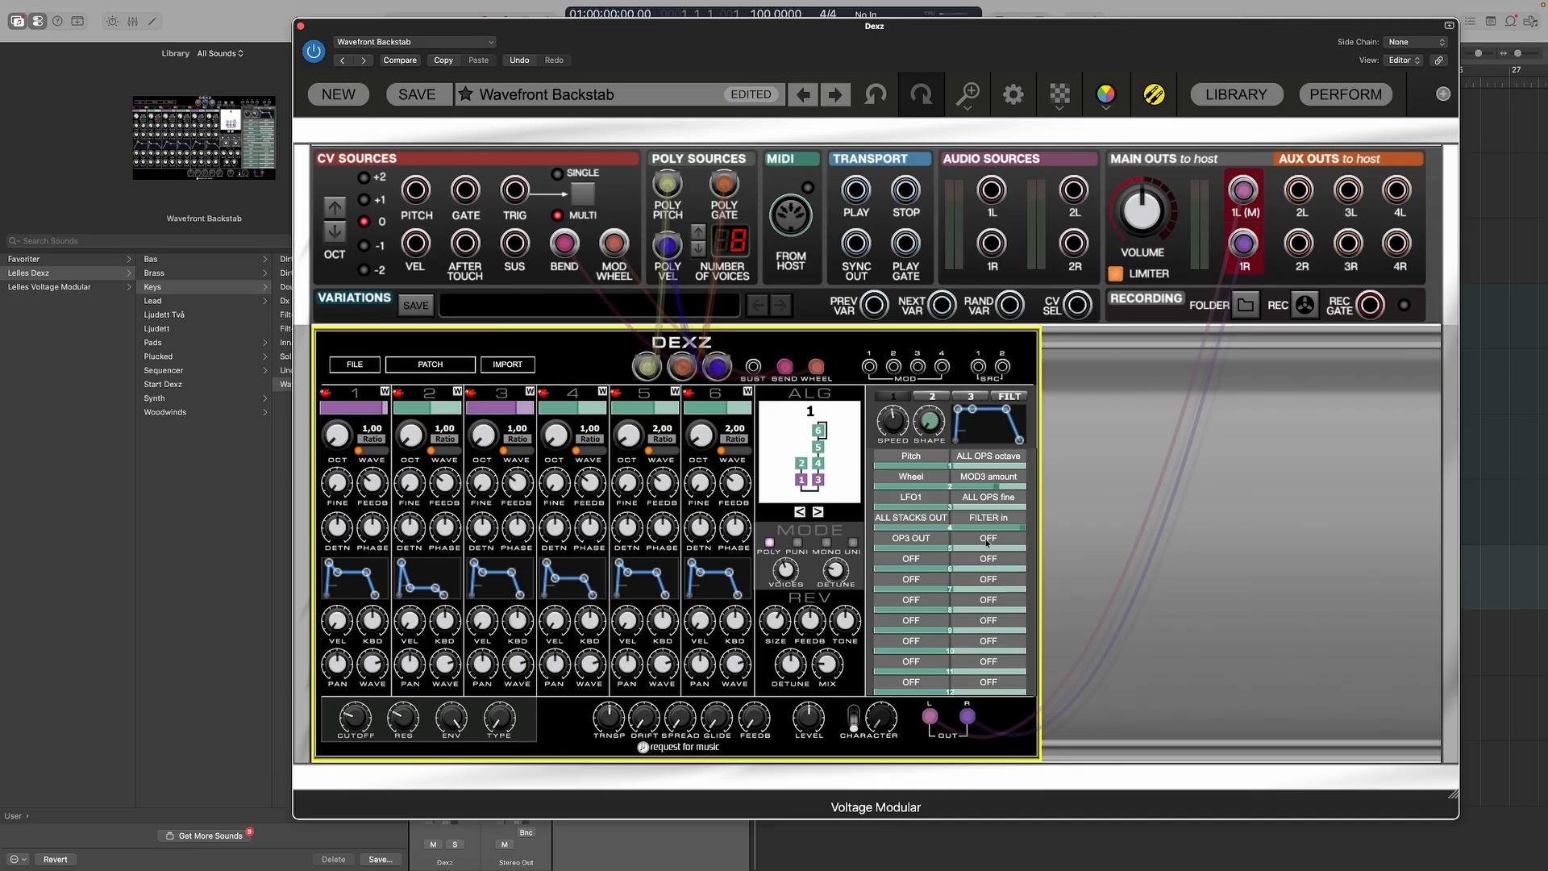
click(983, 539)
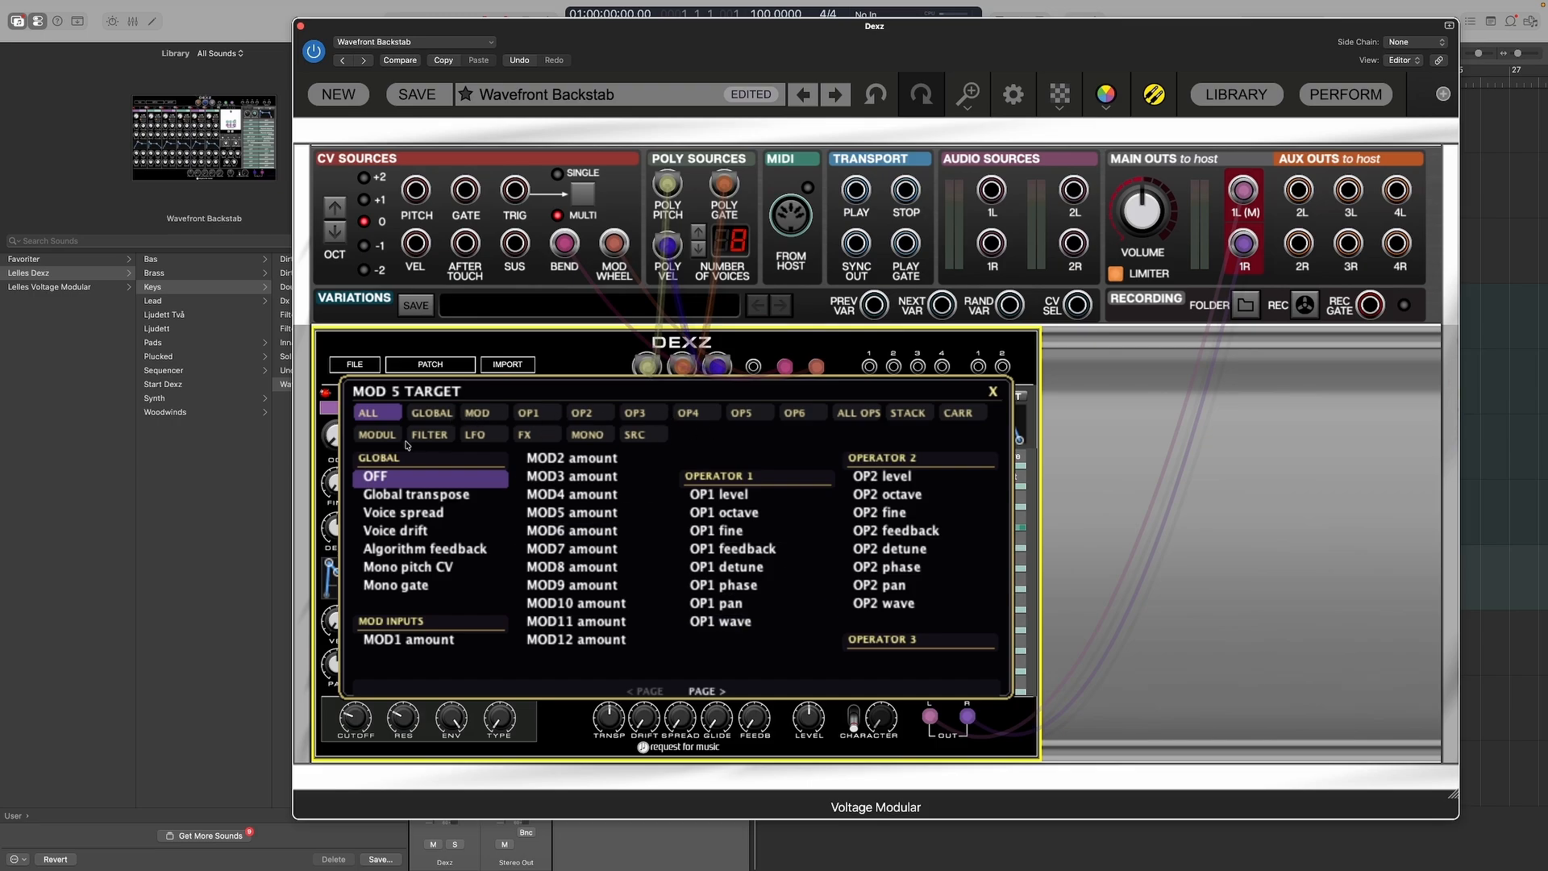
click(860, 414)
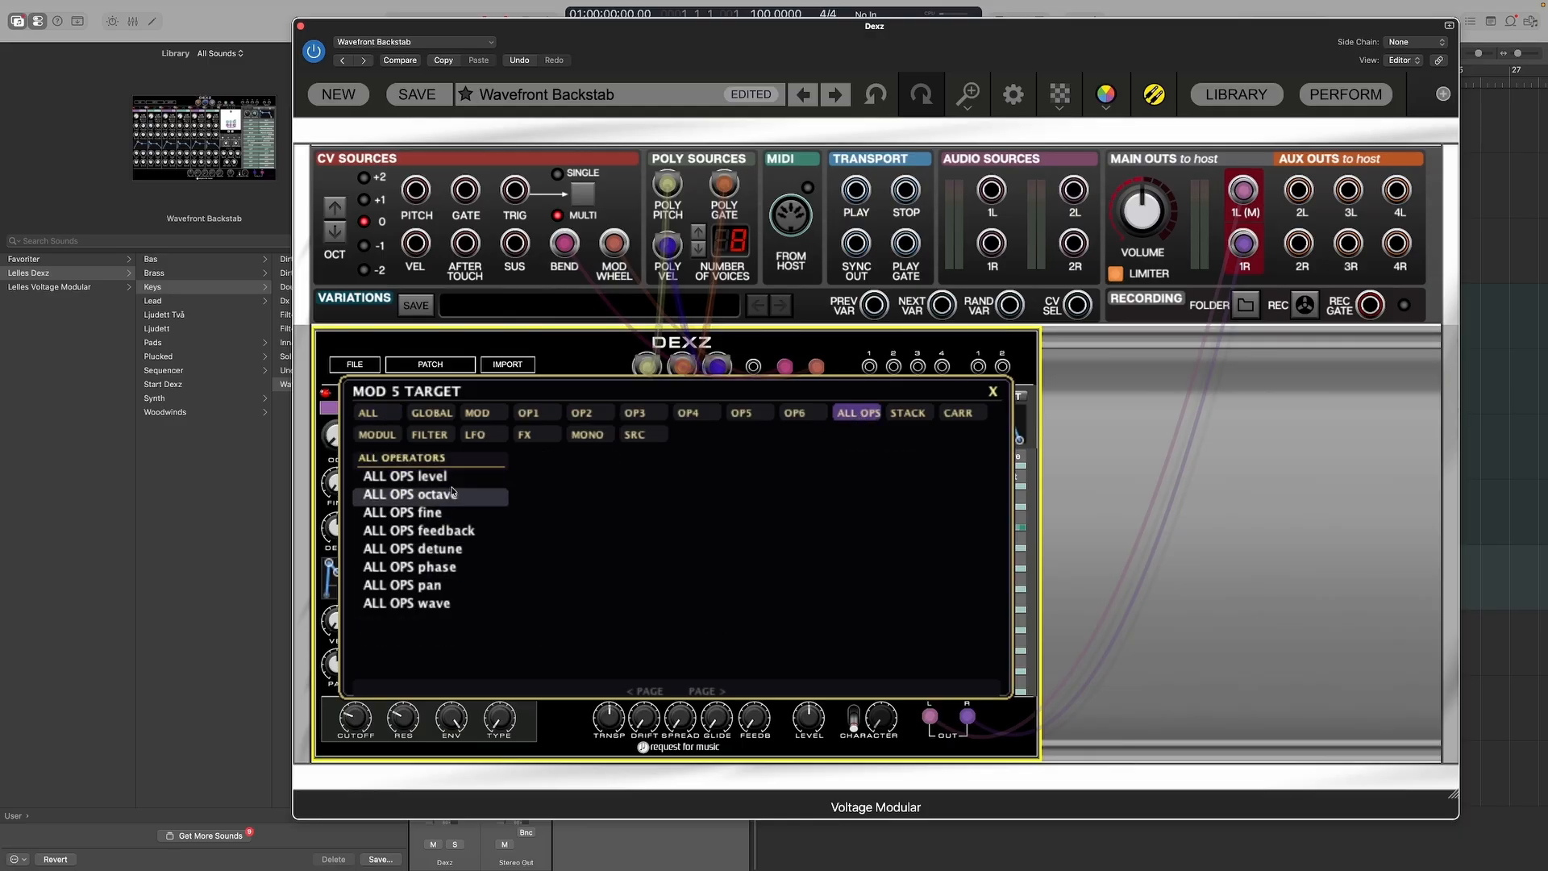
click(411, 495)
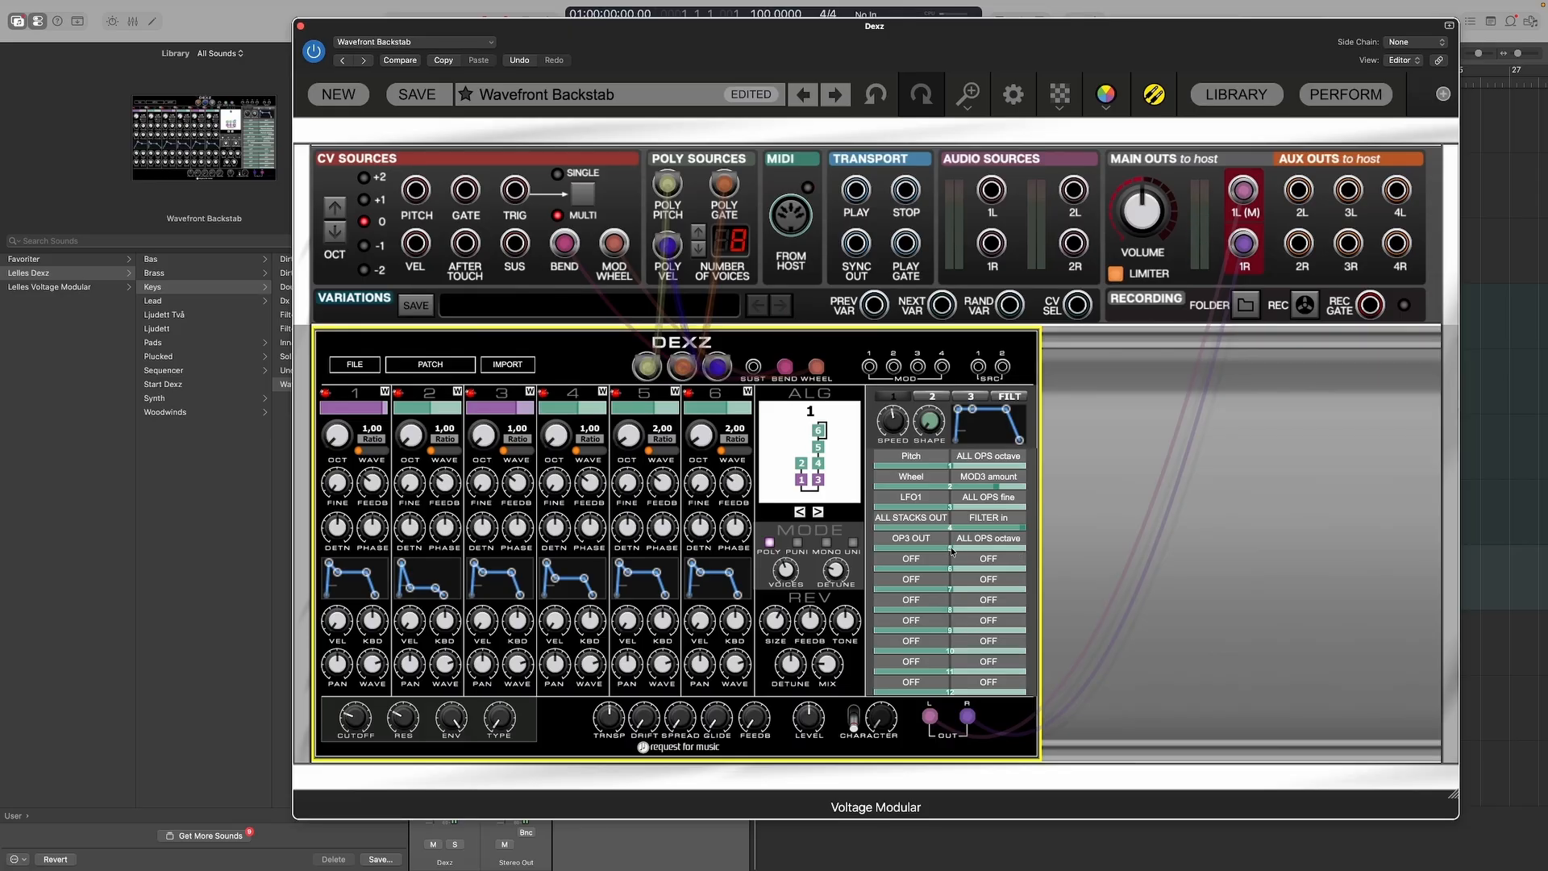
Step: Try different amounts for modulation slot 5, including 0,16 and values below centre
mouse_move(952, 551)
drag(952, 552, 998, 549)
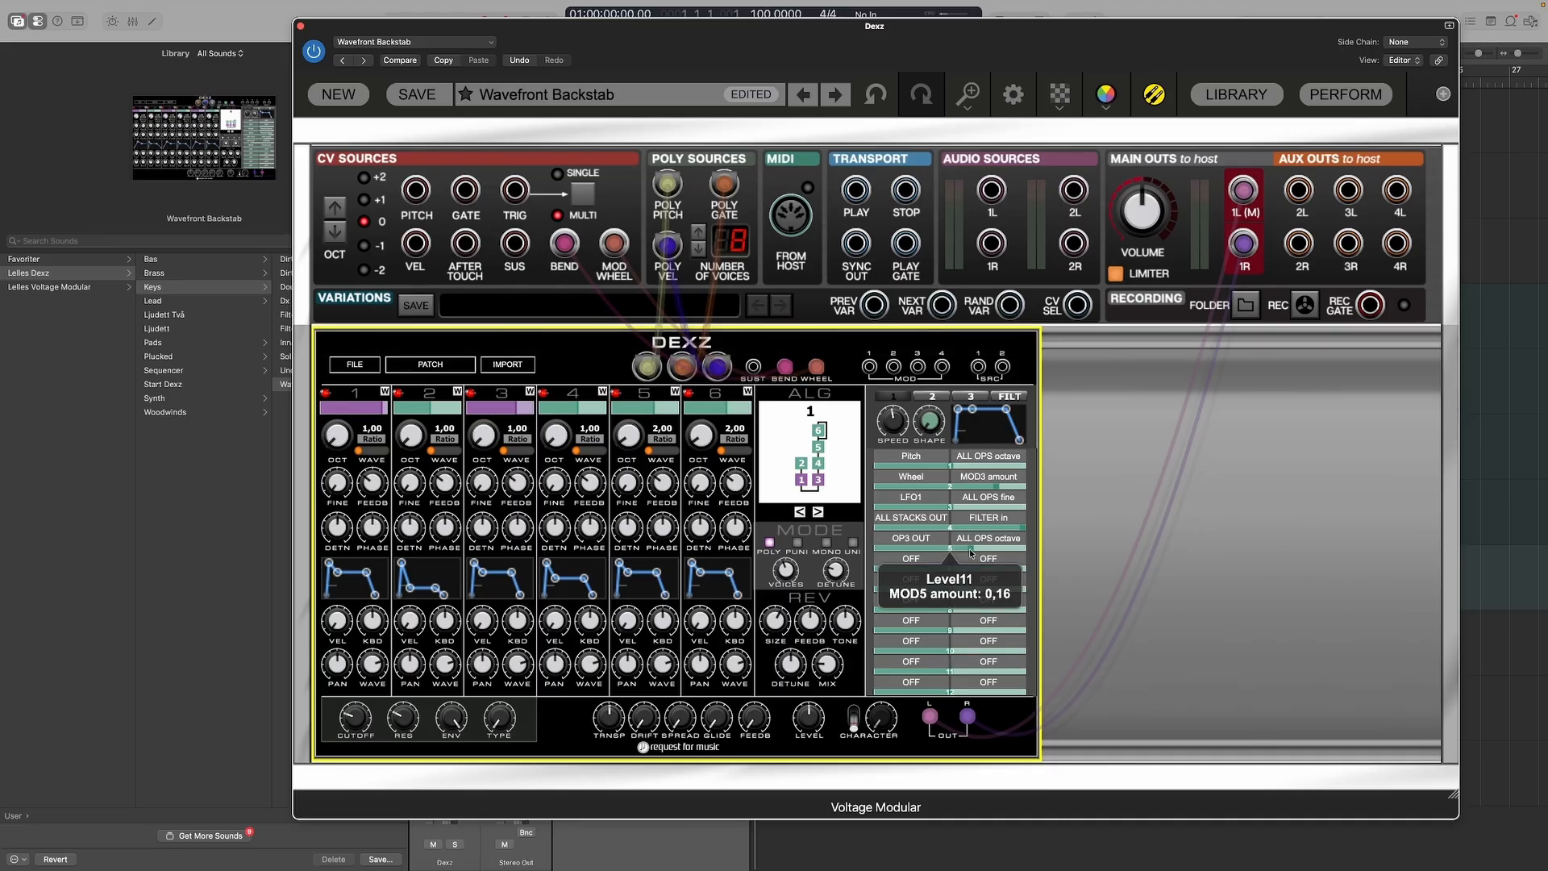
drag(969, 548, 905, 557)
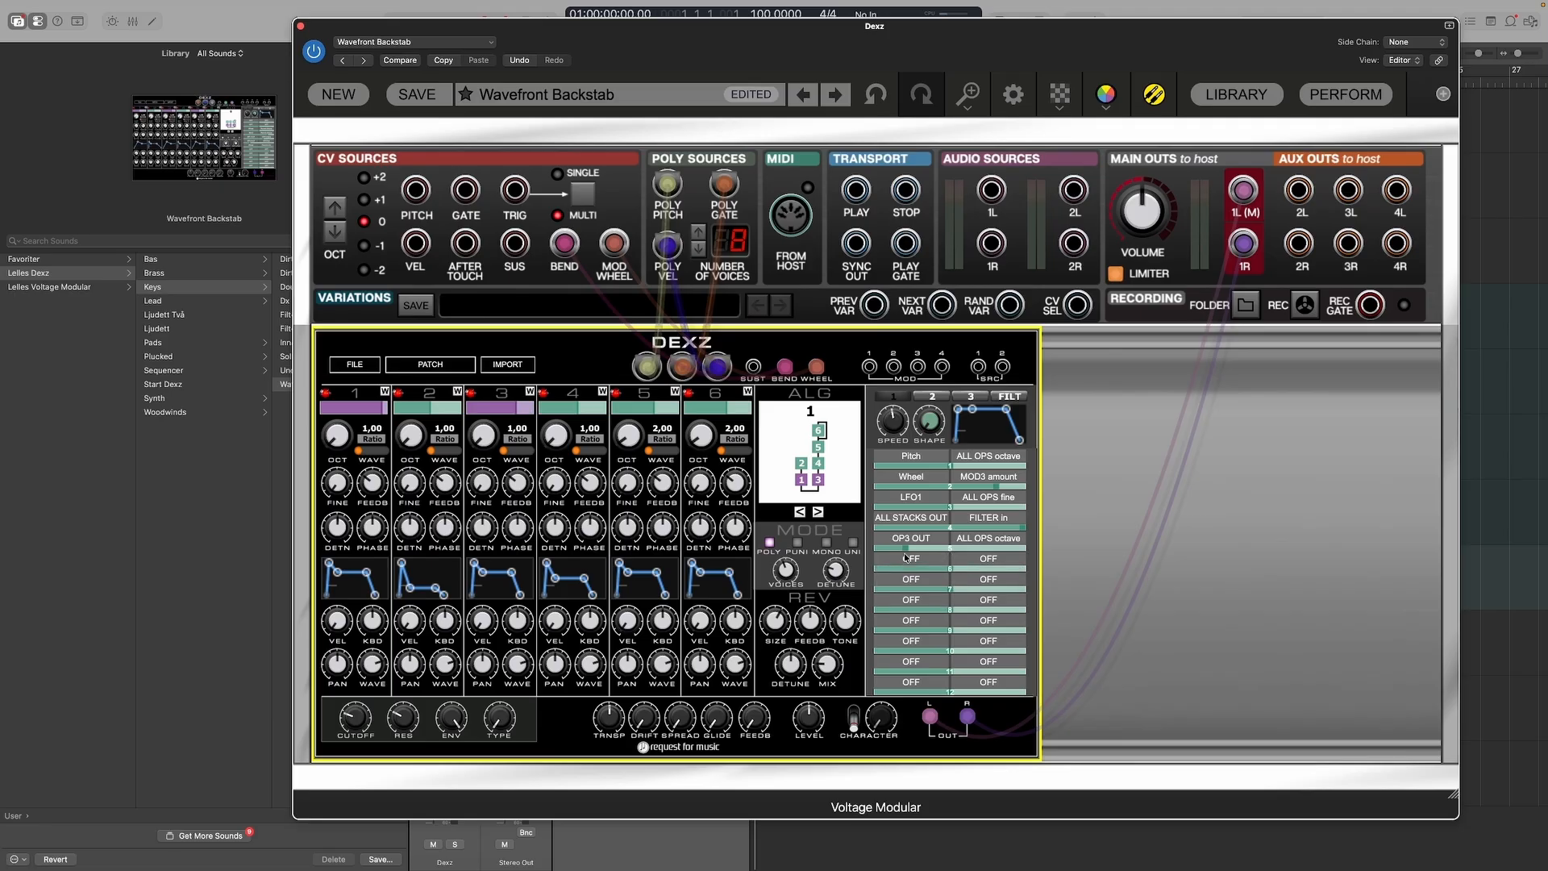
click(893, 558)
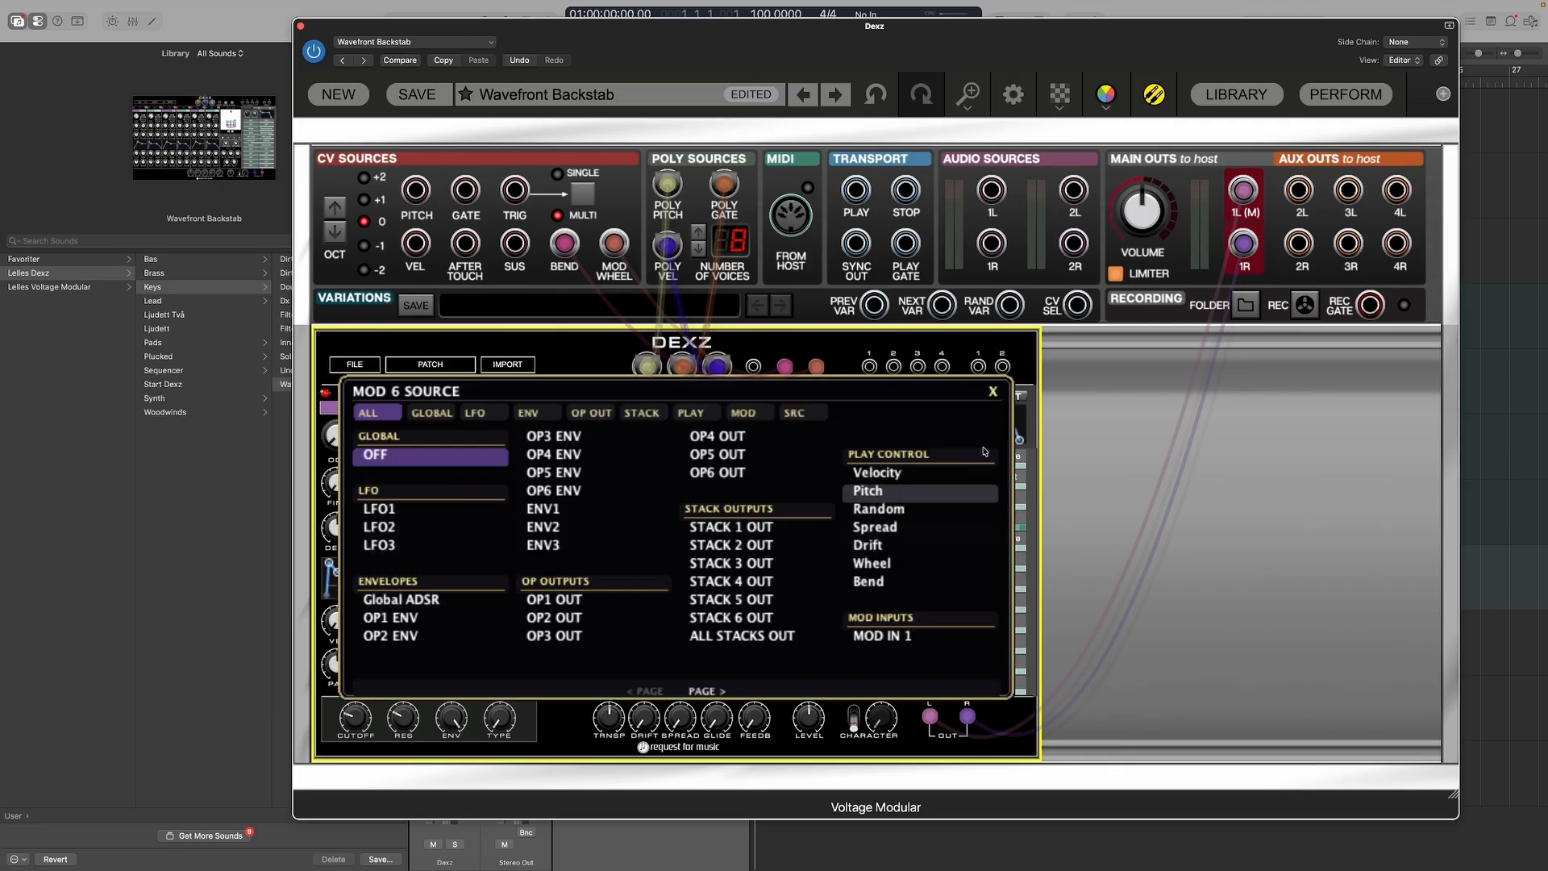
click(993, 392)
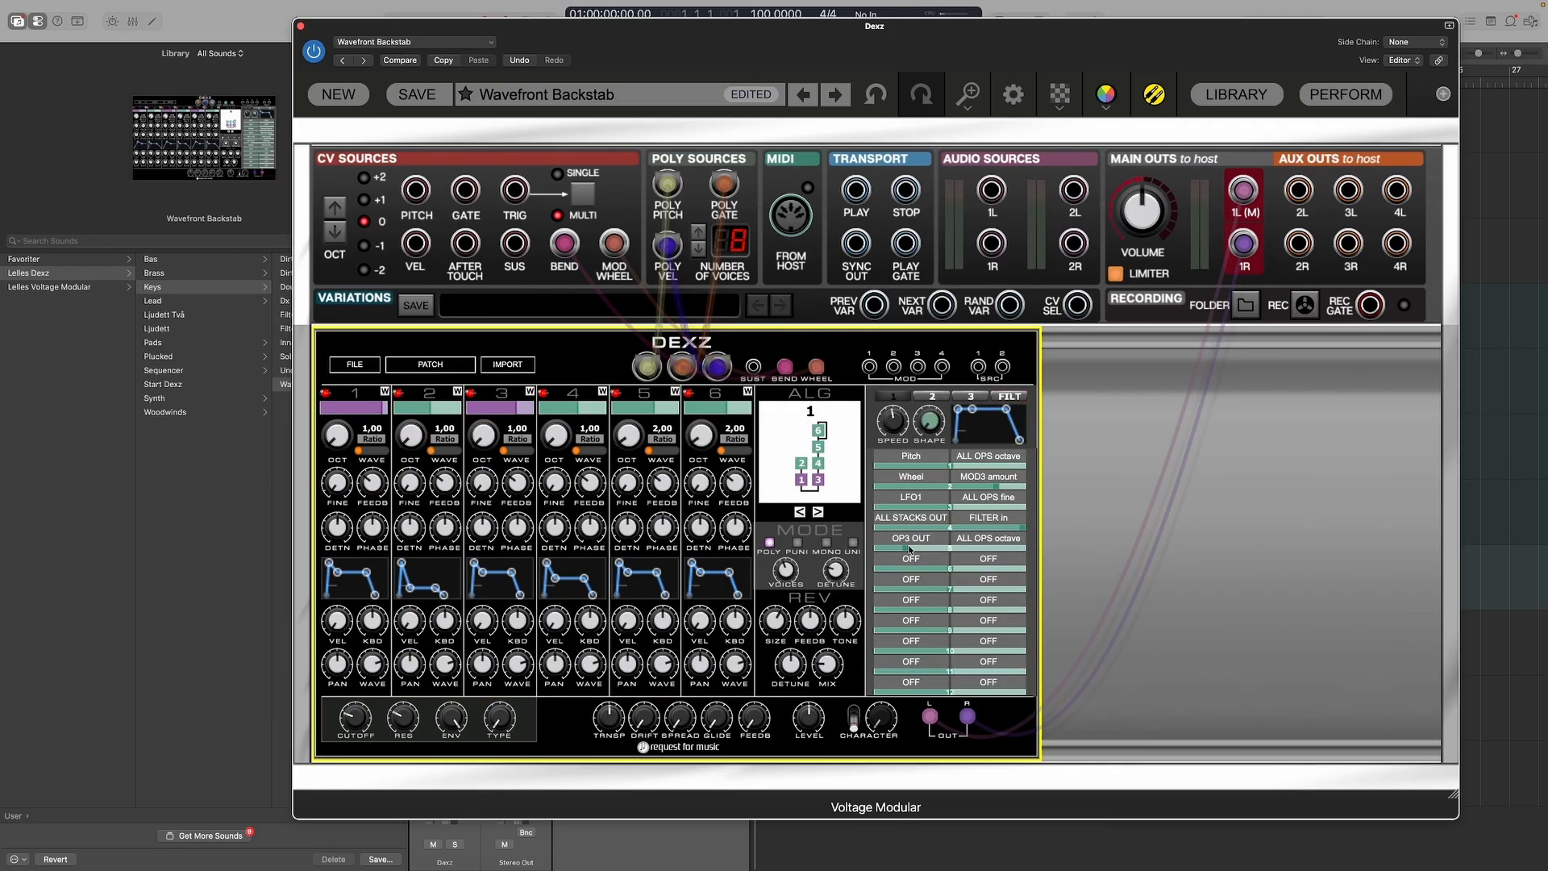
drag(908, 551, 899, 552)
Step: Set the target of modulation slot 5 to OFF, keeping OP3 OUT as its source
click(1014, 540)
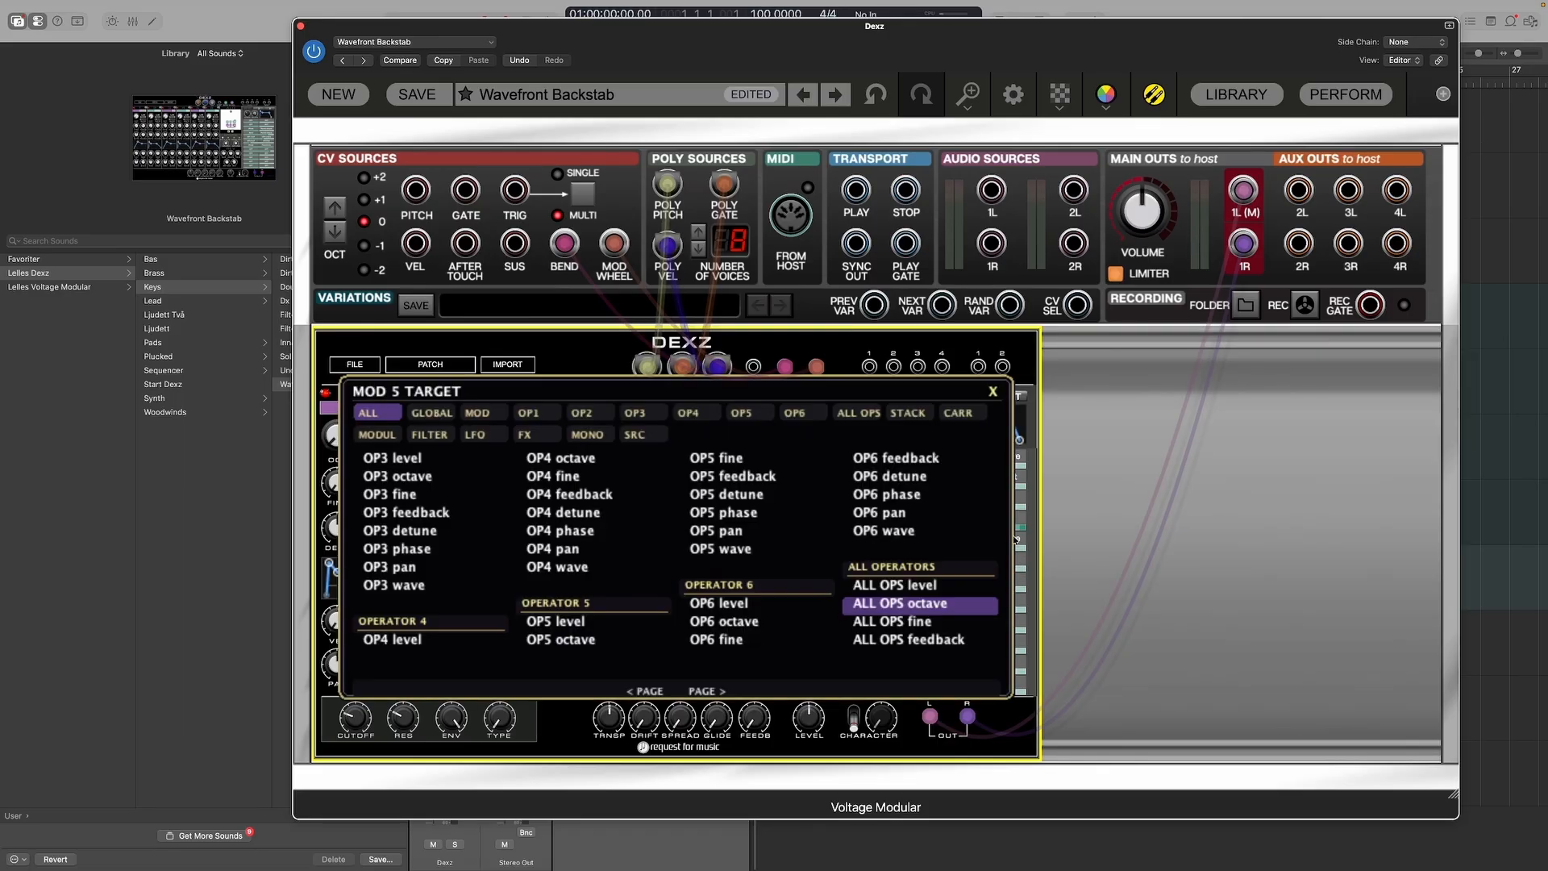
click(434, 416)
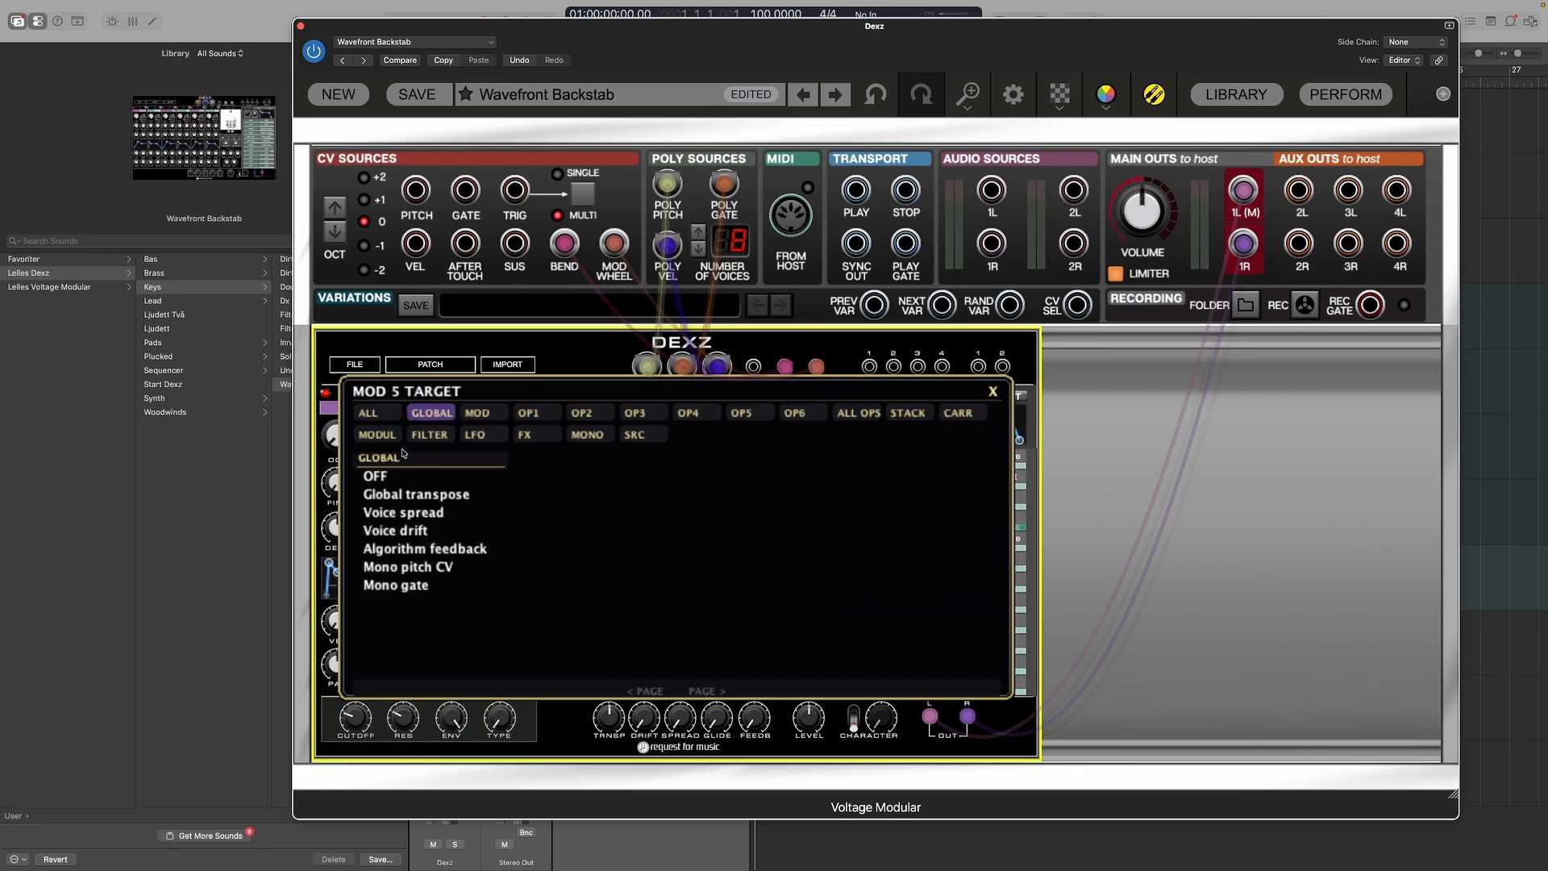
click(377, 477)
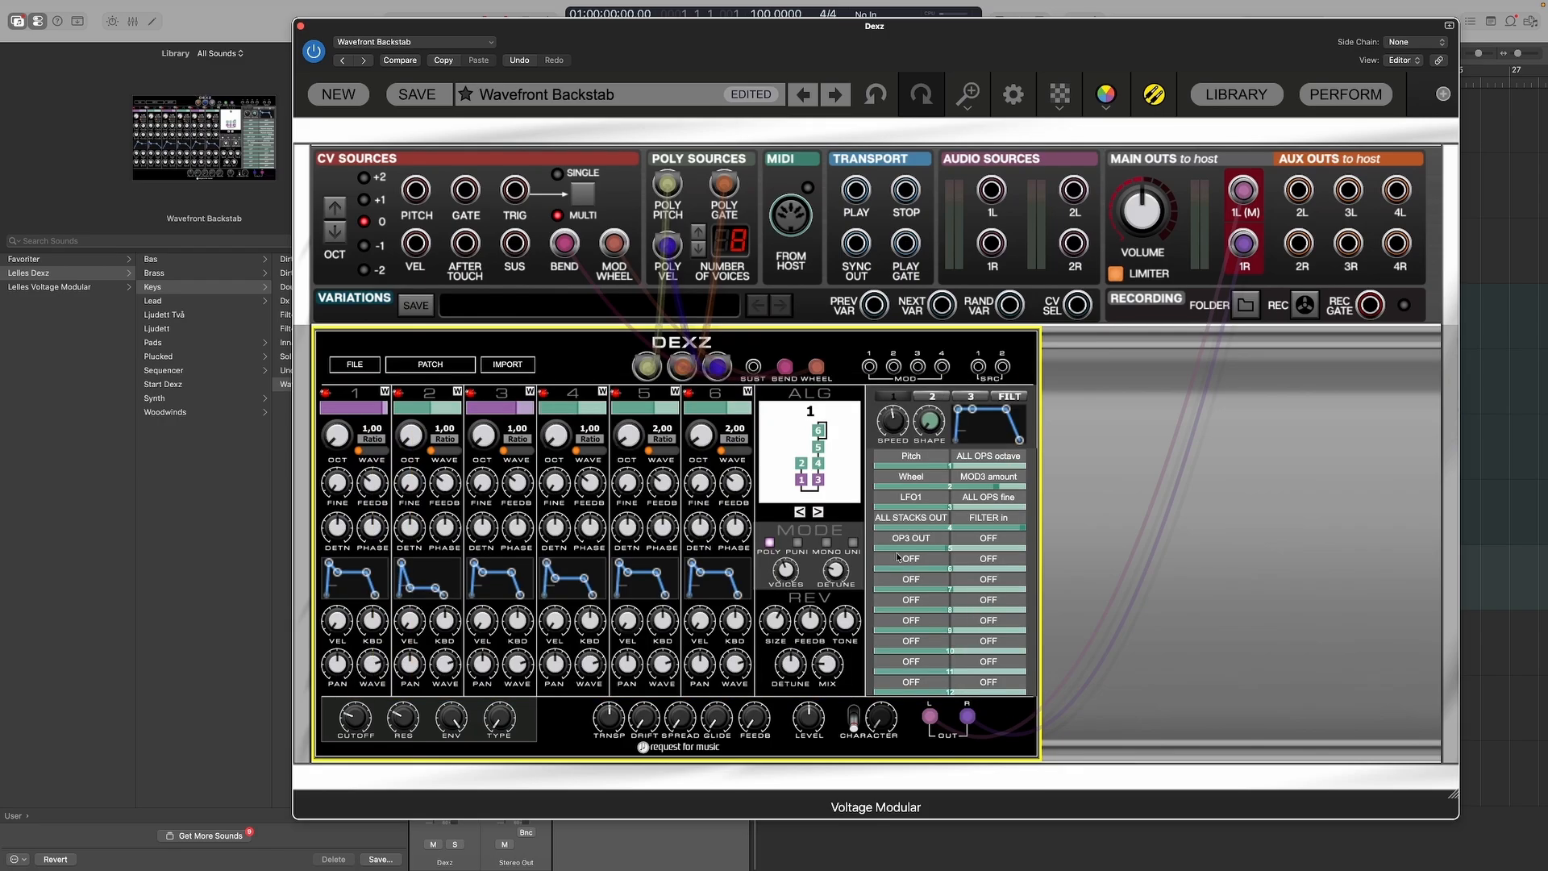
click(903, 539)
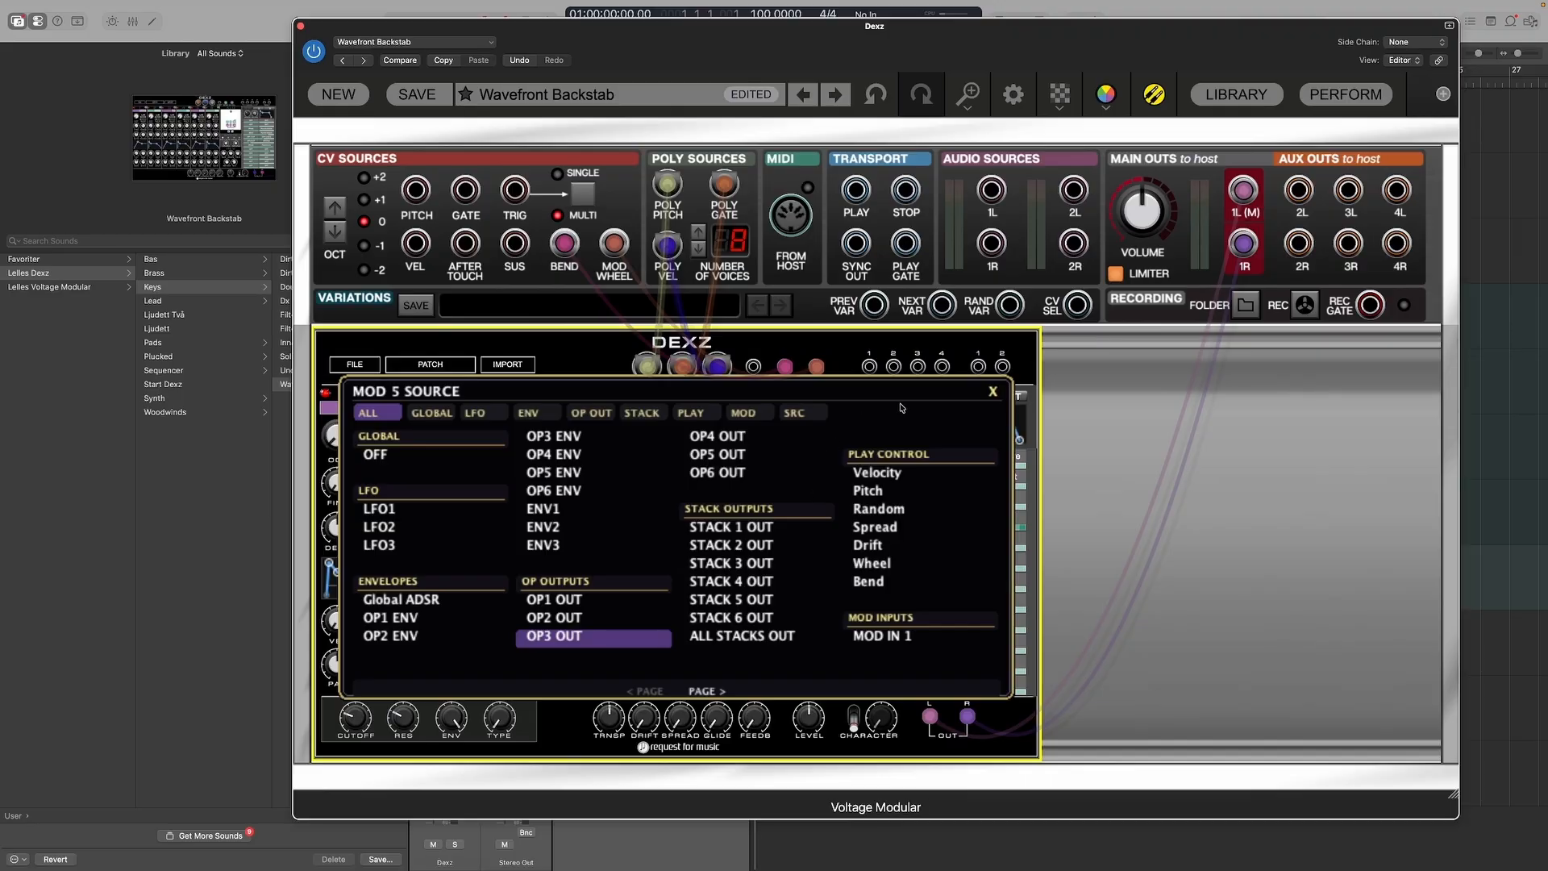
click(994, 392)
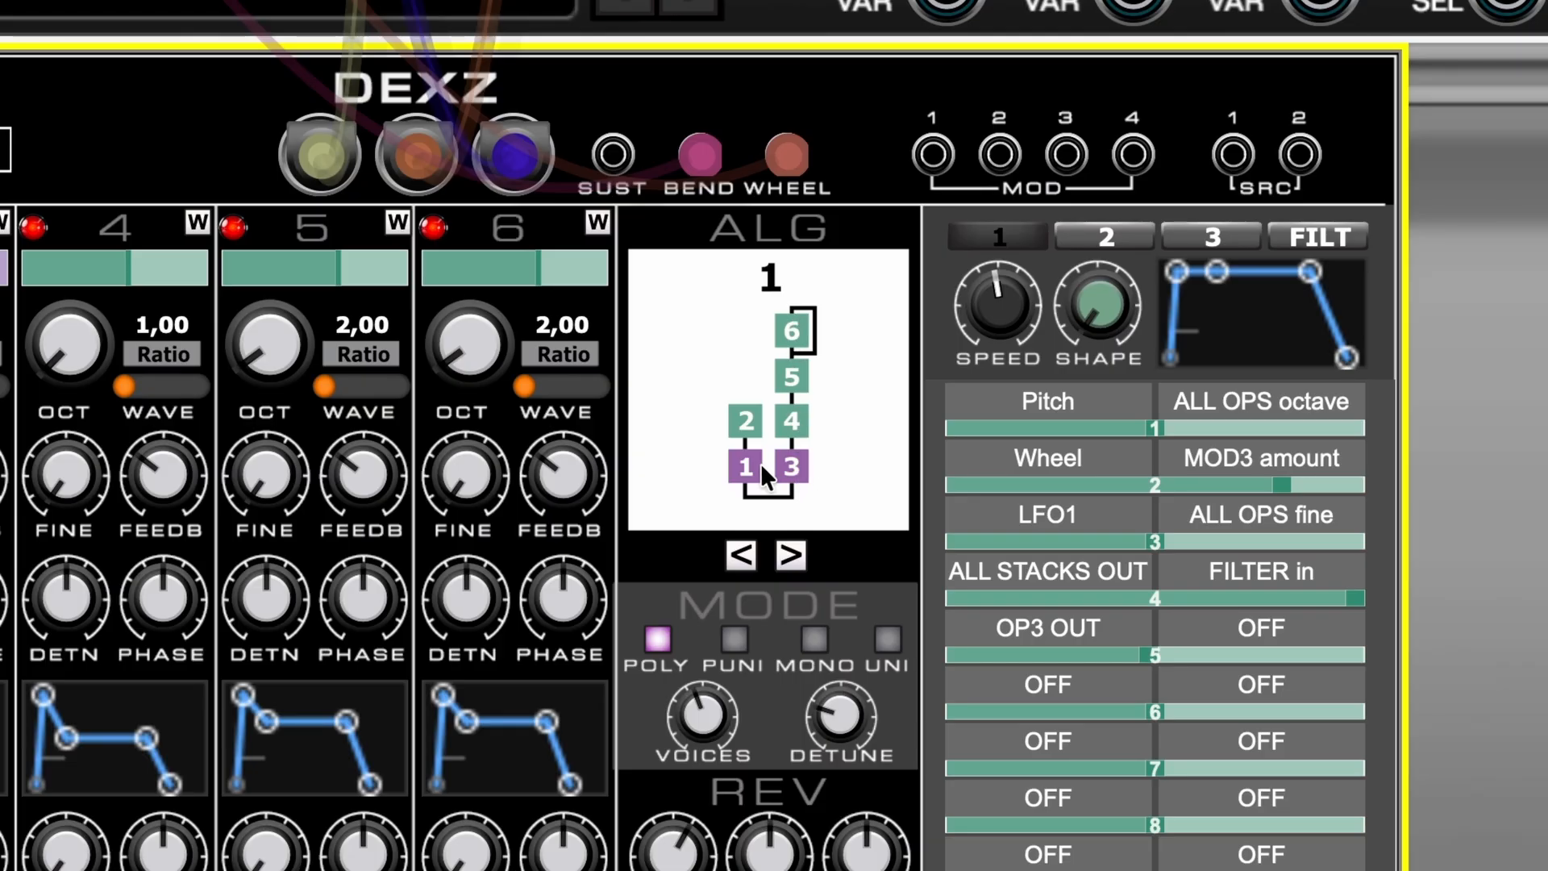
Step: Step through algorithms 2 to 6, try algorithm 32 from the overview, and restore algorithm 1
click(794, 554)
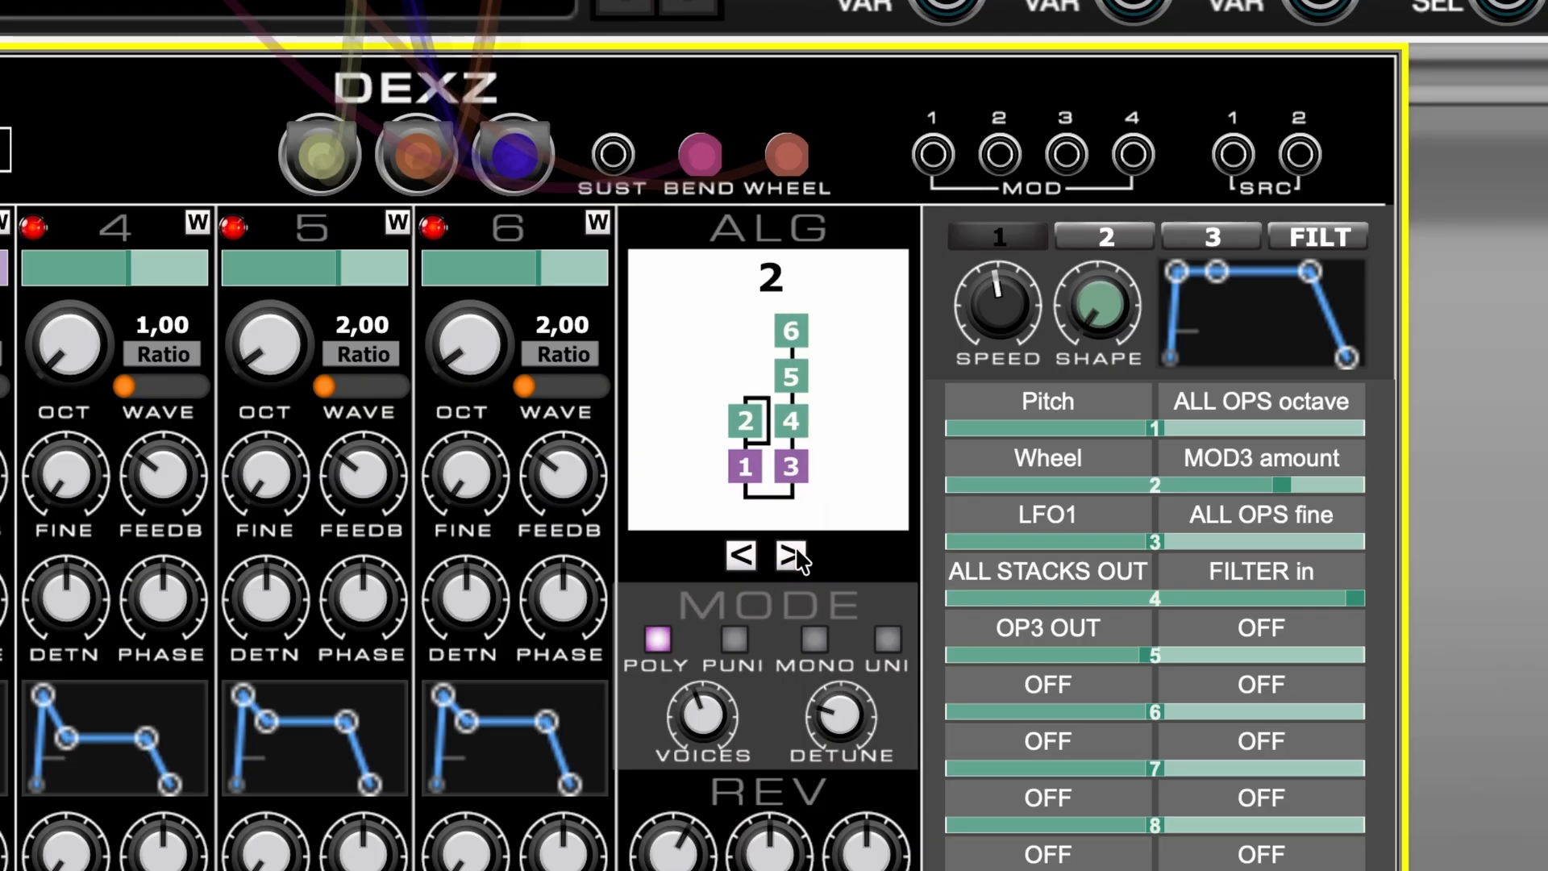
click(793, 555)
click(793, 555)
click(793, 554)
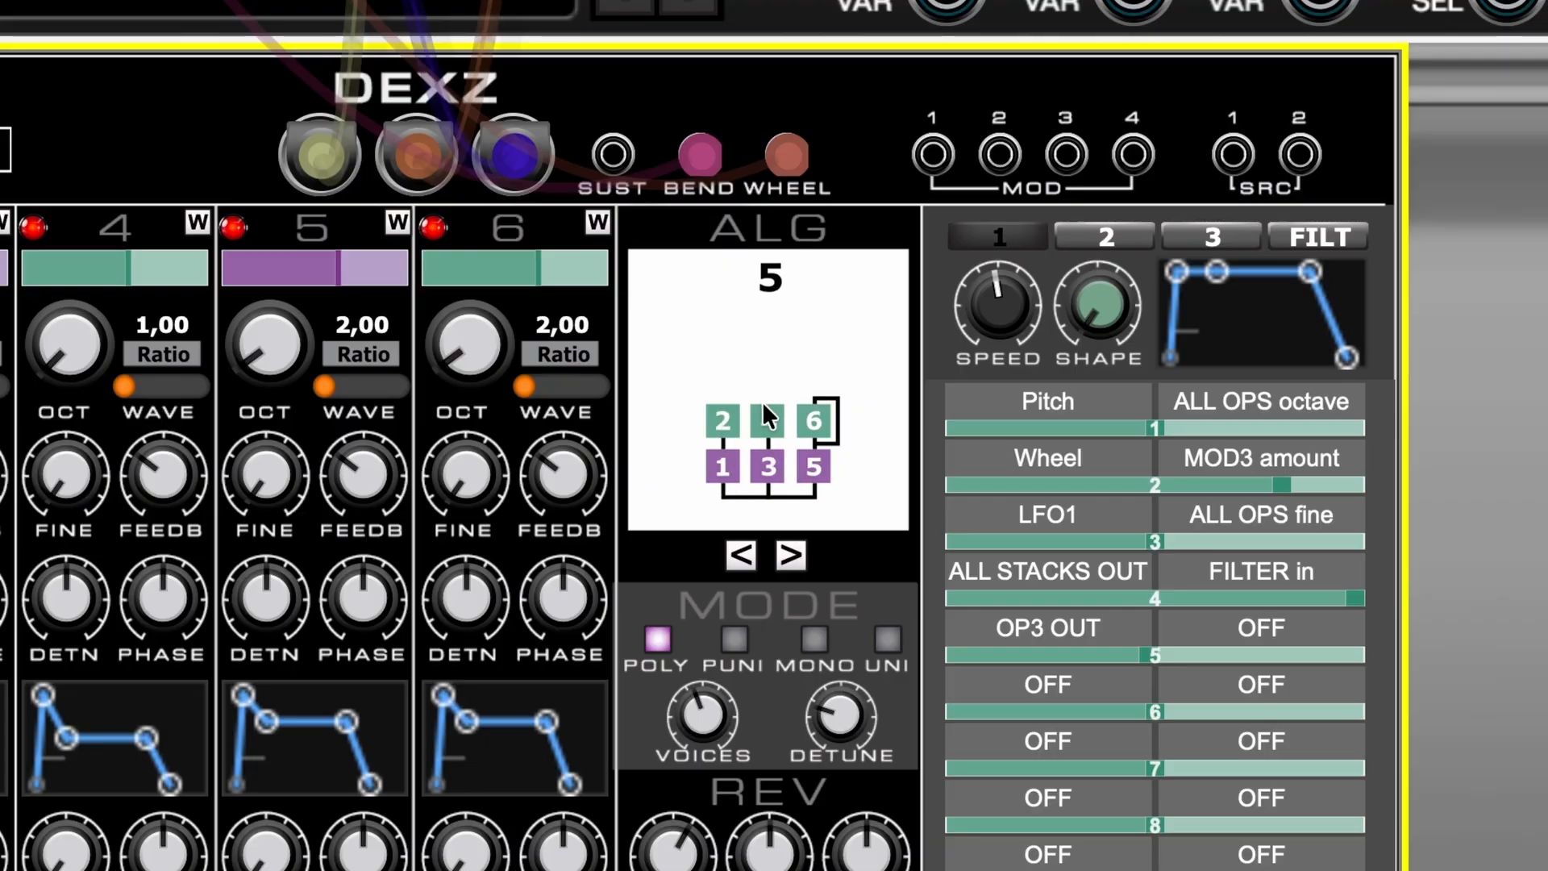
click(793, 555)
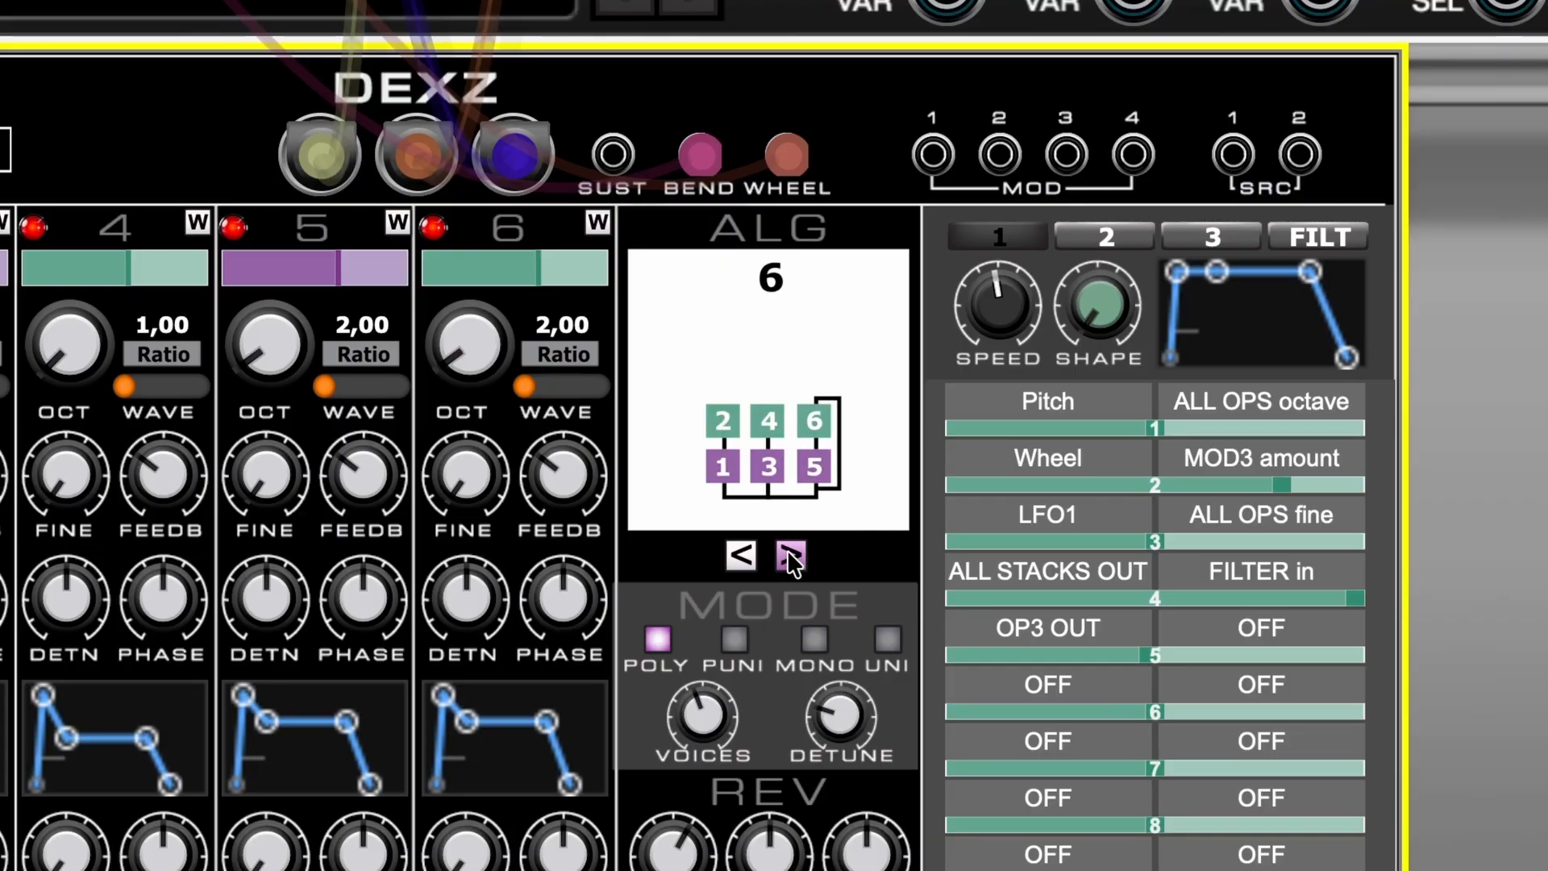
click(861, 488)
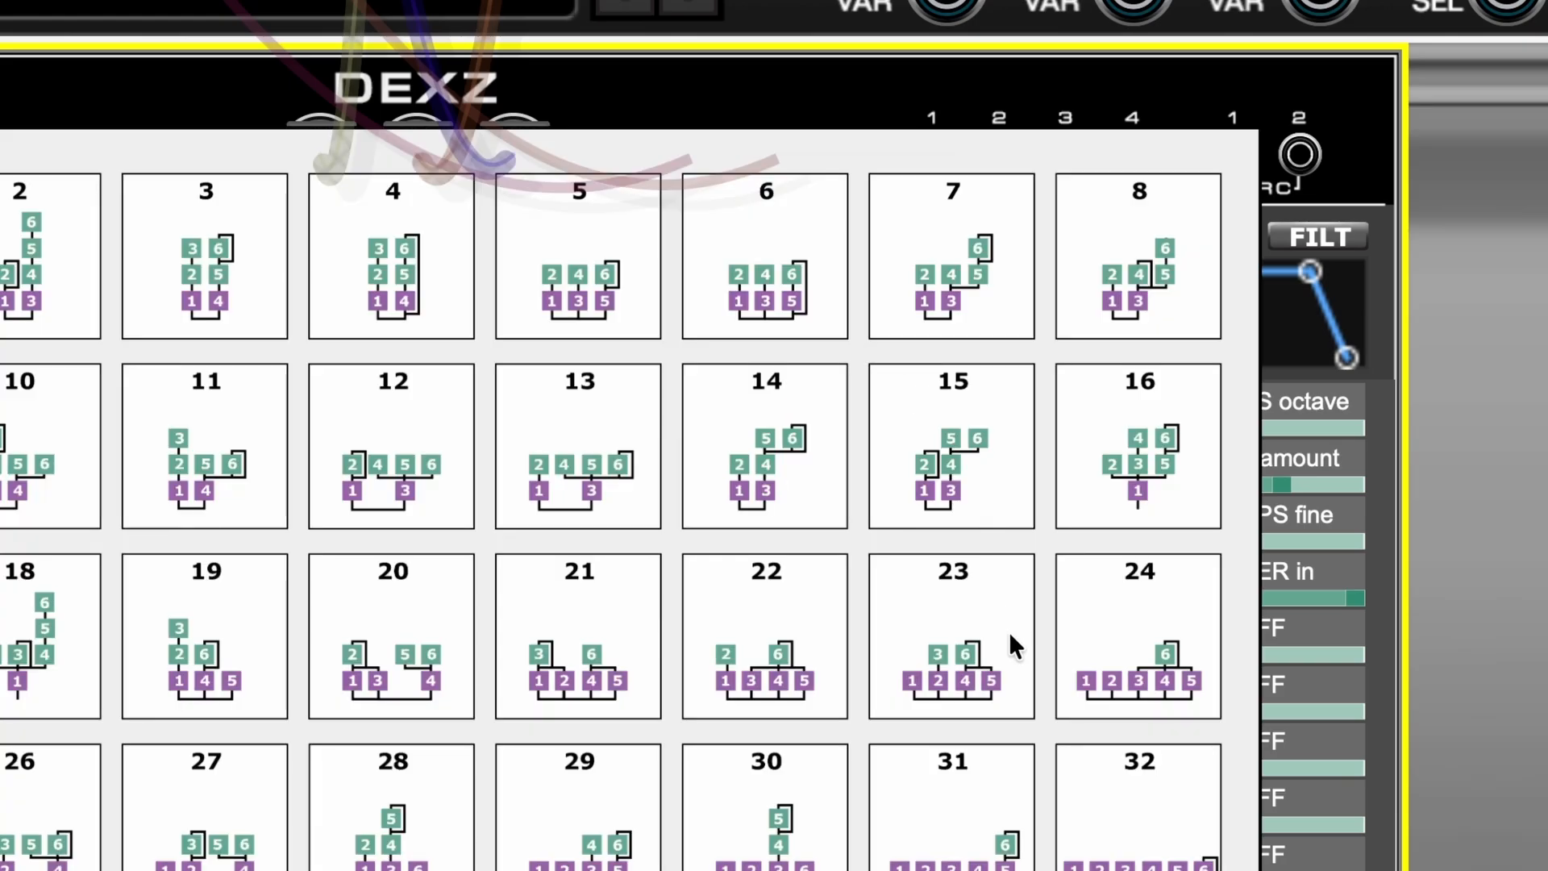
click(1129, 778)
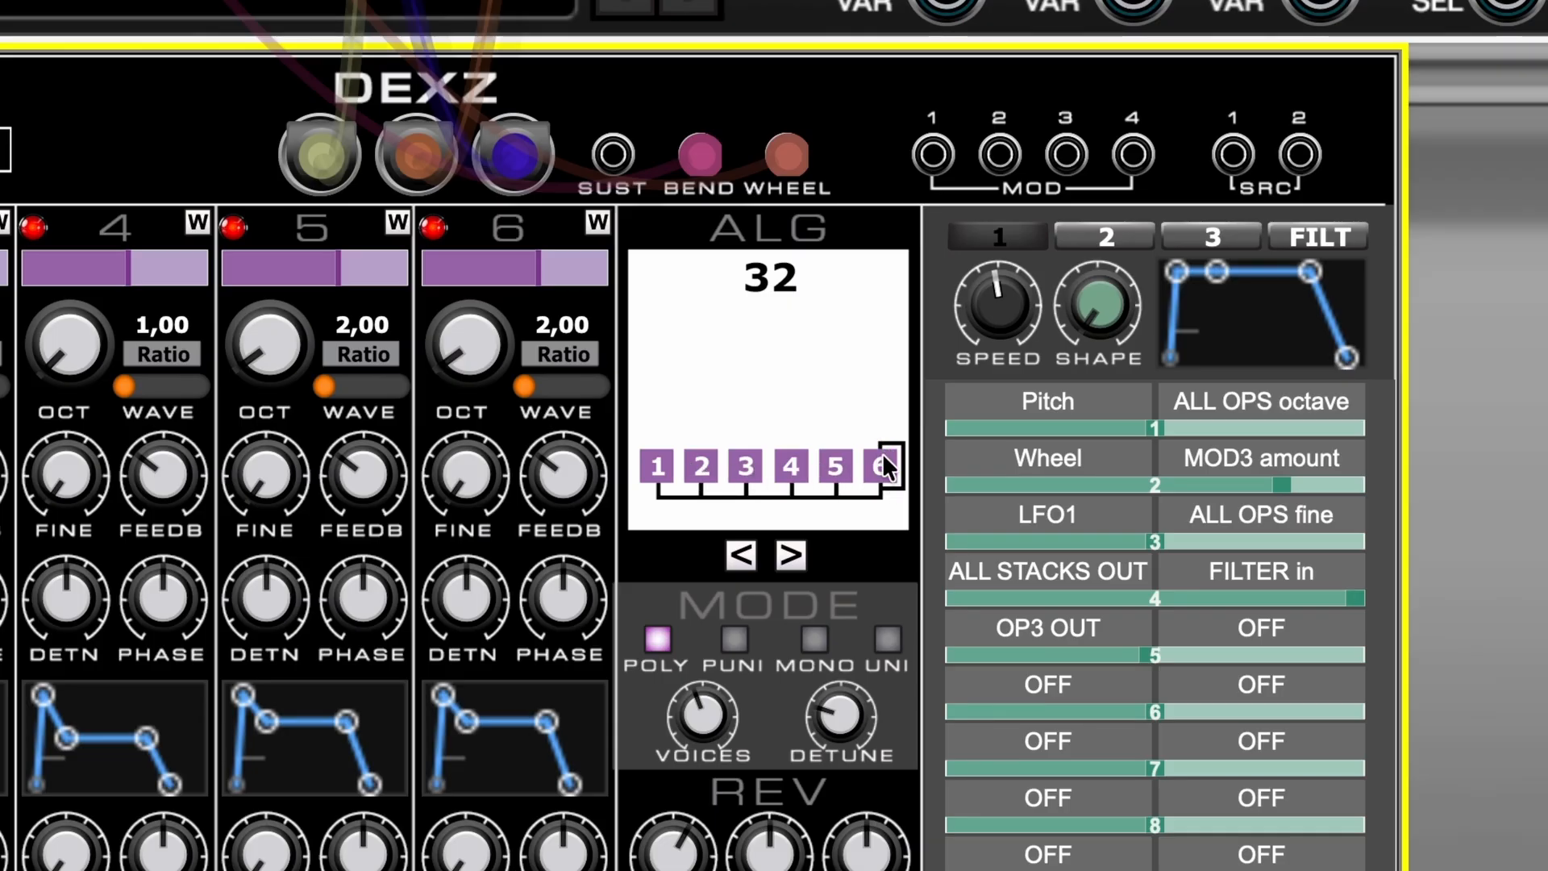
click(766, 374)
click(485, 408)
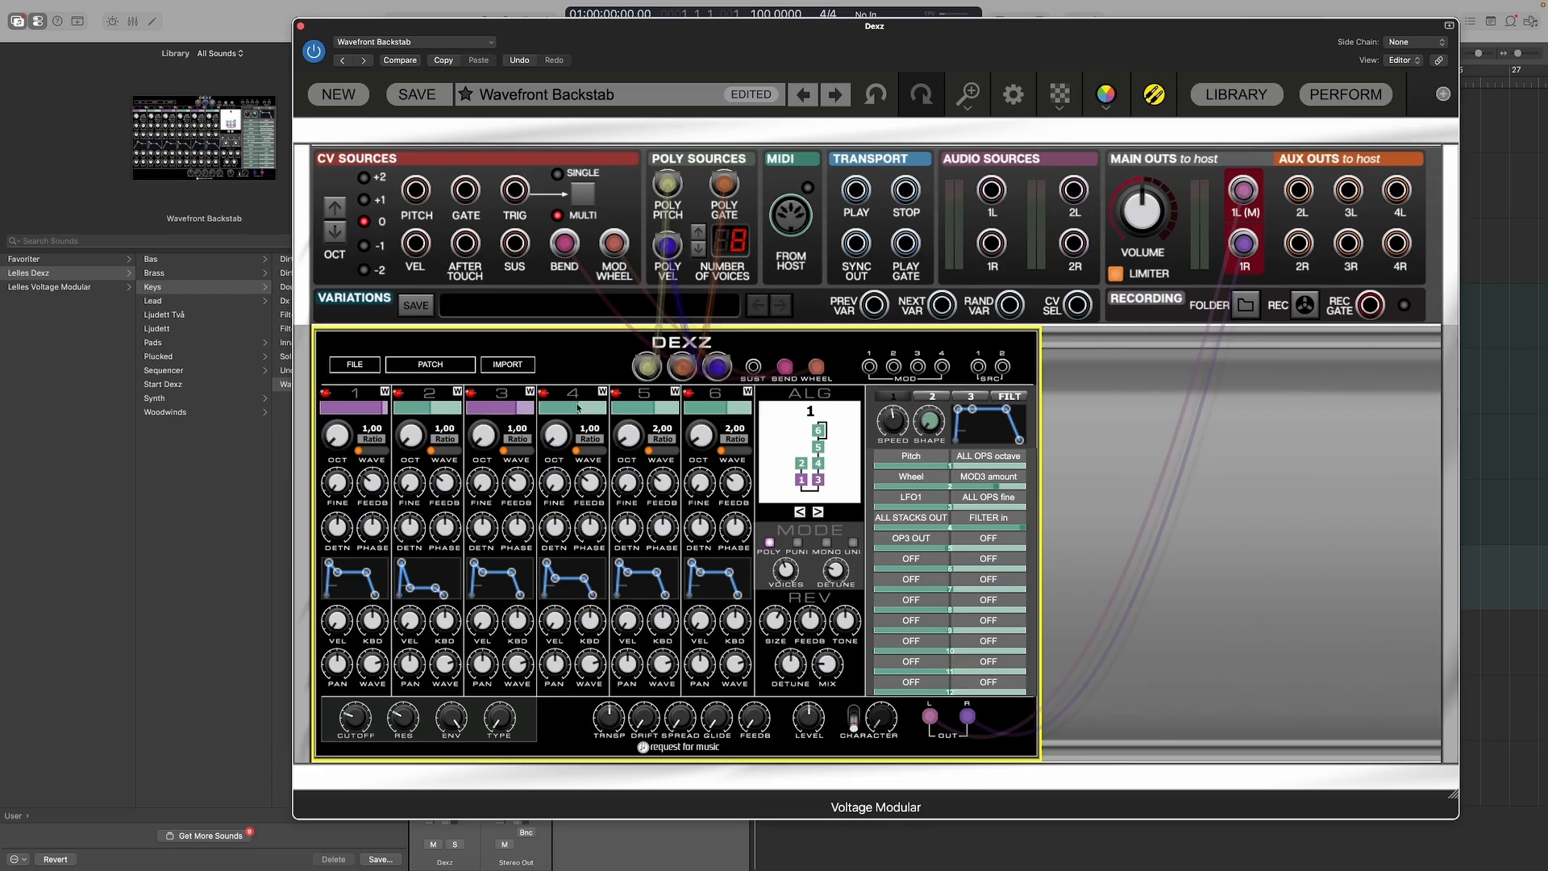
Step: Examine the LFO, envelope, operator output, stack output and mod input sources offered for modulation slot 5
click(911, 537)
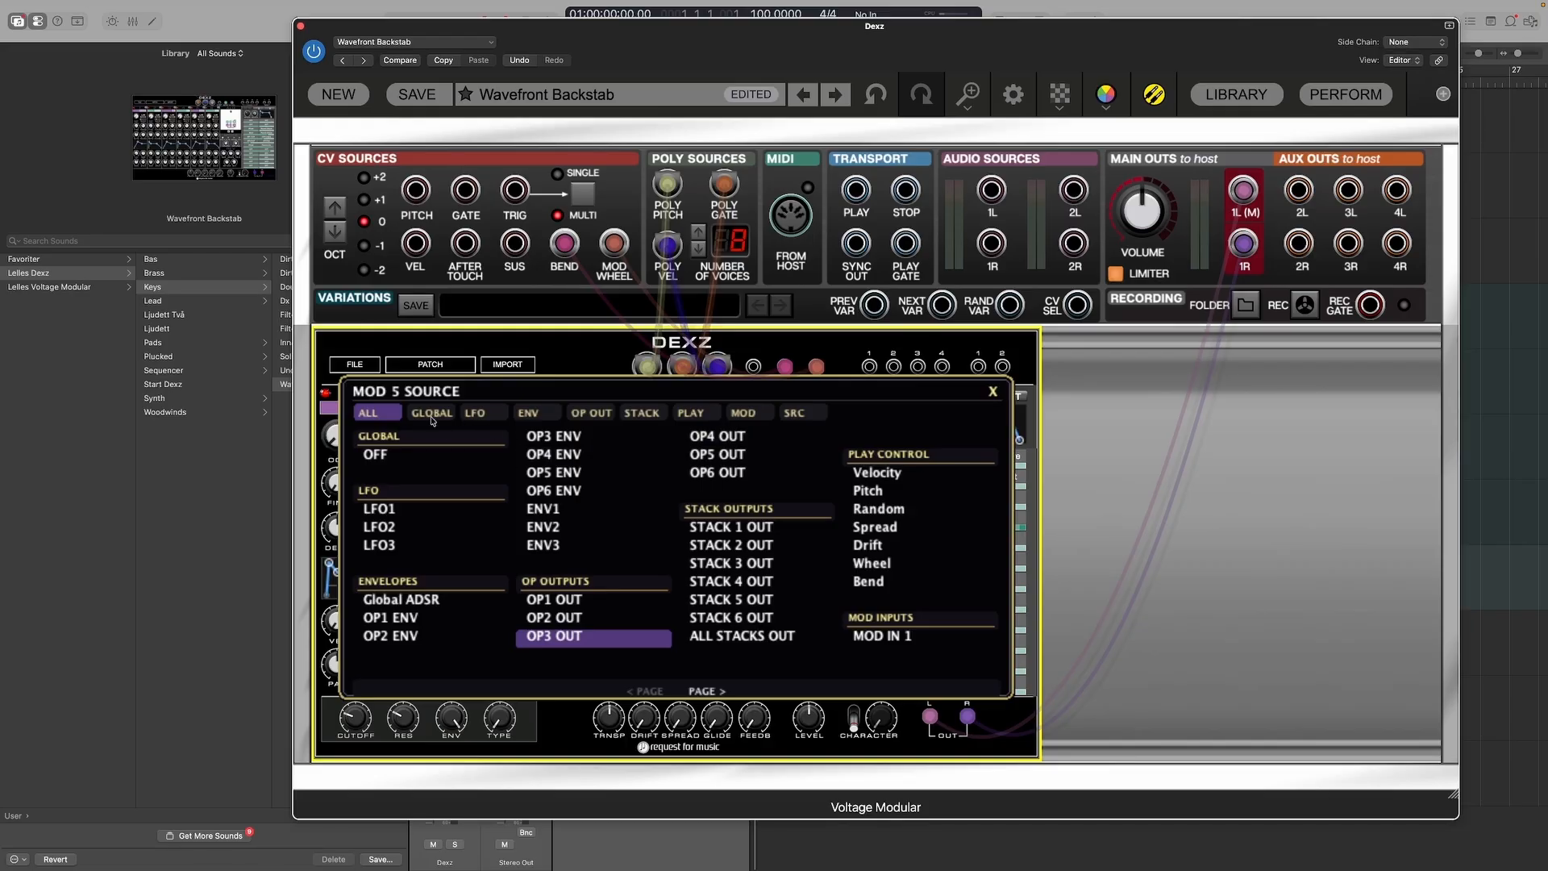
click(482, 415)
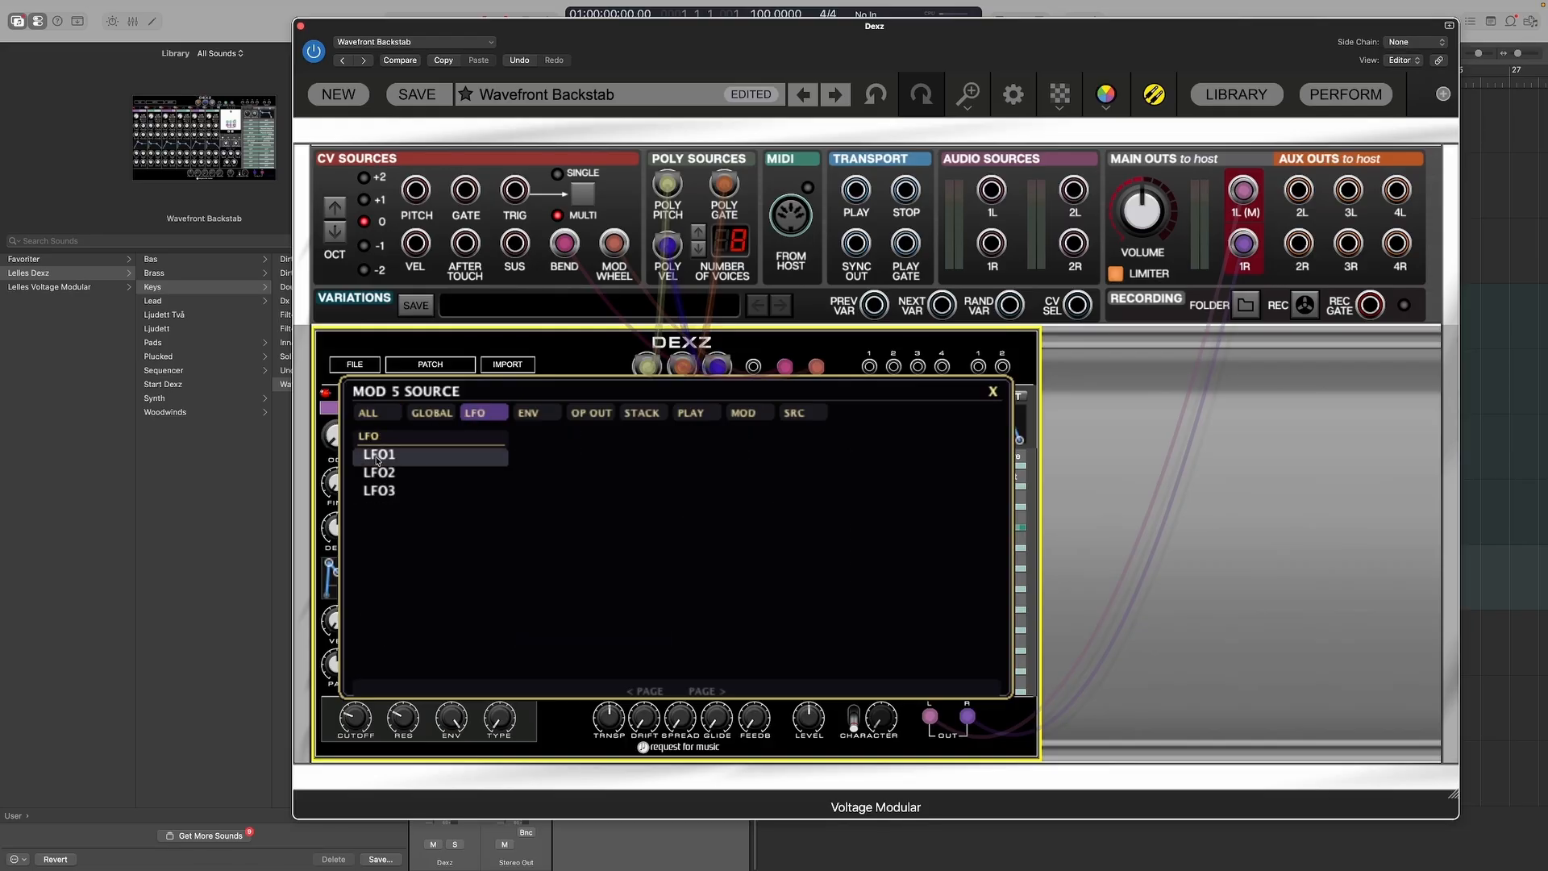
click(532, 414)
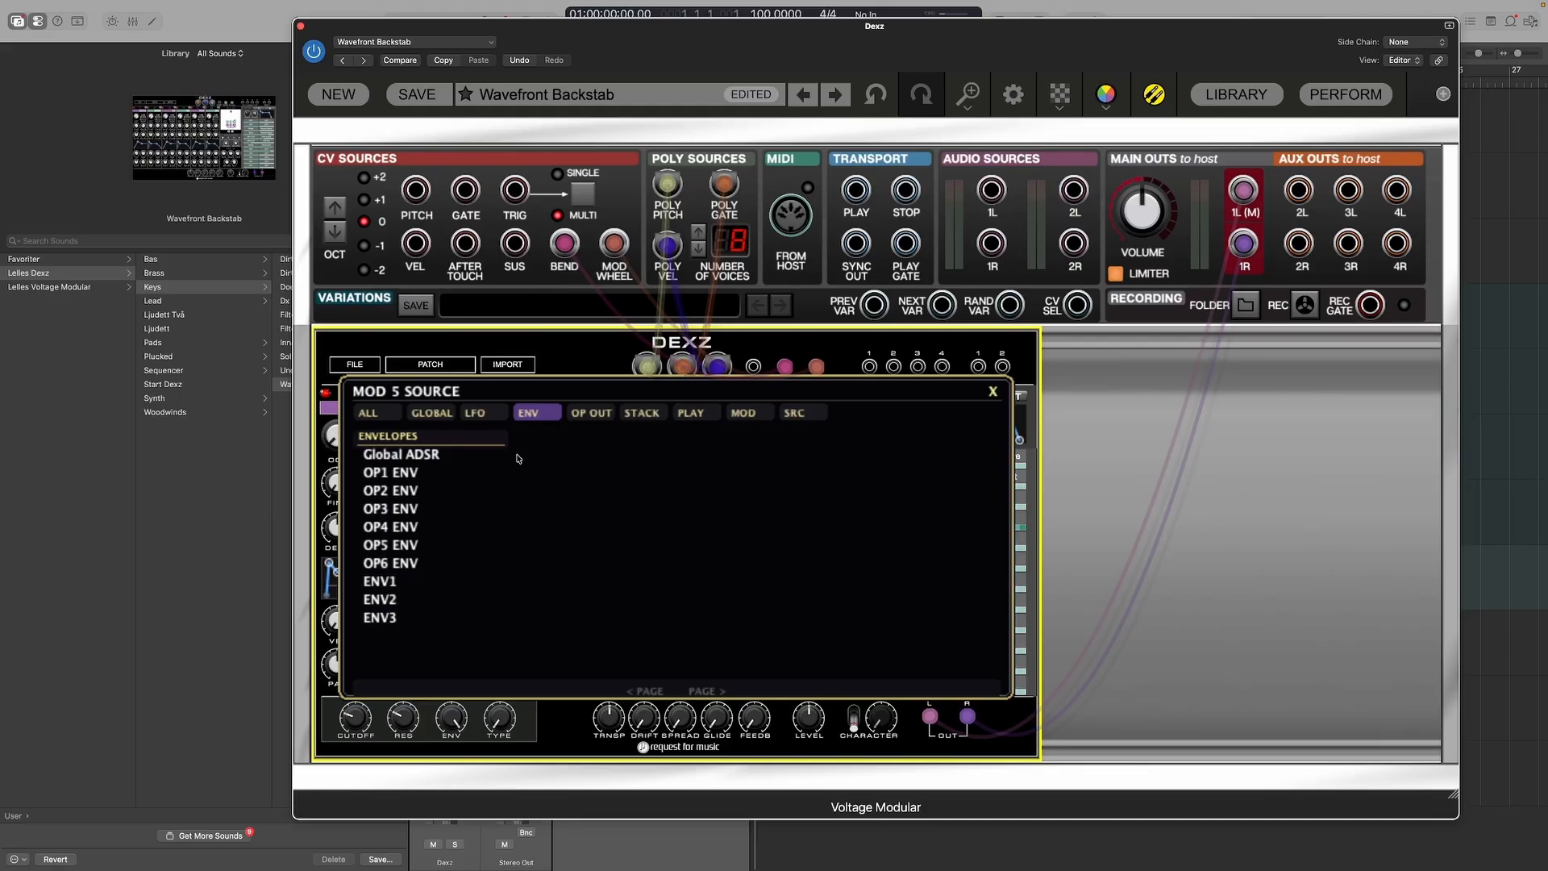
click(596, 414)
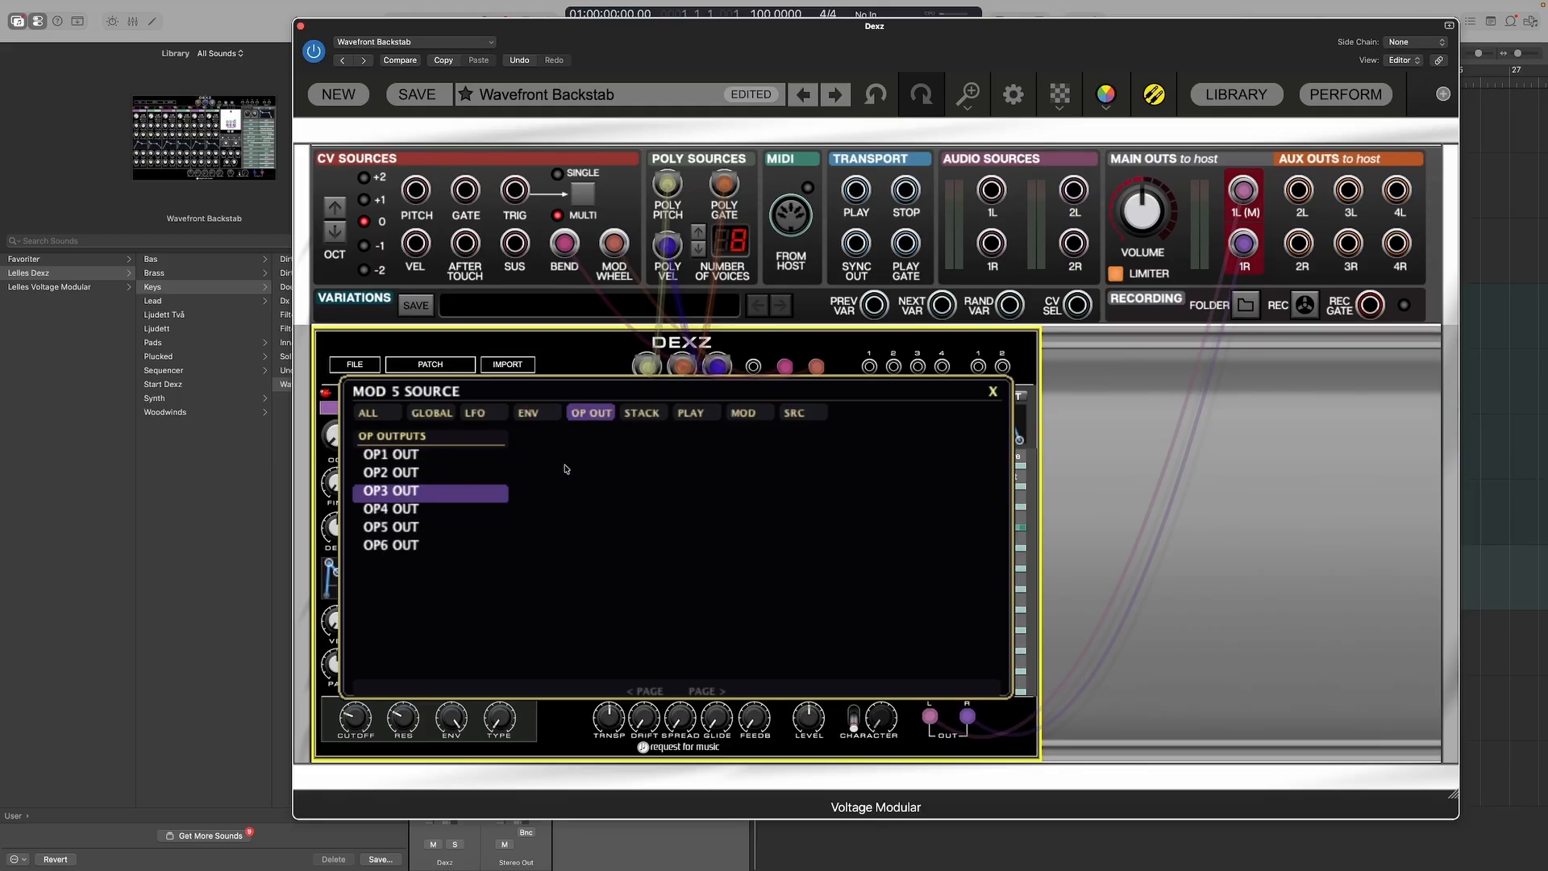
click(647, 414)
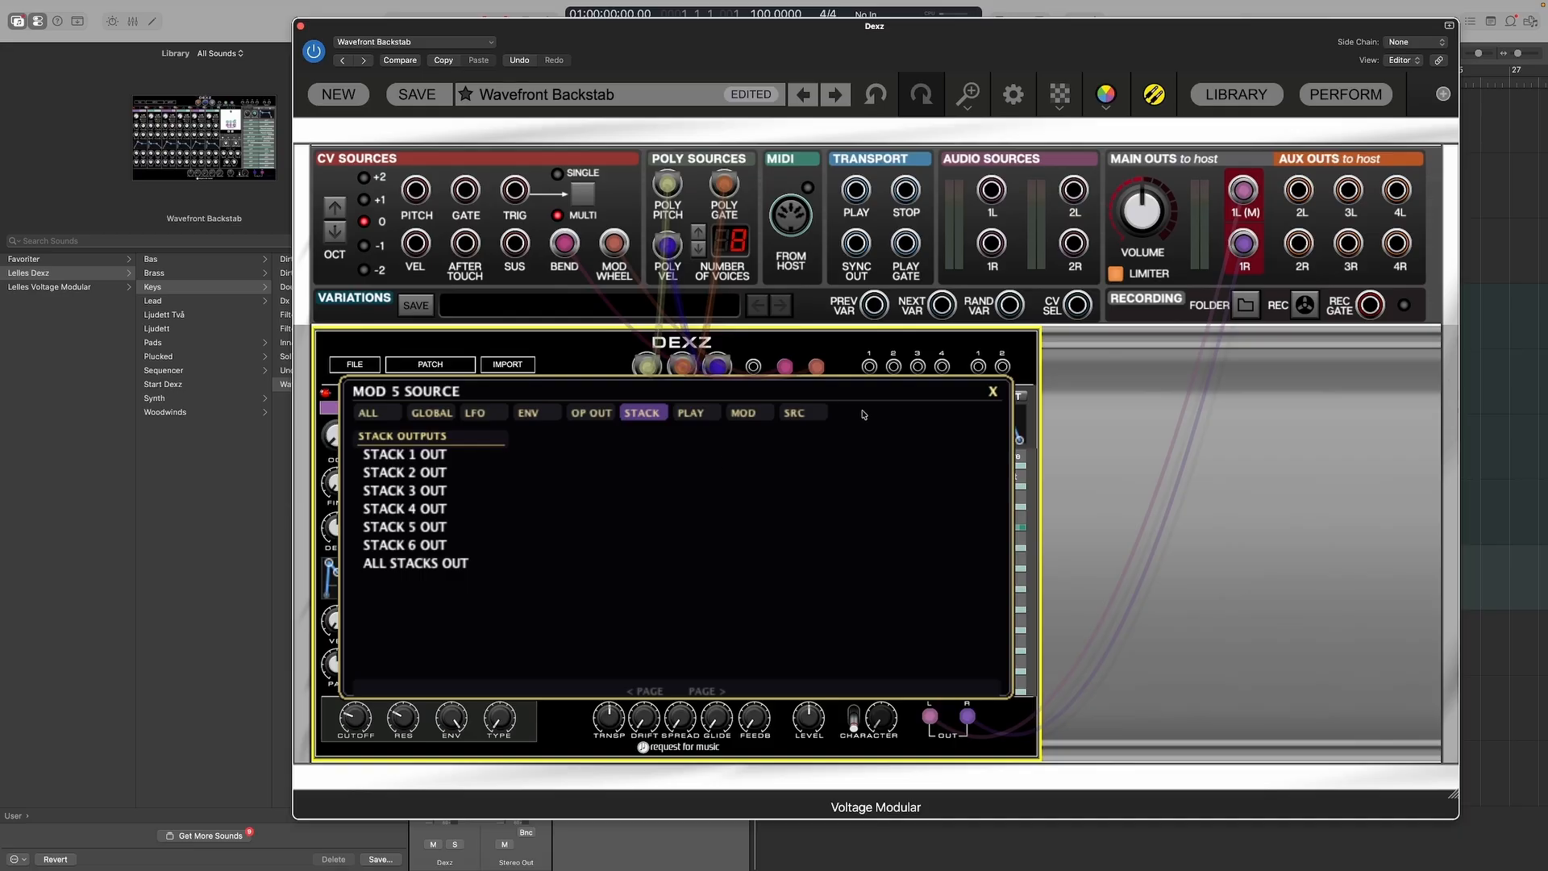
click(990, 392)
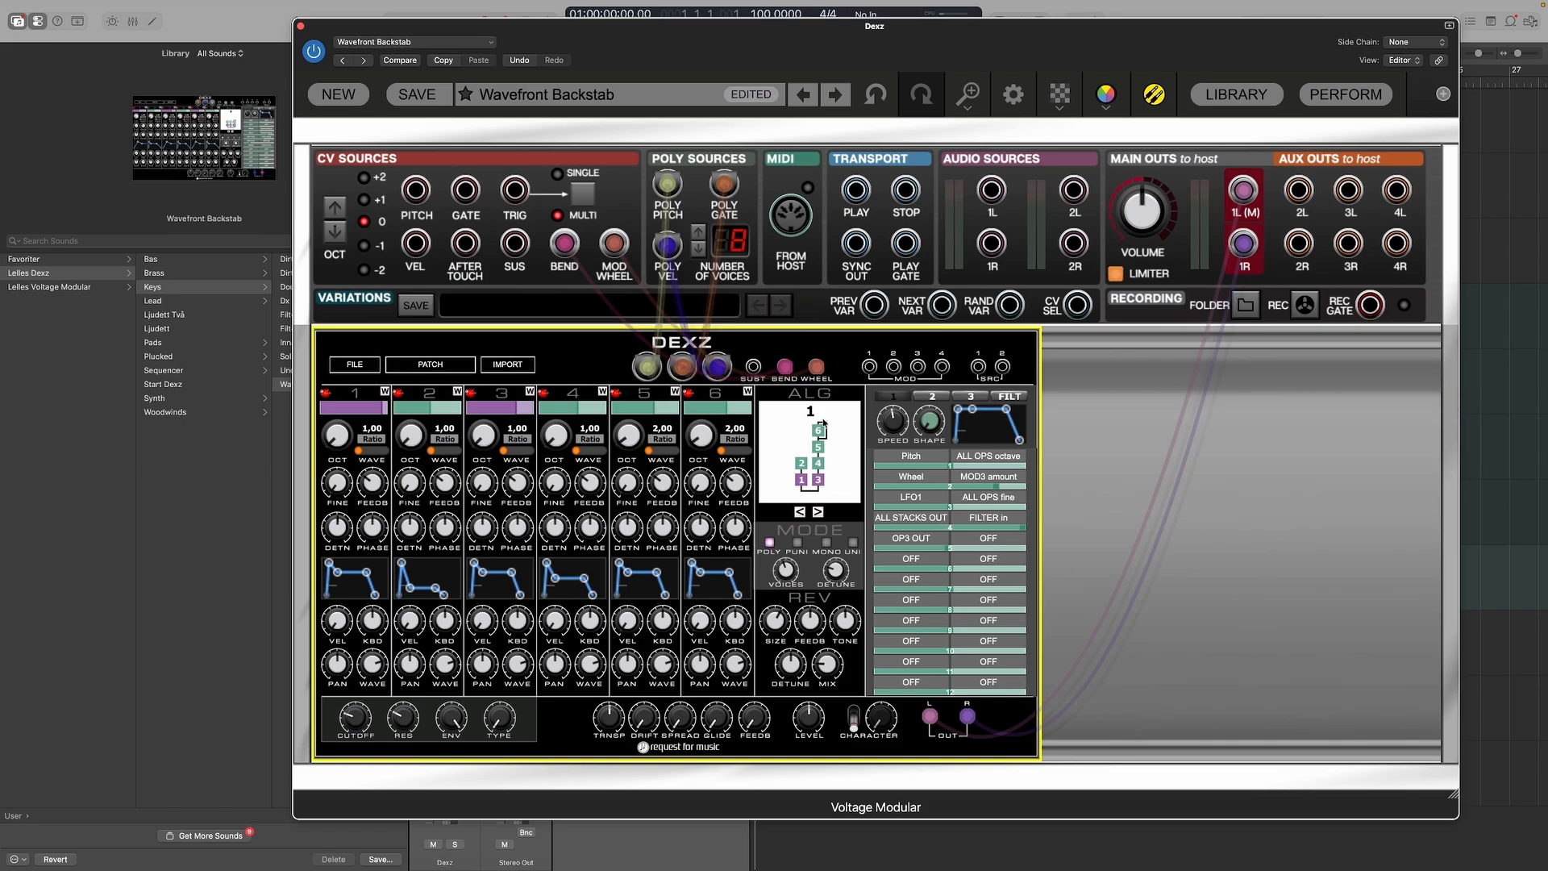
click(941, 553)
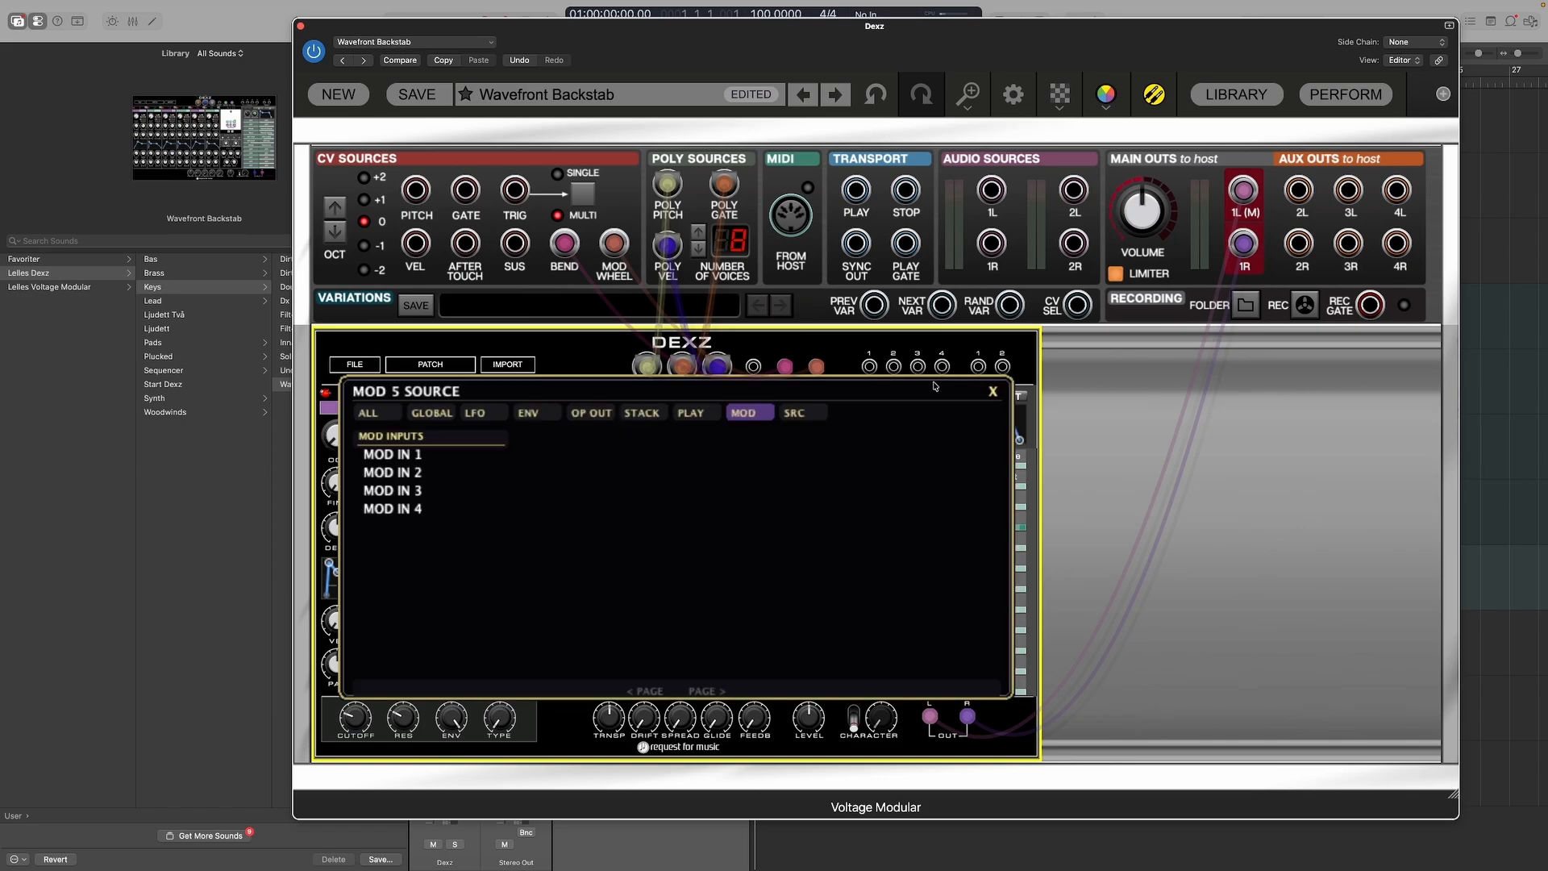
click(995, 400)
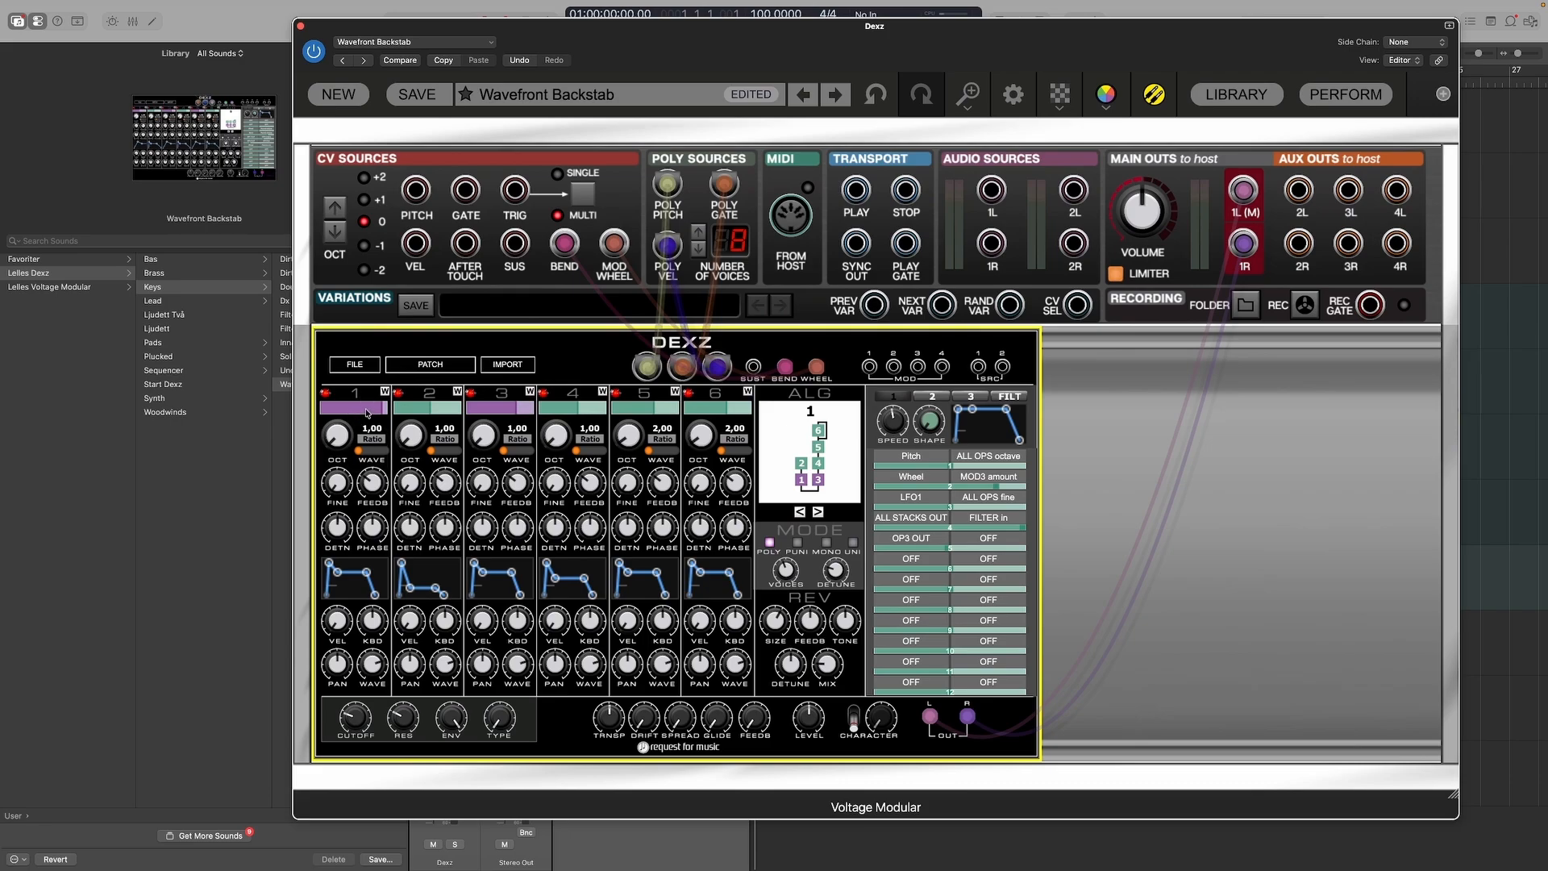
Step: Page through the complete source list for modulation slot 5, then close it without choosing another source
mouse_move(367, 413)
drag(346, 415, 373, 410)
click(911, 538)
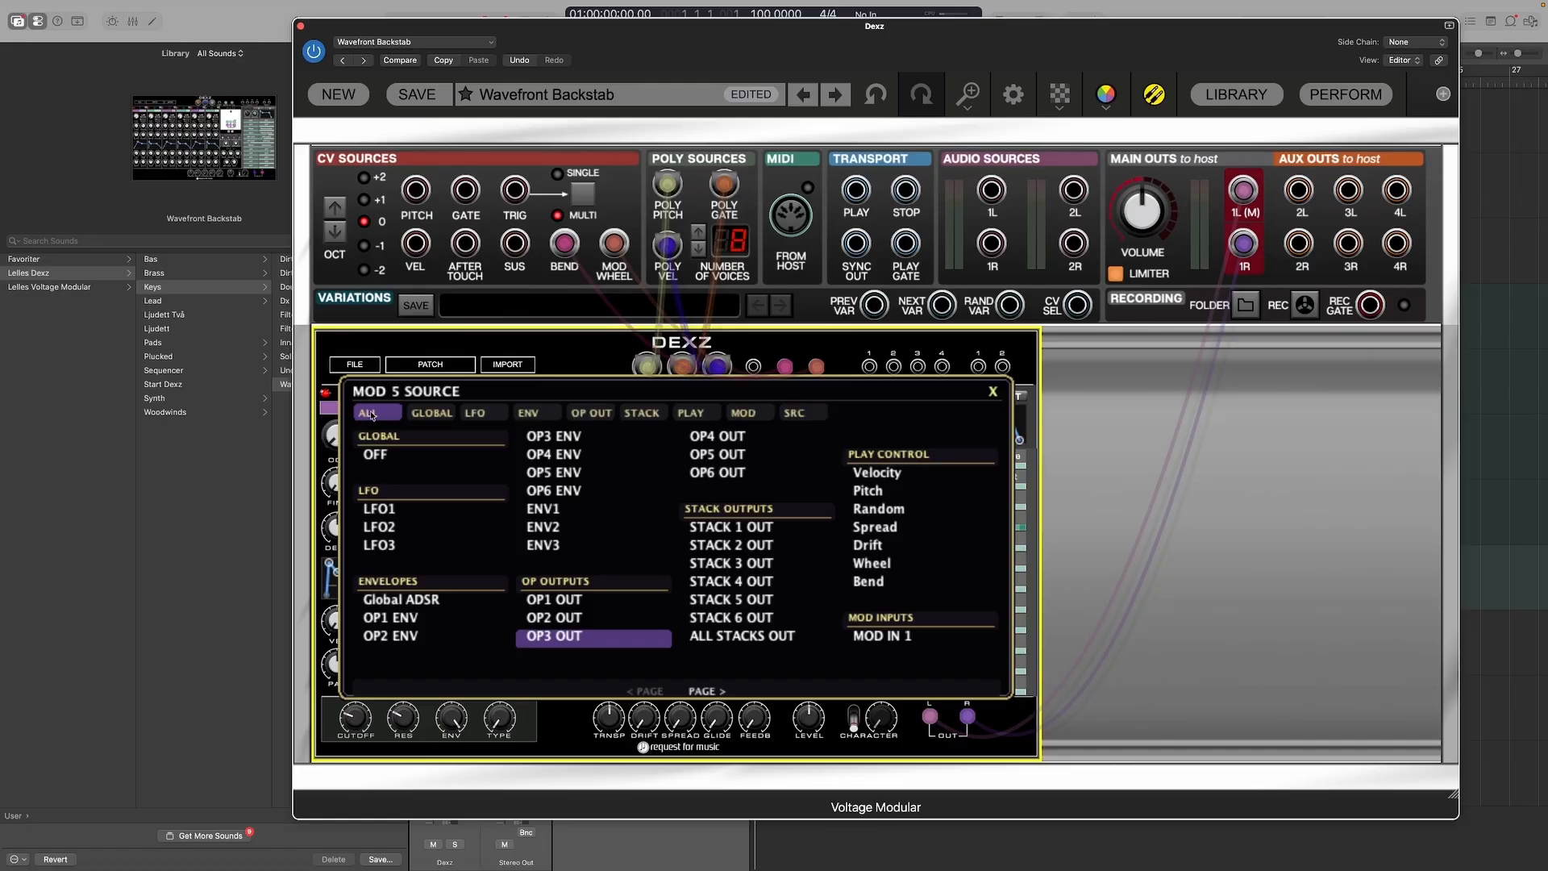
click(702, 692)
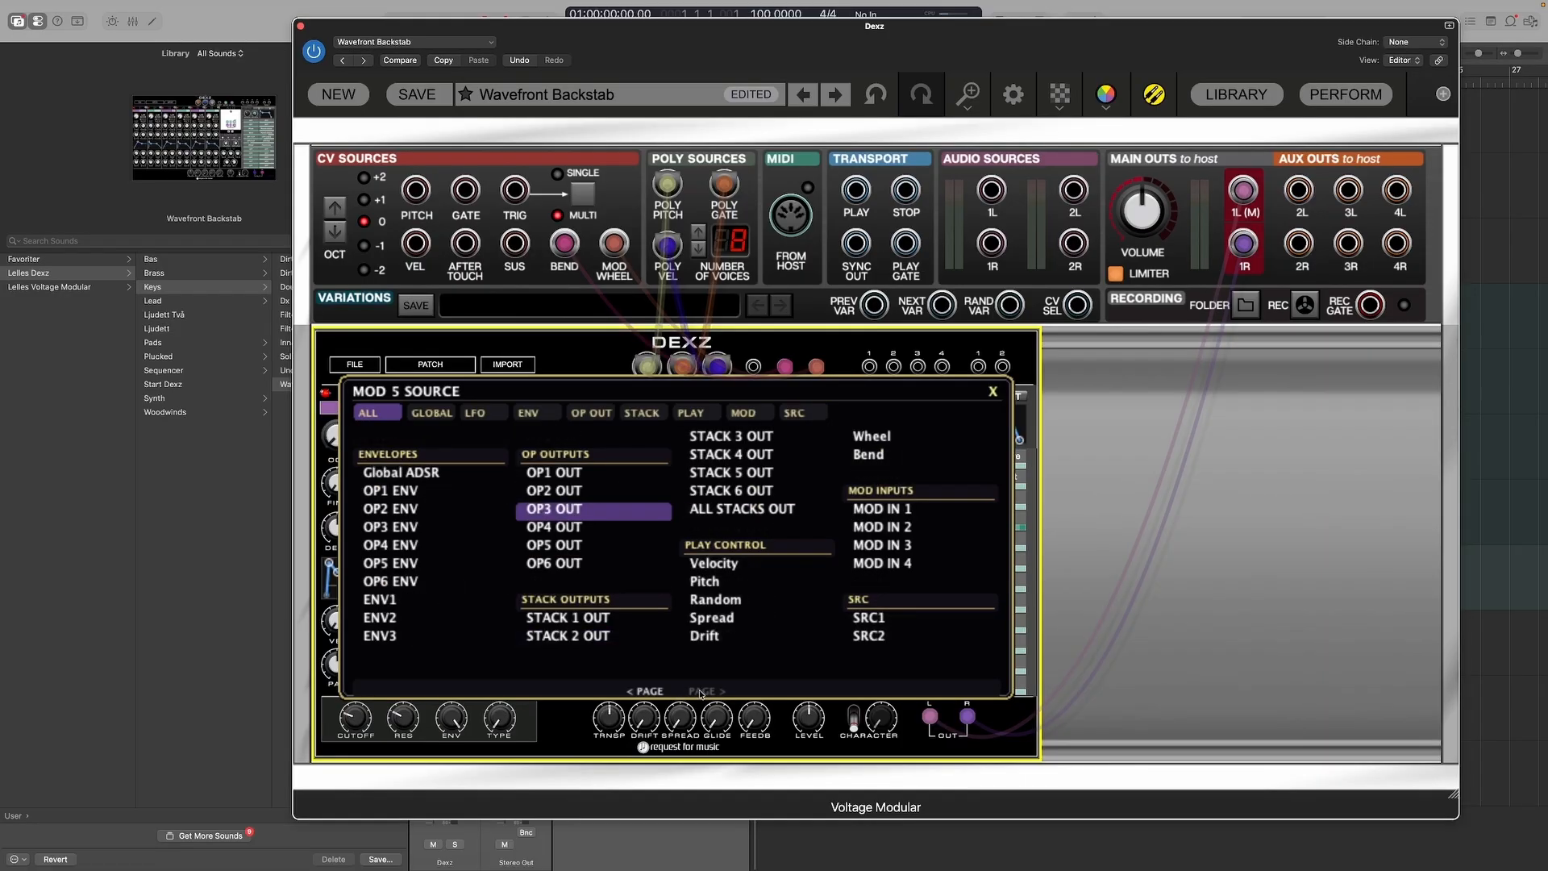
click(701, 692)
click(991, 394)
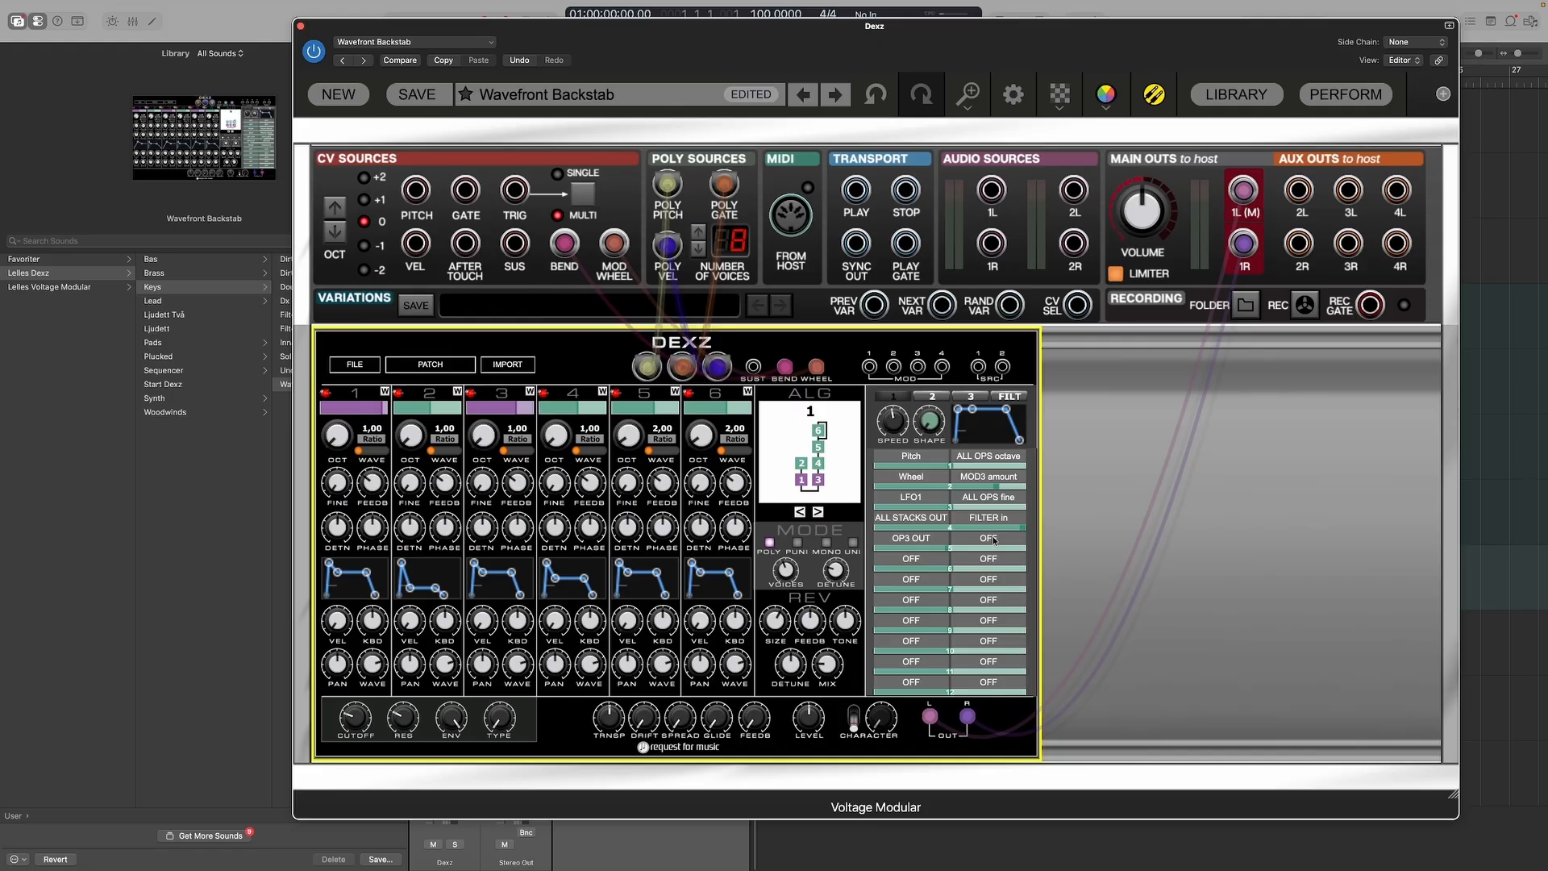
Step: Page through the complete target list for modulation slot 5 and examine its global and modulation amount targets
click(990, 539)
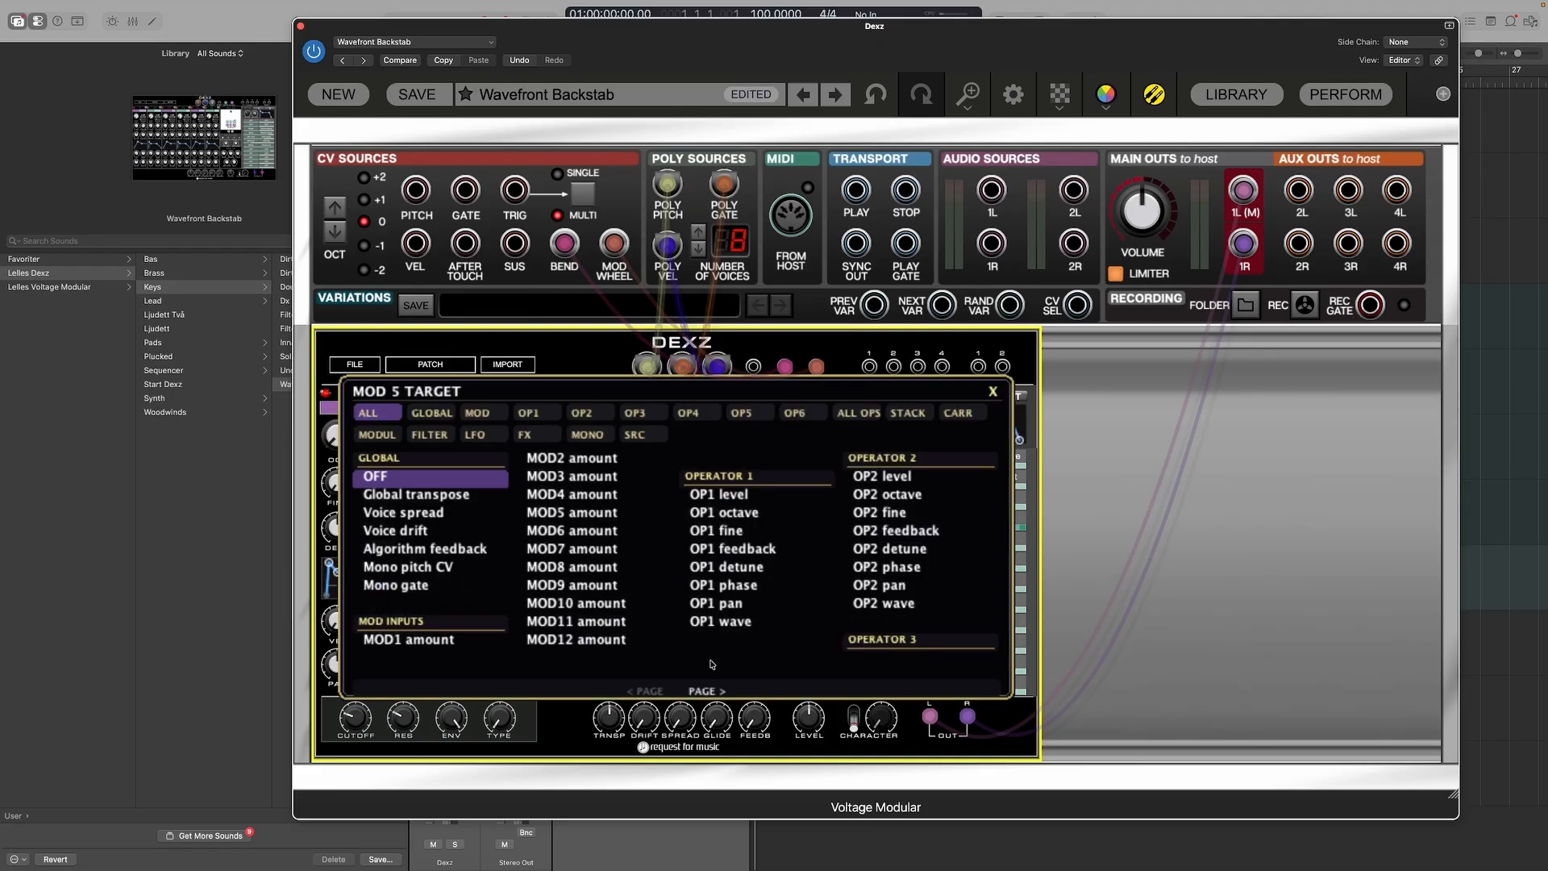
click(709, 692)
click(710, 692)
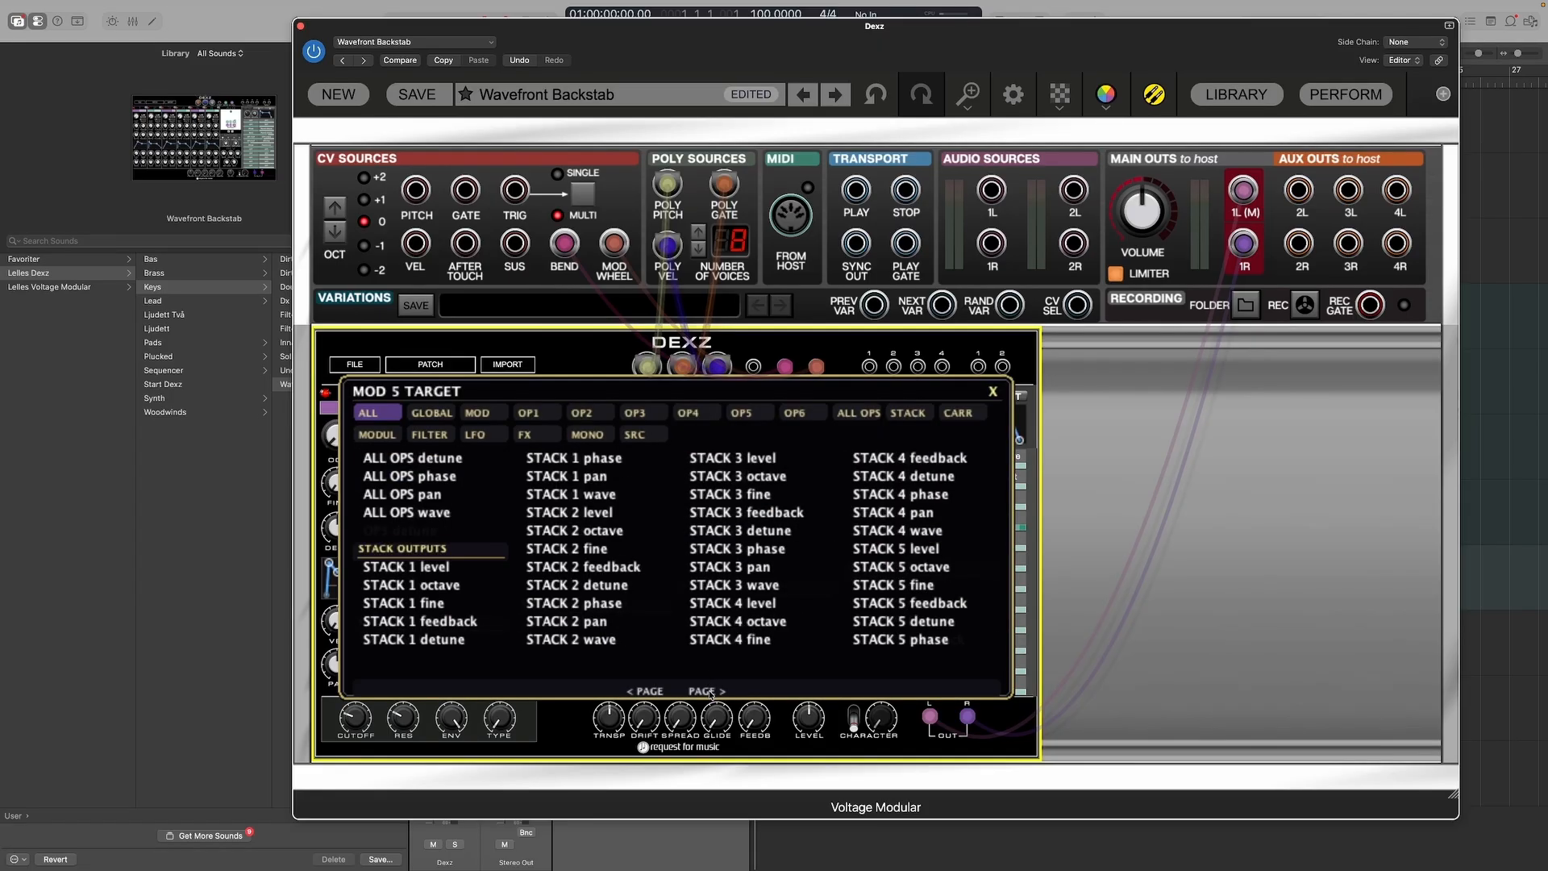
click(710, 691)
click(710, 692)
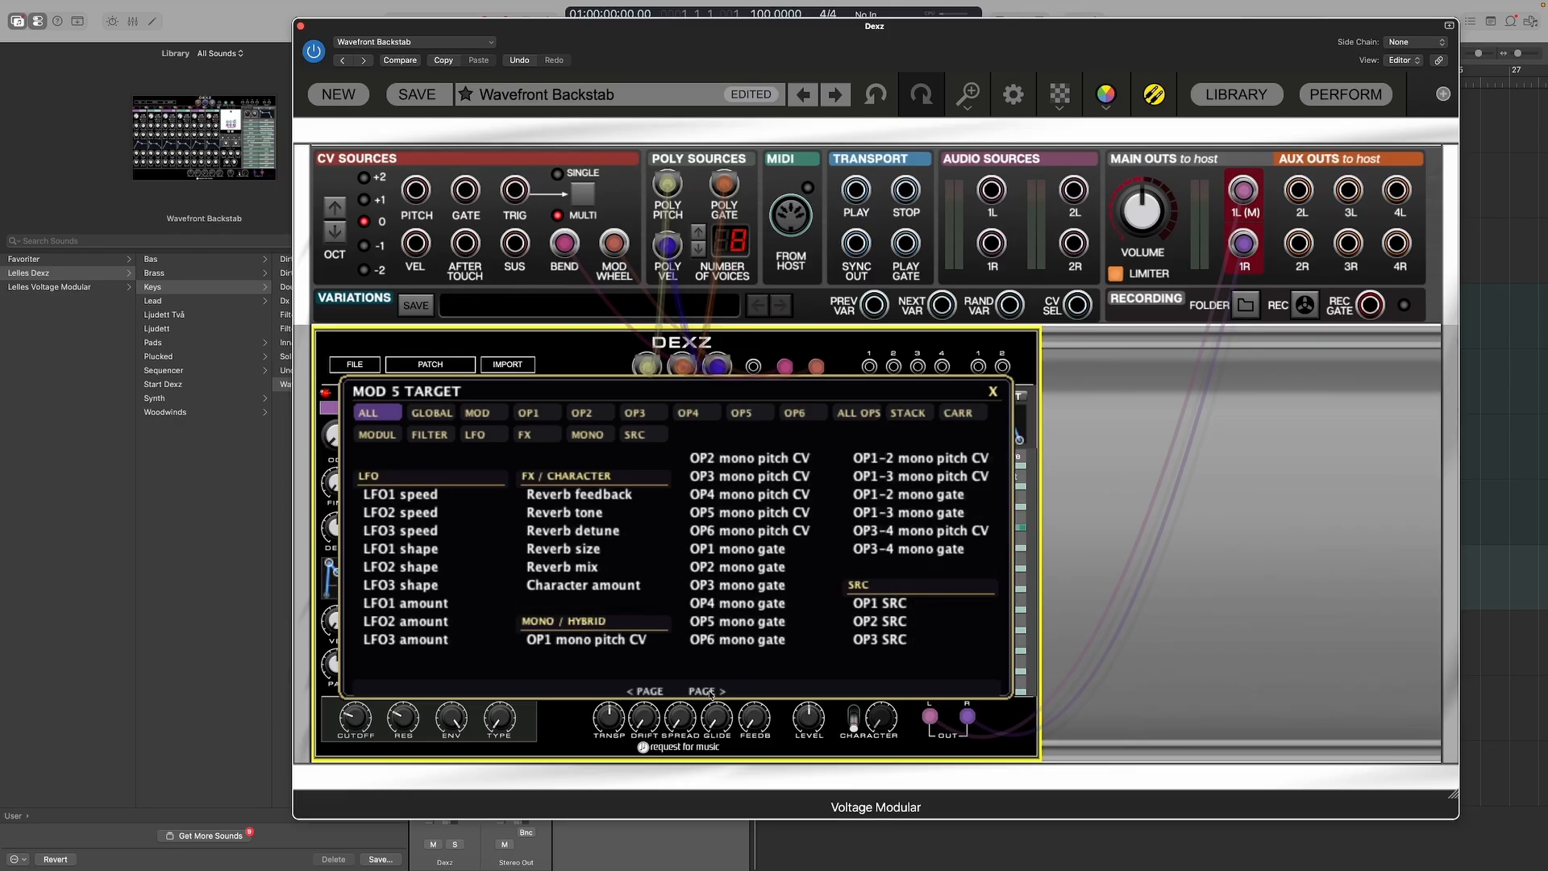
click(710, 692)
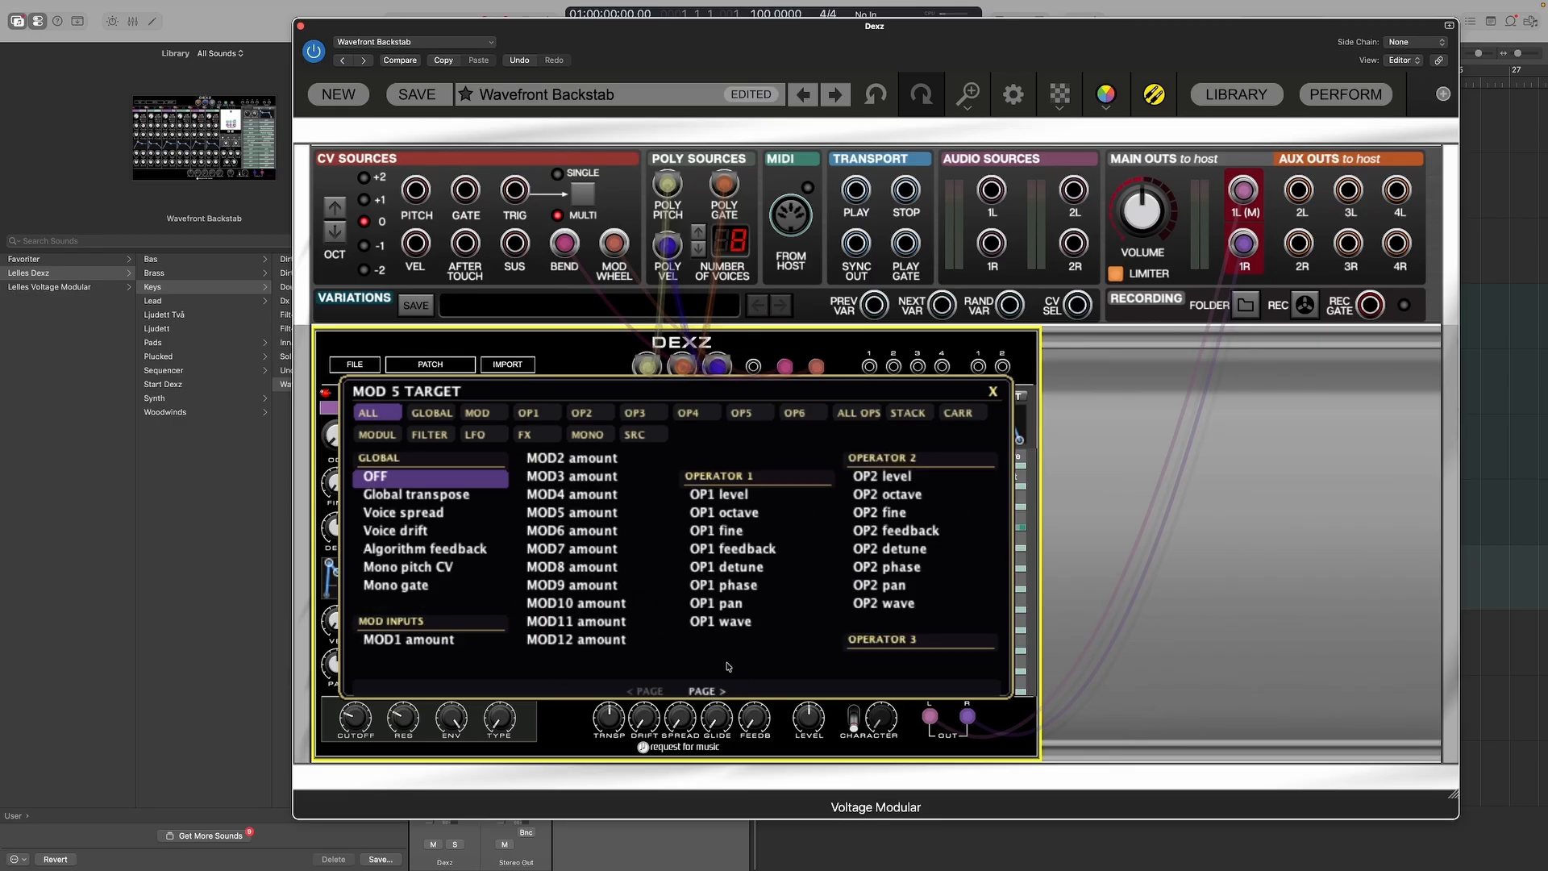
click(429, 412)
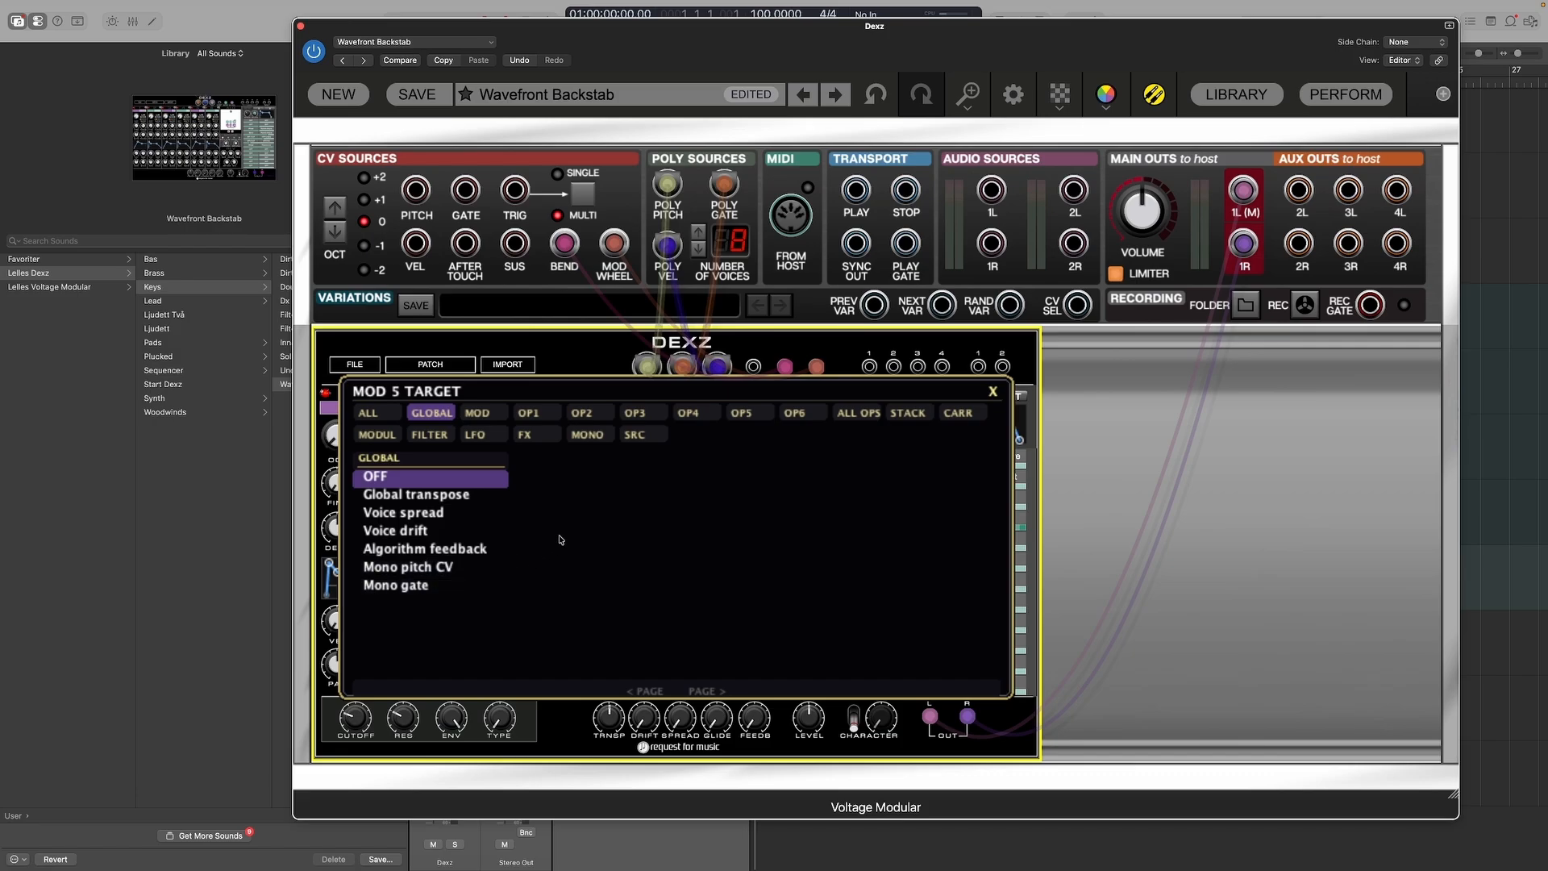
click(478, 413)
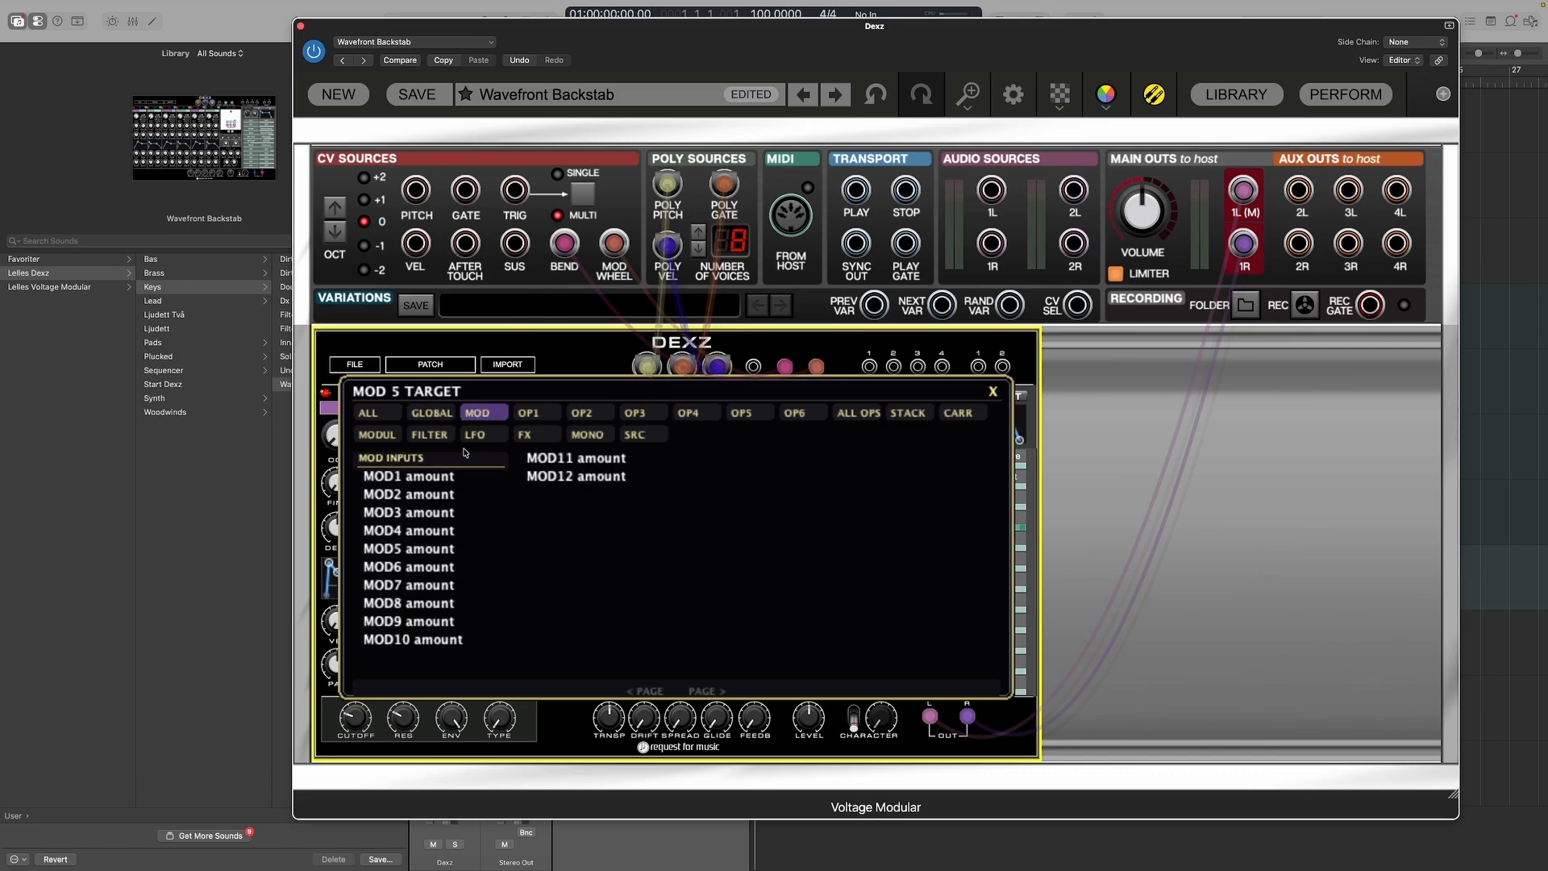
click(991, 393)
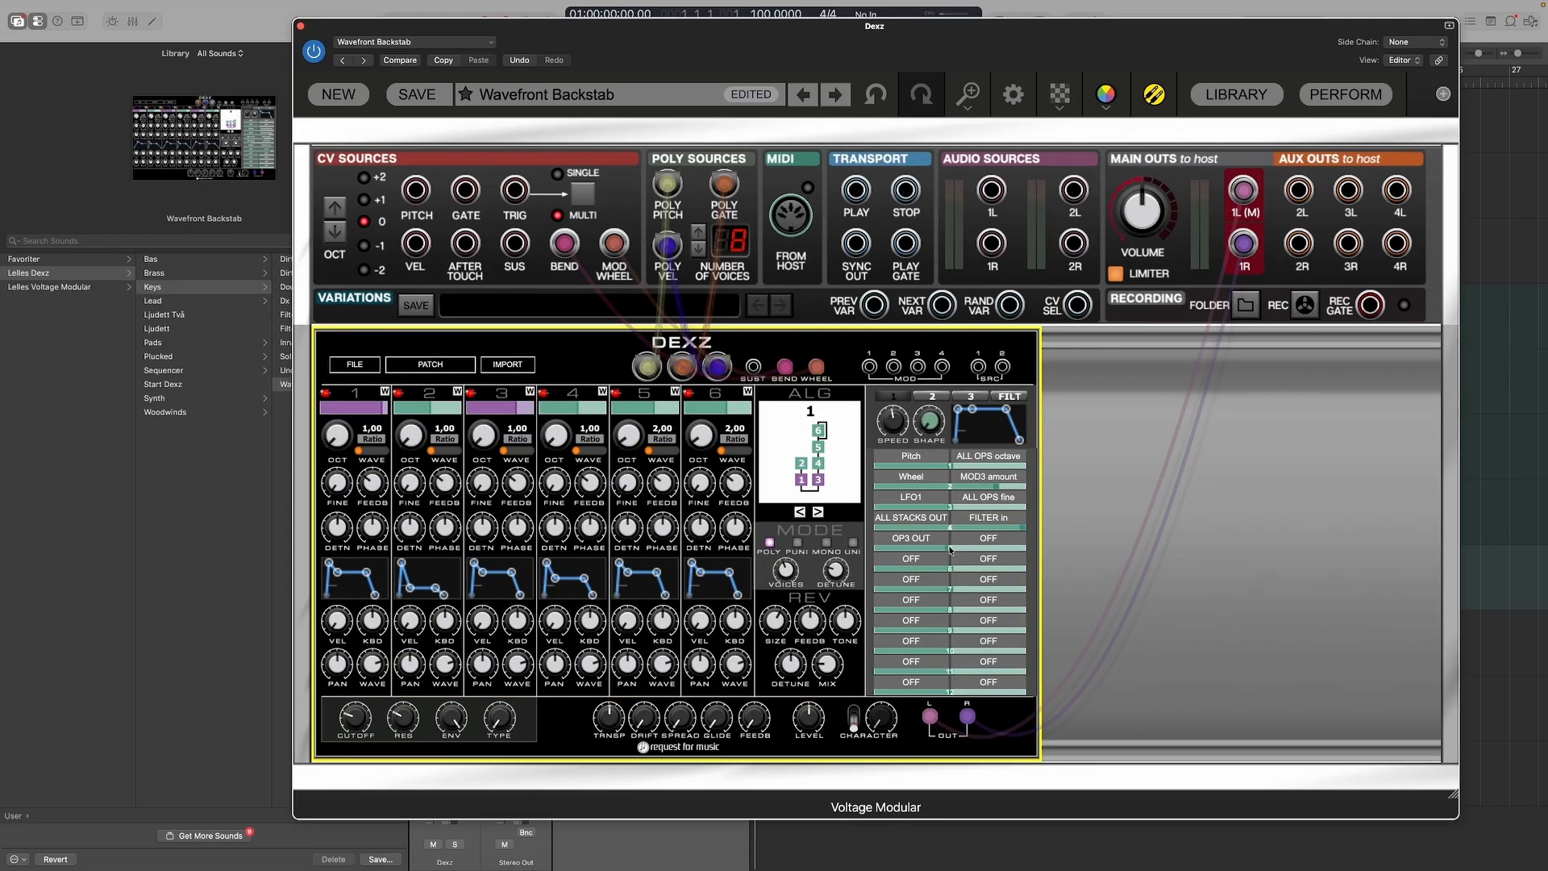
Step: Examine the operator 1 targets offered for modulation slot 5, from OP1 level to OP1 wave
mouse_move(951, 551)
mouse_down()
mouse_move(998, 549)
mouse_move(911, 550)
mouse_move(1007, 549)
mouse_move(949, 552)
mouse_up()
mouse_move(1022, 529)
mouse_down()
mouse_move(946, 533)
mouse_move(1031, 531)
mouse_up()
click(985, 561)
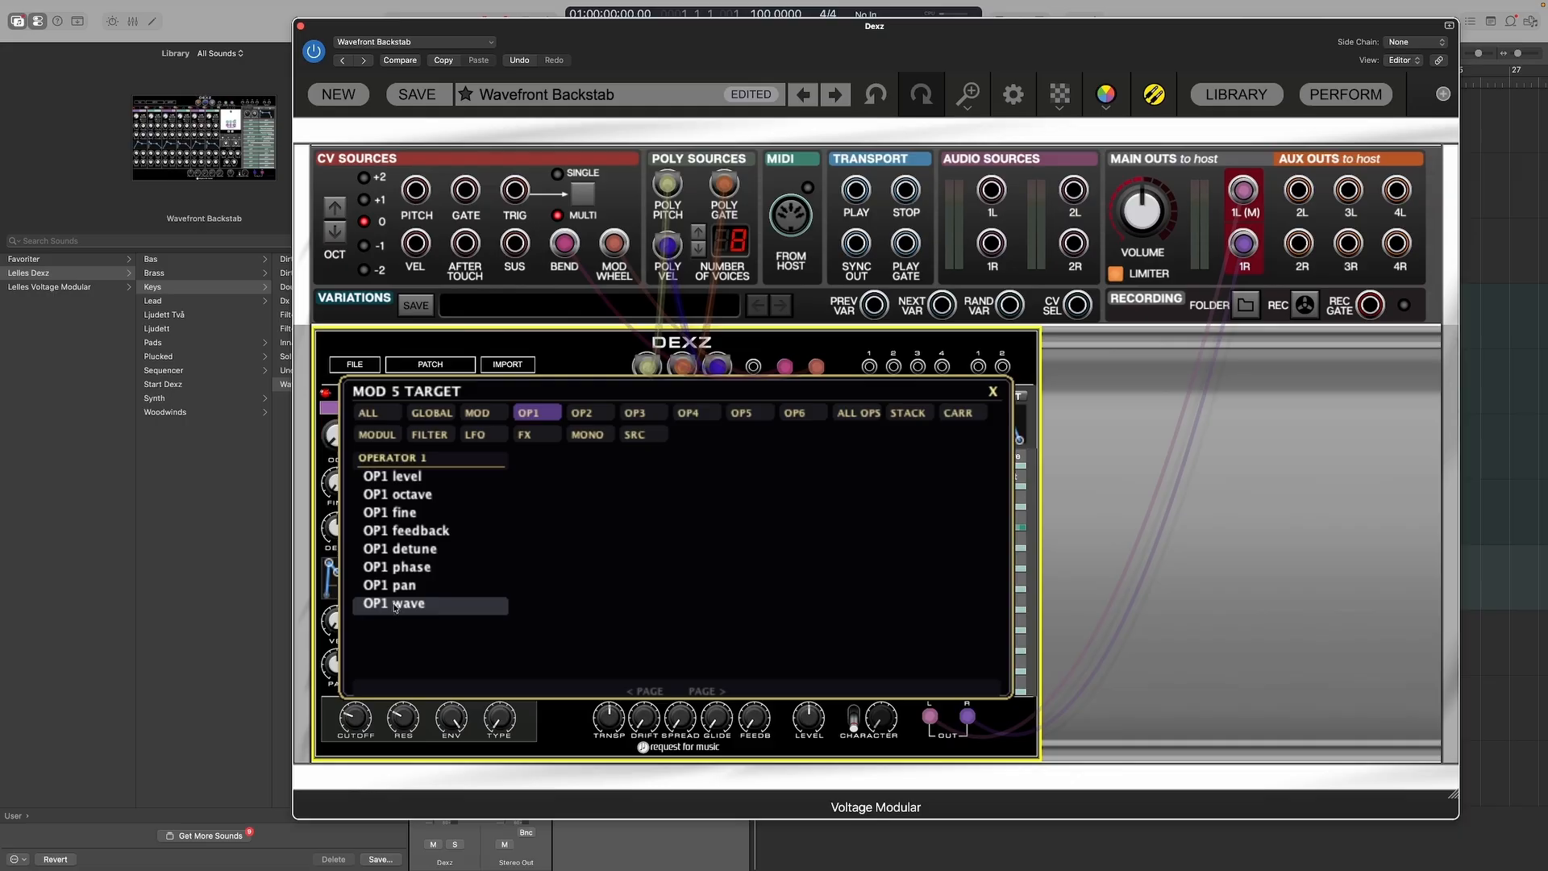
click(994, 393)
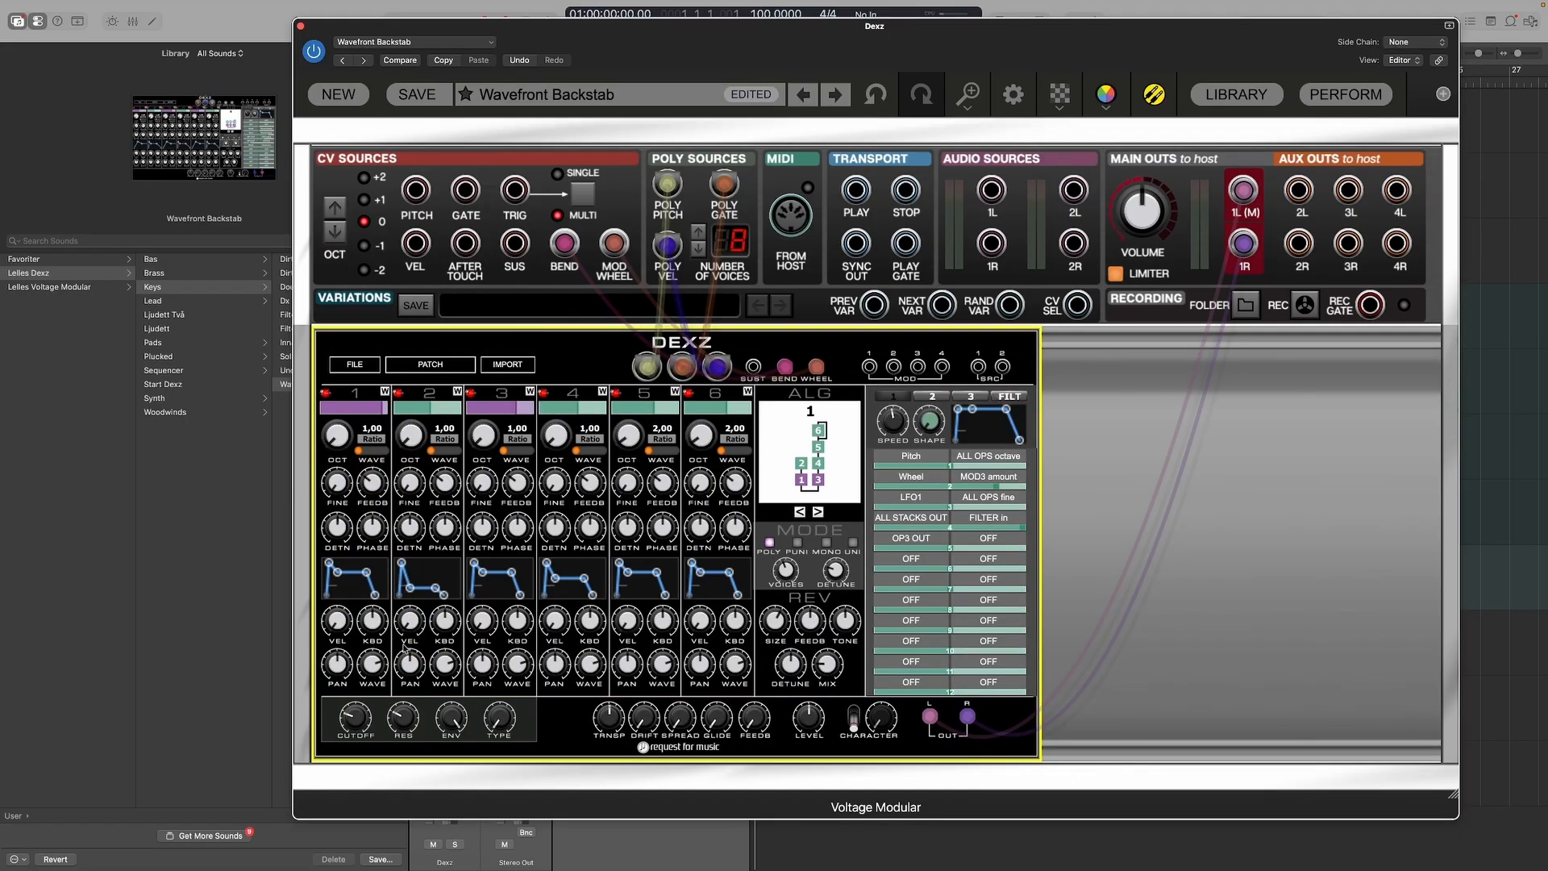
Step: Try different settings of the OP2 waveform selector
mouse_move(376, 663)
mouse_move(446, 456)
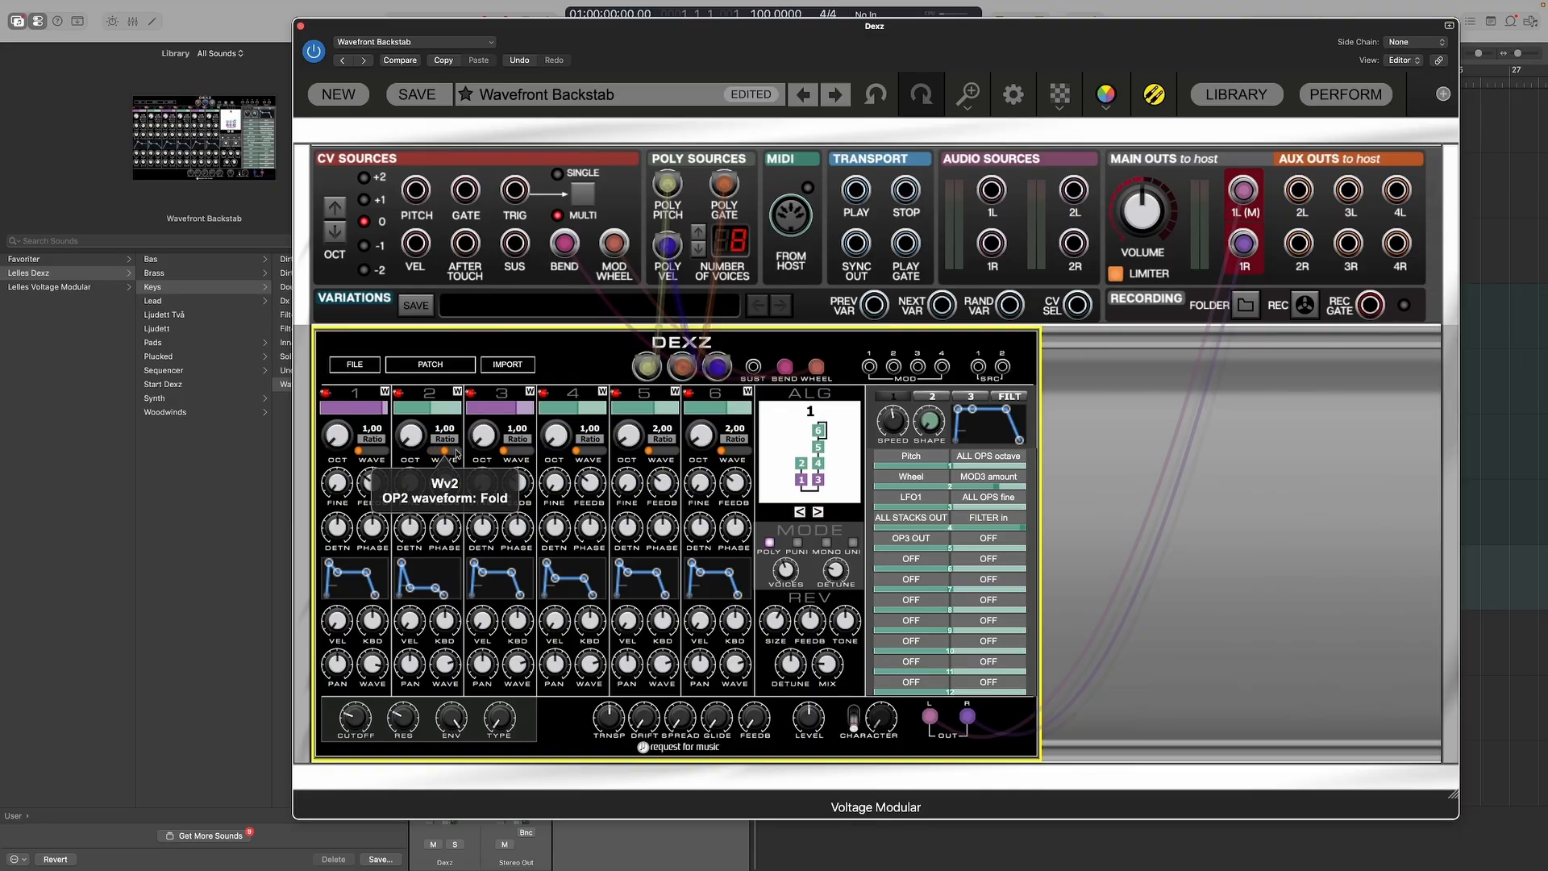
drag(446, 456, 435, 454)
drag(435, 454, 470, 457)
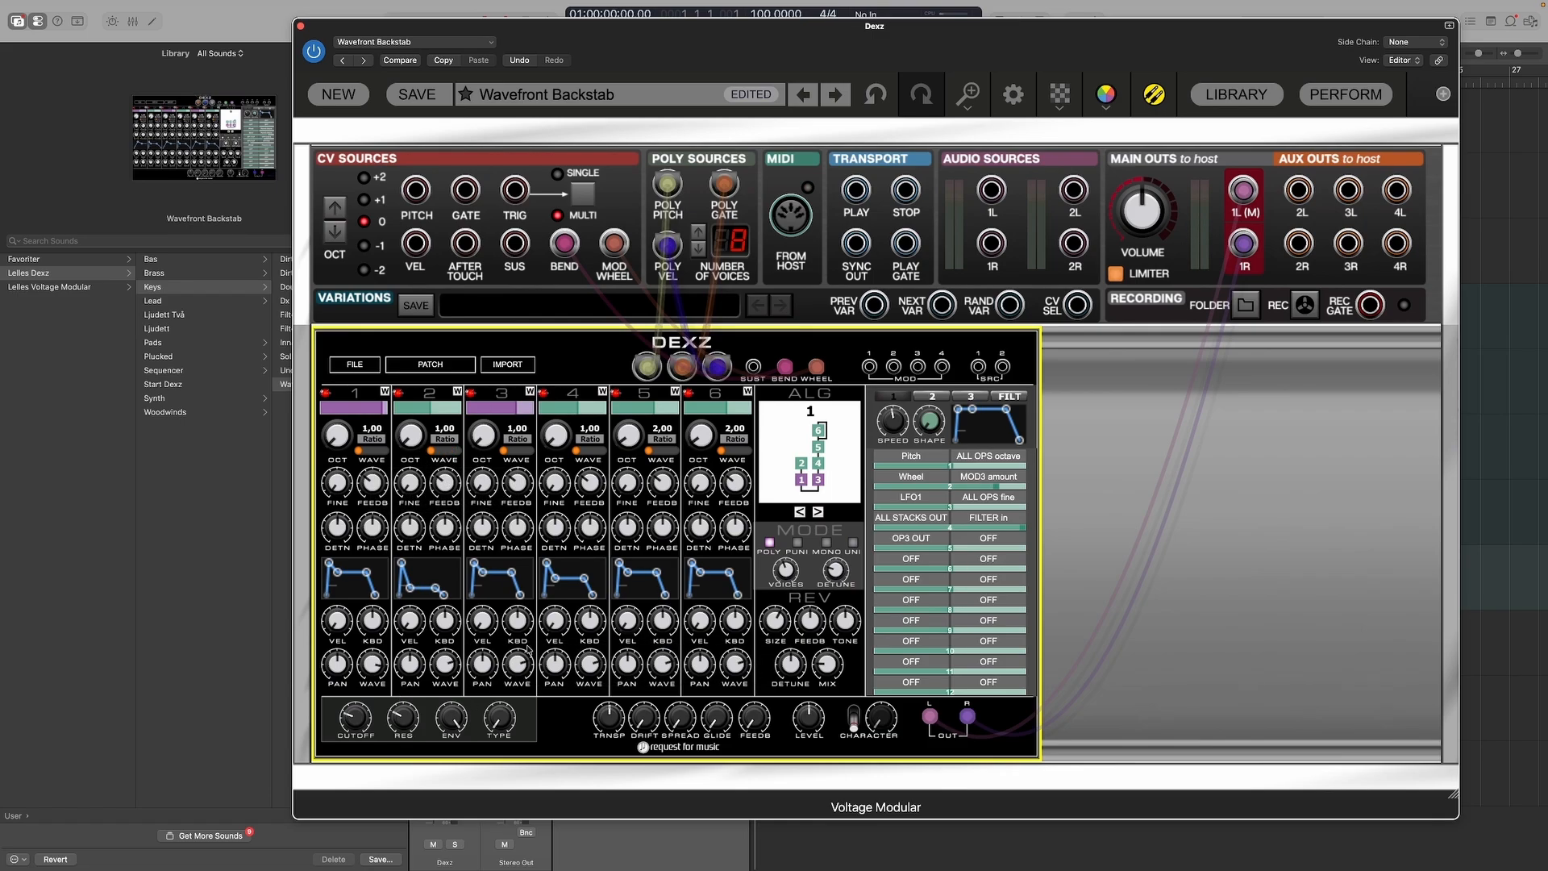
Step: Compare the individual targets offered for operators 1 to 6 in modulation slot 5
click(989, 538)
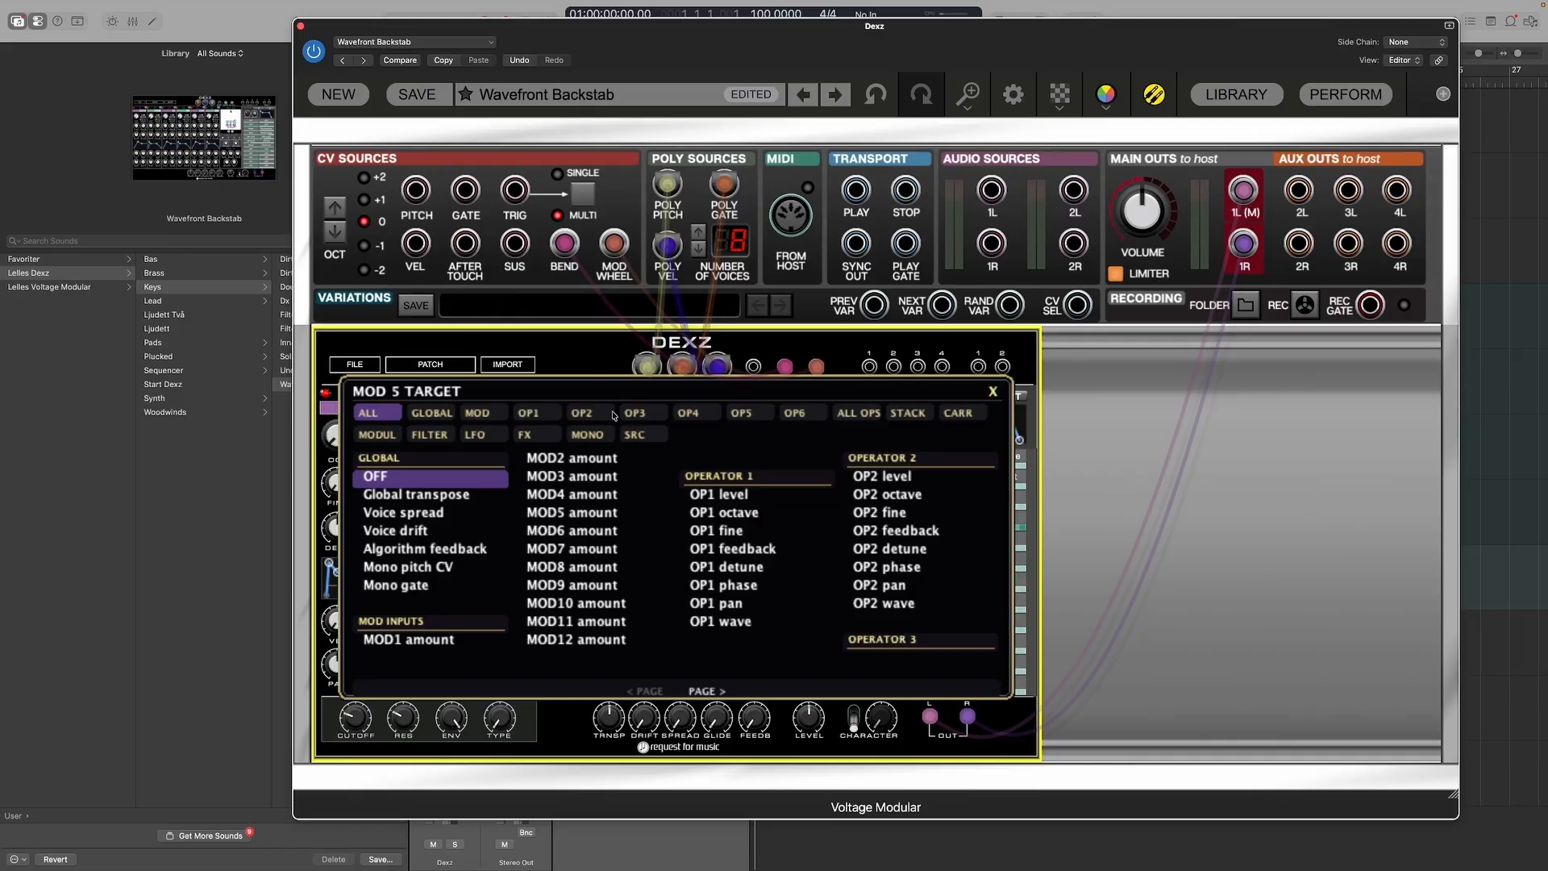
click(517, 413)
click(569, 413)
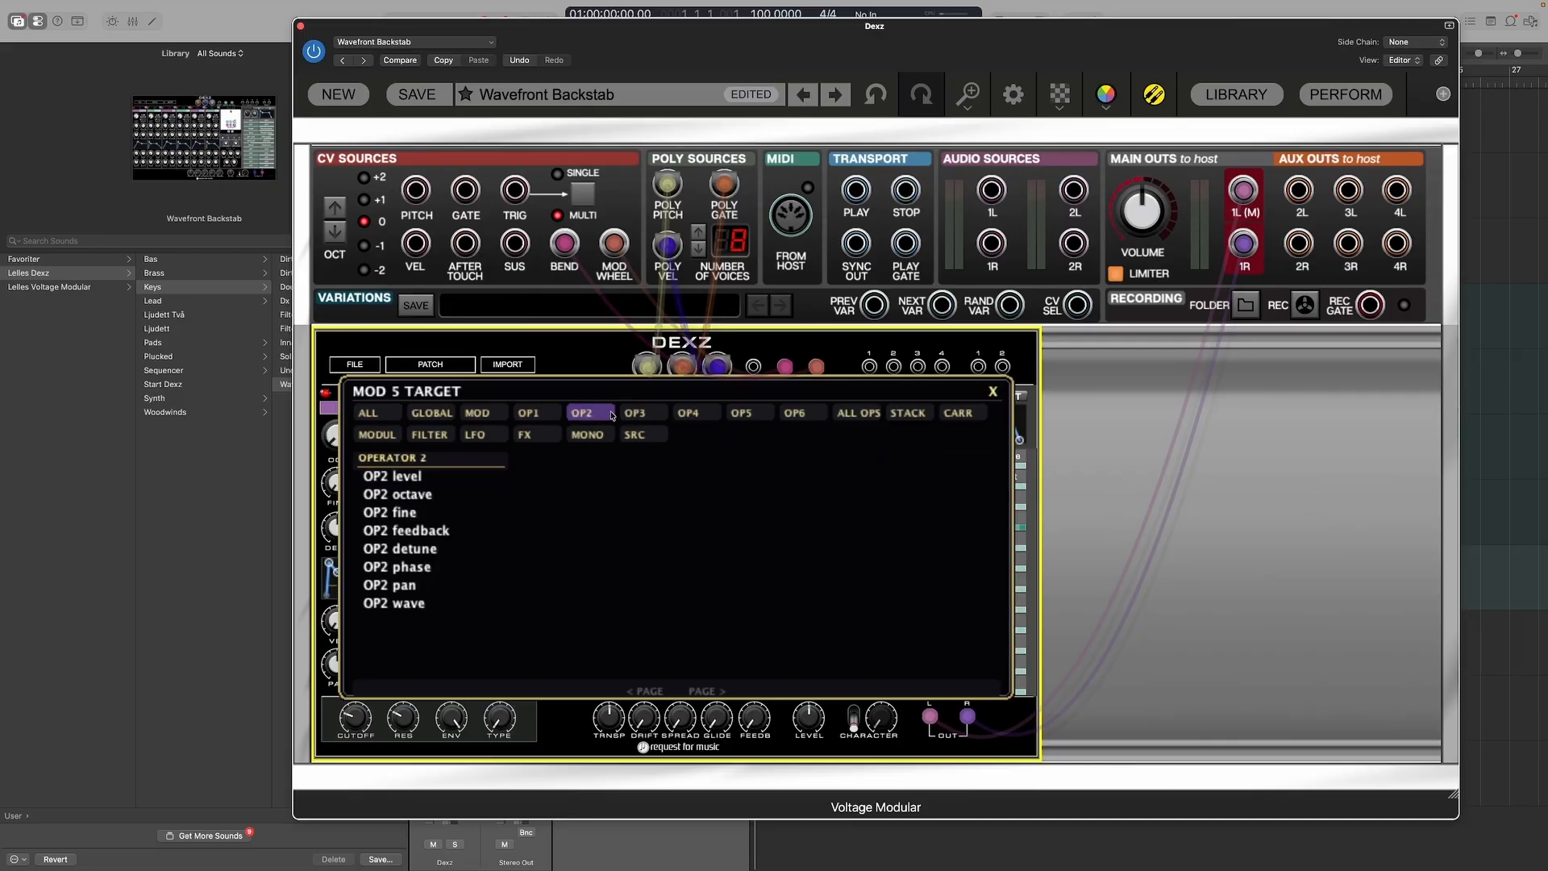
click(637, 414)
click(693, 413)
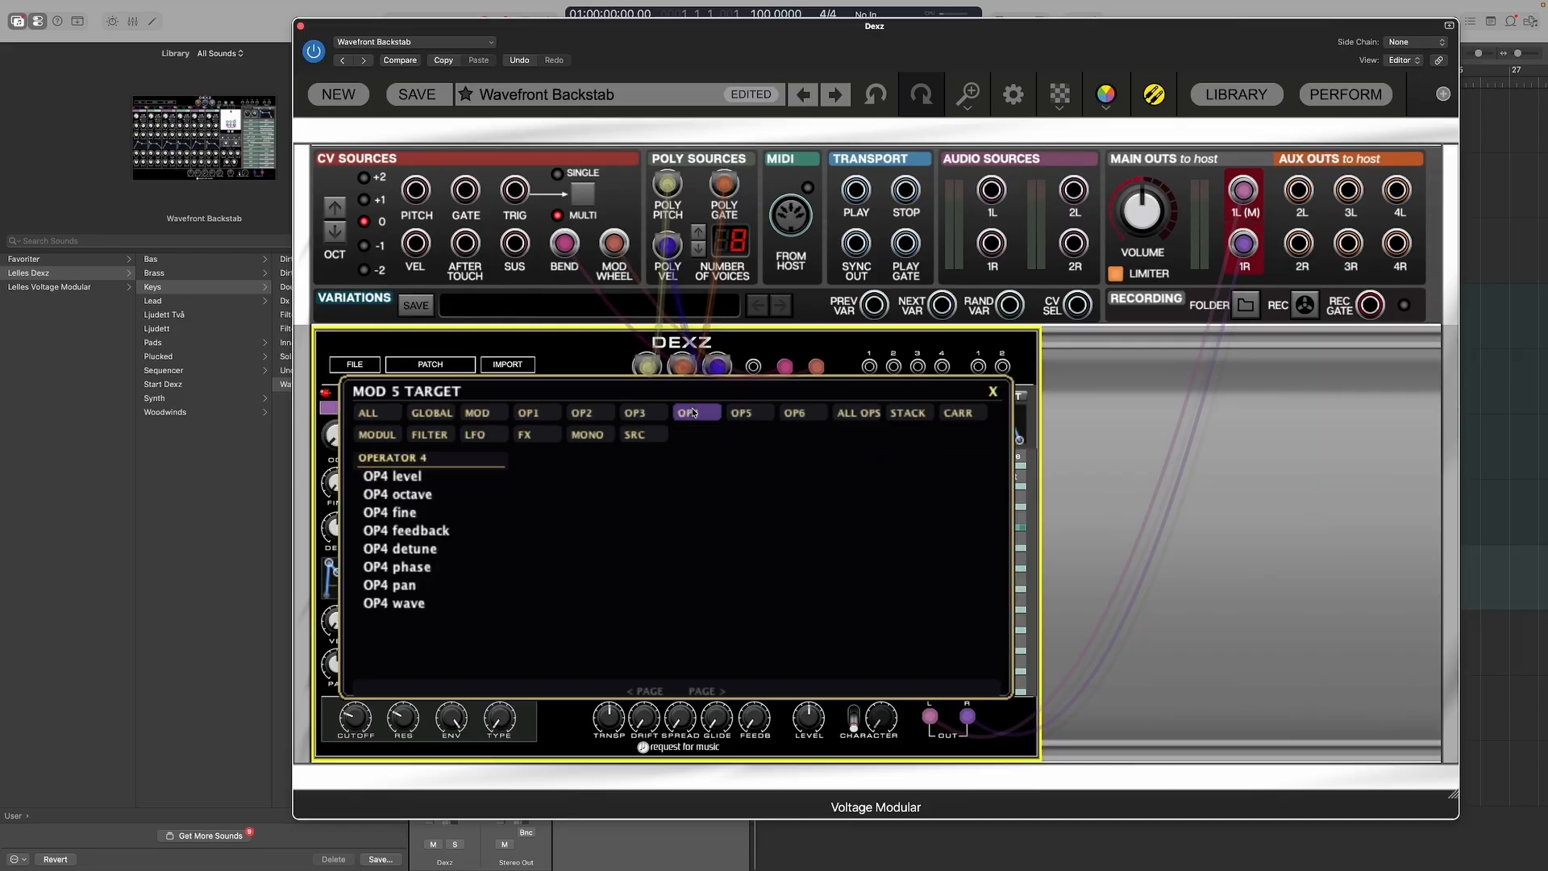
click(750, 415)
click(810, 413)
click(643, 415)
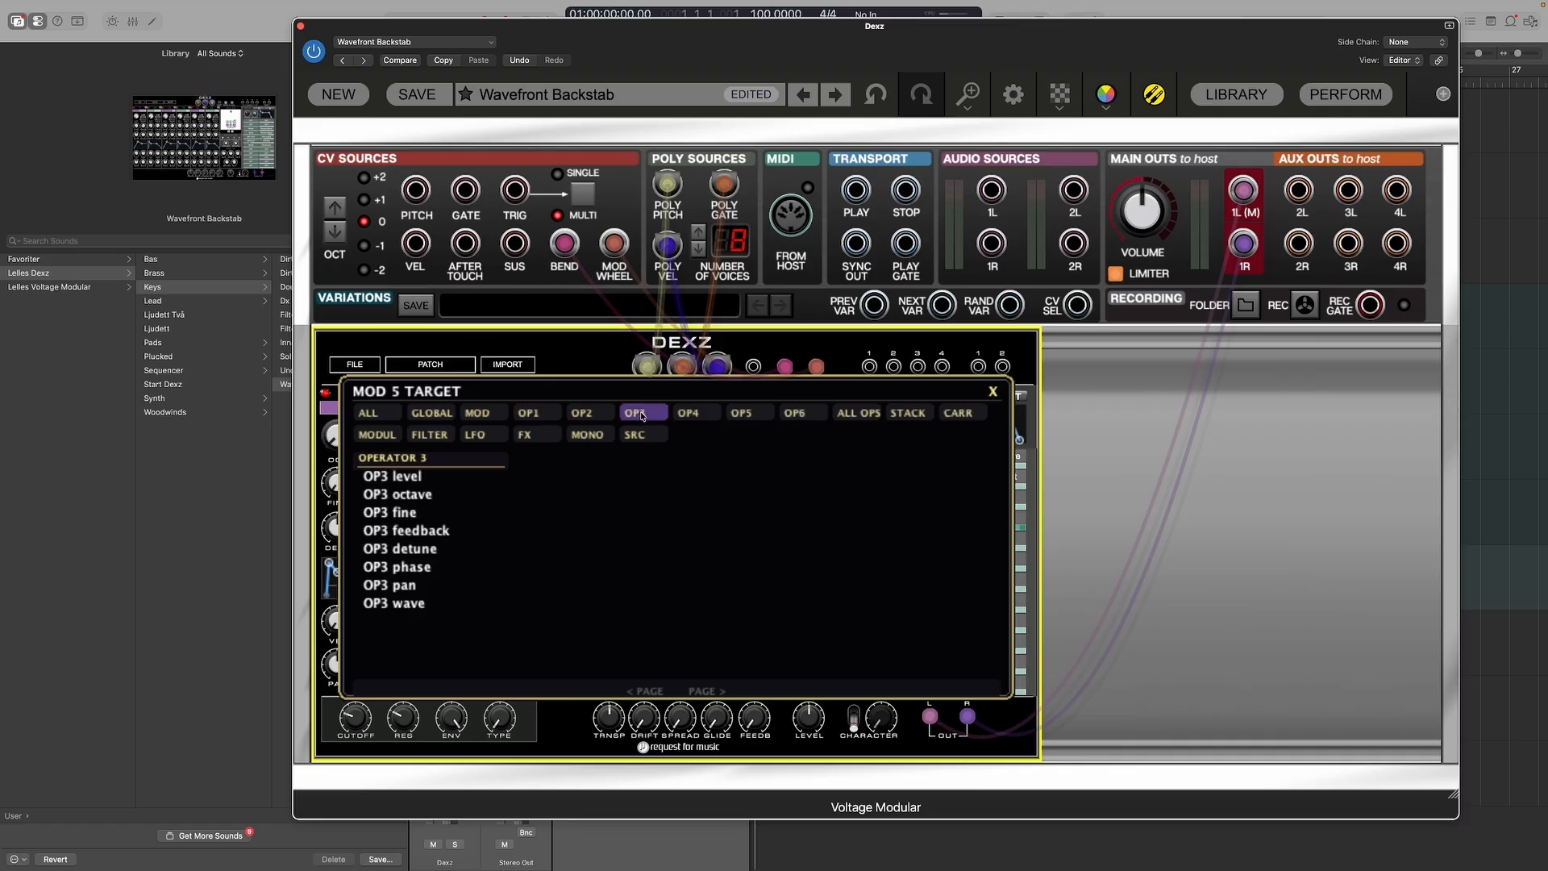
click(682, 415)
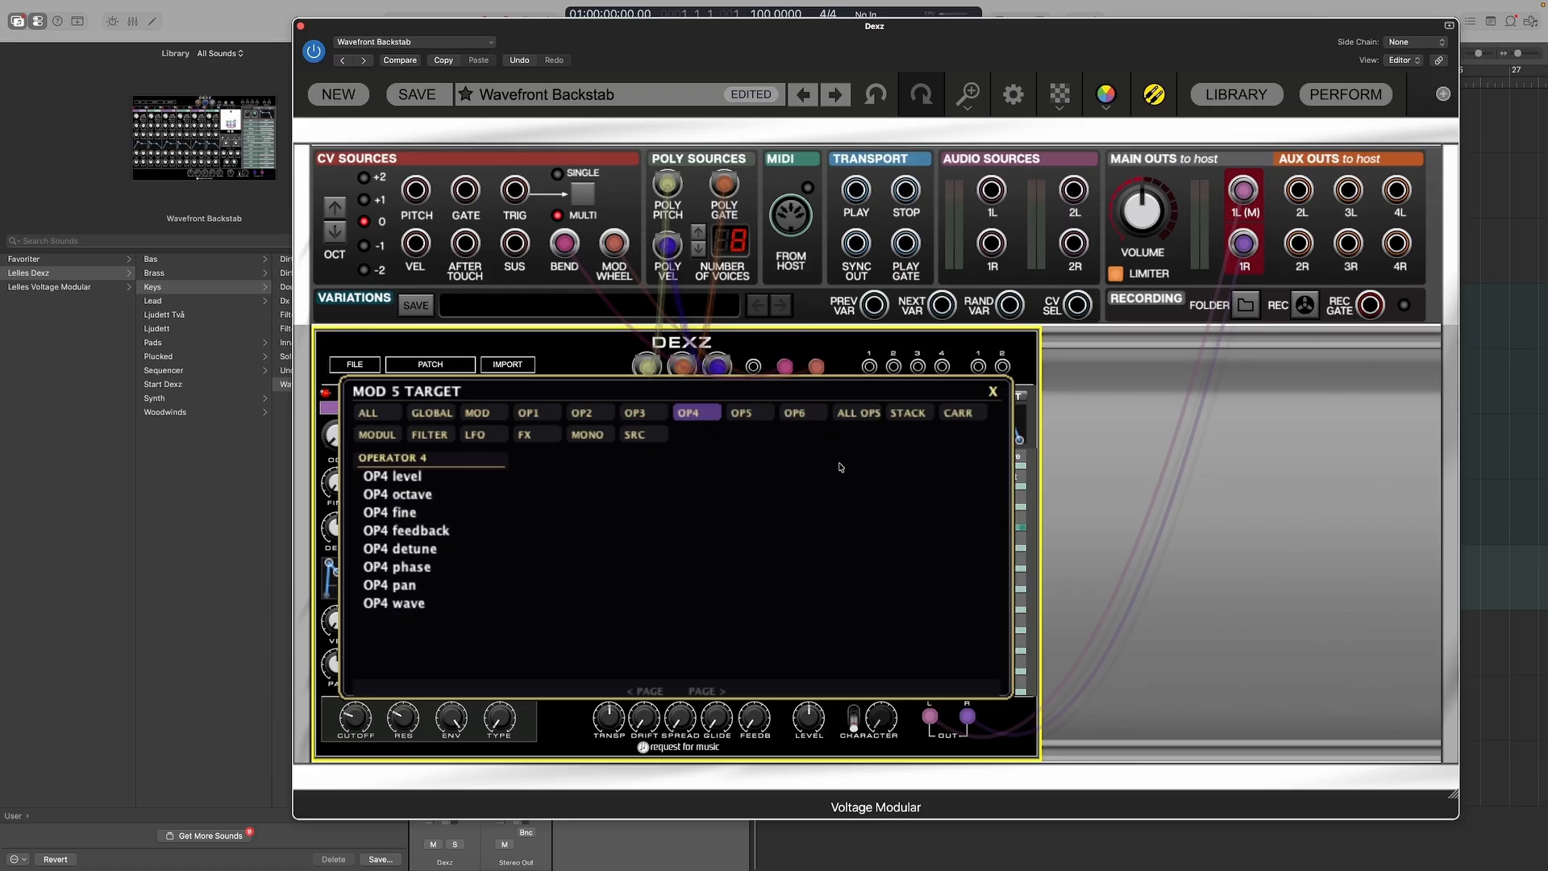
Step: Examine the modulation slot 5 targets that address all operators, stack outputs, all carriers and all modulators
click(855, 415)
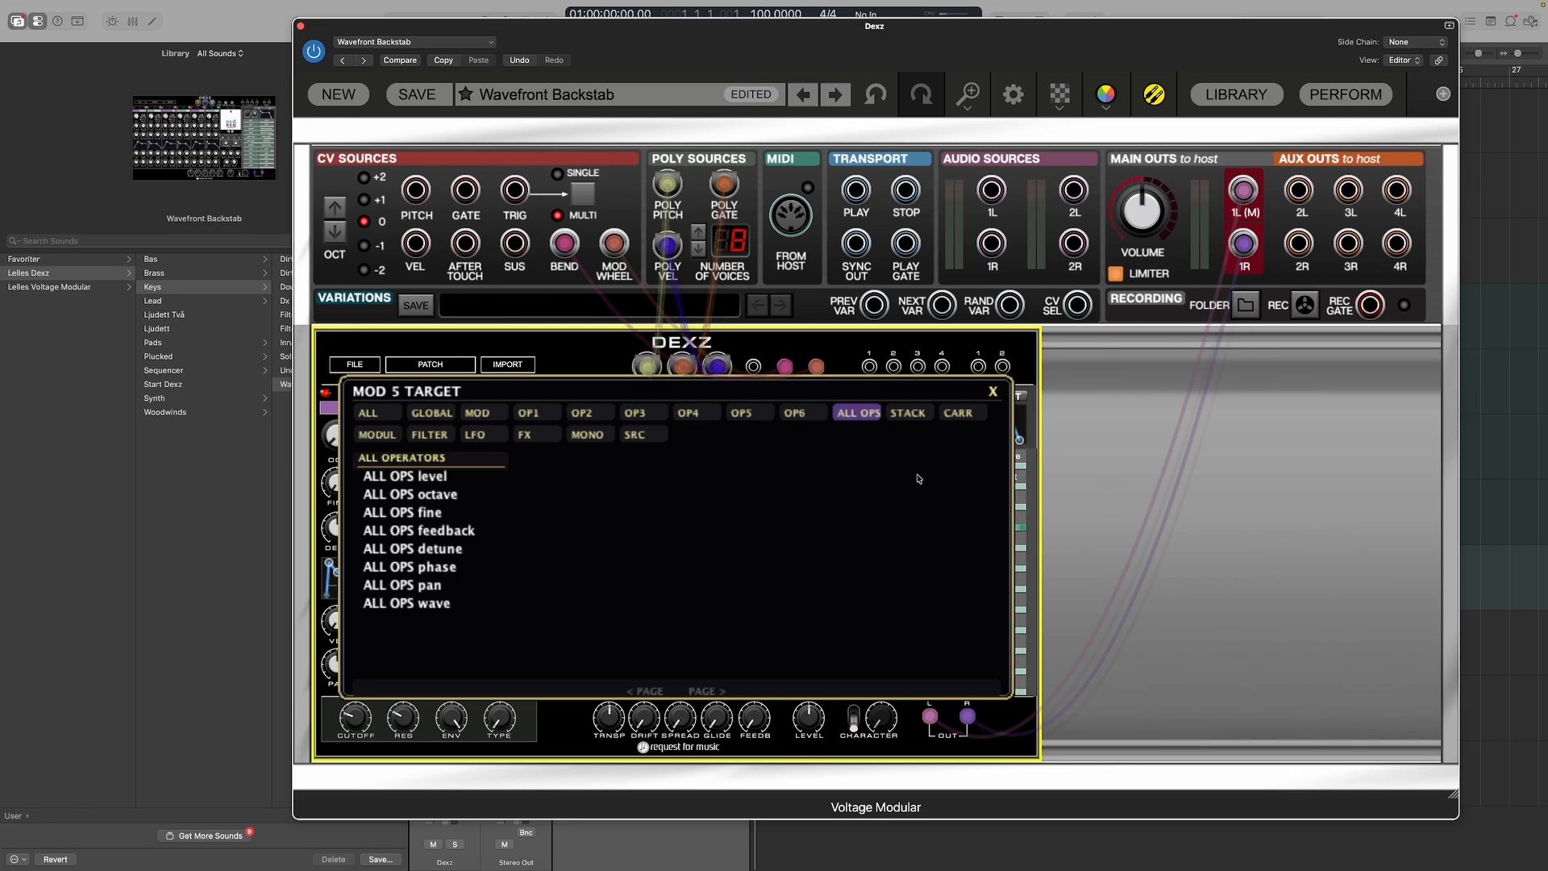
click(909, 412)
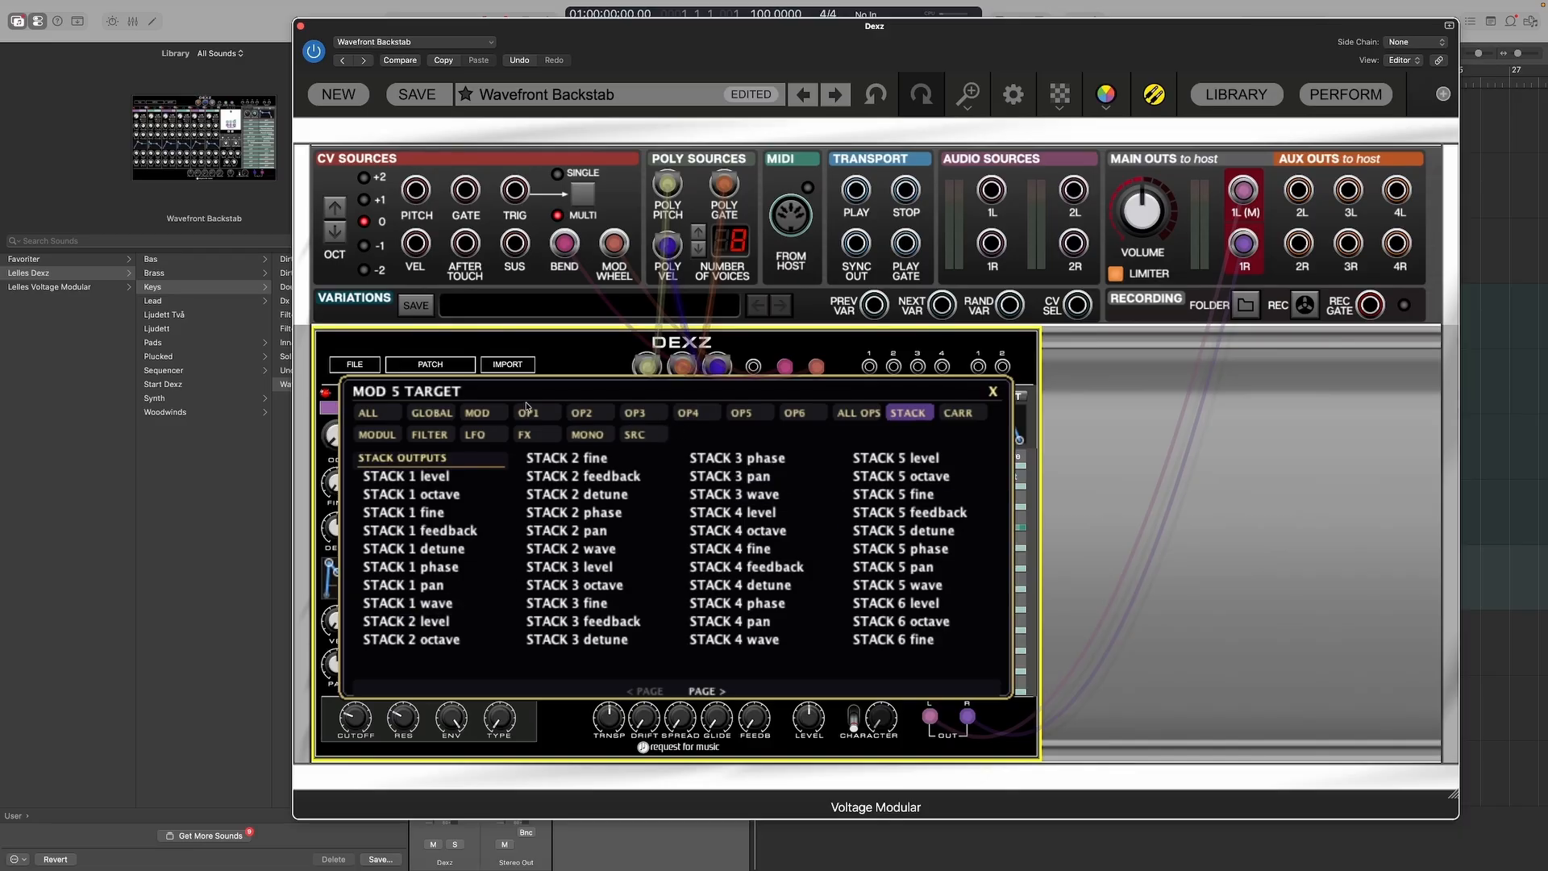
click(958, 414)
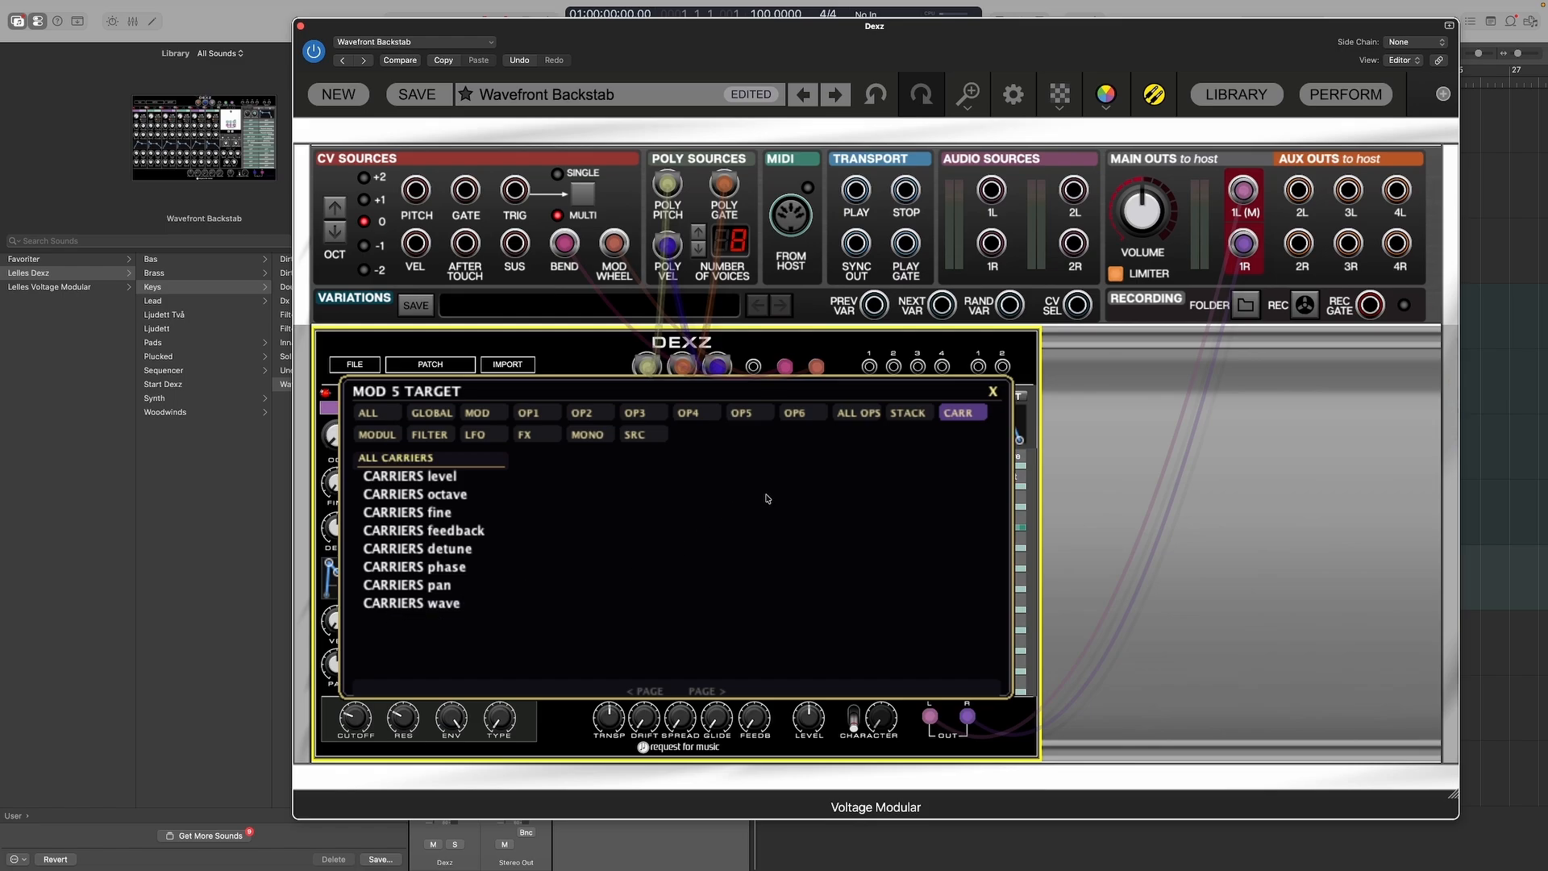
click(371, 437)
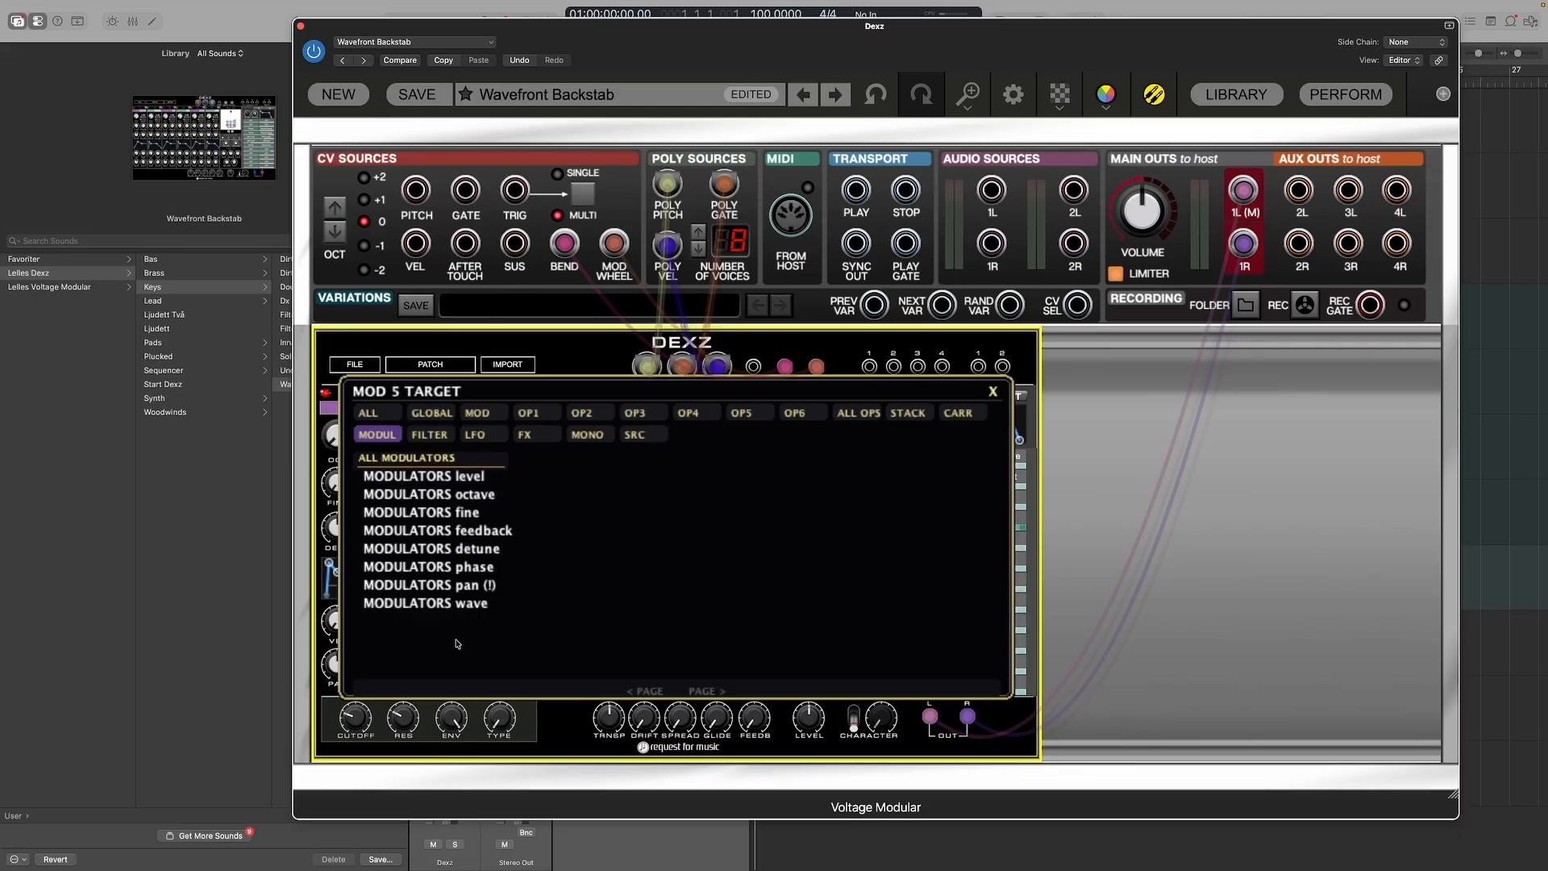
Step: Examine the filter, LFO, FX/character and mono/hybrid targets offered for modulation slot 5
click(429, 435)
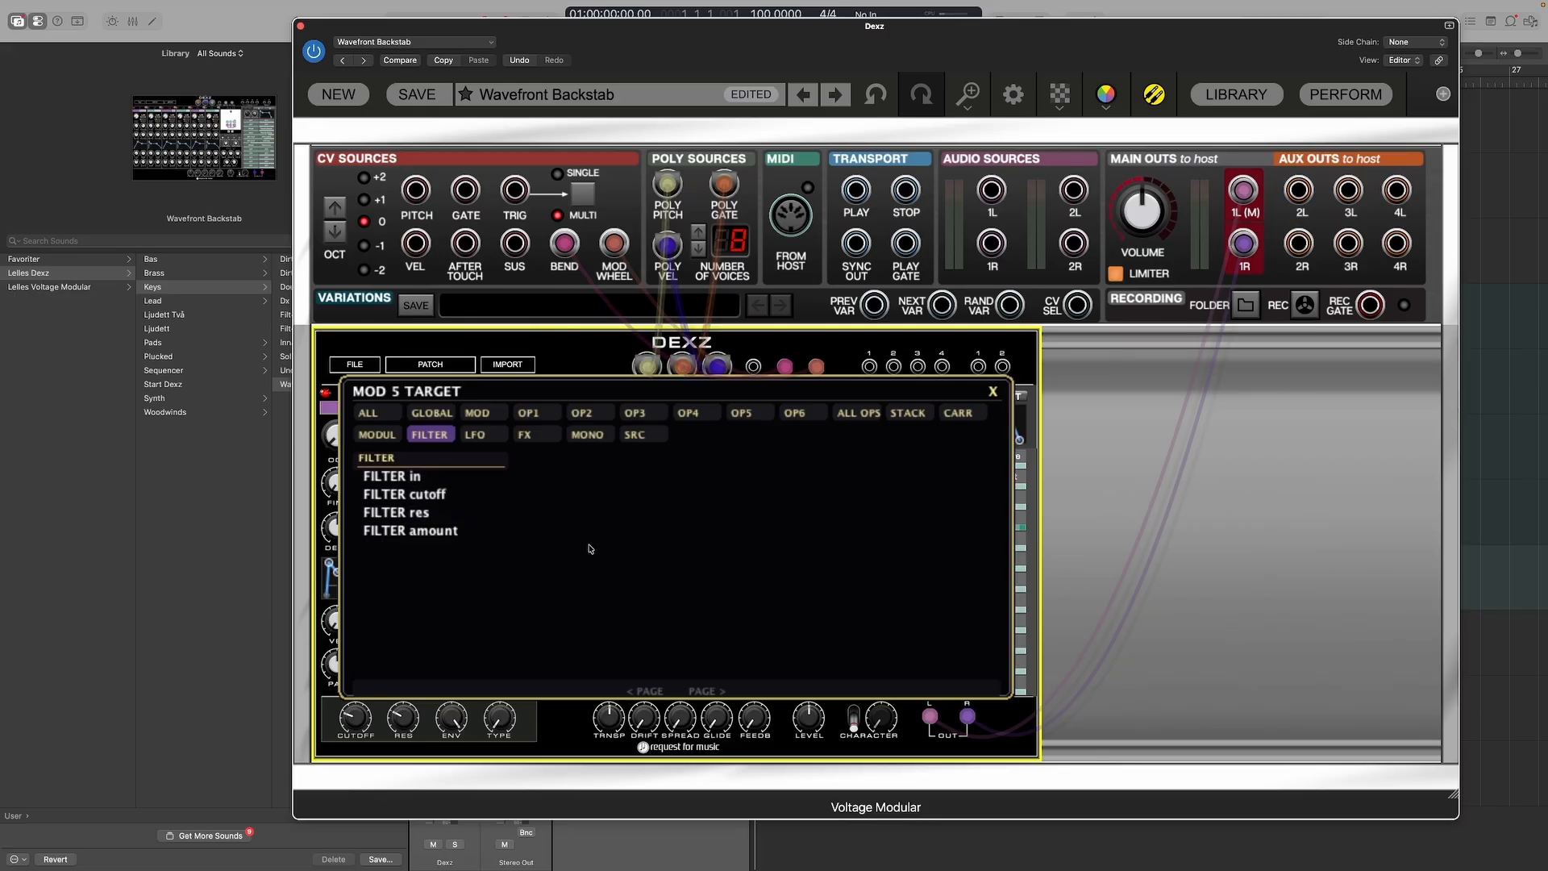
click(489, 438)
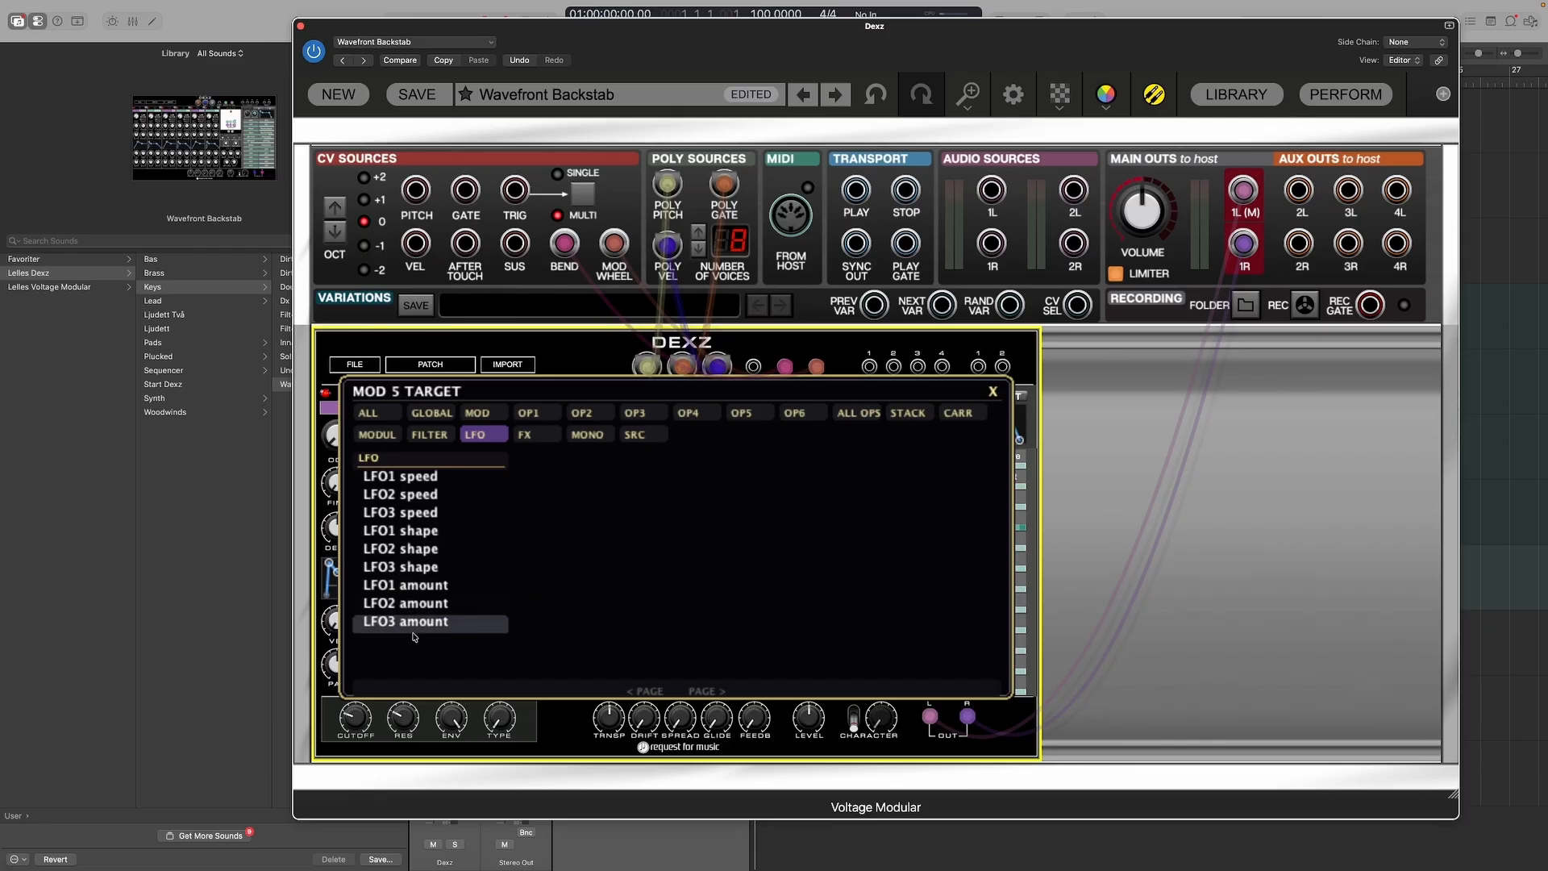
click(535, 436)
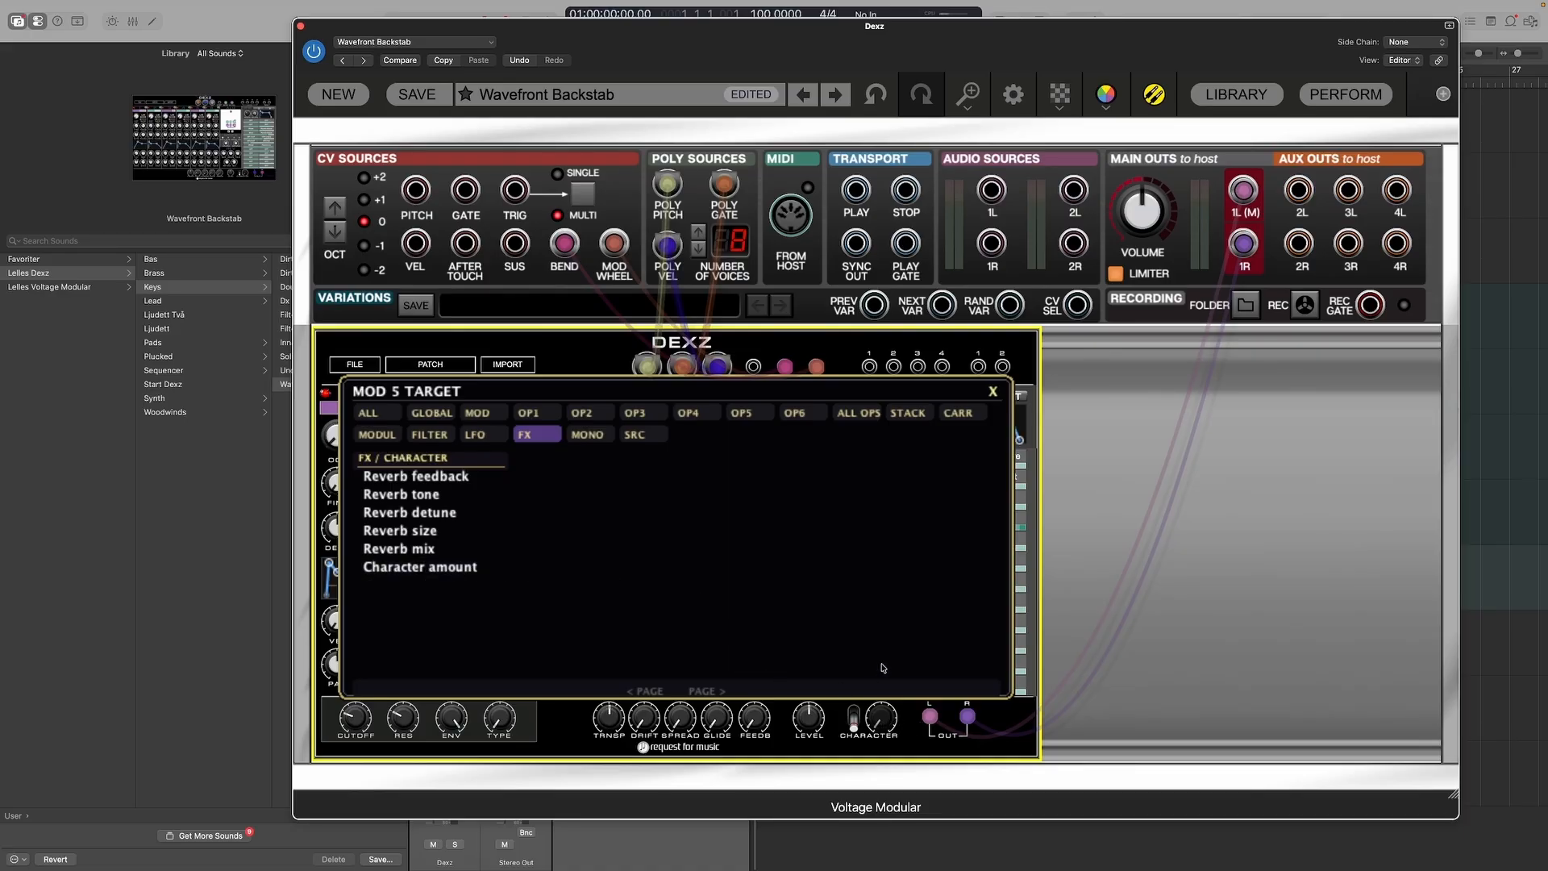
click(587, 434)
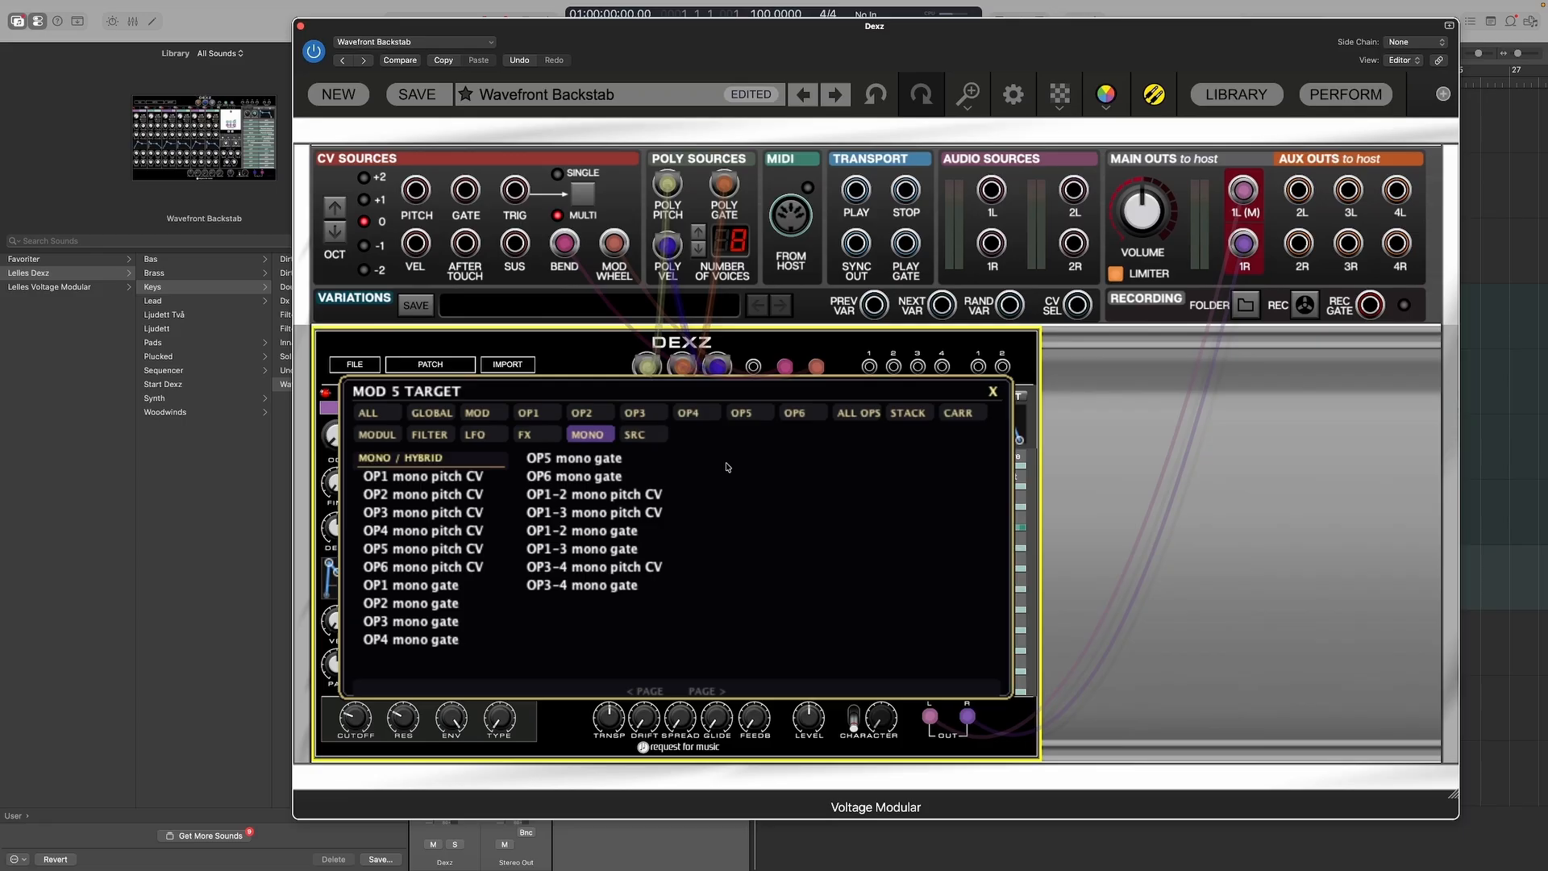
Step: Examine the SRC targets for modulation slot 5, from OP1 SRC to OP6 SRC, and leave the target list without choosing one
click(643, 440)
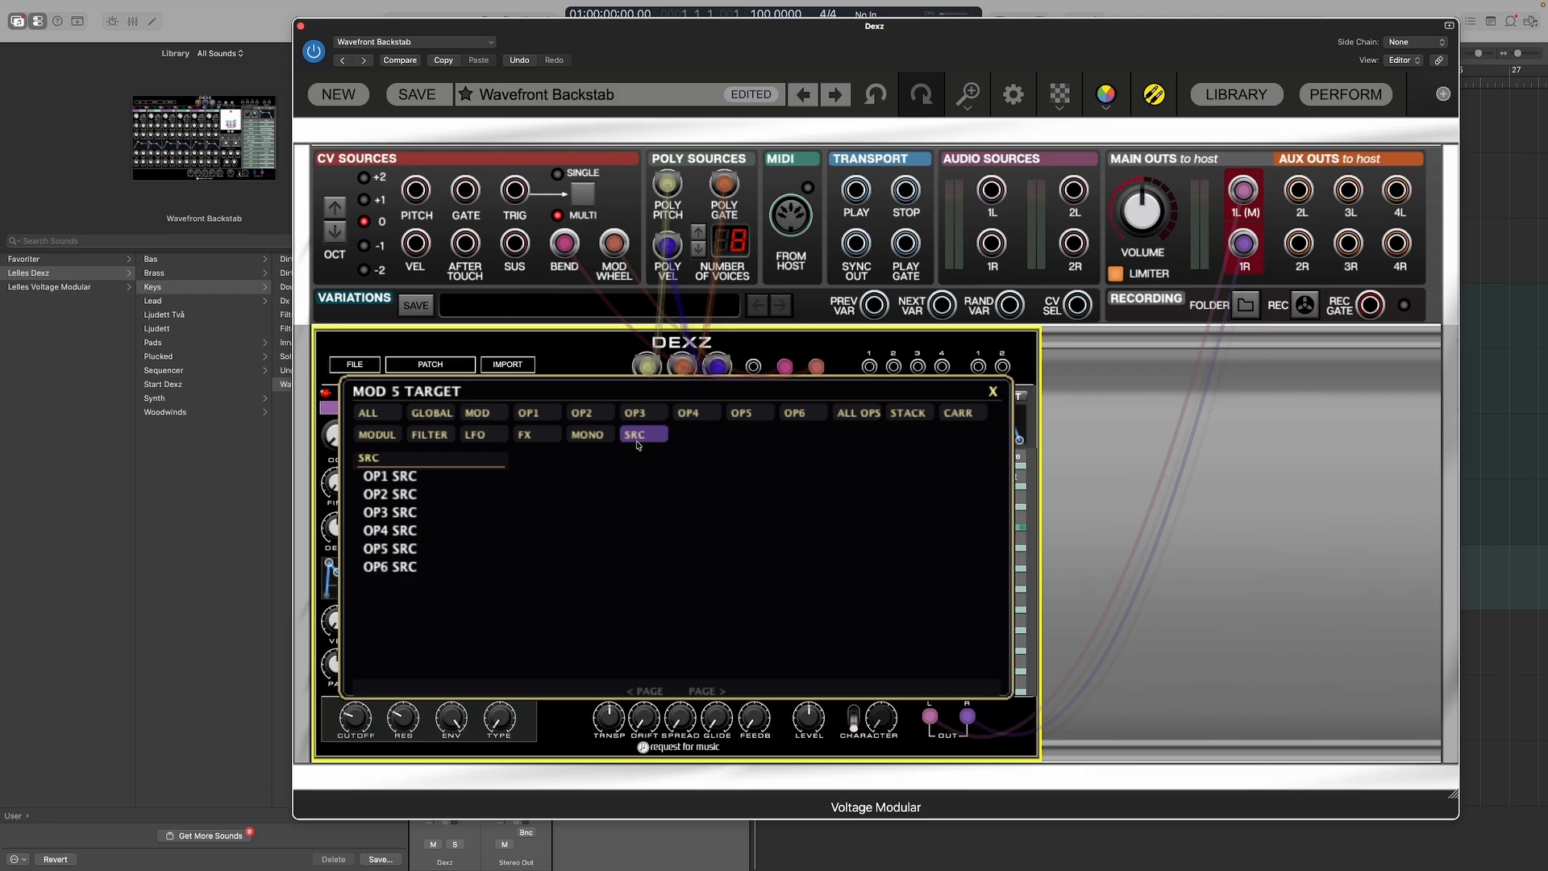
click(997, 393)
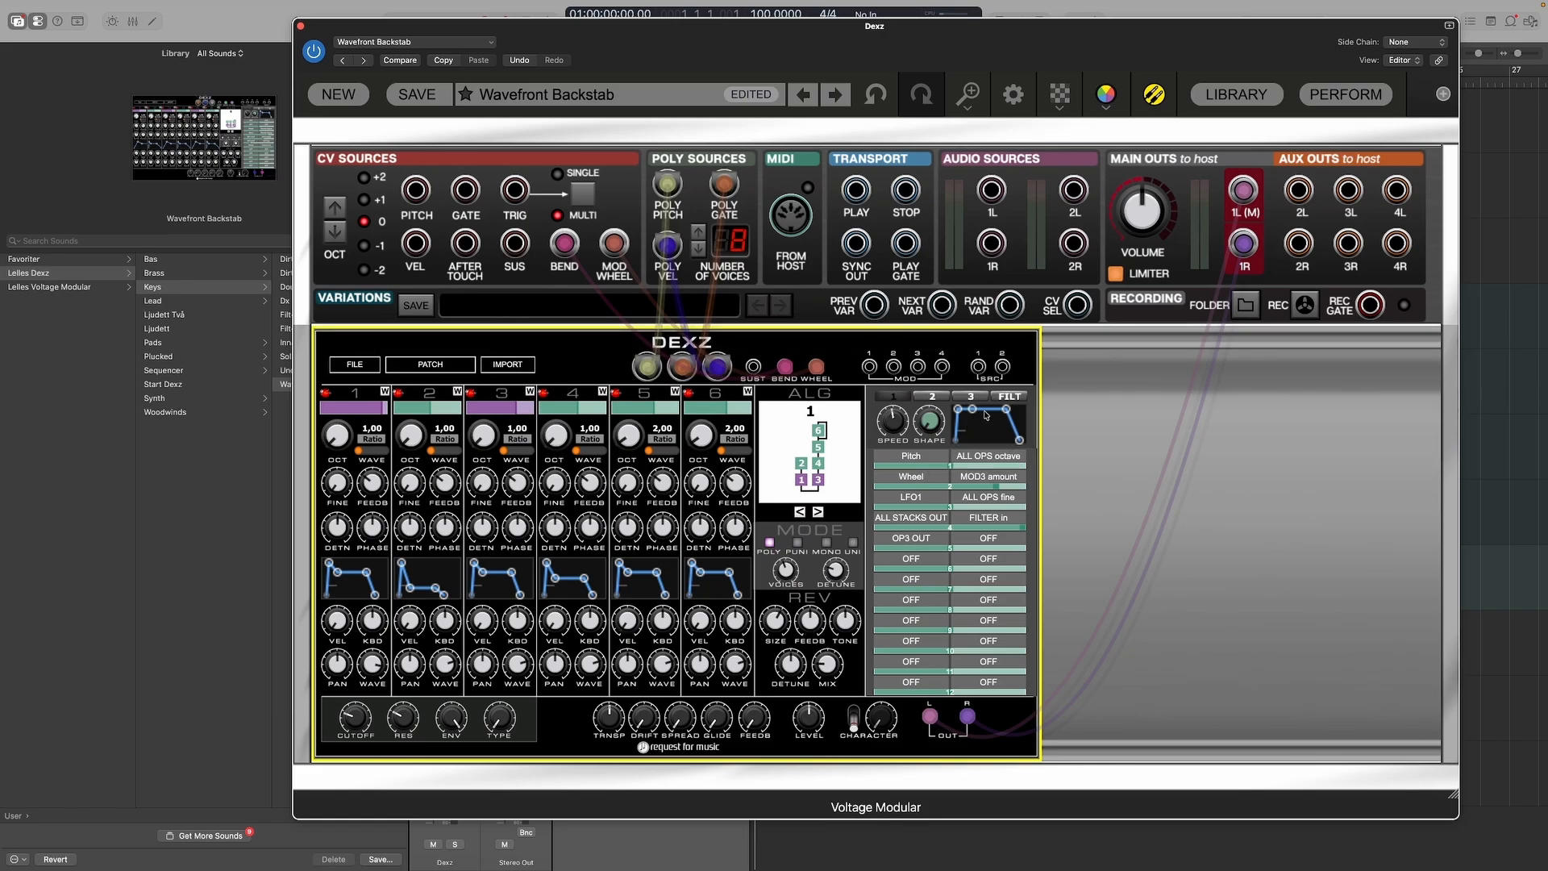
click(988, 539)
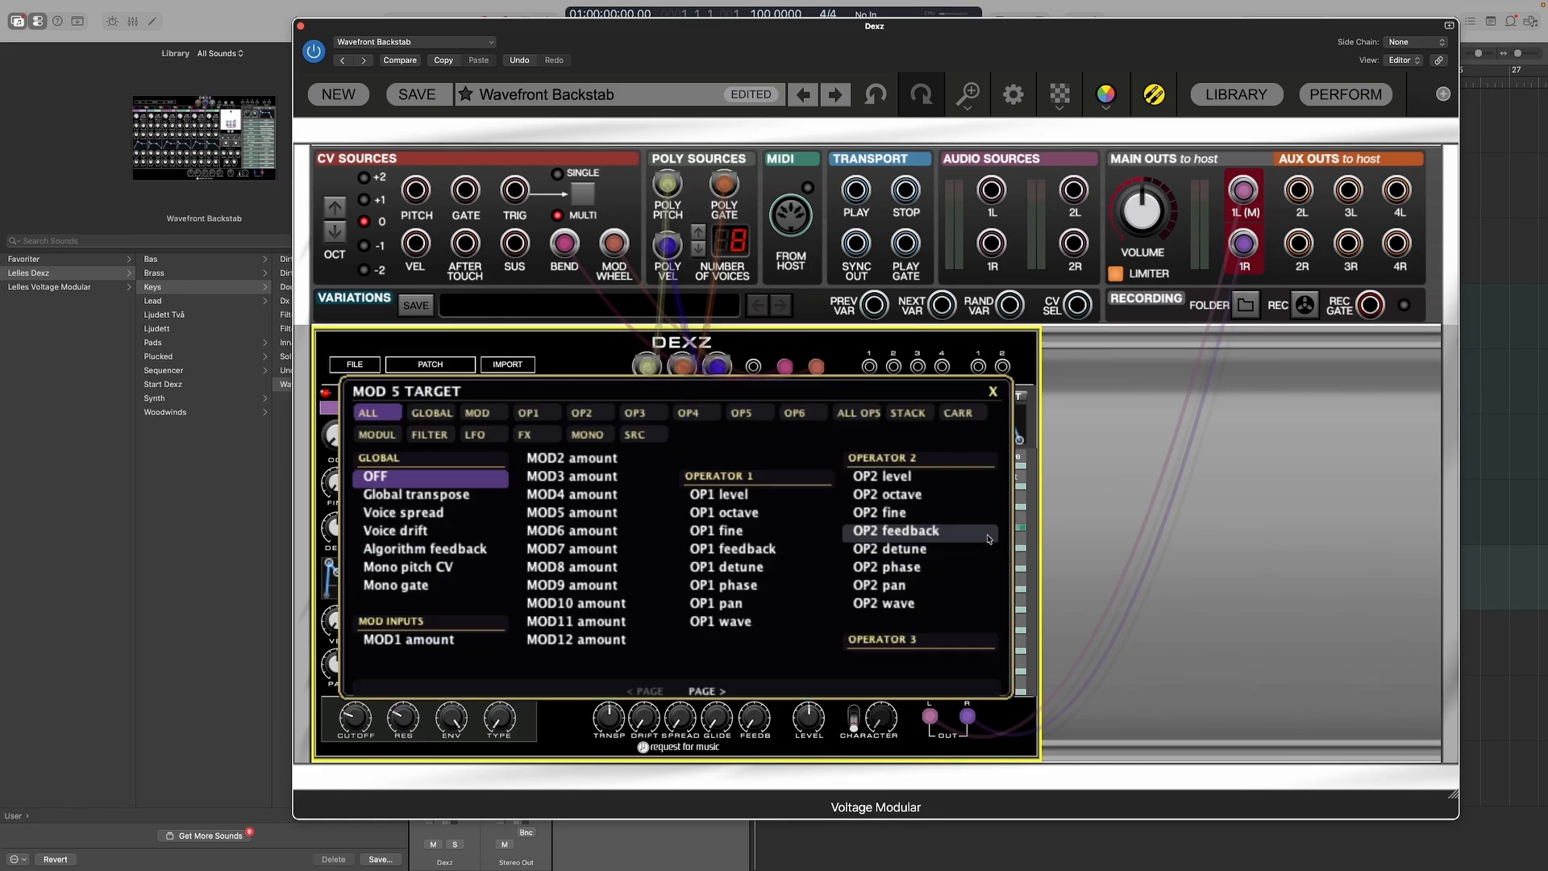
click(629, 441)
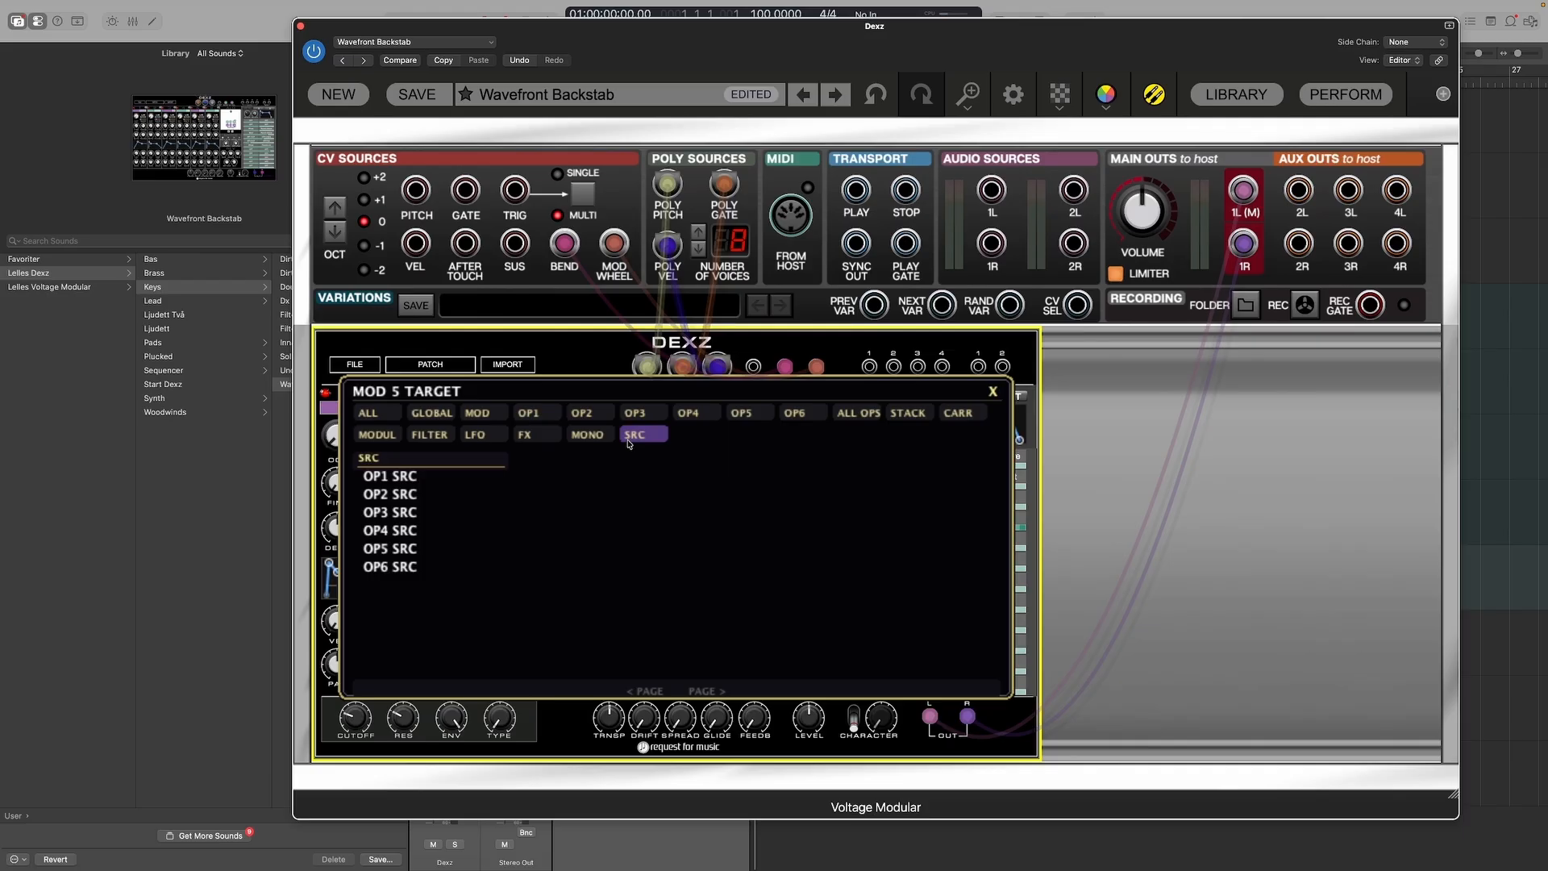
click(993, 392)
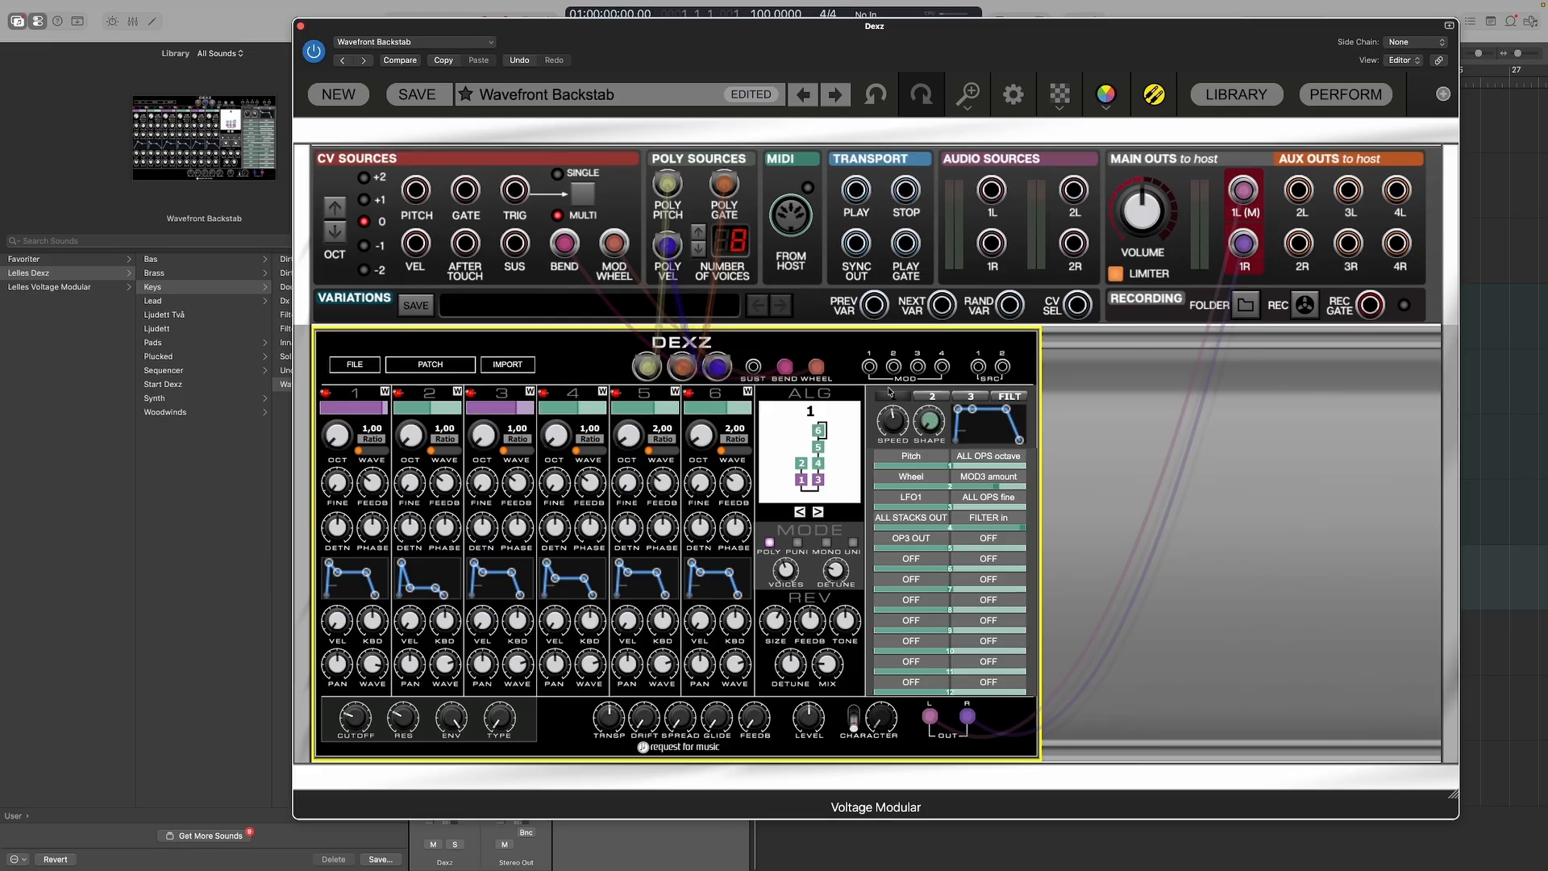
Step: Route ENV1 to LFO1 speed in modulation slot 5 and give the routing a positive amount
mouse_move(896, 423)
click(929, 542)
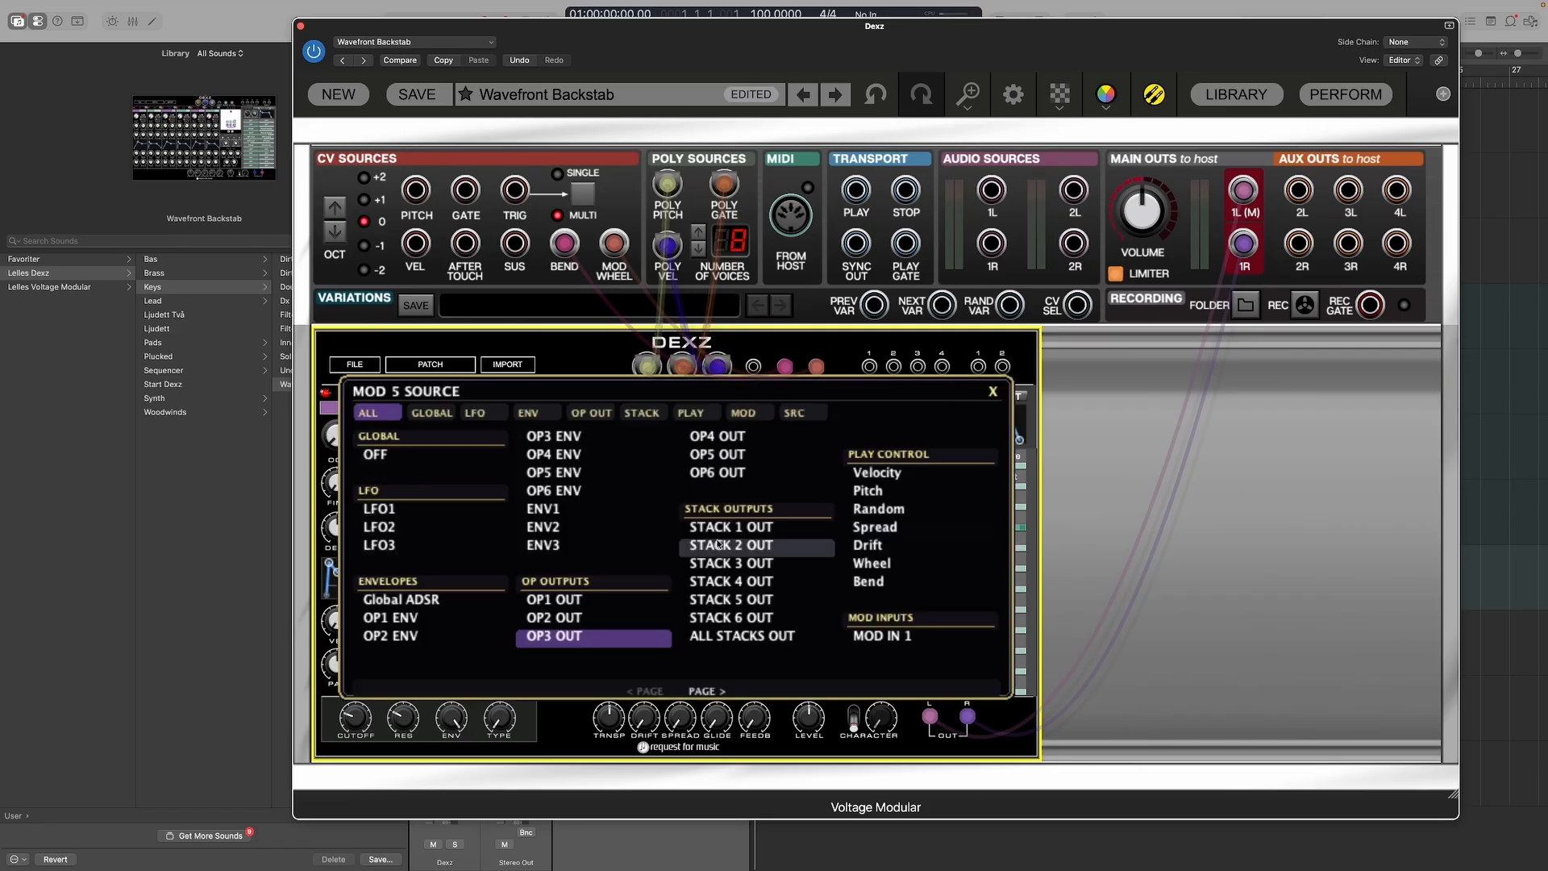
click(558, 513)
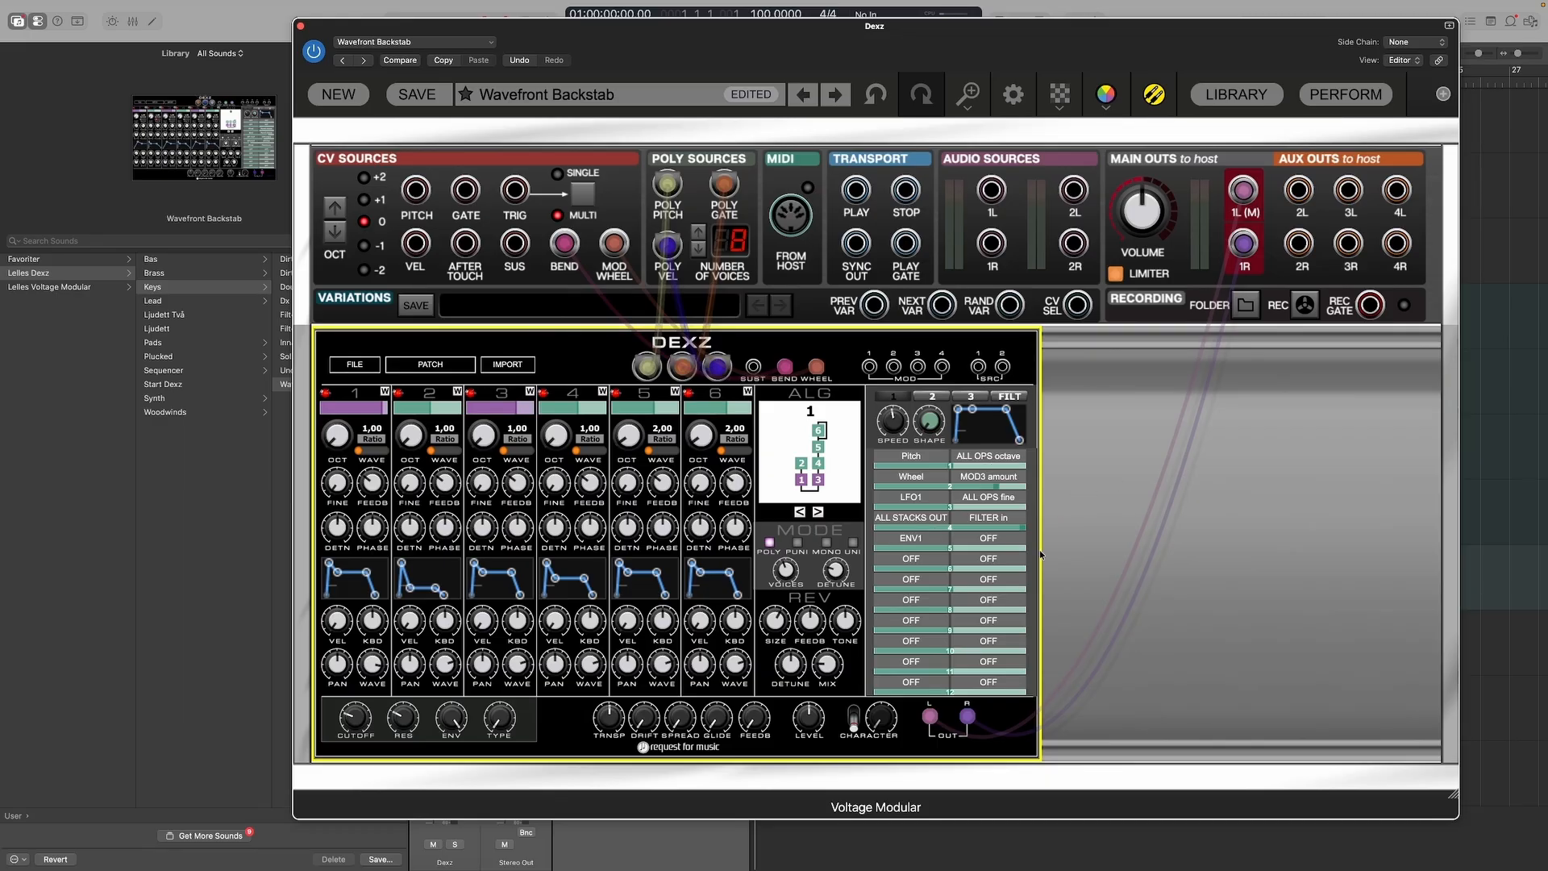
click(996, 540)
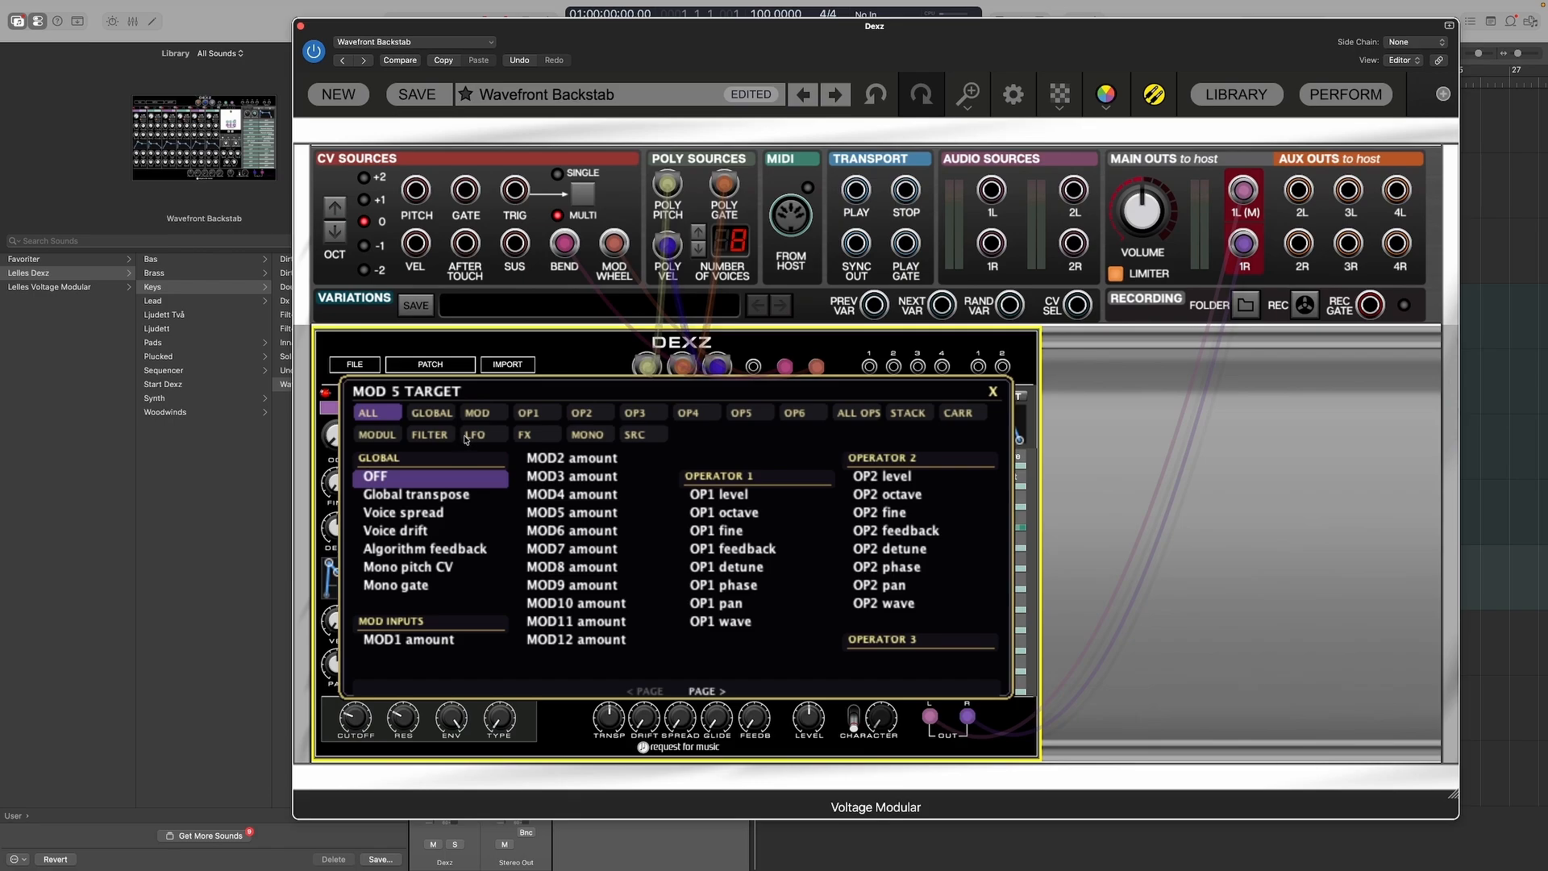
click(484, 438)
click(377, 477)
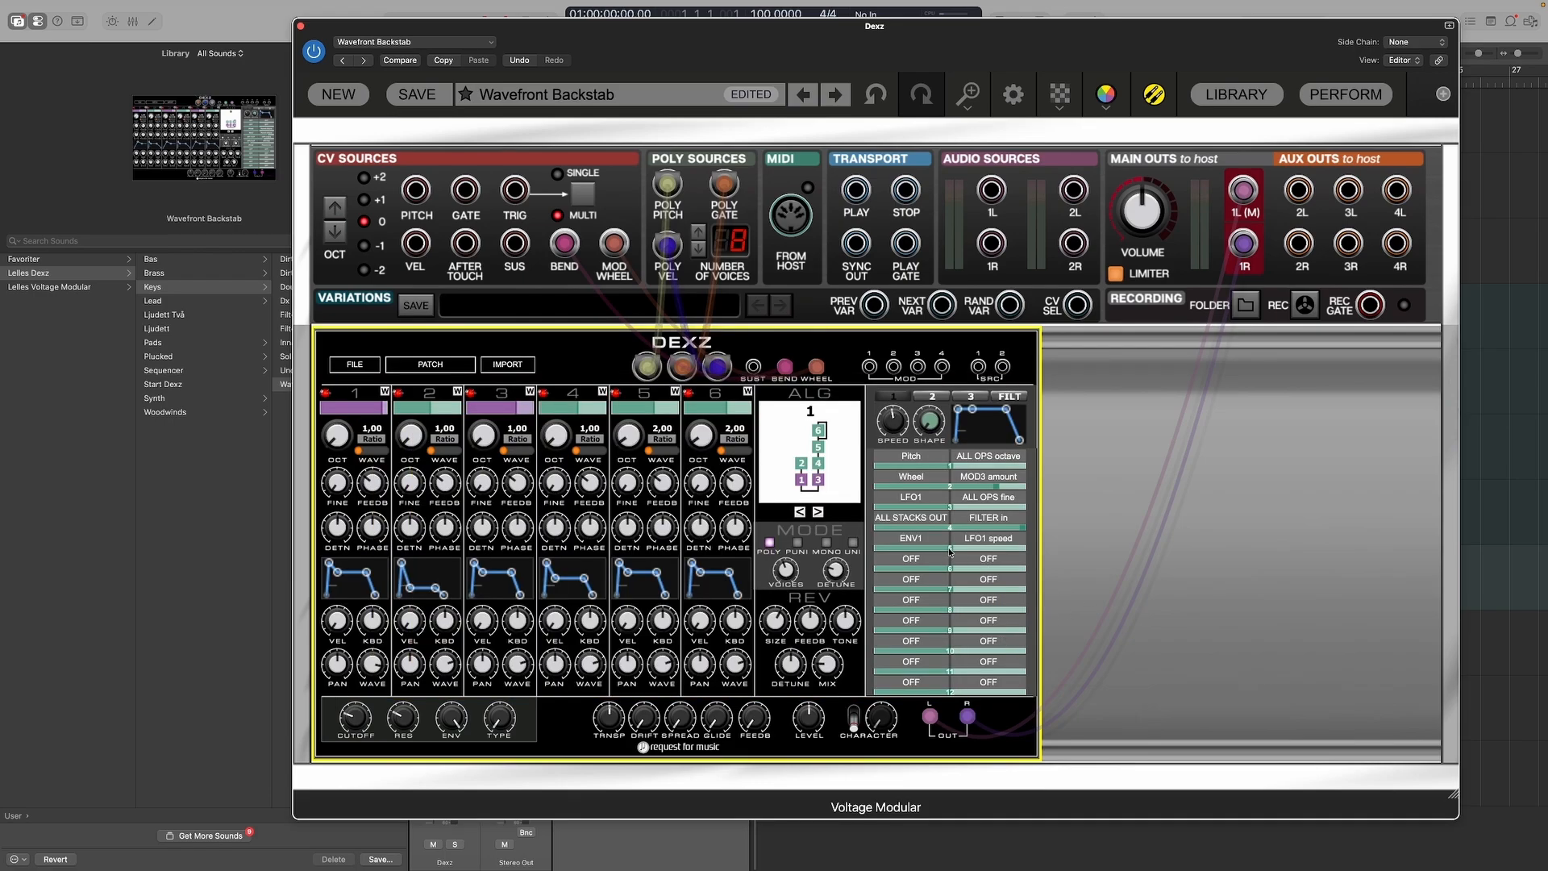
drag(958, 550, 998, 548)
Step: Reshape ENV1 in the enlarged envelope editor, with point 1 at about 2.15 s and 4.97 V and point 2 at about 4.03 s and 1.53 V
drag(973, 409, 1007, 434)
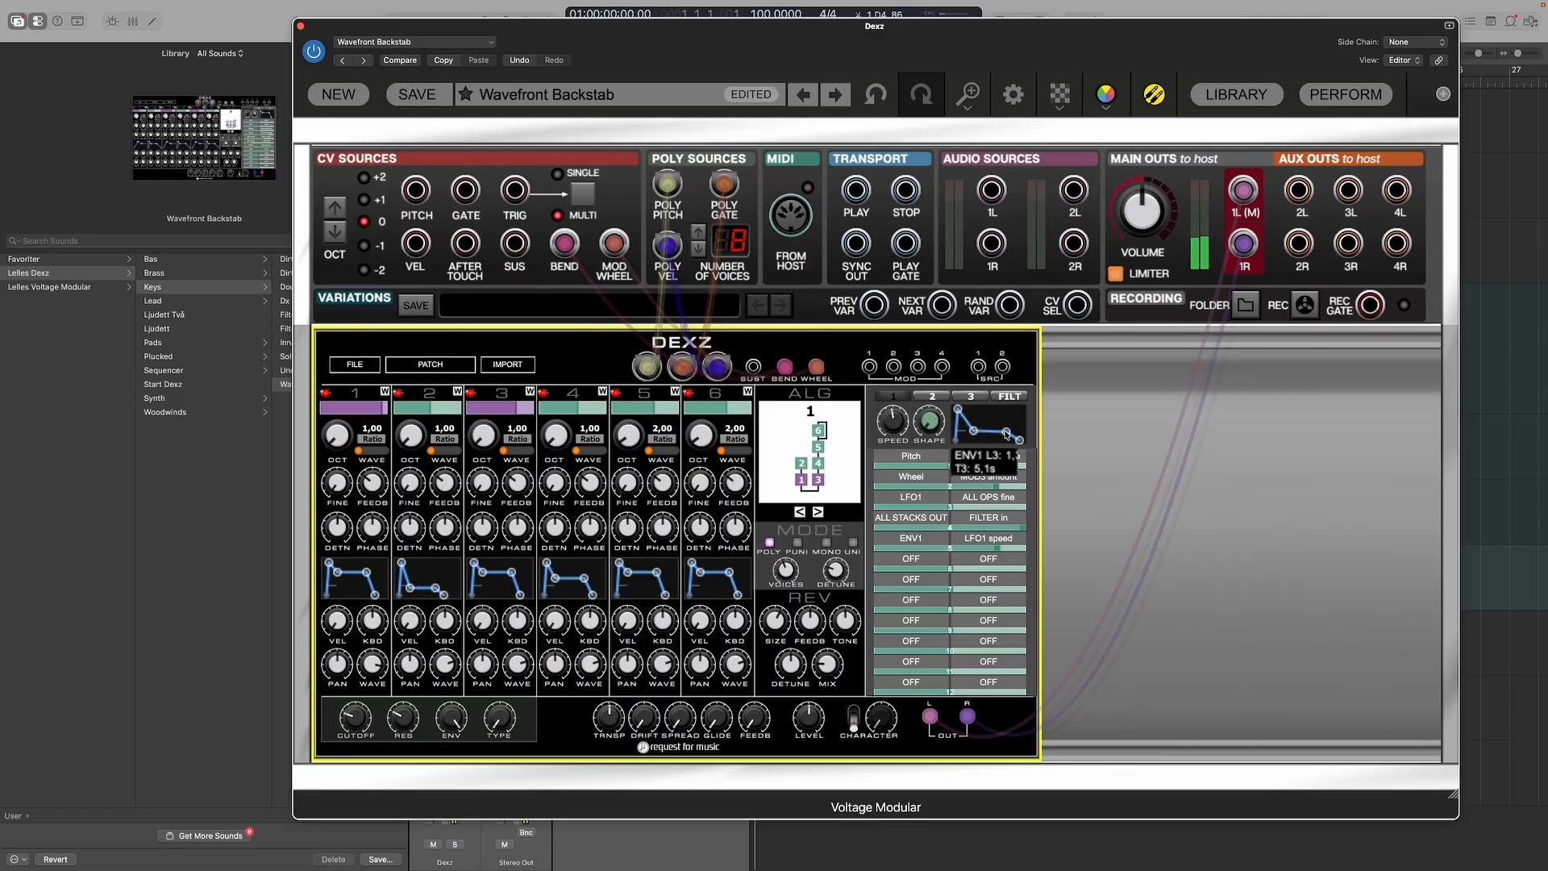
click(997, 422)
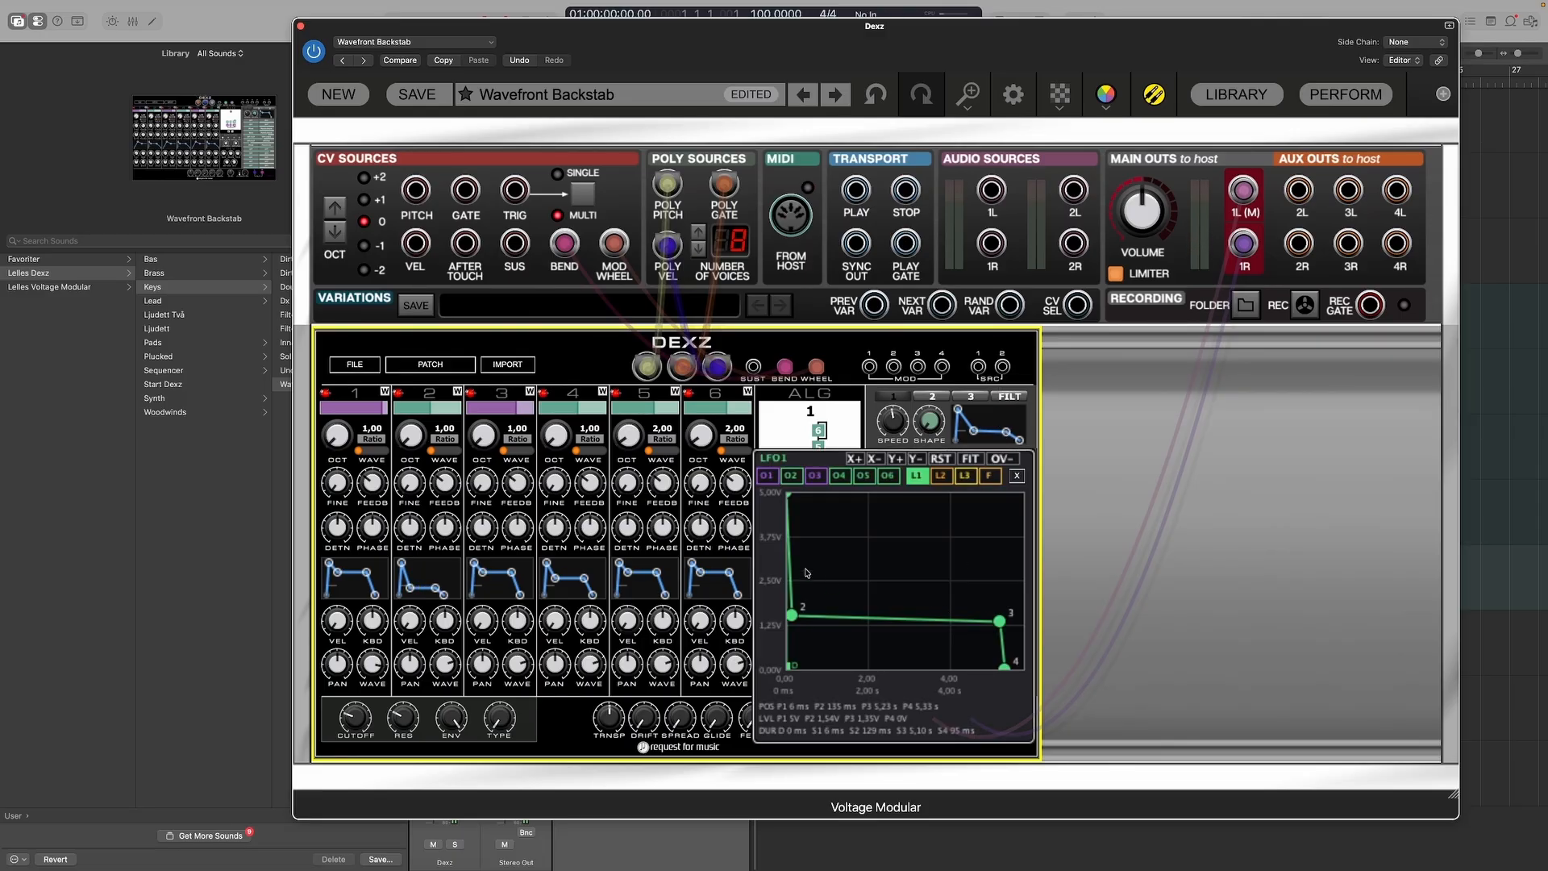
drag(793, 614, 863, 615)
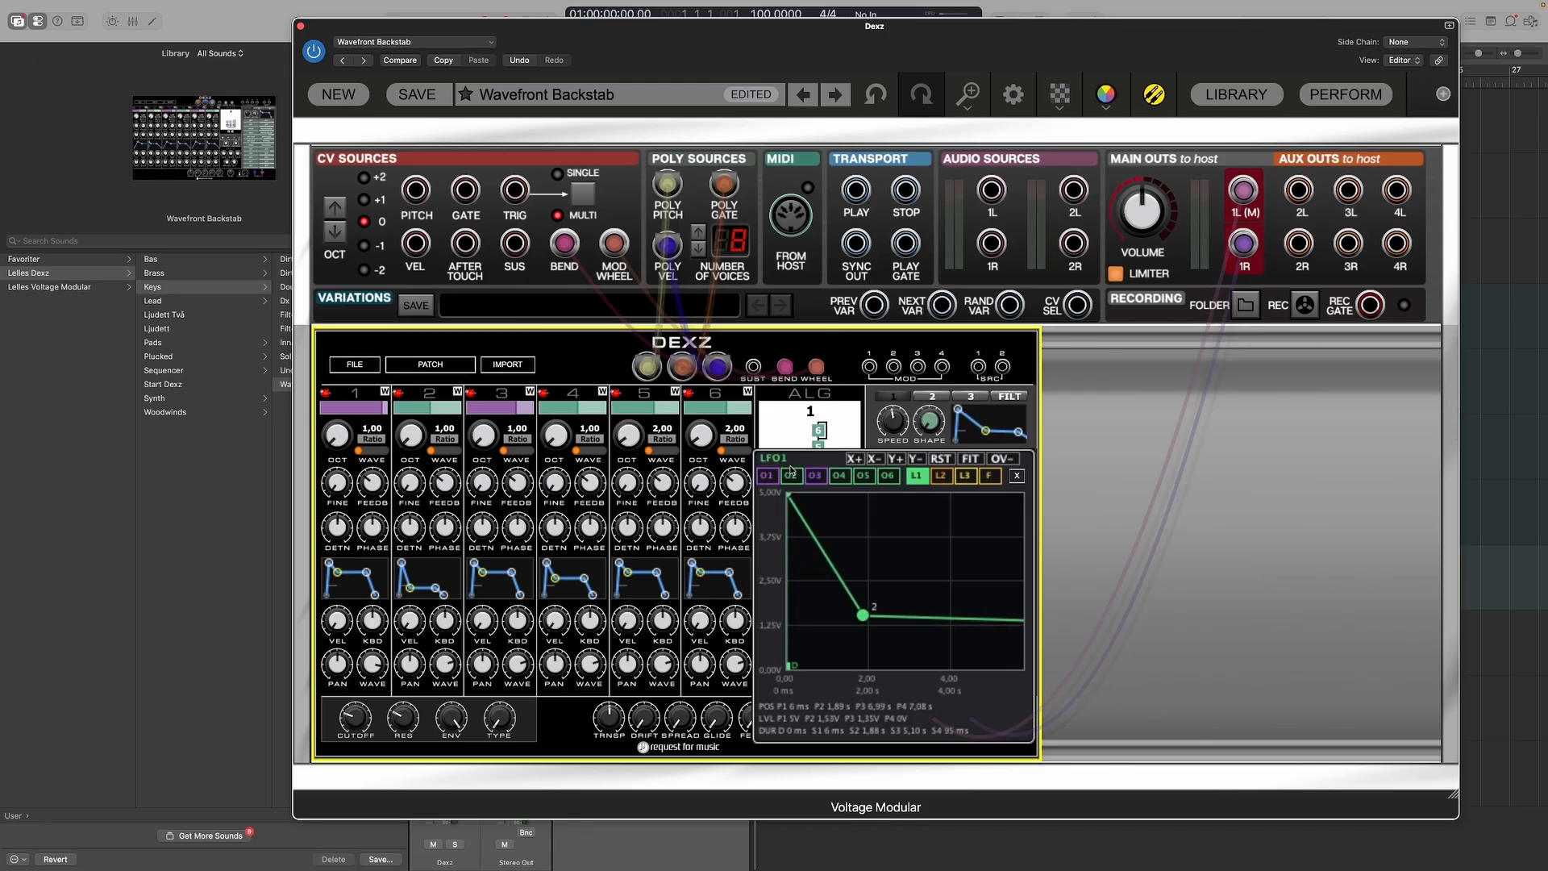
drag(791, 498, 873, 496)
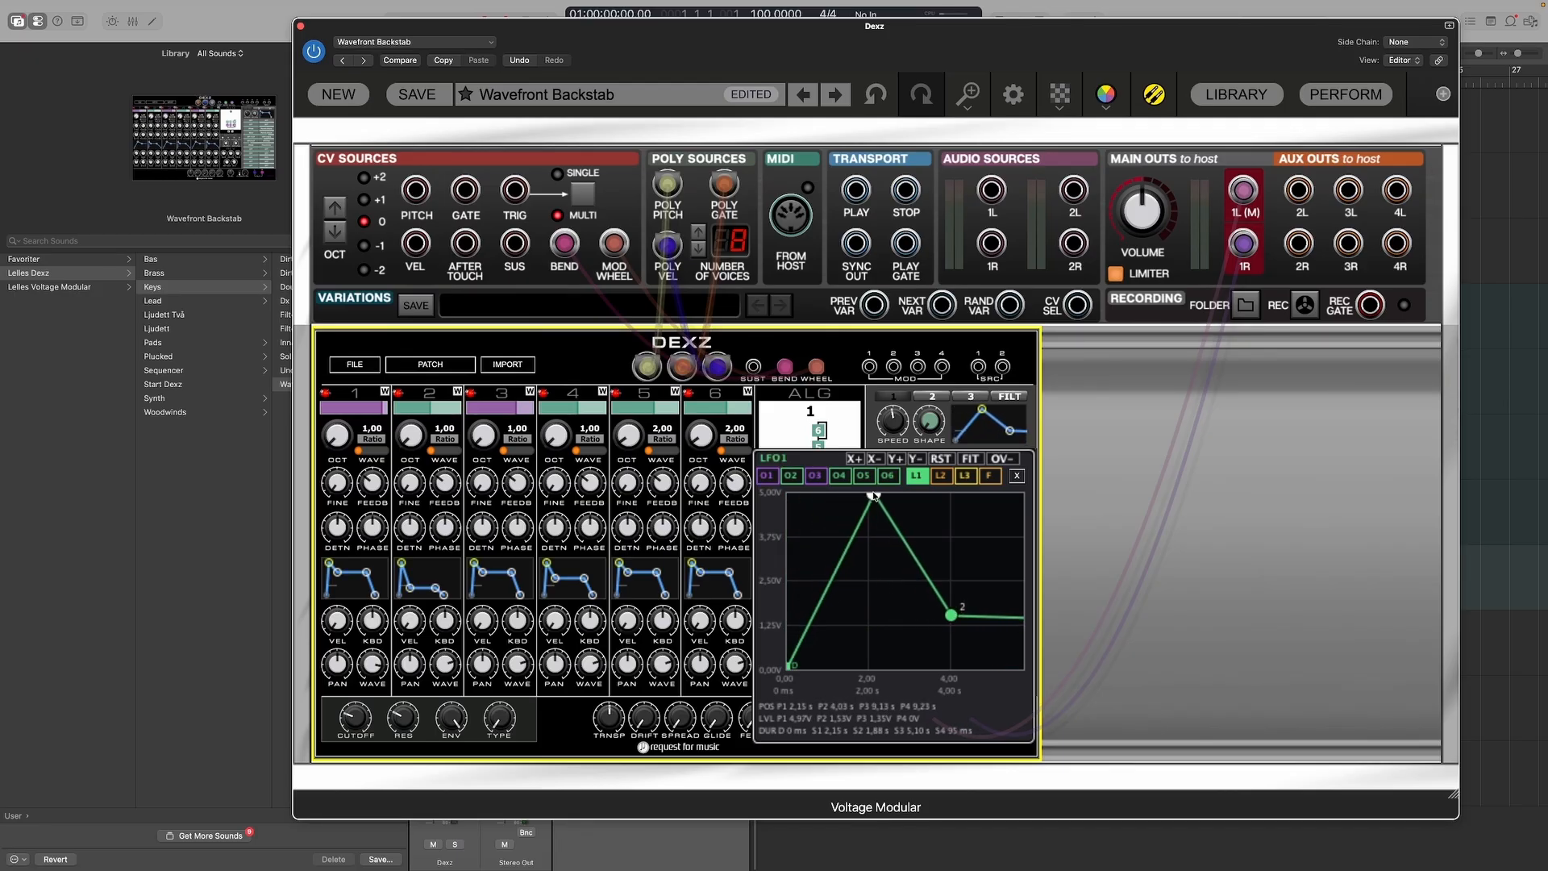
click(976, 459)
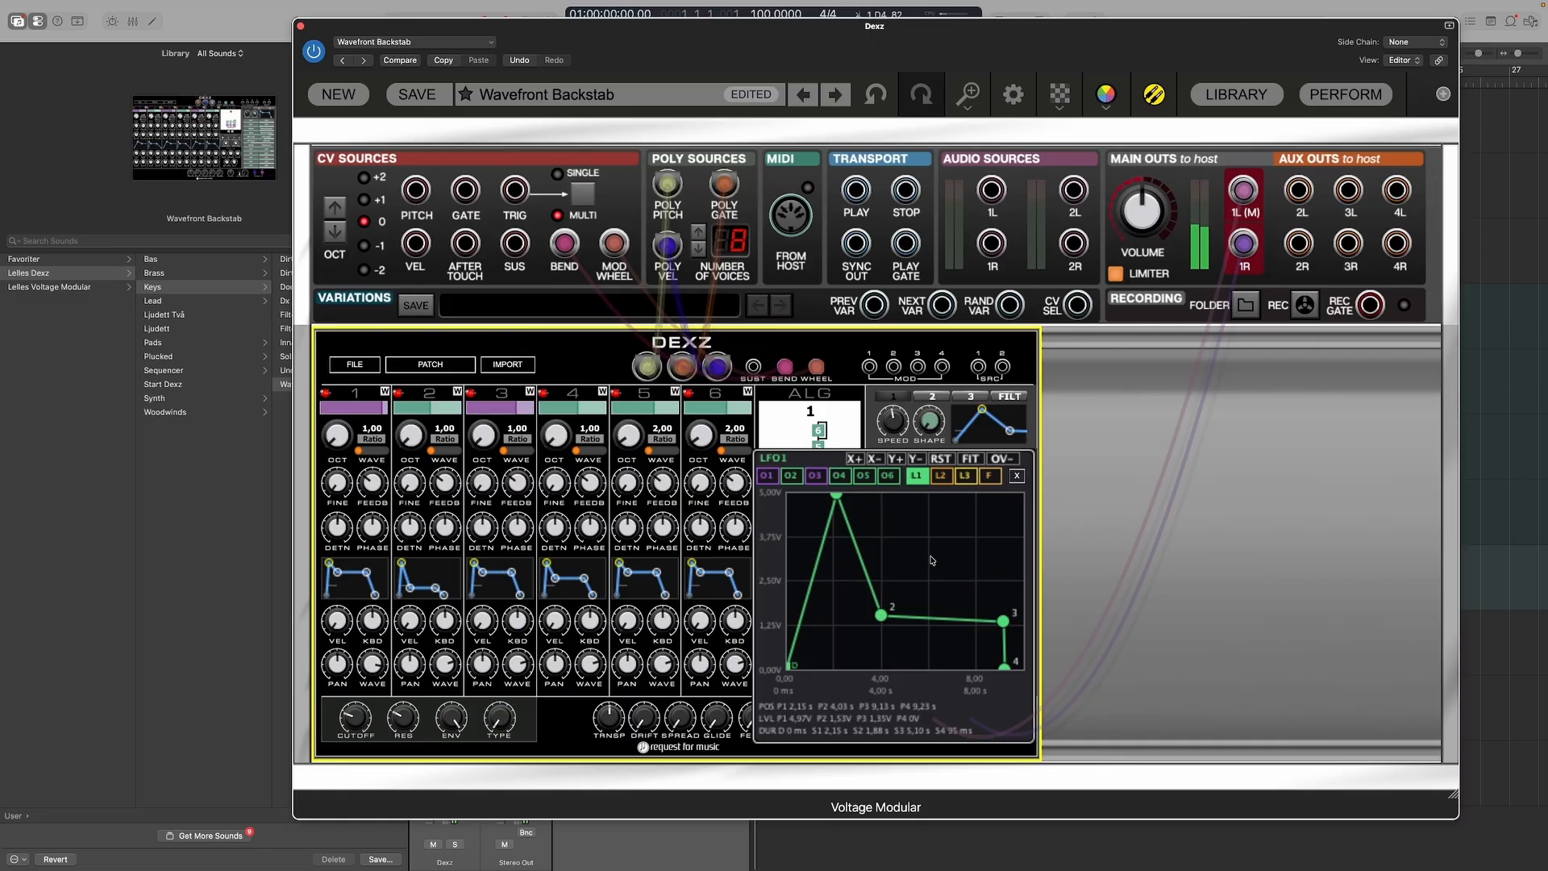
Step: Move ENV1 point 1 to about 407 ms, point 2 to 1.93 s and 2.21 V, point 3 to 6.72 s and 2.18 V, and close the editor
drag(835, 495, 796, 495)
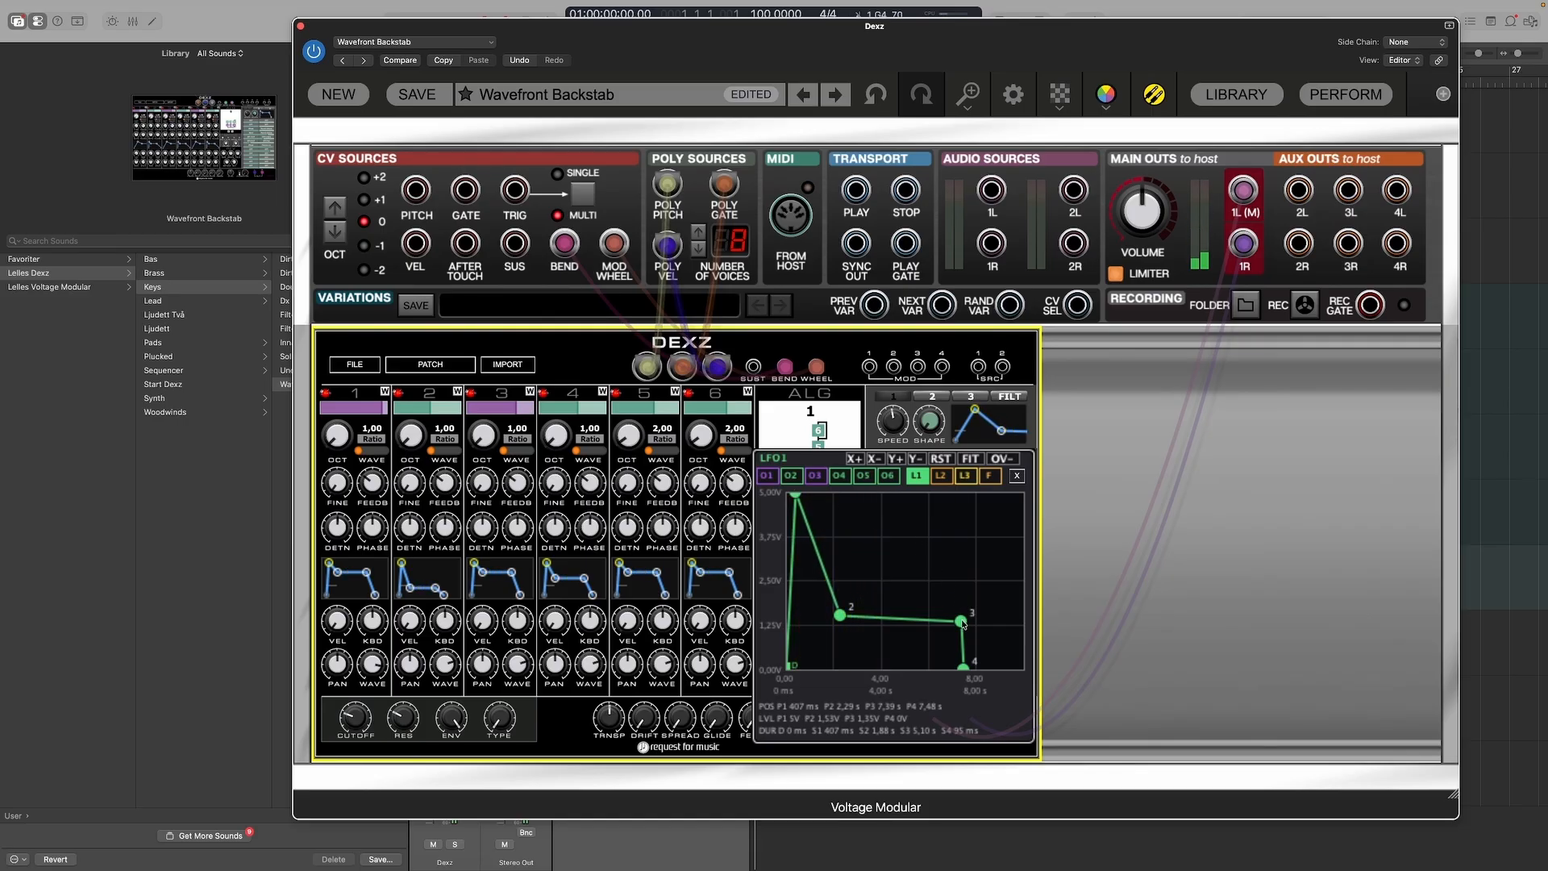
drag(964, 626, 937, 510)
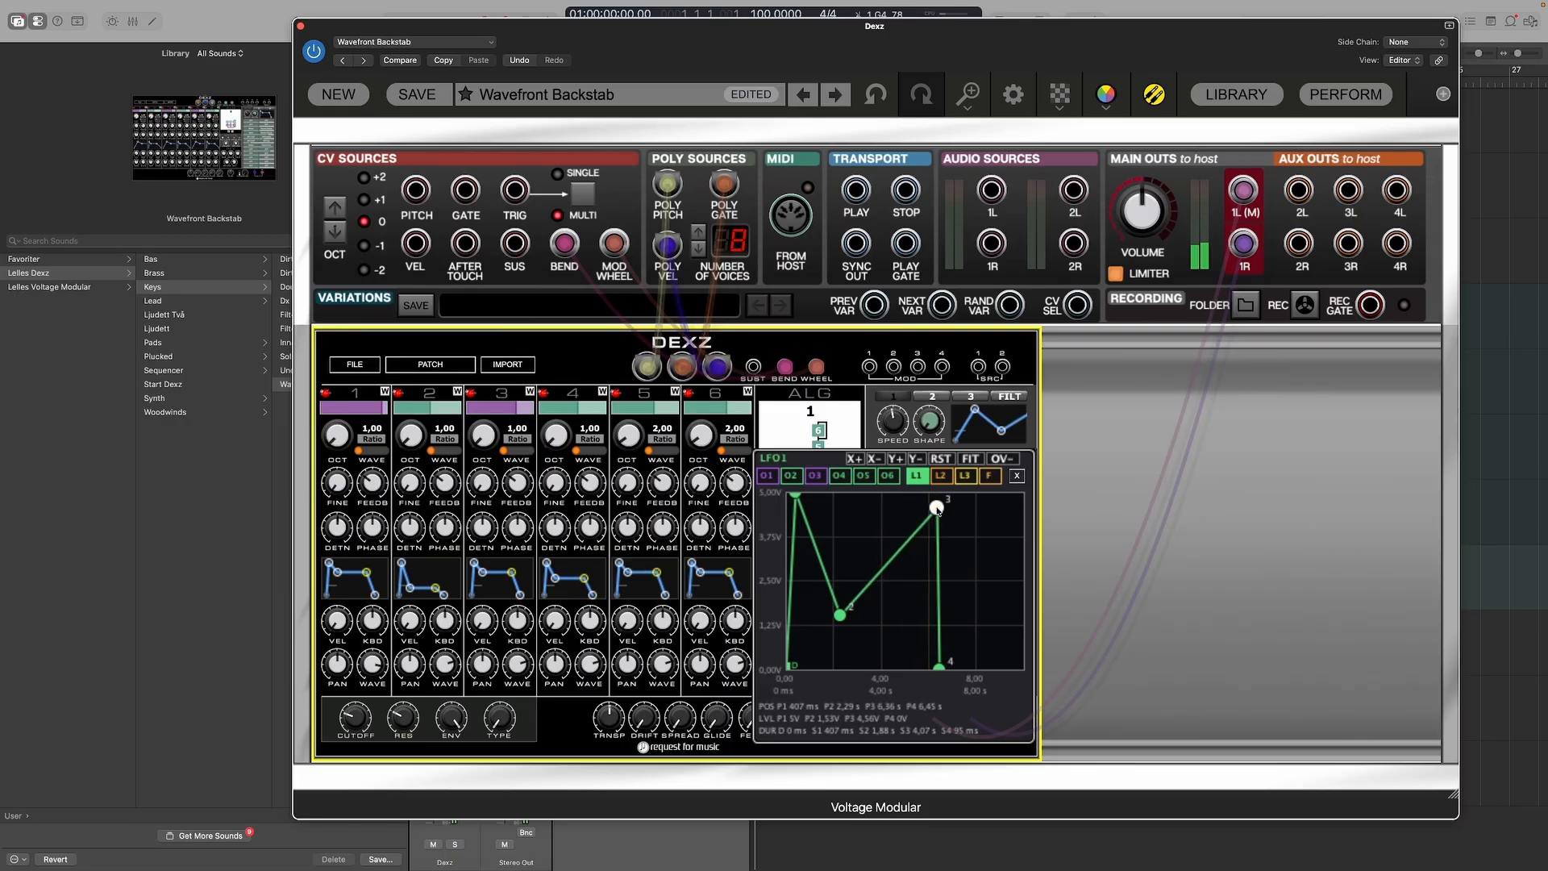
drag(937, 511, 945, 592)
mouse_move(840, 615)
mouse_down()
mouse_move(823, 633)
mouse_move(831, 591)
mouse_up()
click(1018, 476)
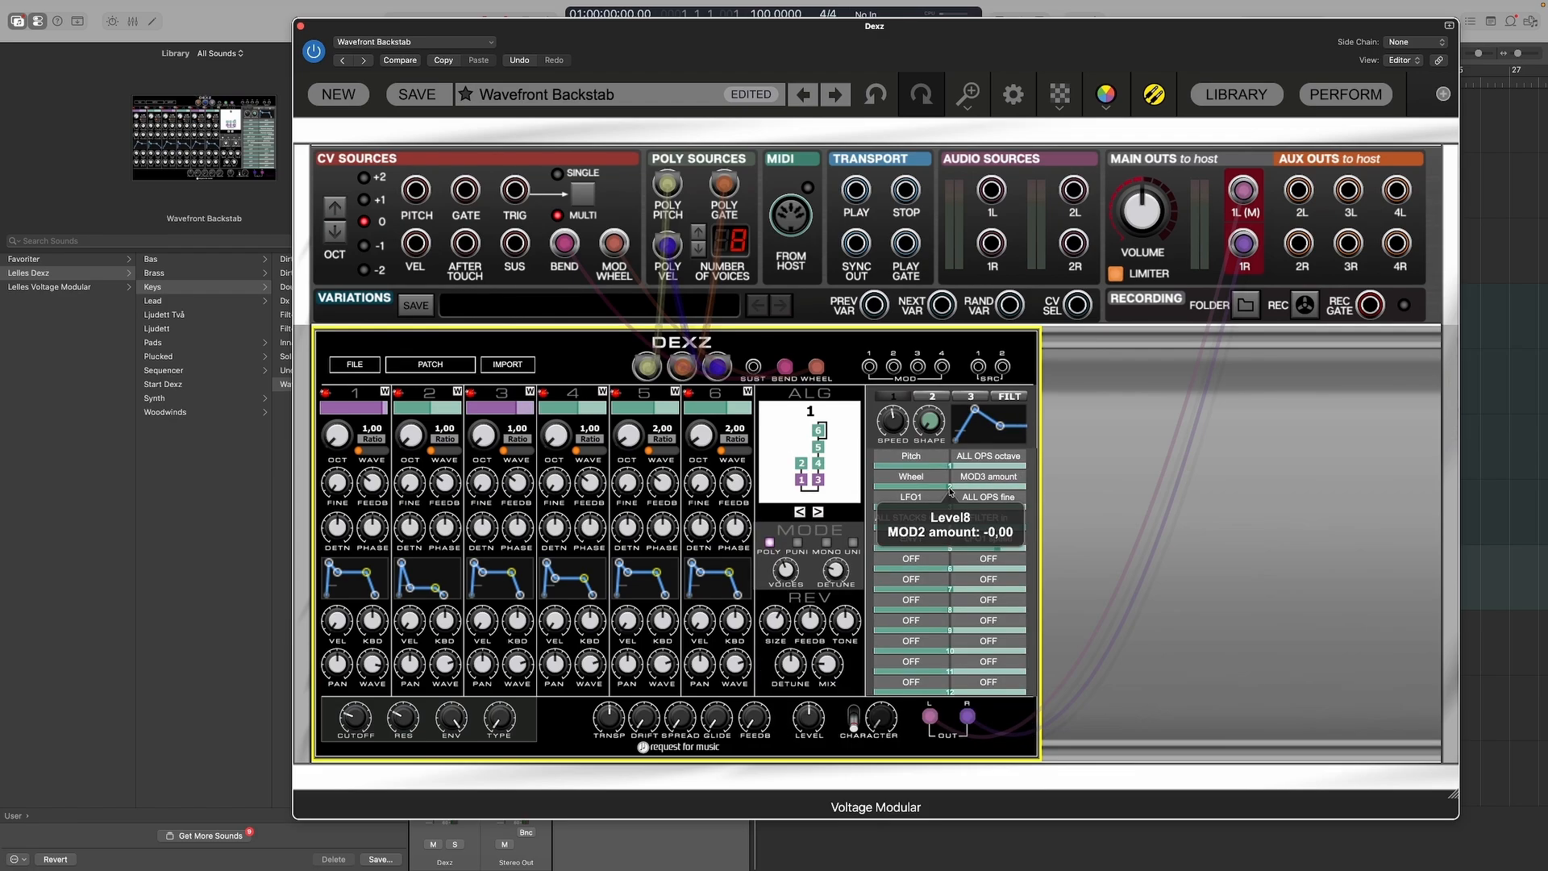
Step: Set the amount of modulation slot 3, LFO1 to ALL OPS fine, to 0.34
mouse_move(950, 508)
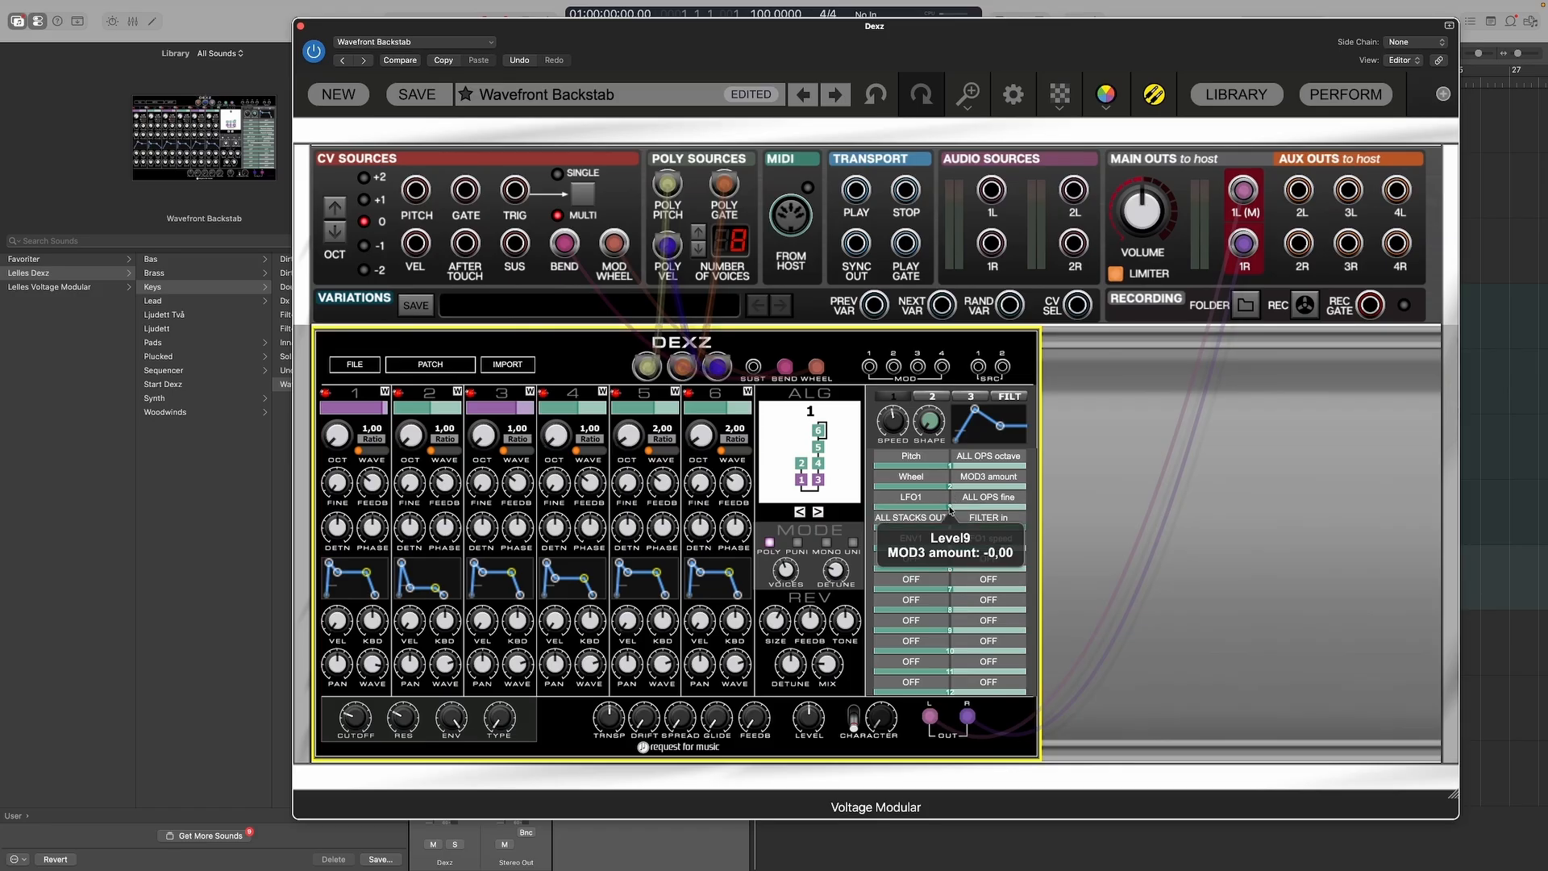
drag(950, 509, 989, 510)
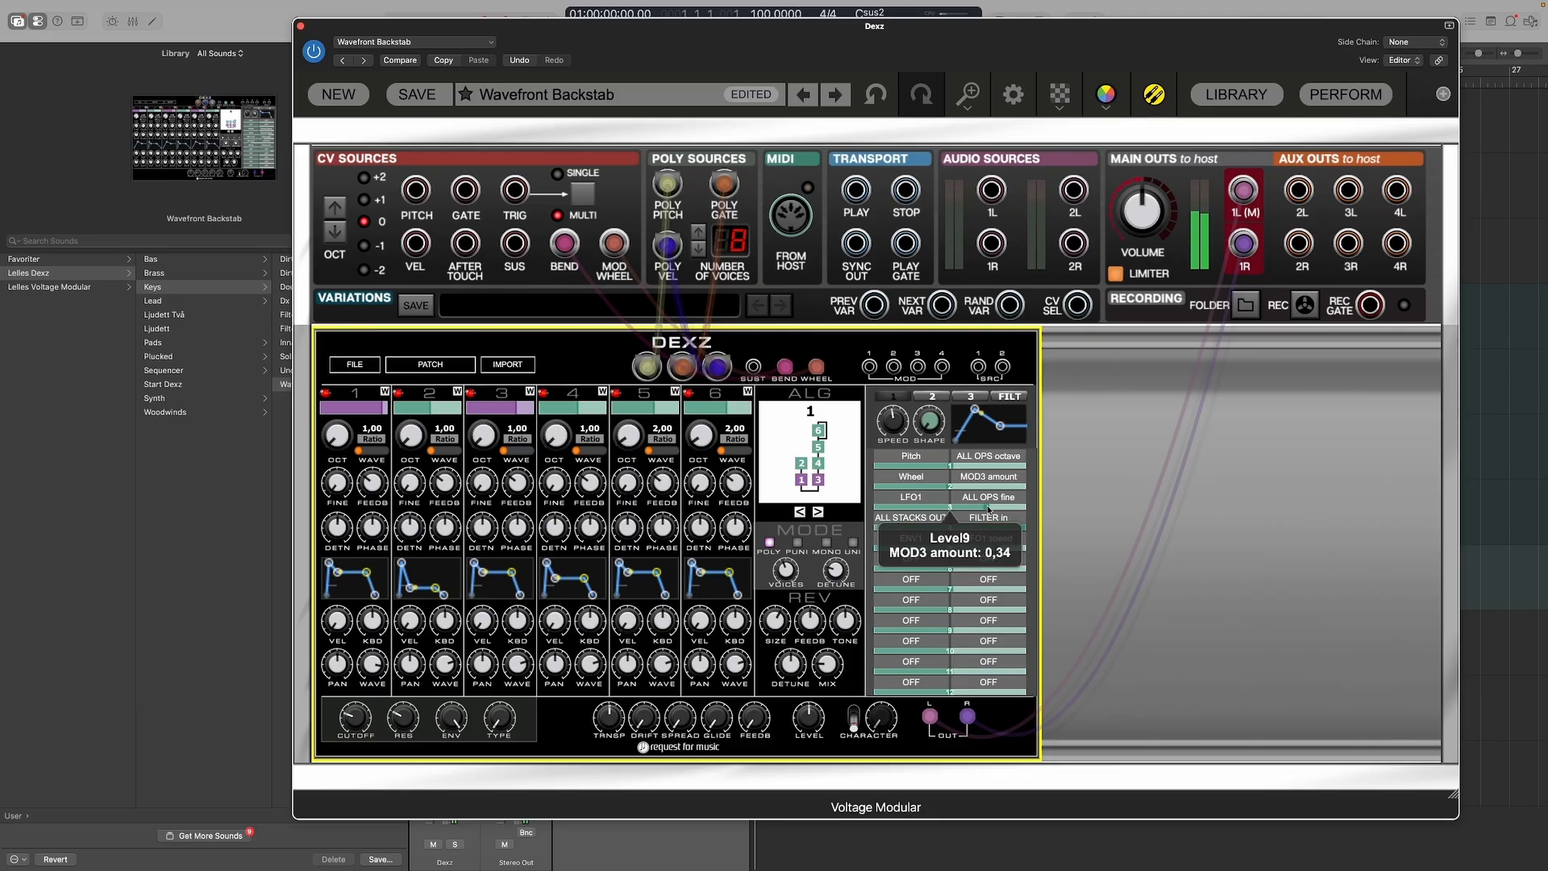
Step: Reopen the enlarged ENV1 editor and move point 1 to about 38 ms and 4.90 V and point 2 to about 489 ms and 0.54 V
click(980, 433)
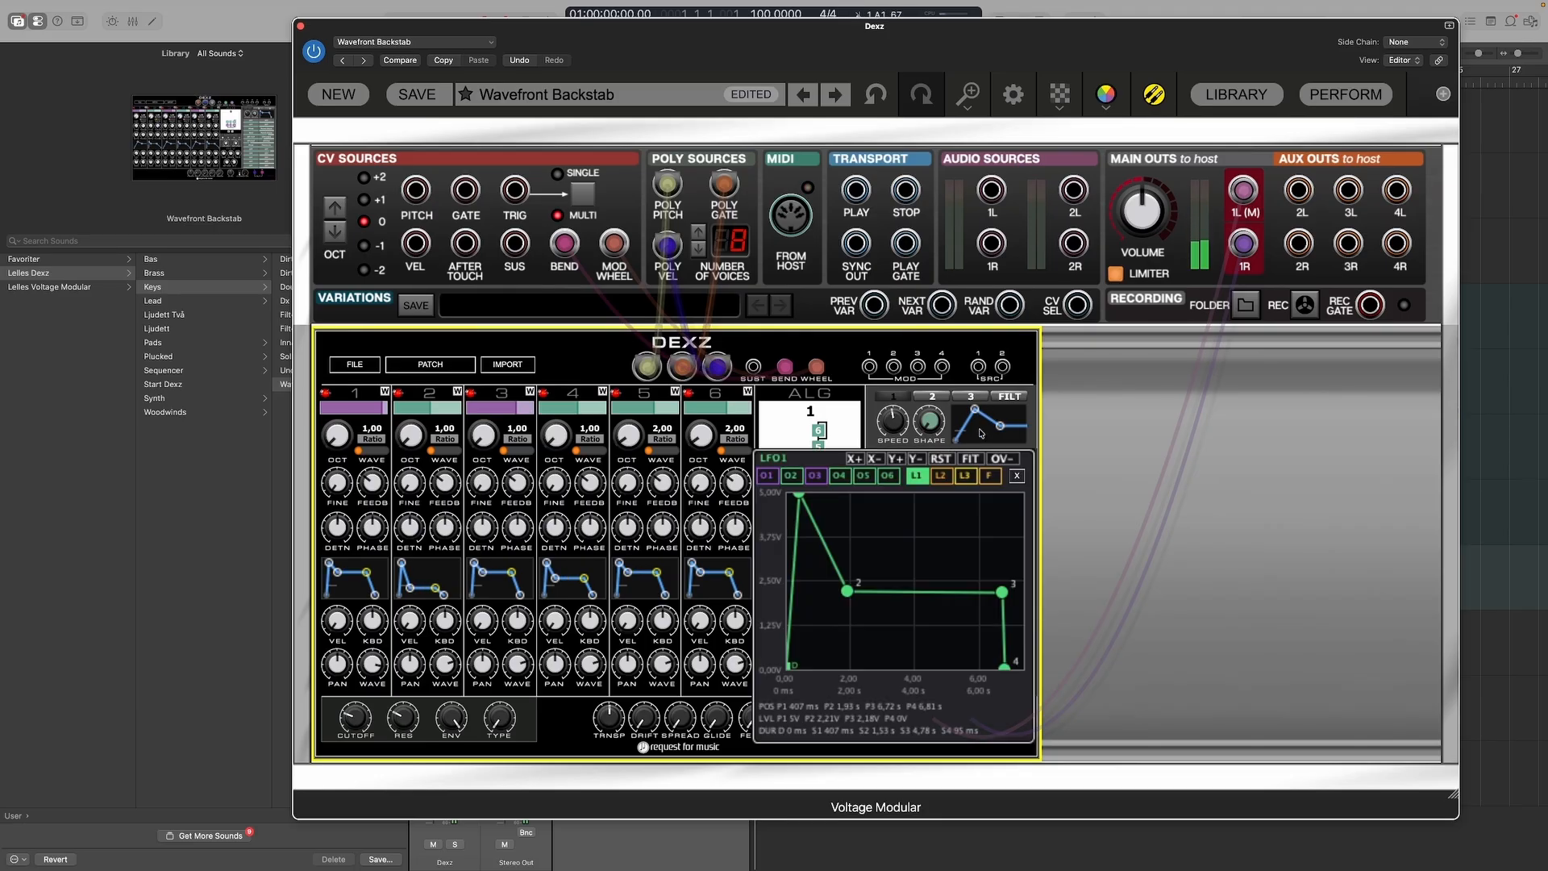
drag(797, 499, 788, 497)
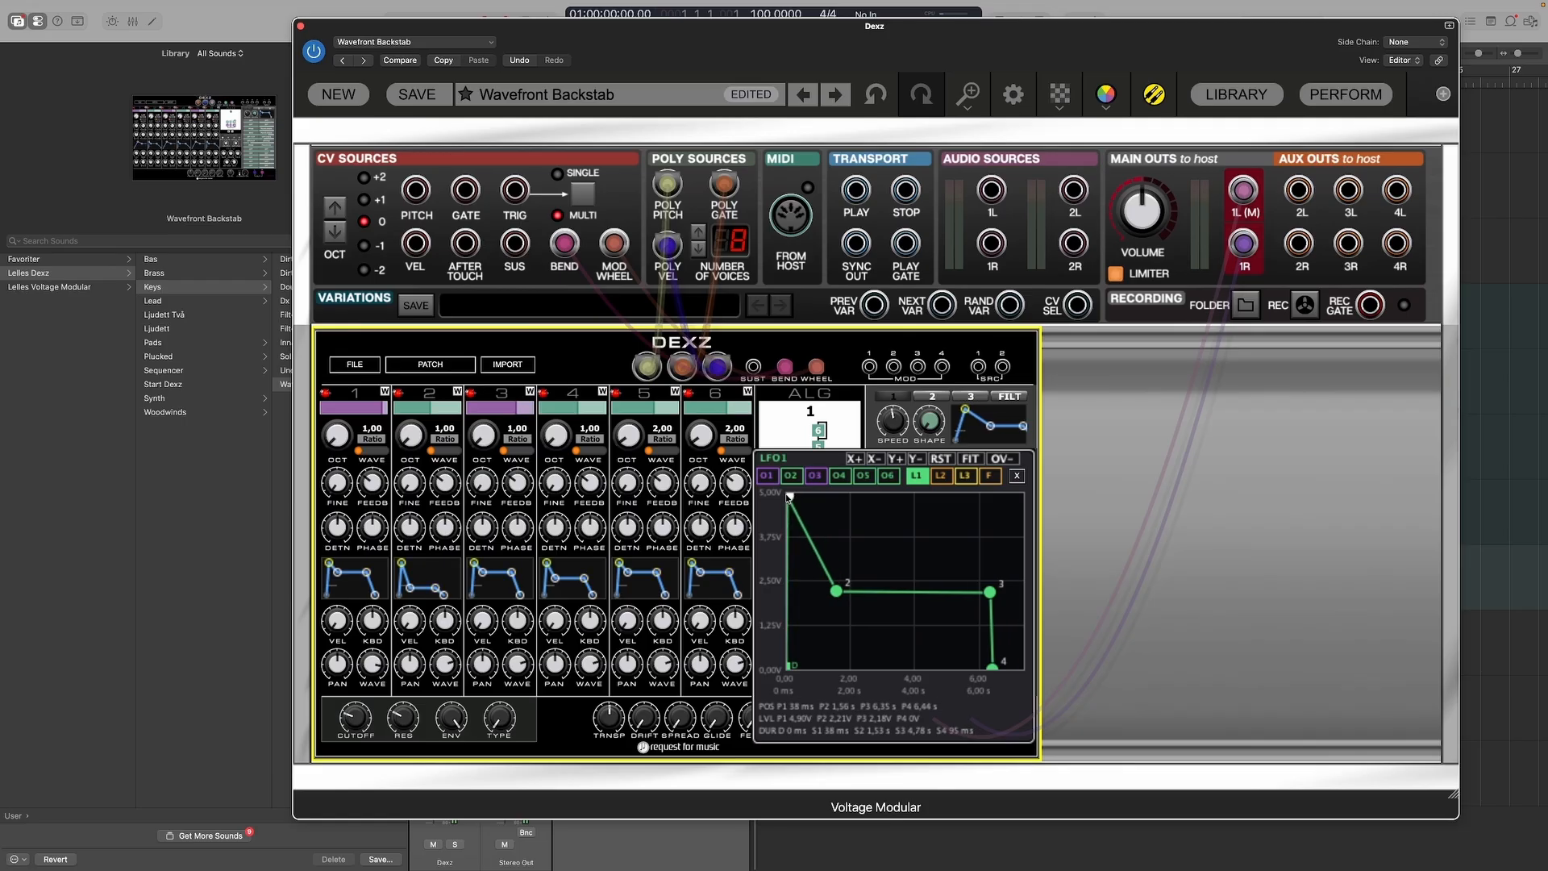
drag(834, 593, 803, 655)
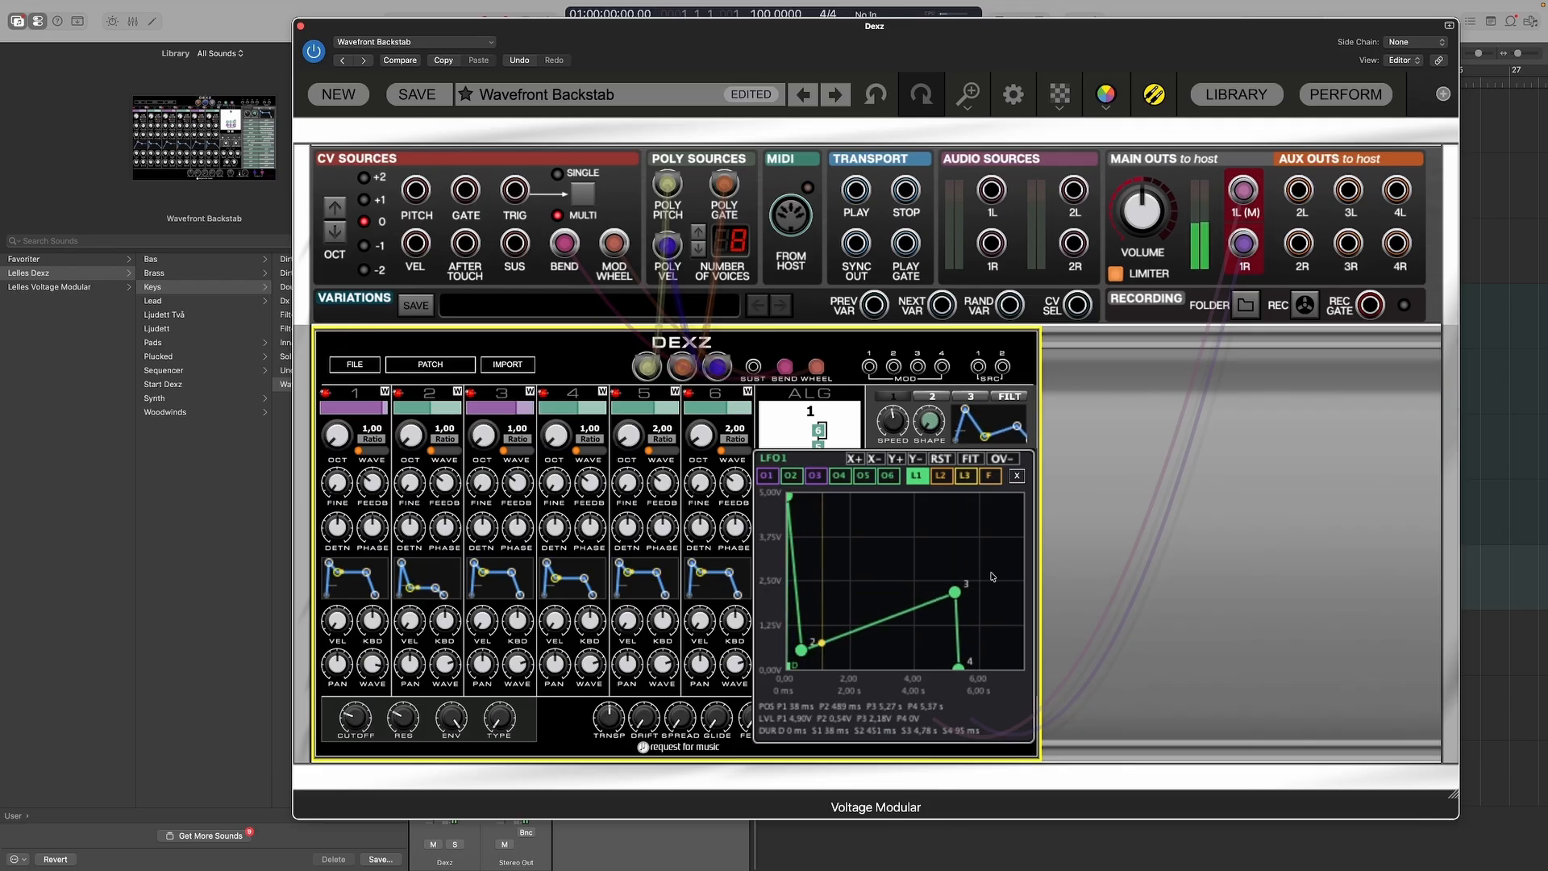
Step: Reshape ENV1 with point 1 at about 2.37 s and 2.82 V, point 2 at 2.71 s and 0.51 V, and point 3 at 4.89 s and 4.35 V
drag(956, 592, 922, 517)
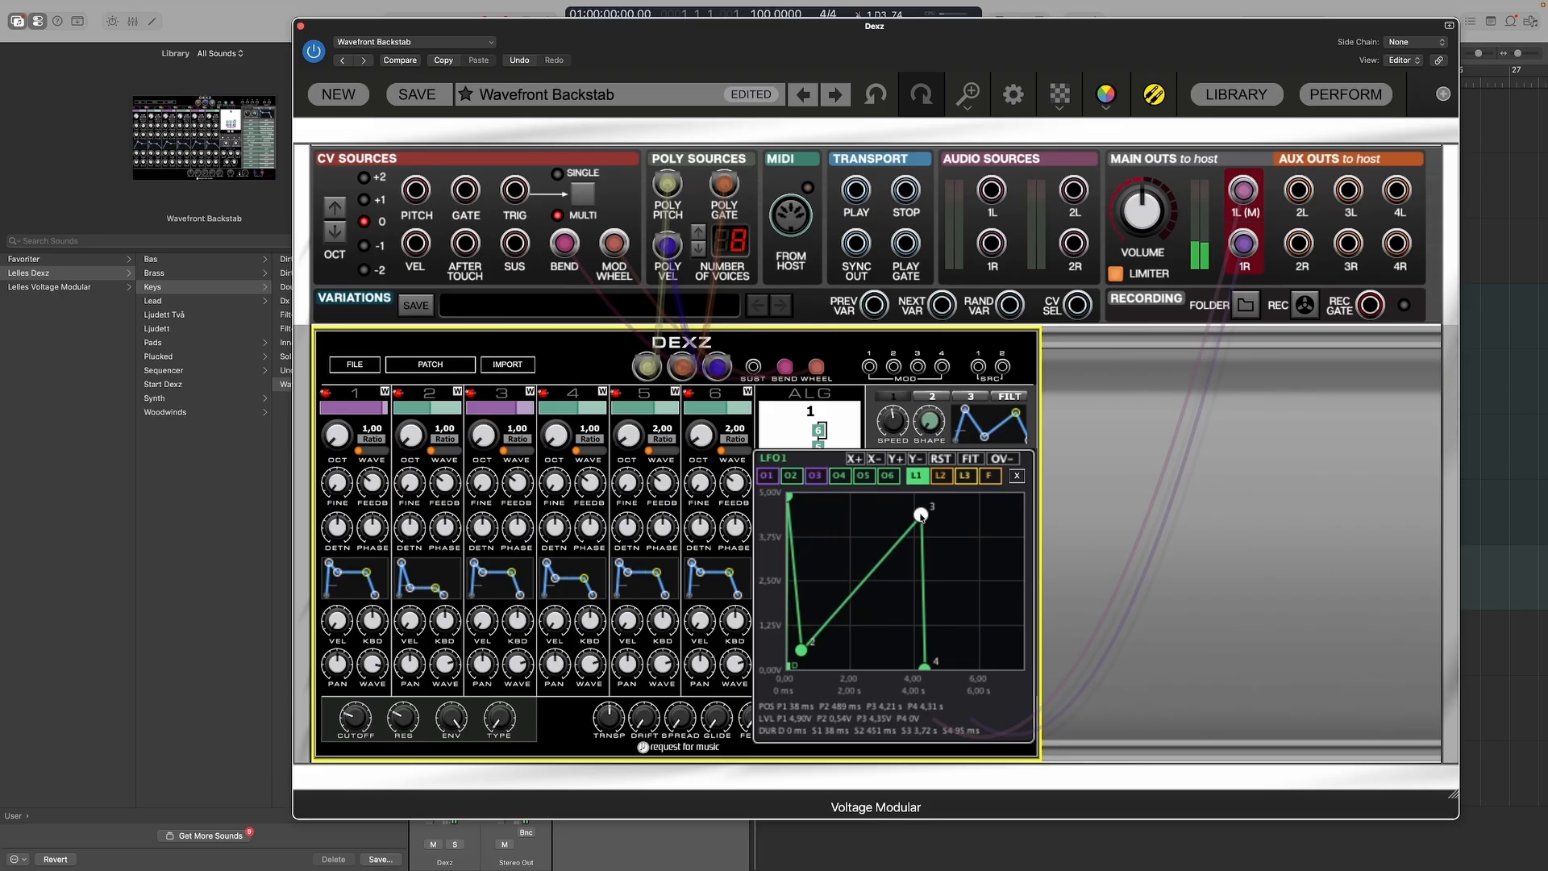
drag(921, 515, 871, 514)
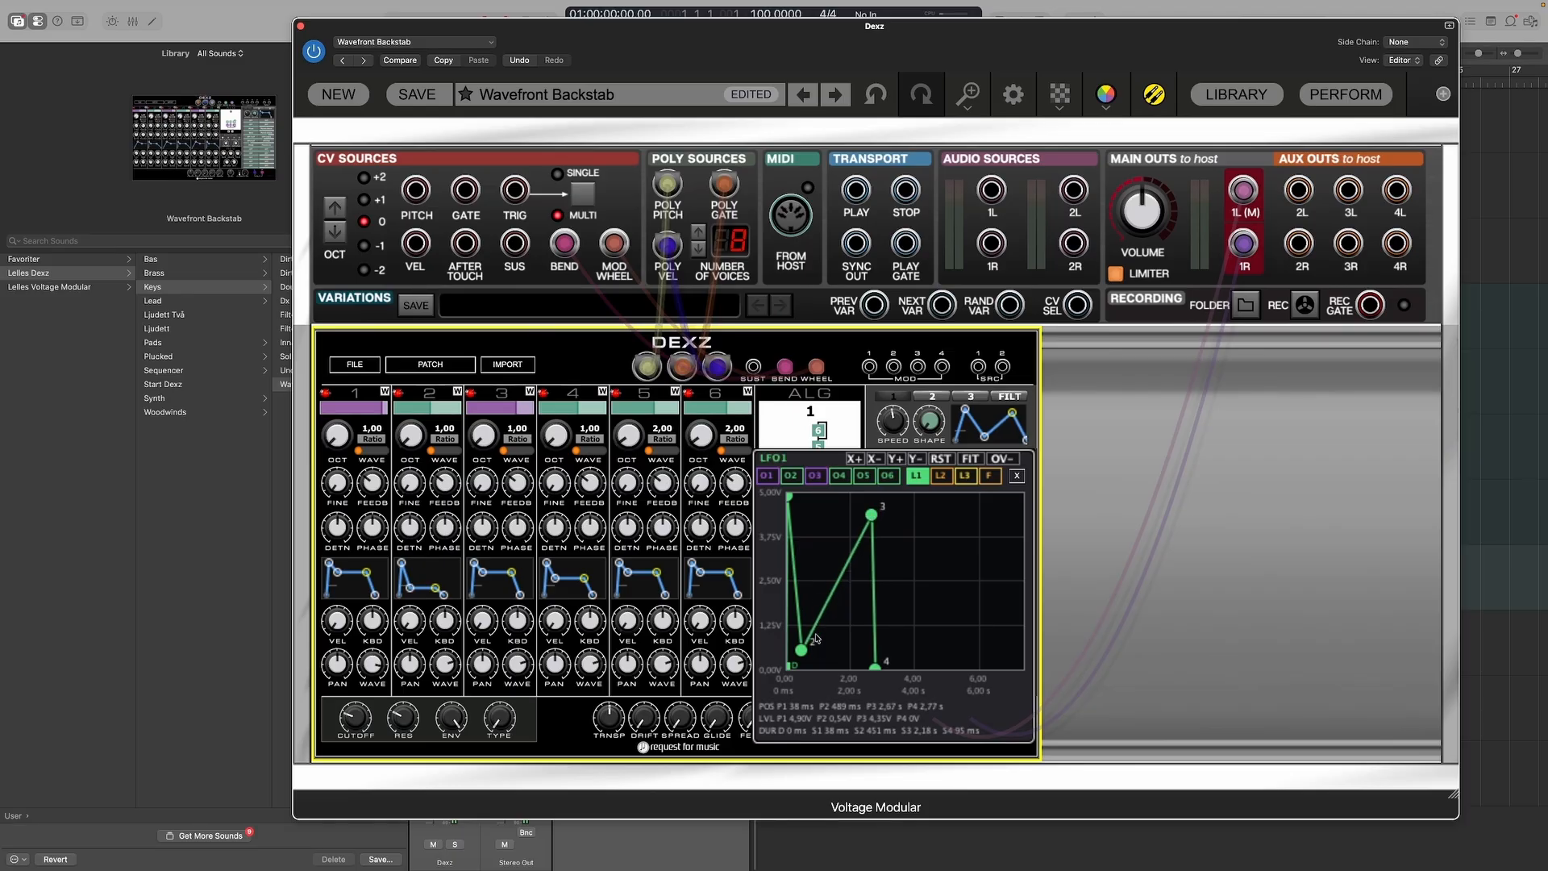
drag(802, 650, 797, 651)
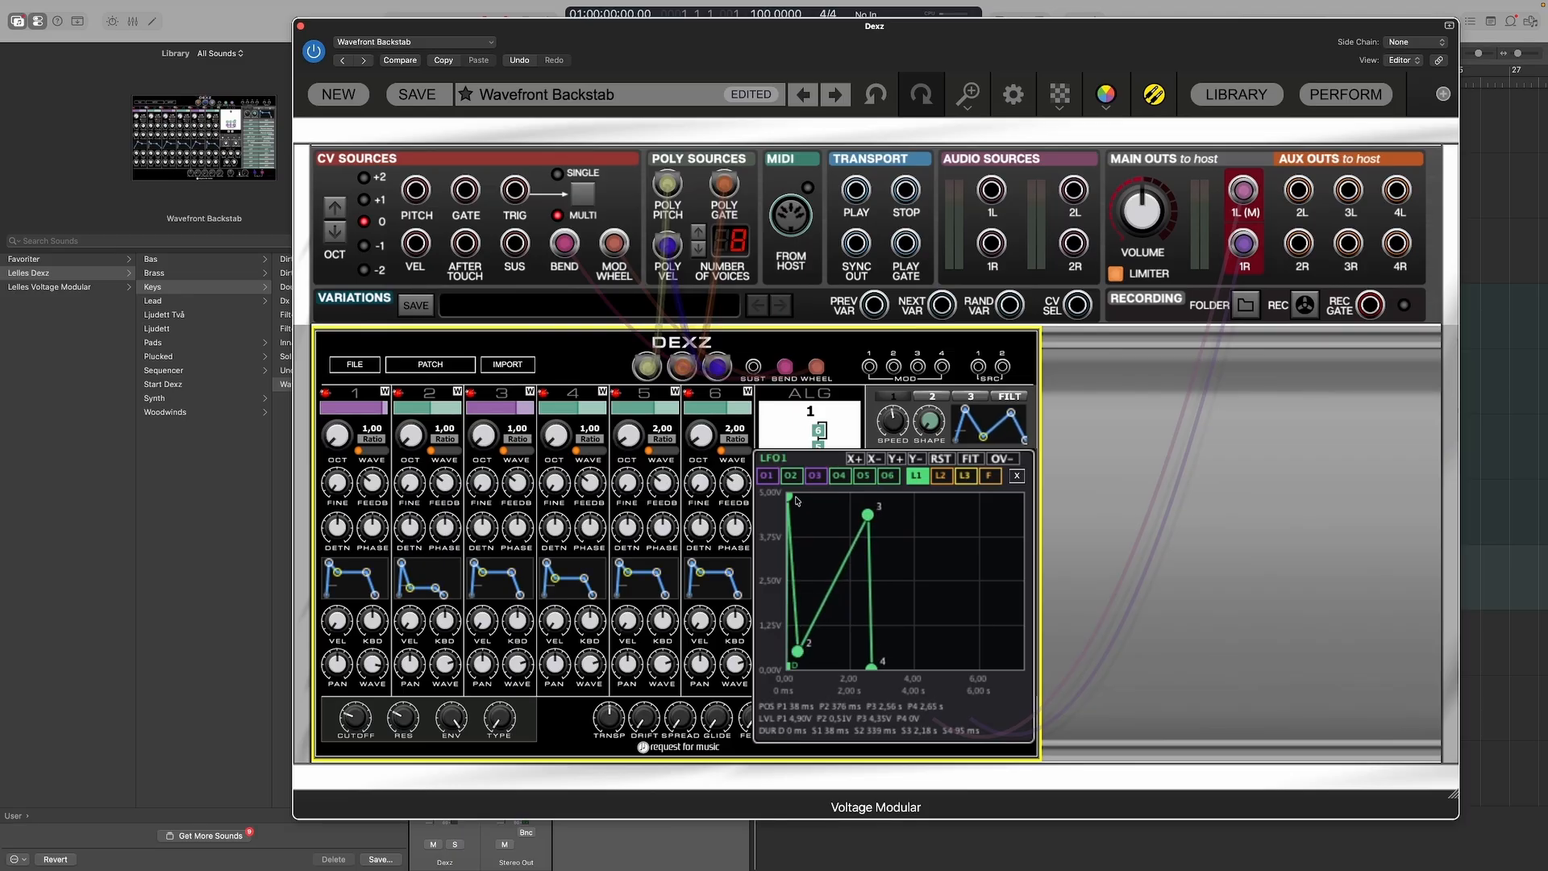
drag(795, 500, 864, 494)
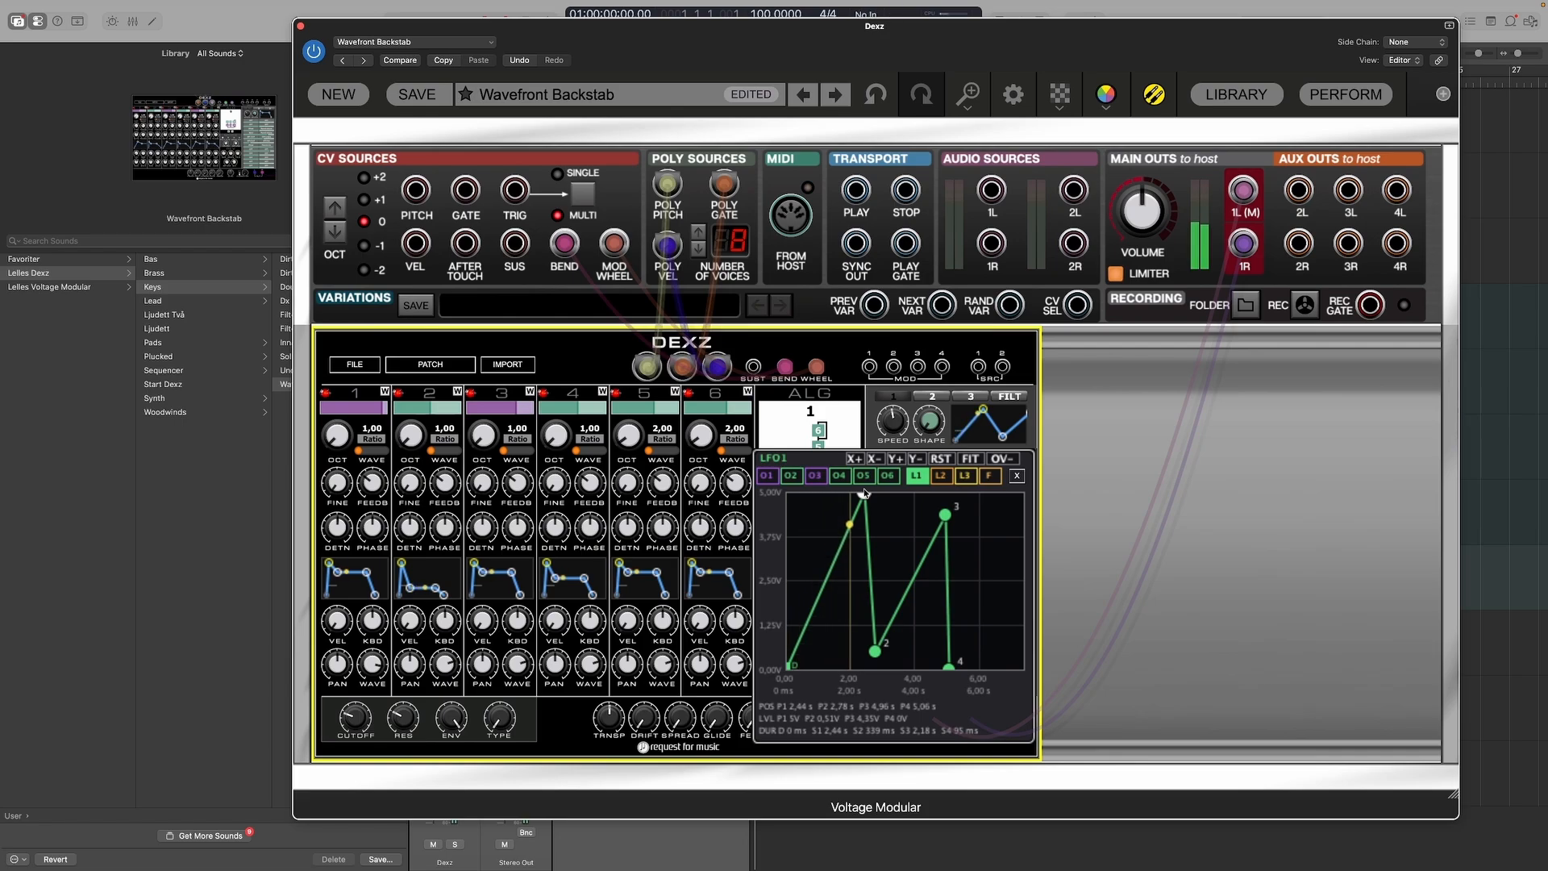
drag(864, 494, 862, 569)
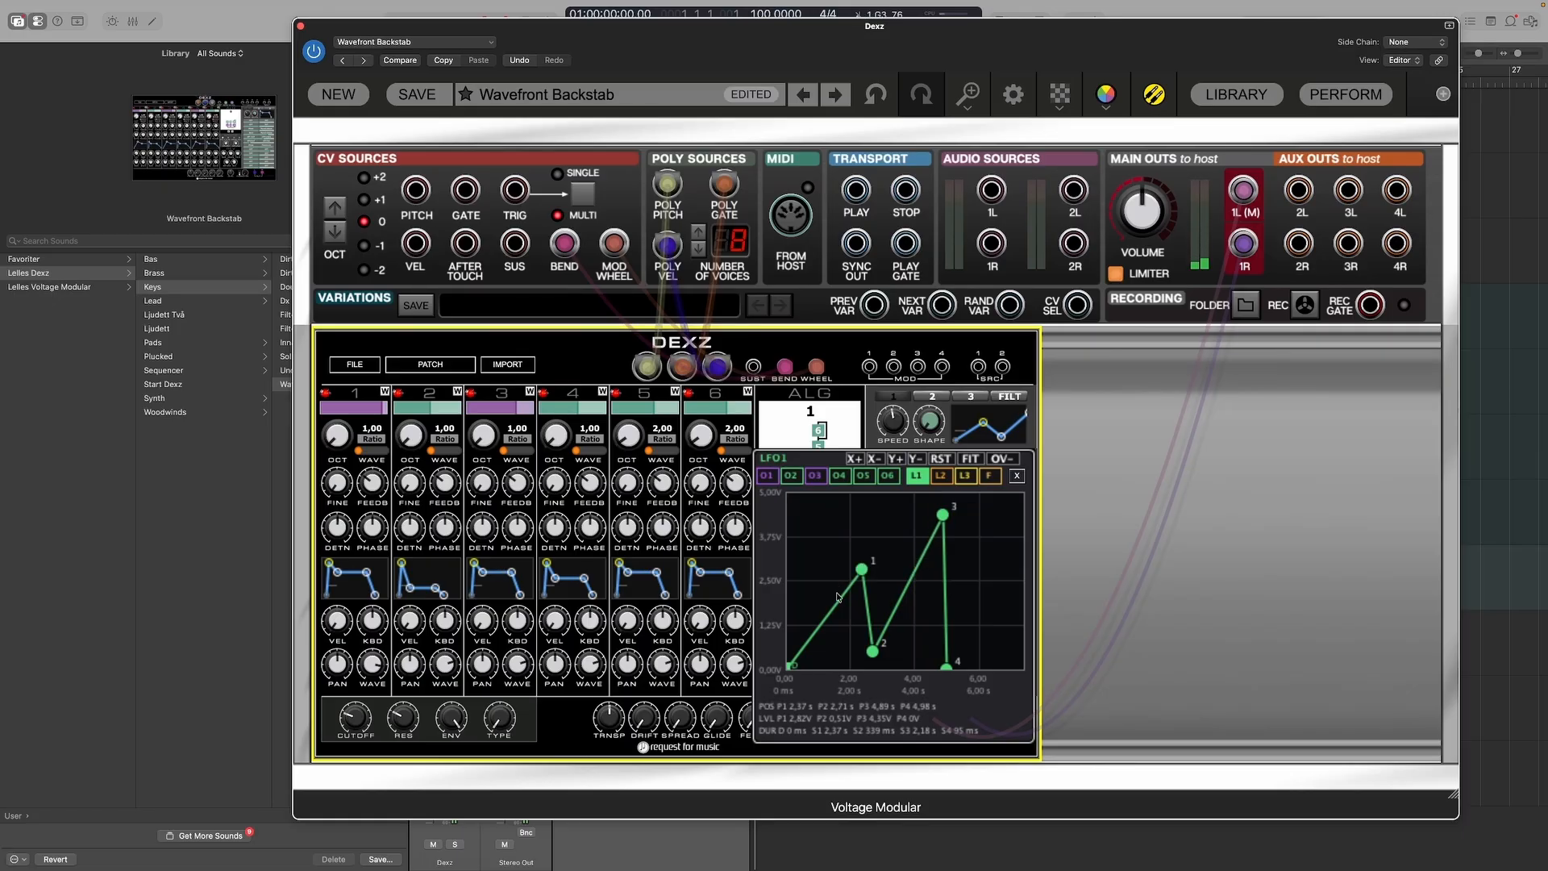
Step: Reshape ENV1 with point 1 at about 1.99 s and 1.60 V, point 2 at 3.16 s and 1.60 V, point 3 at 5.45 s and 4.86 V, and close the editor
drag(873, 650, 896, 573)
drag(965, 514, 971, 499)
drag(861, 571, 849, 613)
drag(883, 573, 885, 612)
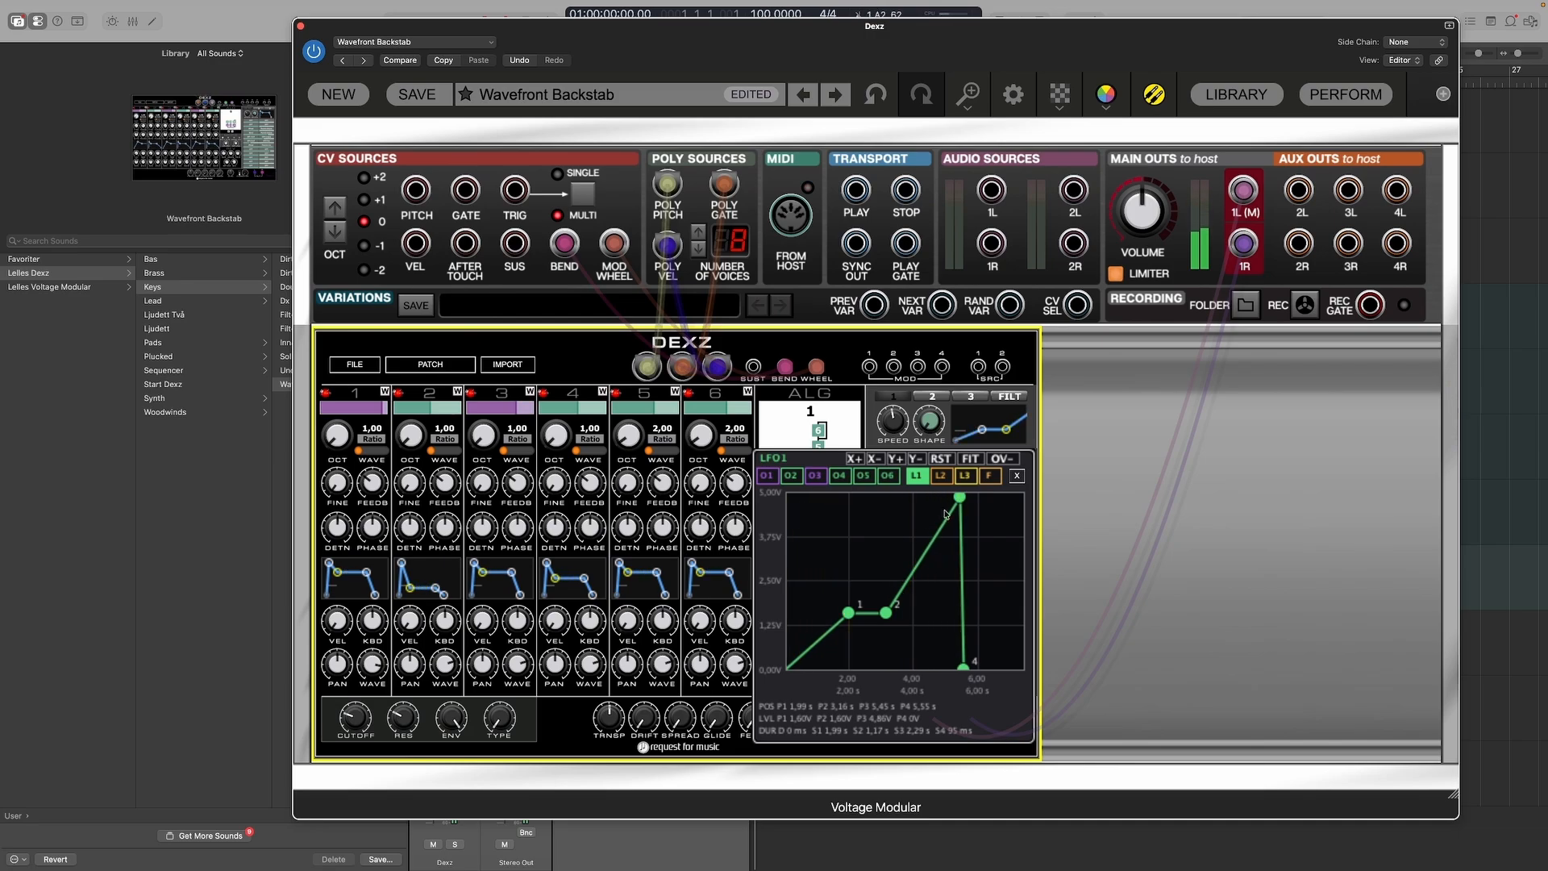
click(1018, 477)
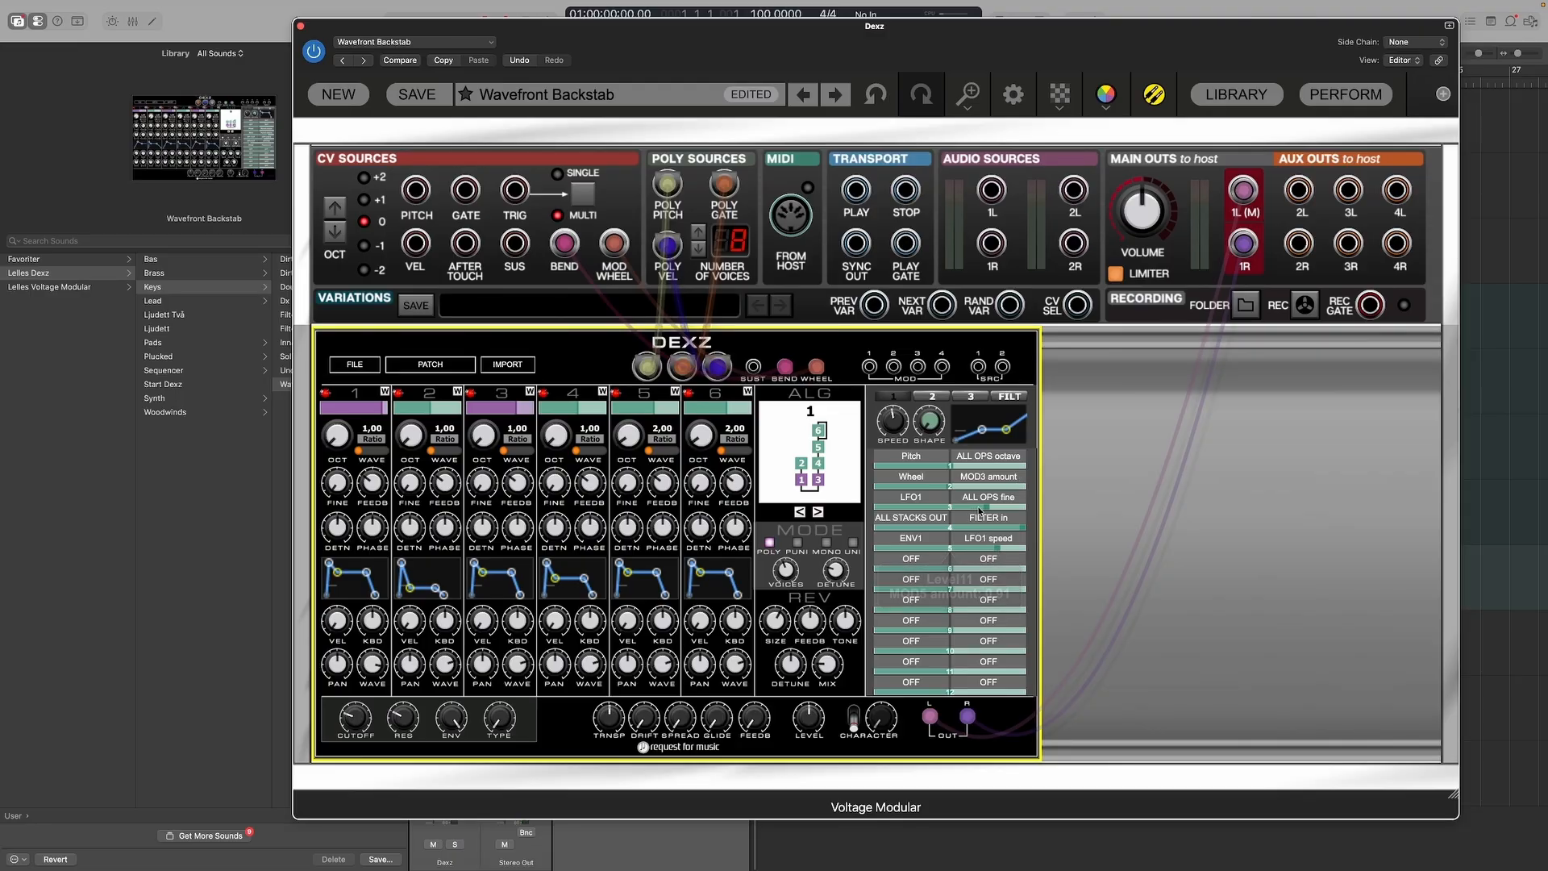
Step: Raise the amount of modulation slot 3, LFO1 to ALL OPS fine, to 1.79 and bring it back down to a weaker setting
drag(986, 508, 1008, 514)
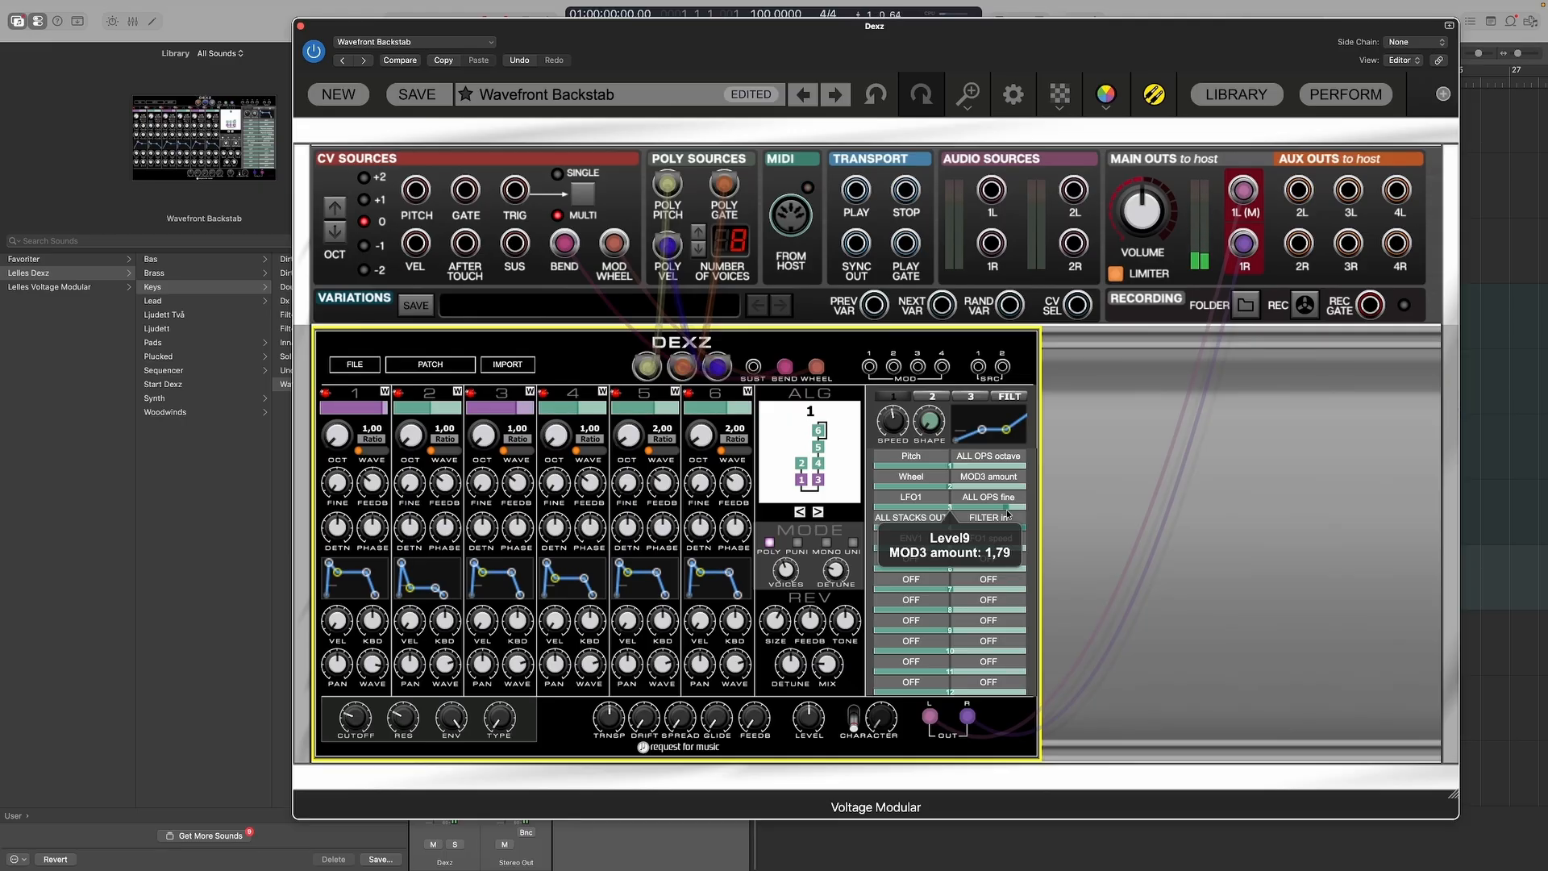
drag(1006, 509, 994, 507)
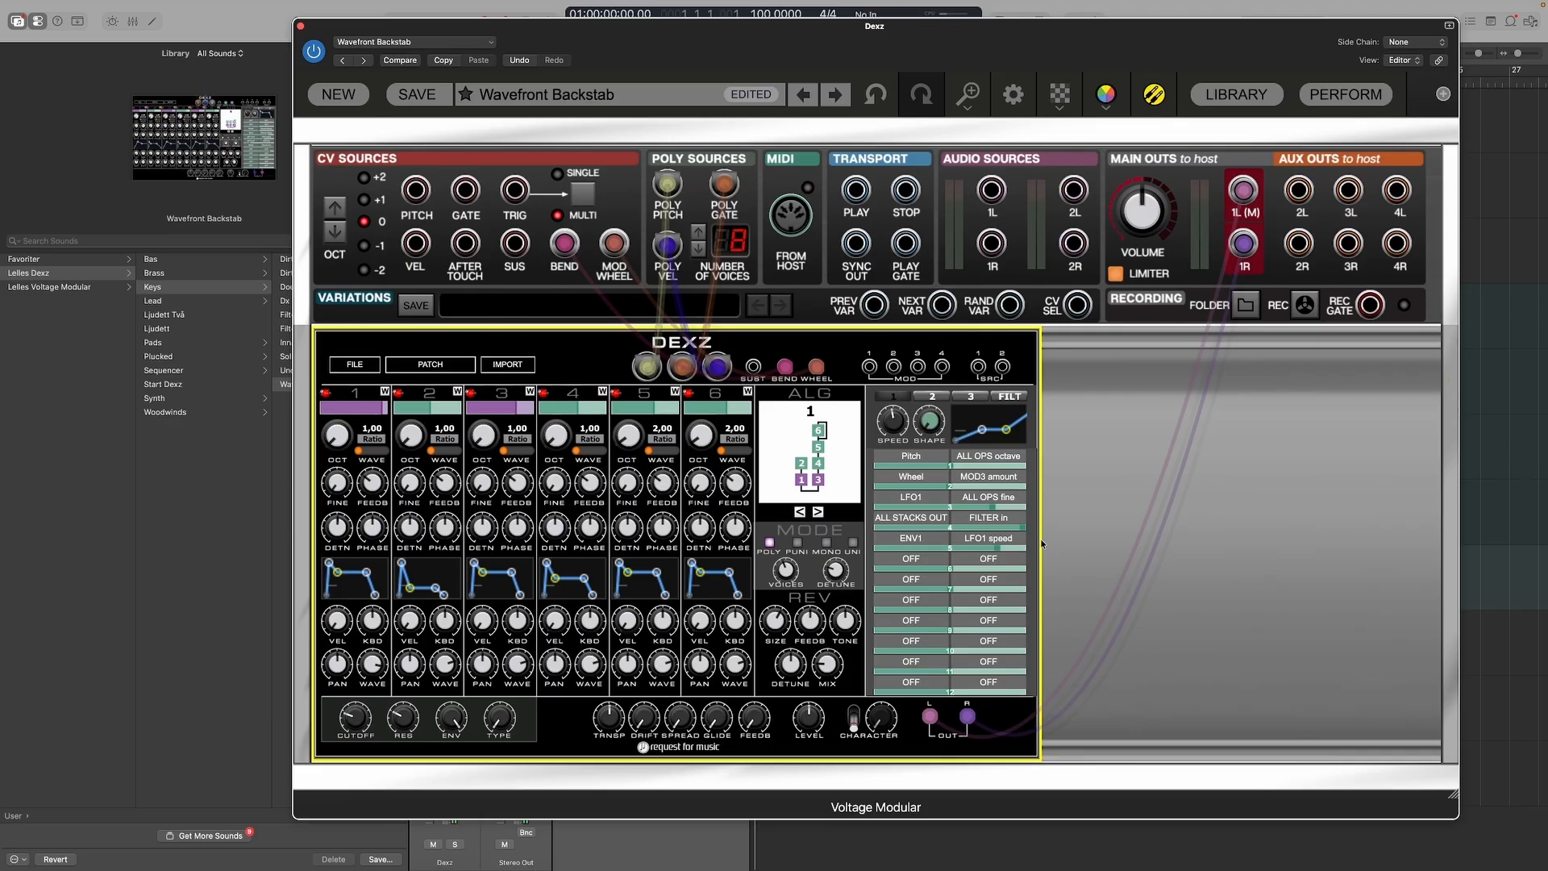
Step: Change the source of modulation slot 5 to Pitch and fine-tune the amounts of slots 1 and 5
click(913, 538)
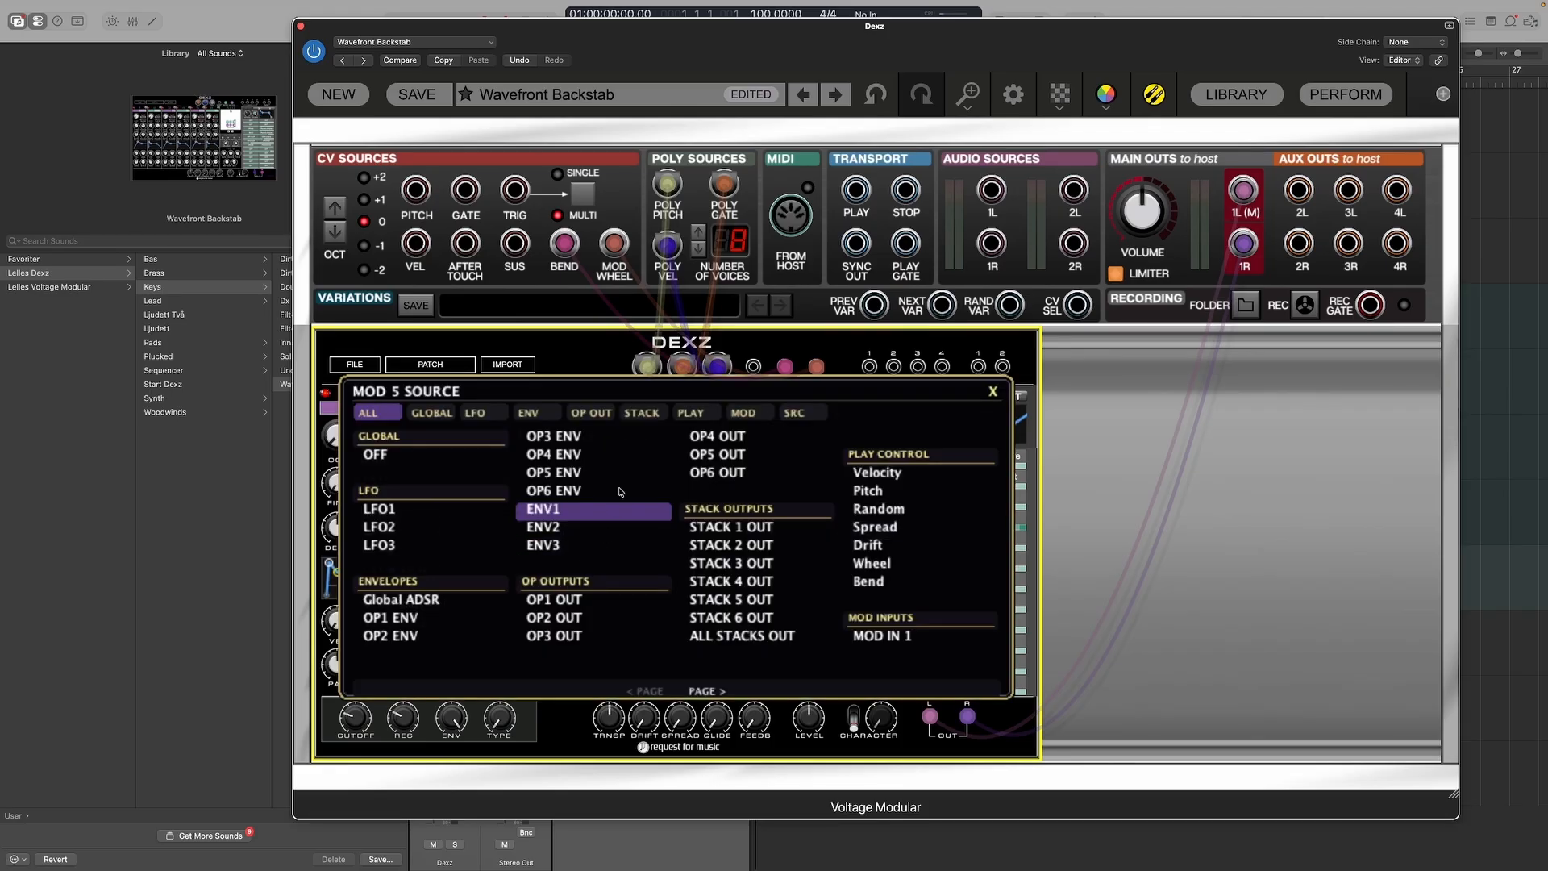
click(711, 415)
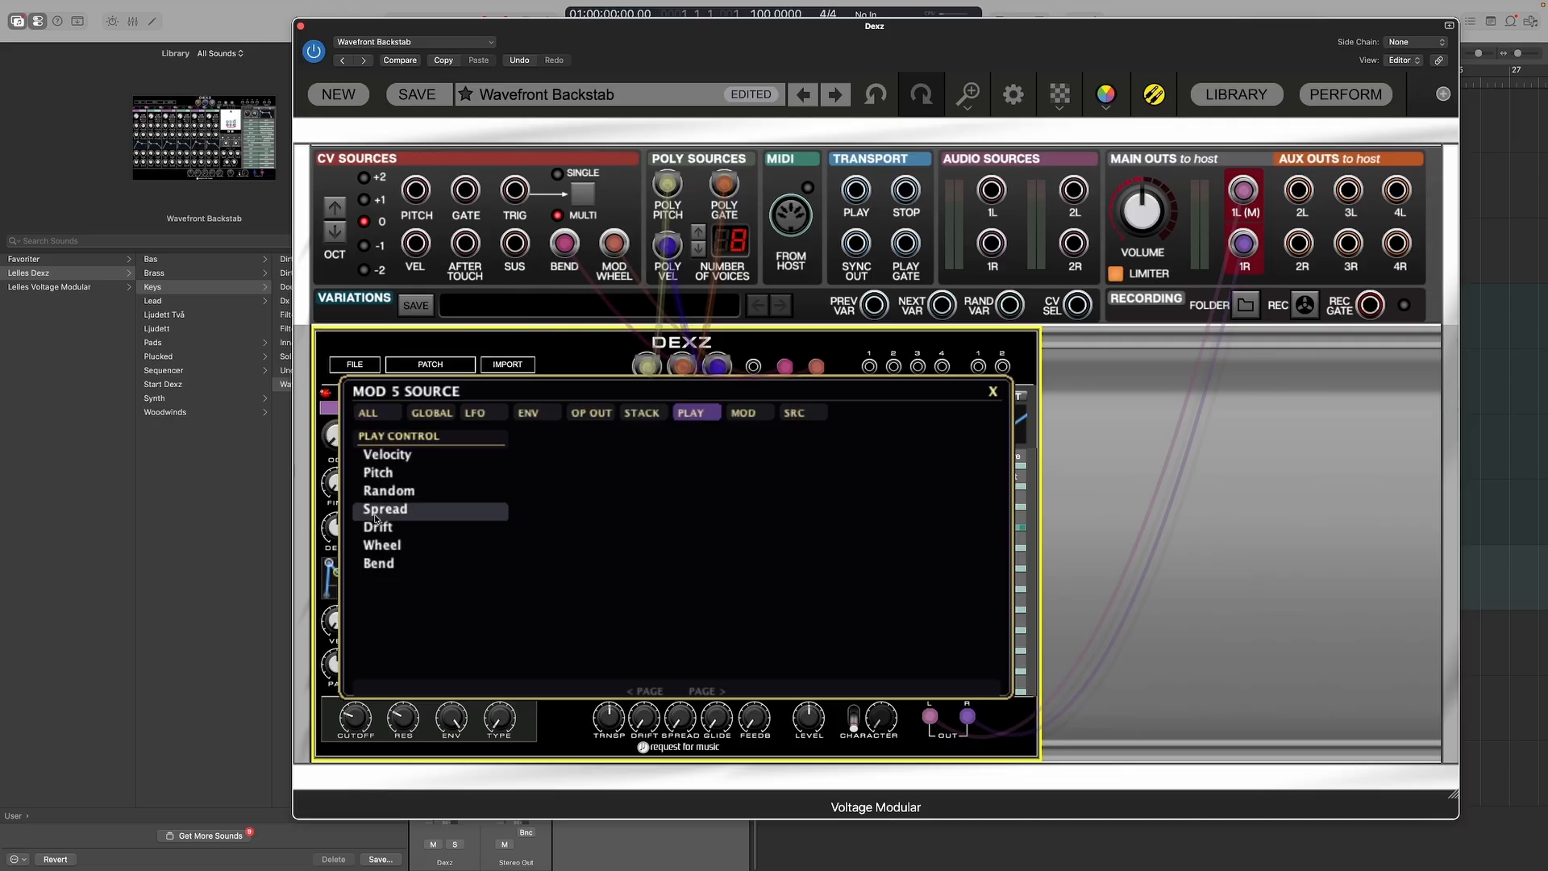
click(375, 476)
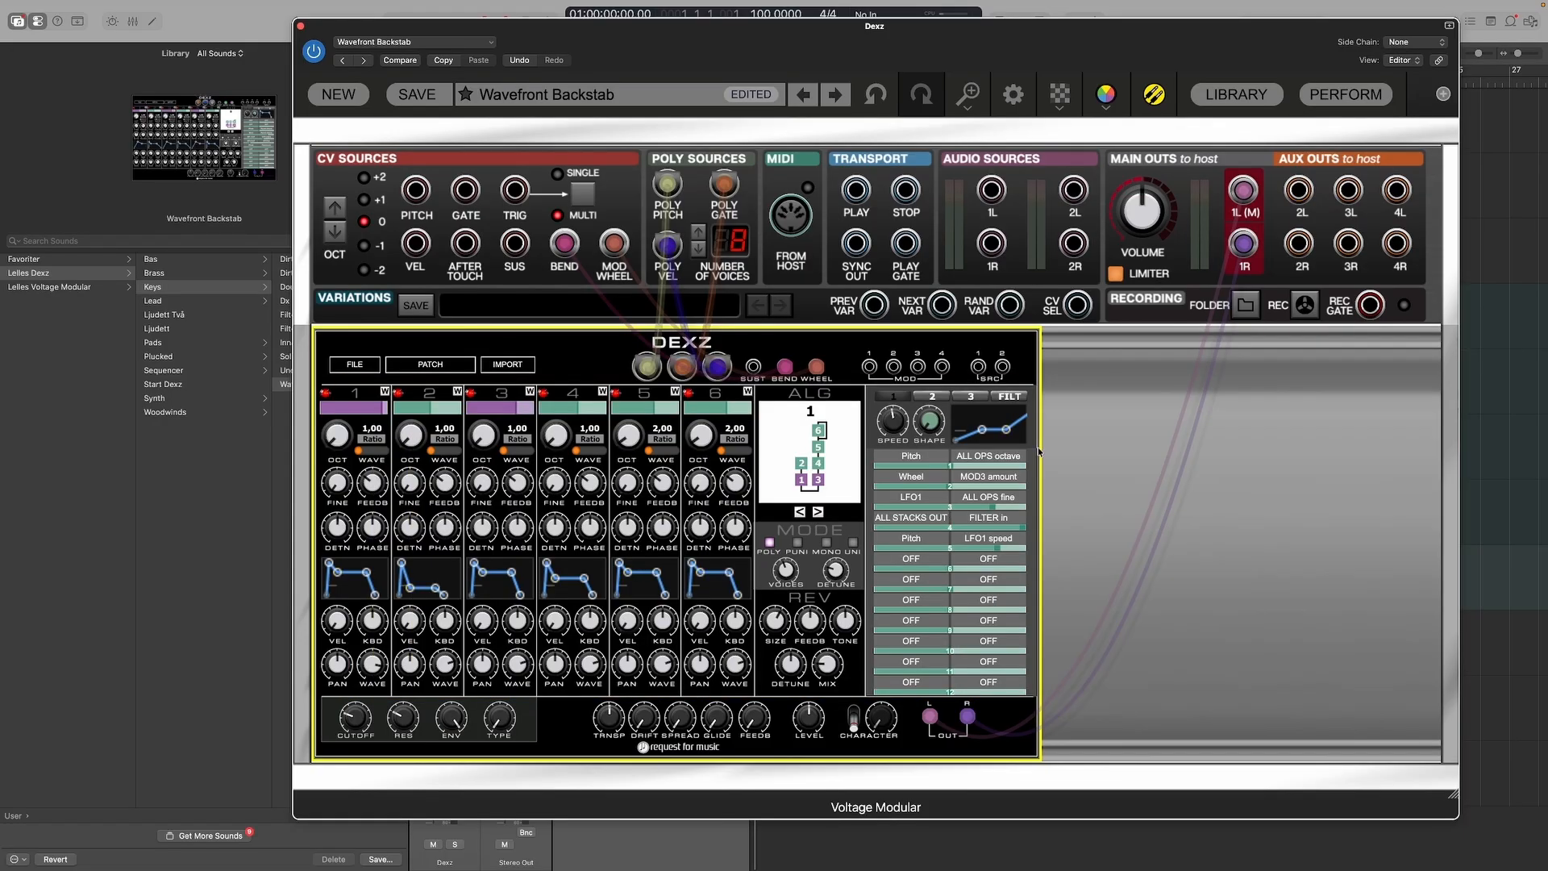
mouse_move(952, 467)
mouse_down()
mouse_move(1018, 469)
mouse_move(953, 469)
mouse_up()
mouse_move(994, 551)
mouse_down()
mouse_move(952, 553)
mouse_move(997, 554)
mouse_up()
Step: Route Bend to LFO1 speed in modulation slot 6
click(922, 560)
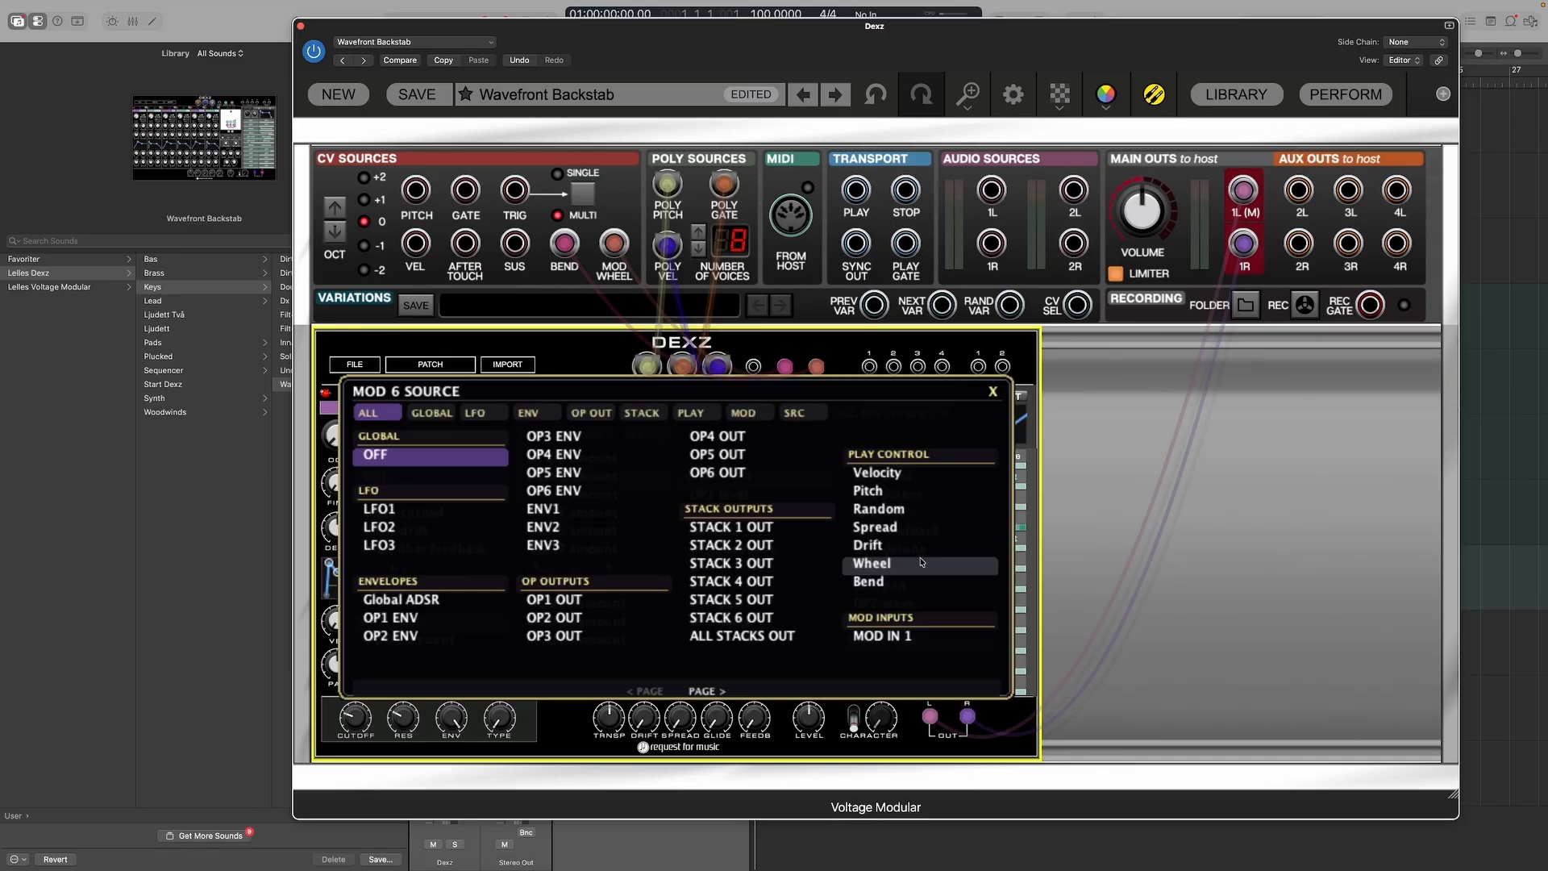
click(877, 580)
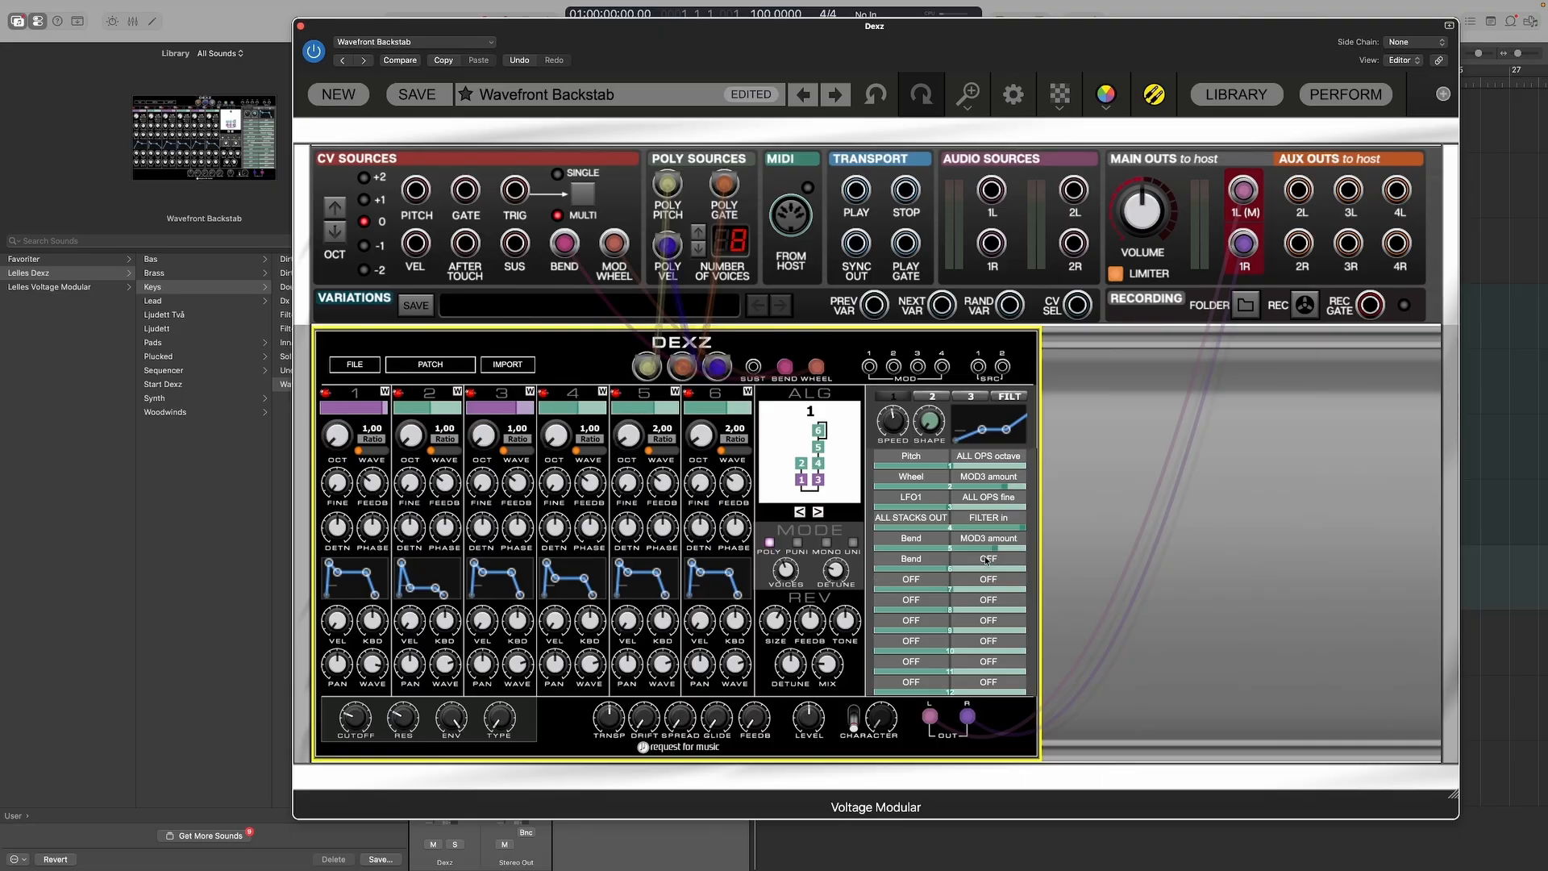
click(986, 562)
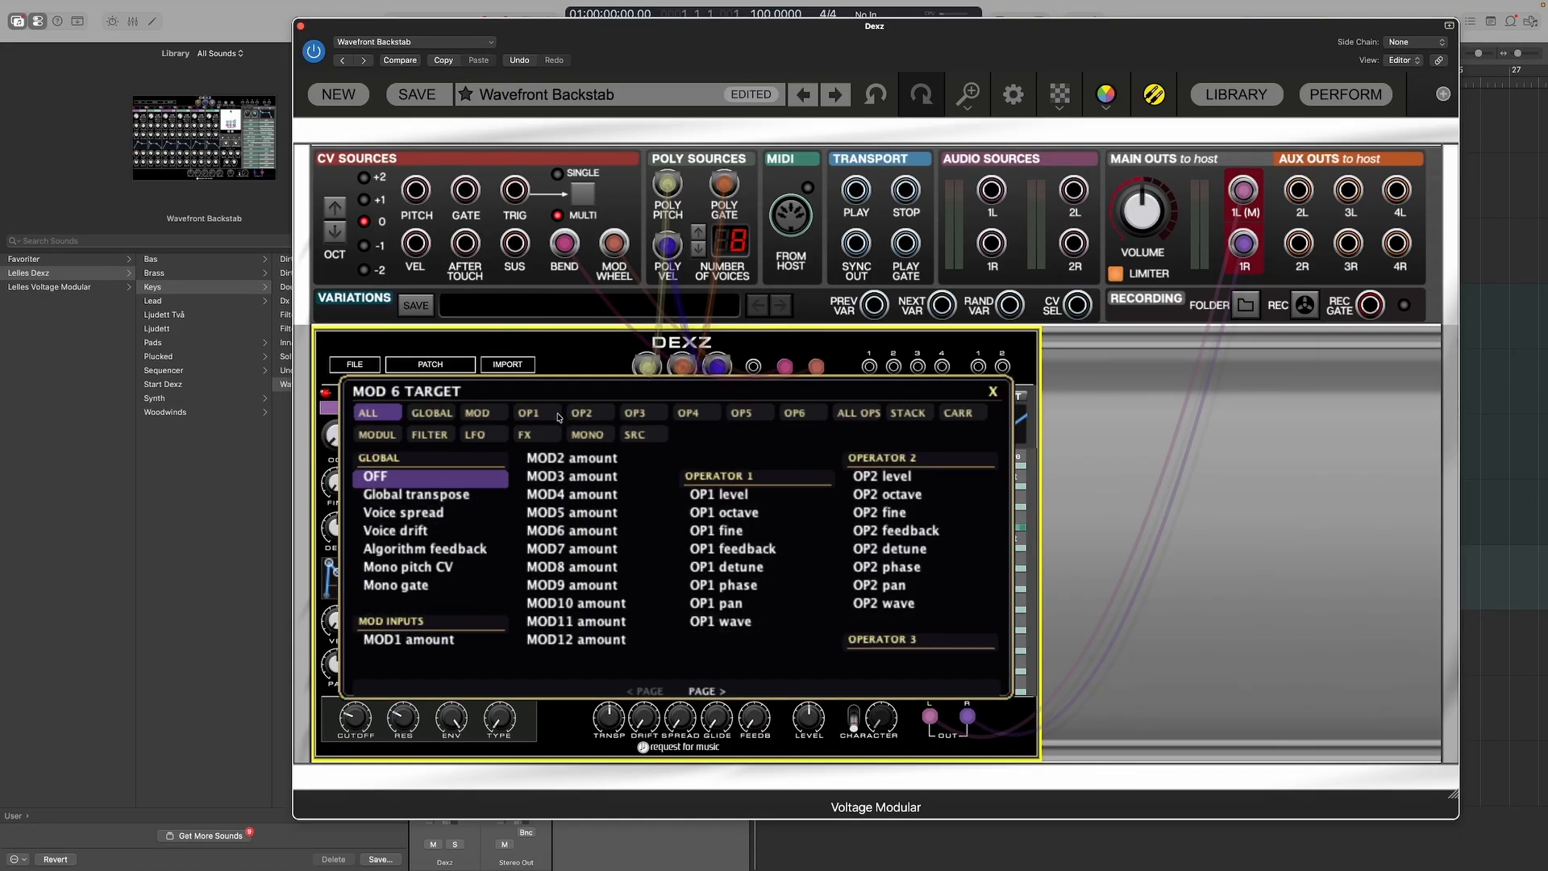
click(474, 435)
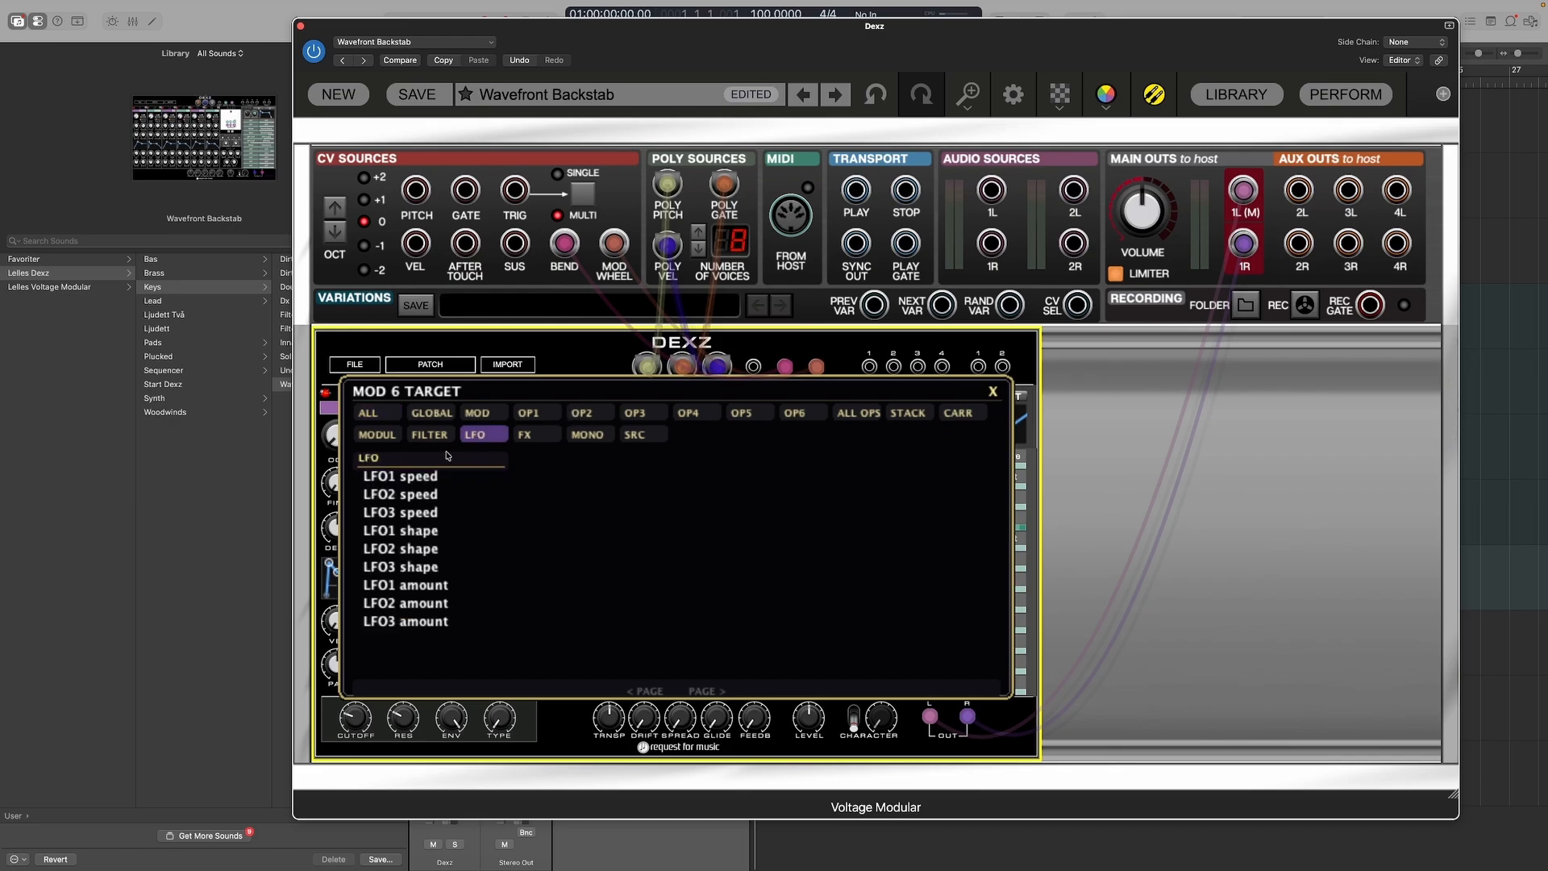
click(408, 479)
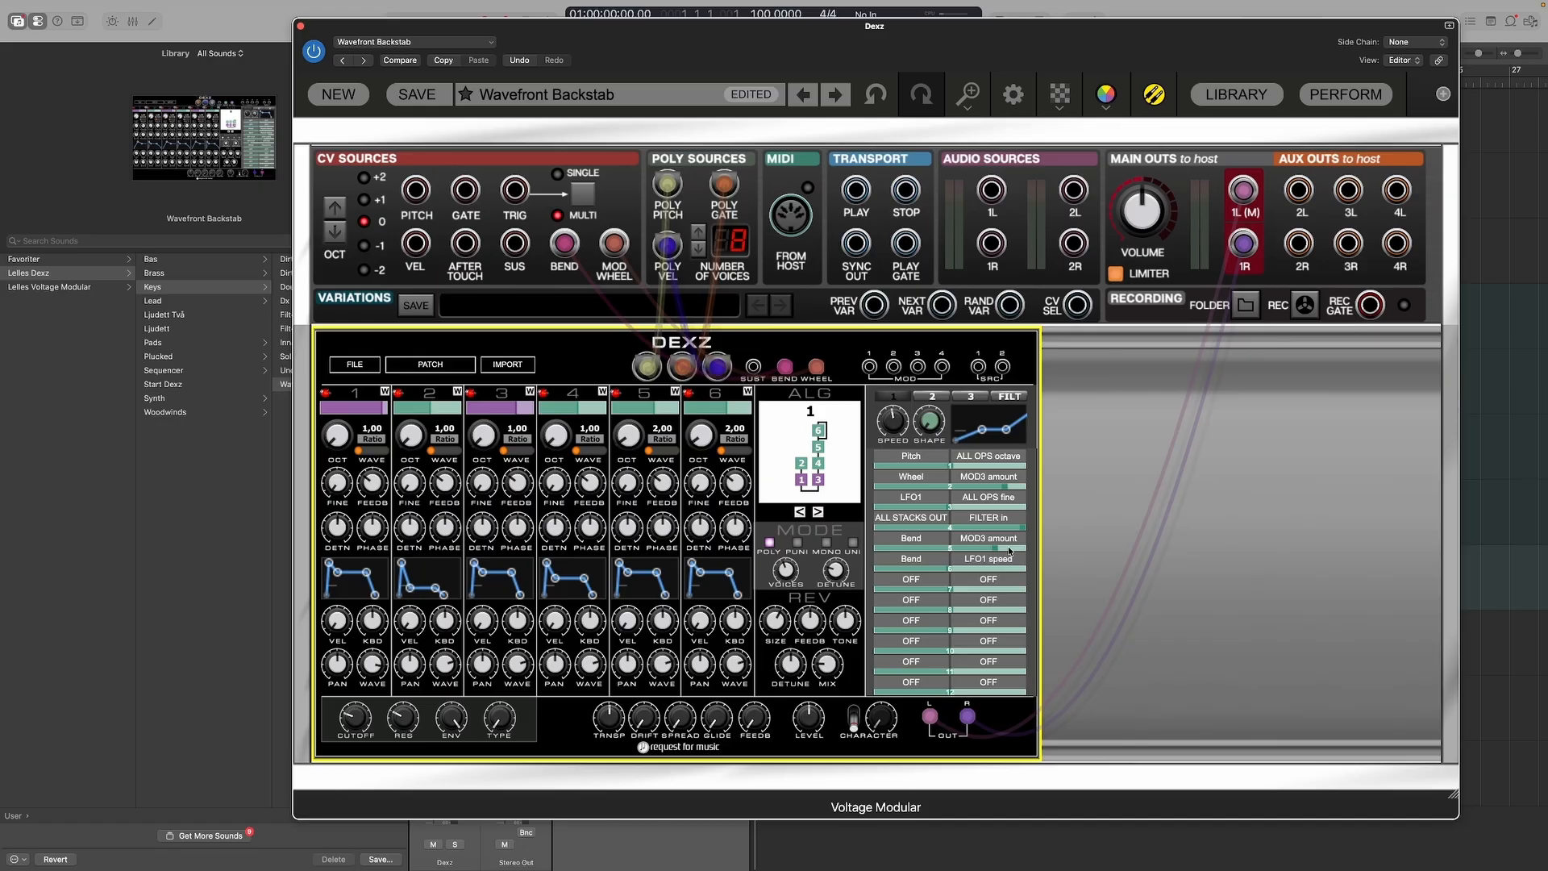
Step: Try positive and negative amounts for modulation slot 6, Bend to LFO1 speed, between 3.33 and -0.49, and settle on 0.15
drag(951, 570, 993, 574)
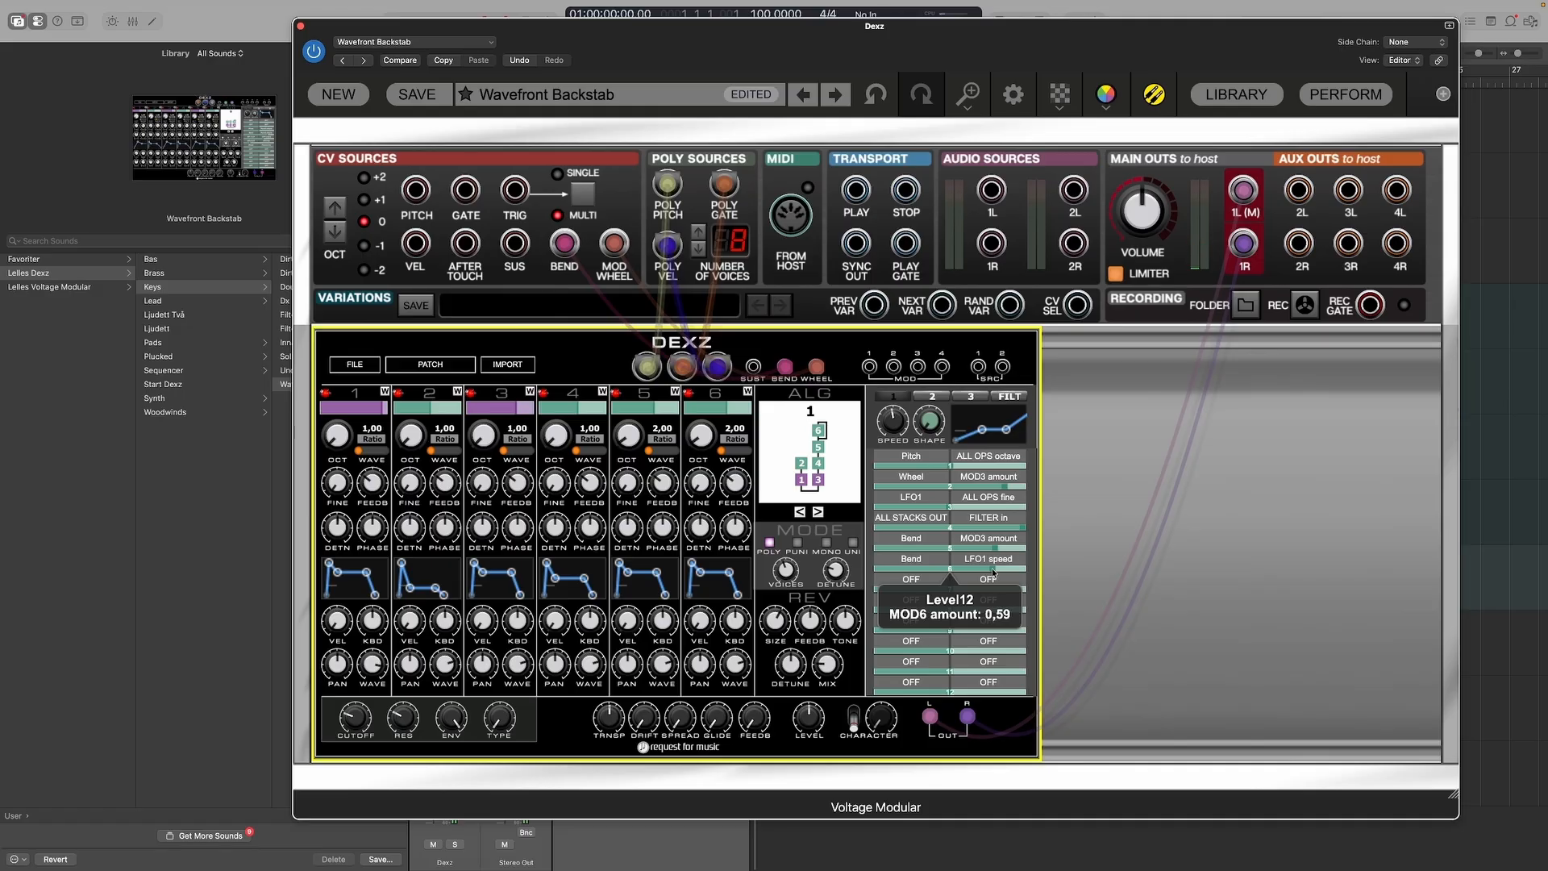
click(1011, 564)
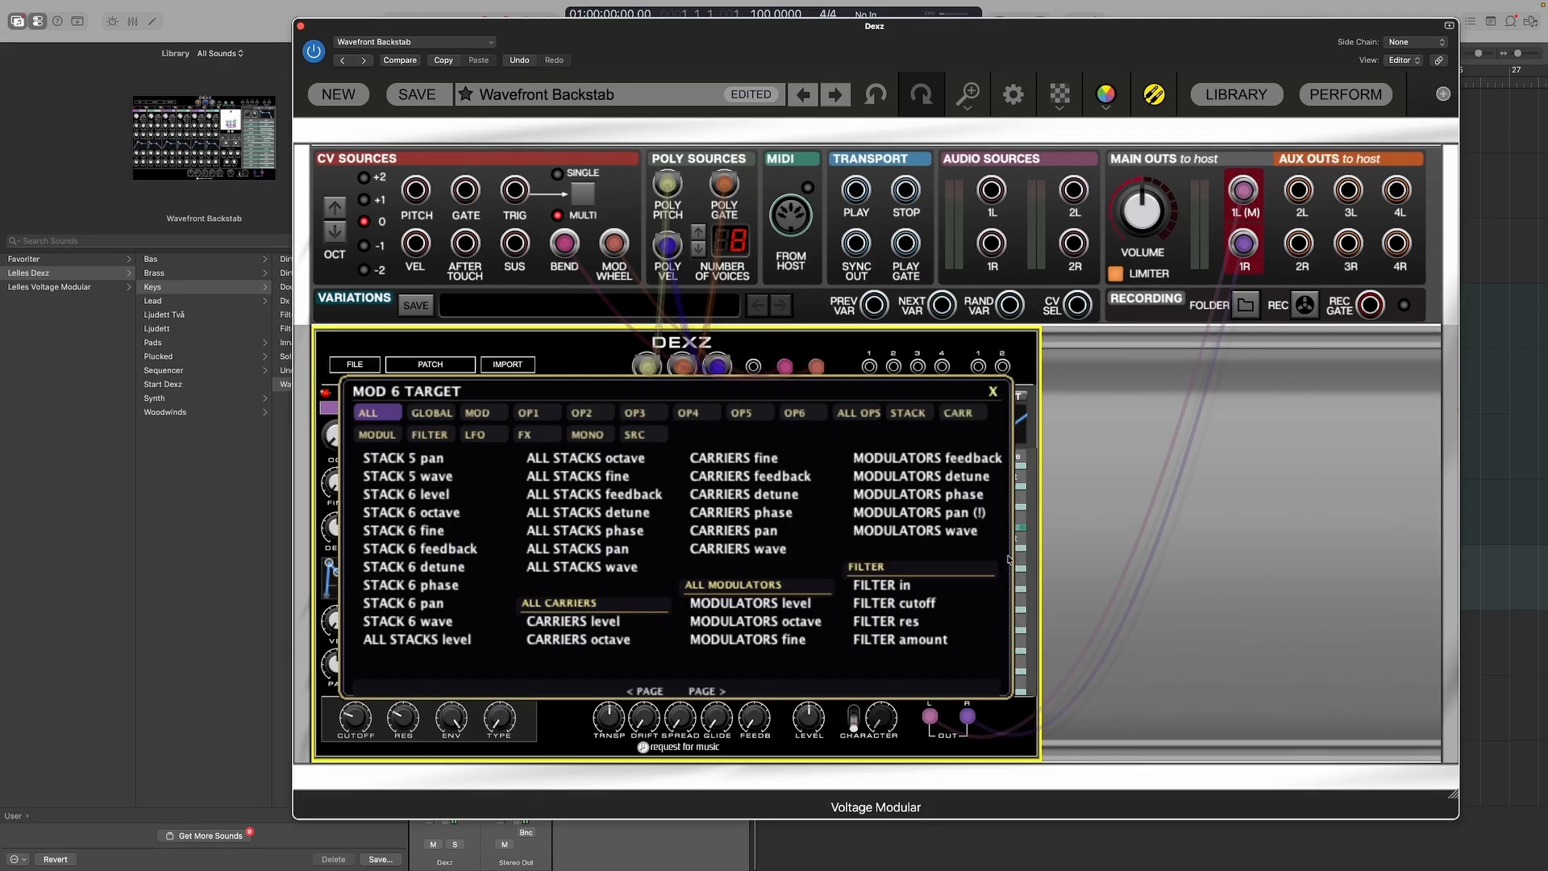
click(994, 392)
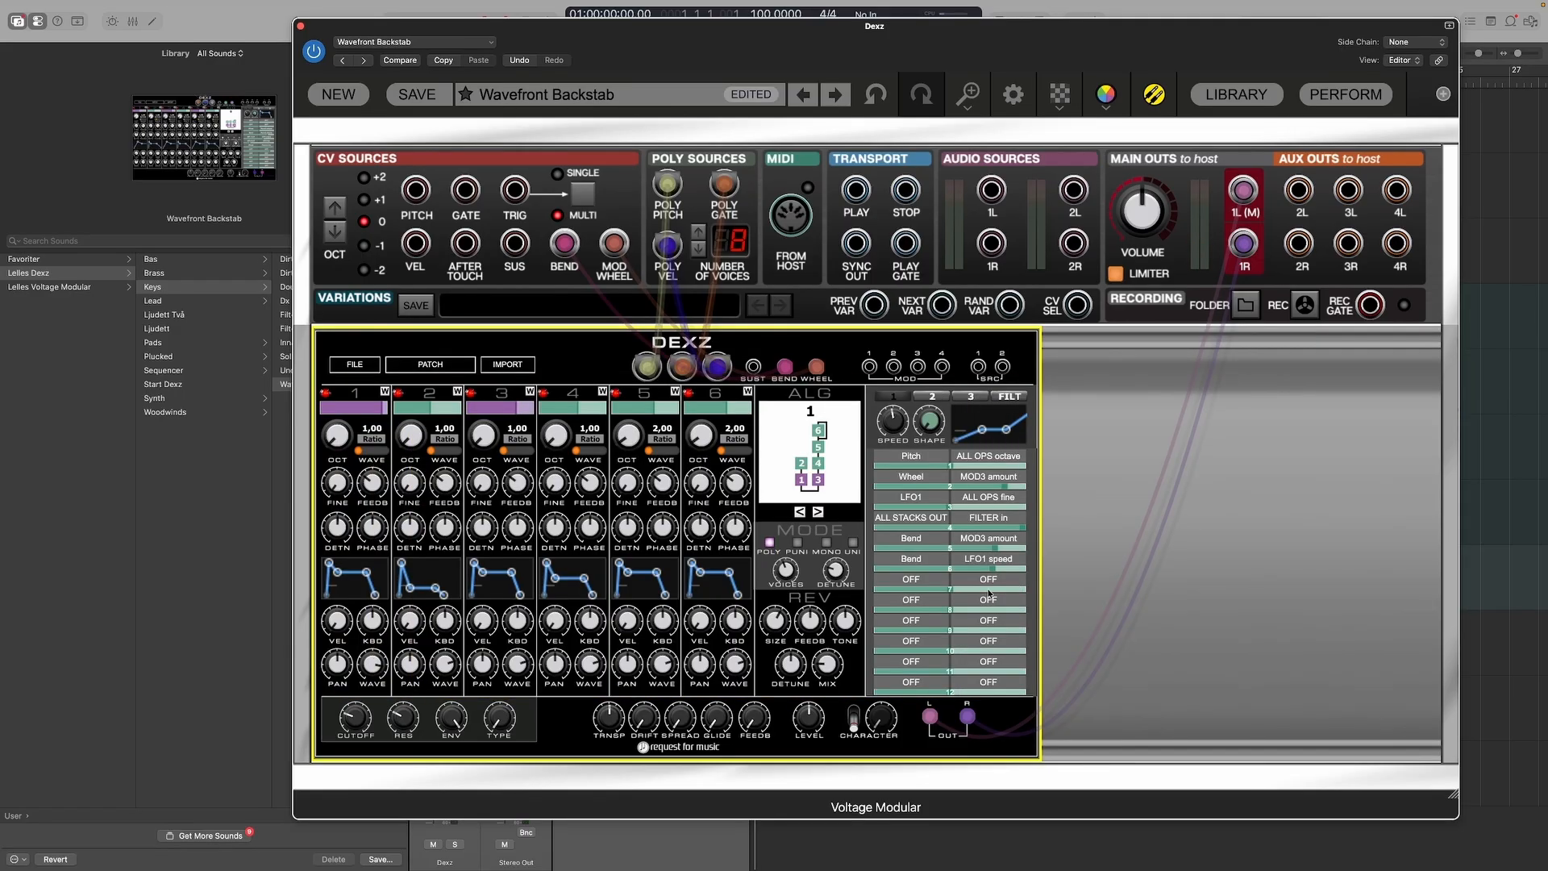
drag(995, 569, 1018, 572)
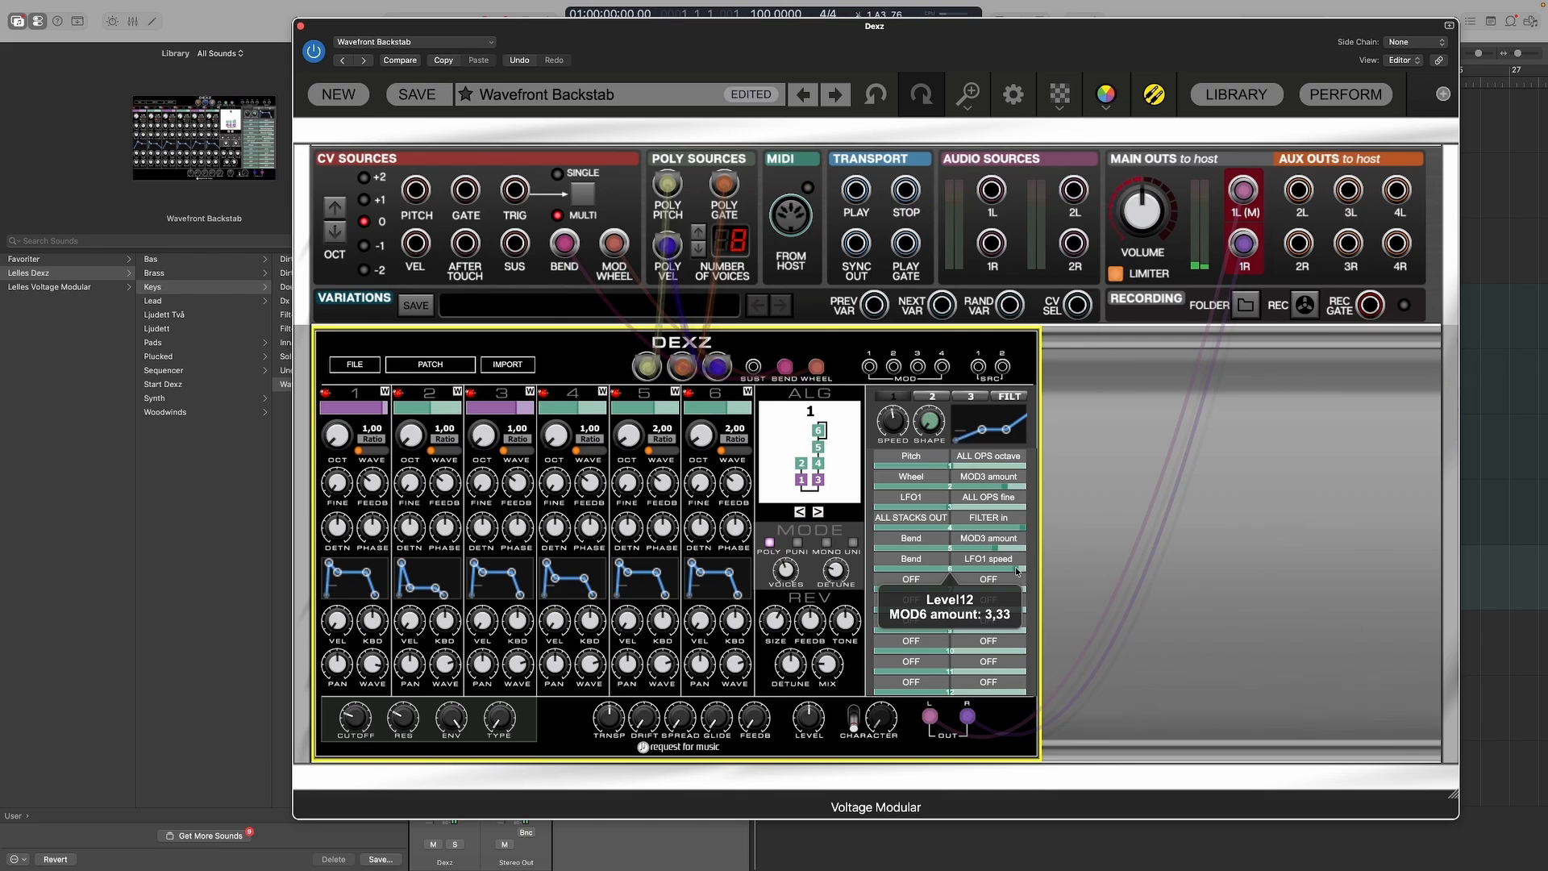
drag(1017, 570, 984, 570)
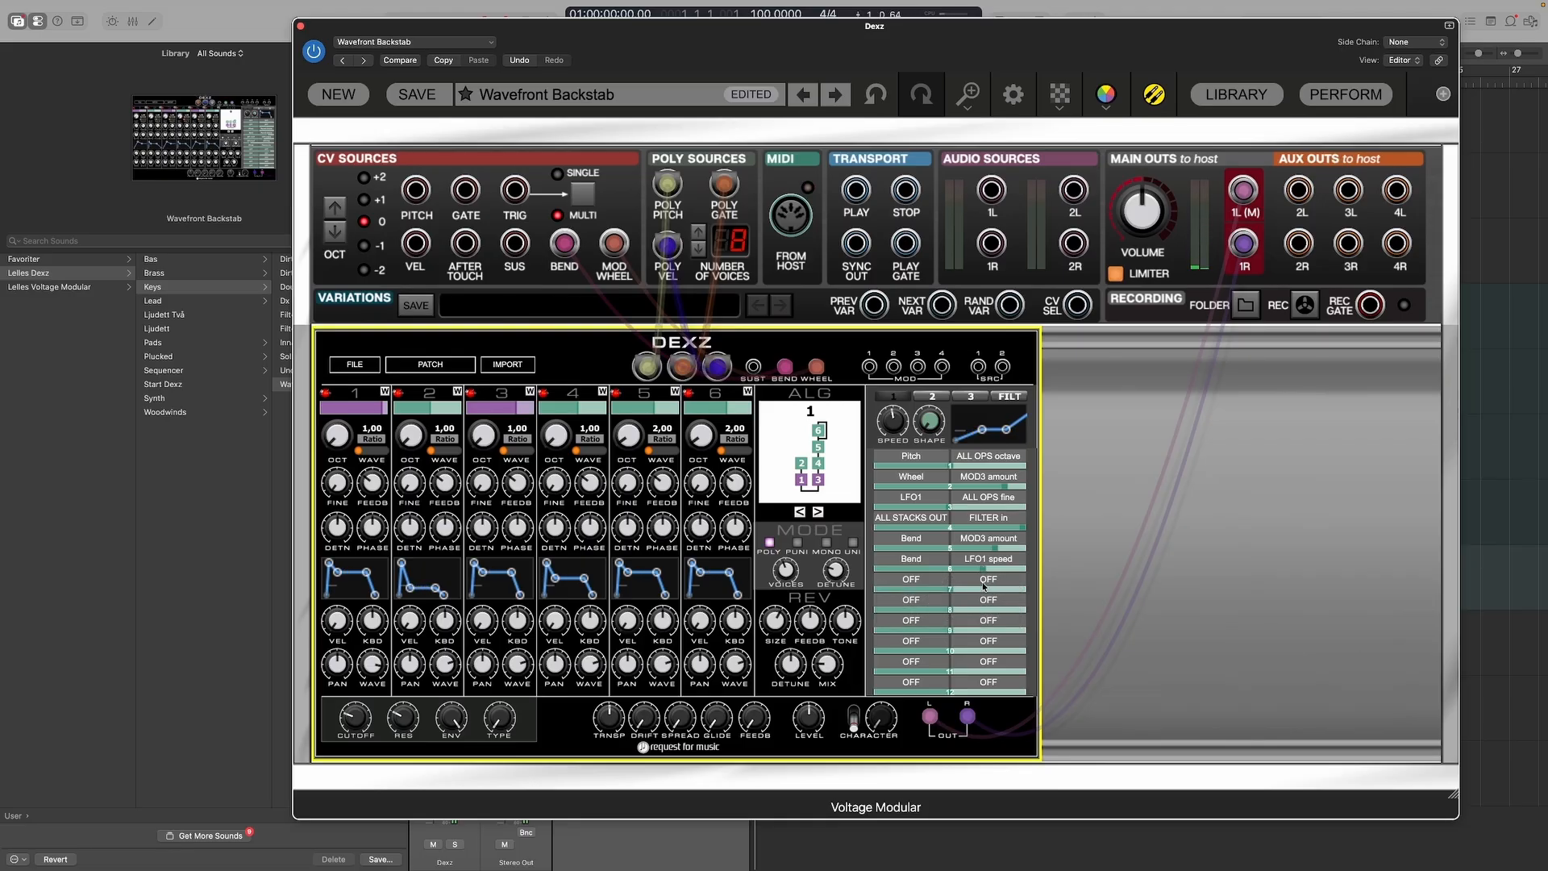
drag(989, 574, 965, 573)
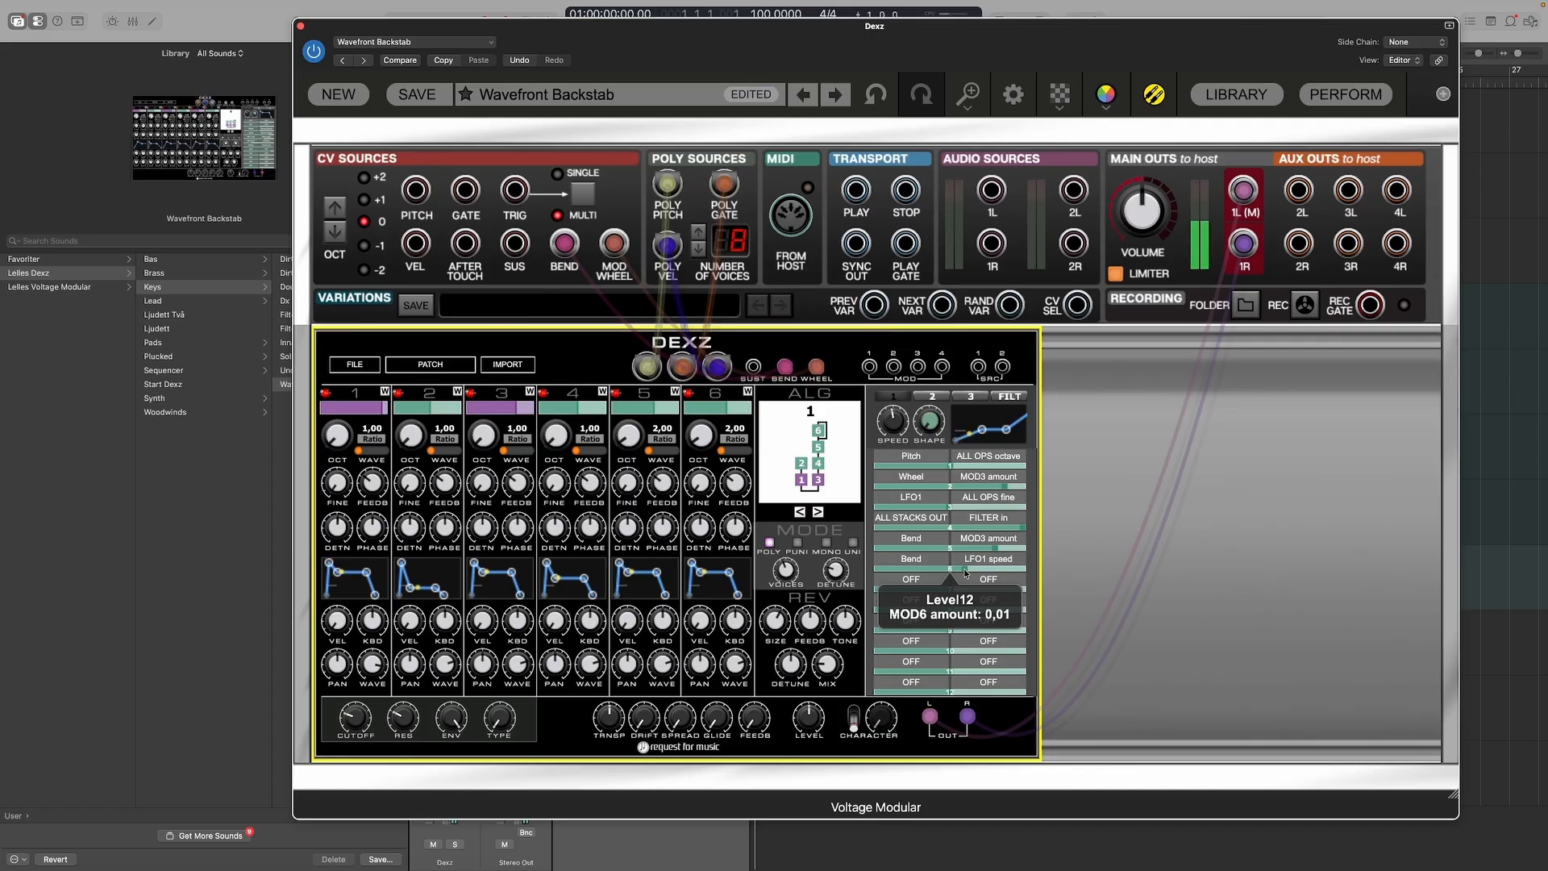
drag(965, 573, 908, 575)
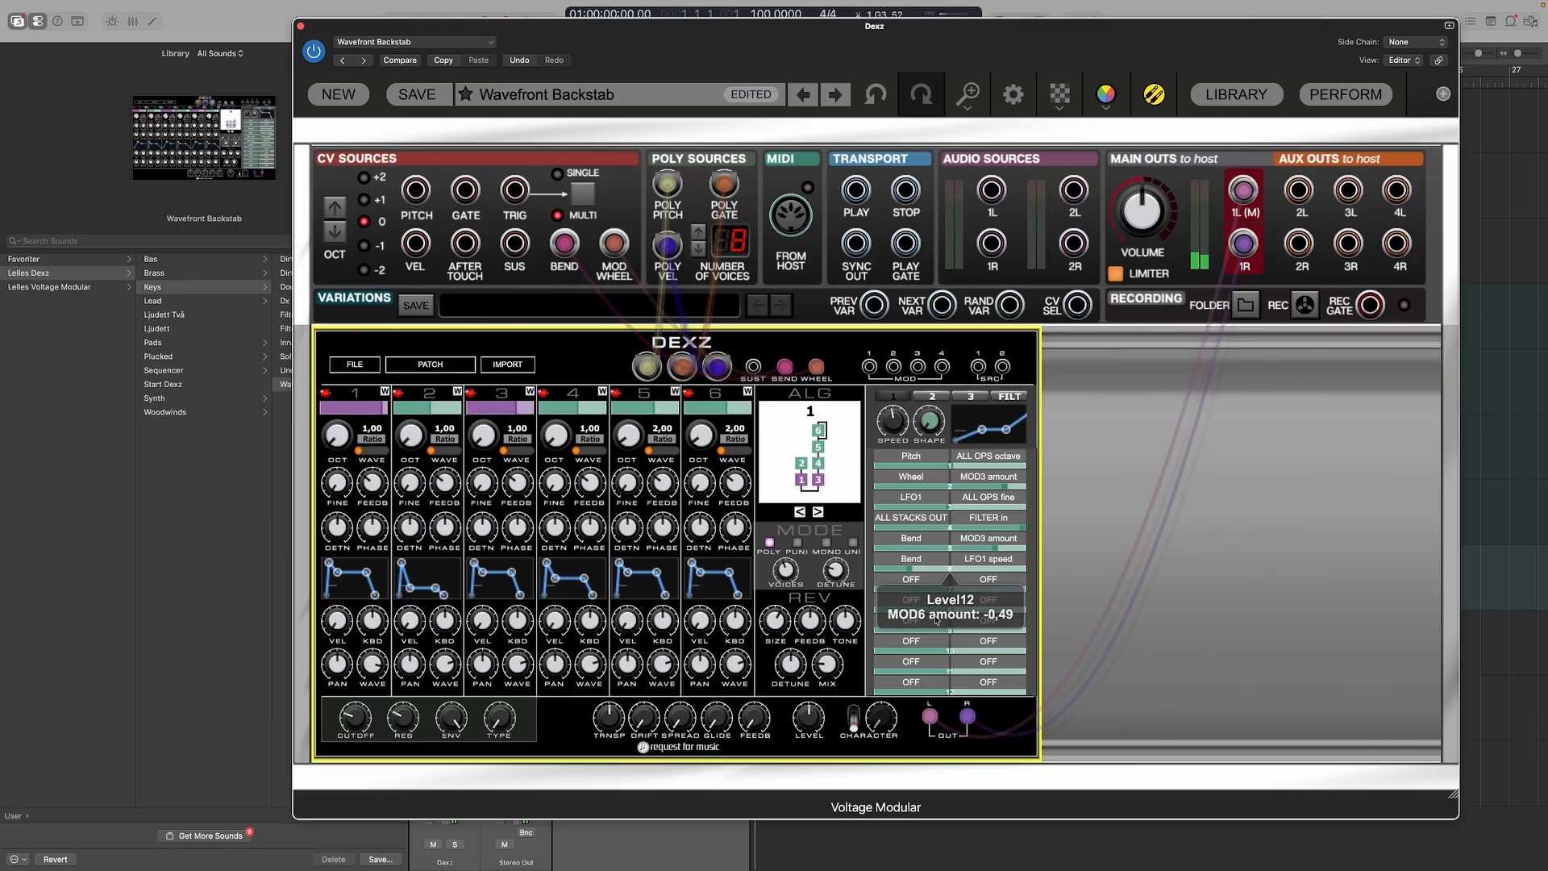
drag(912, 570, 982, 572)
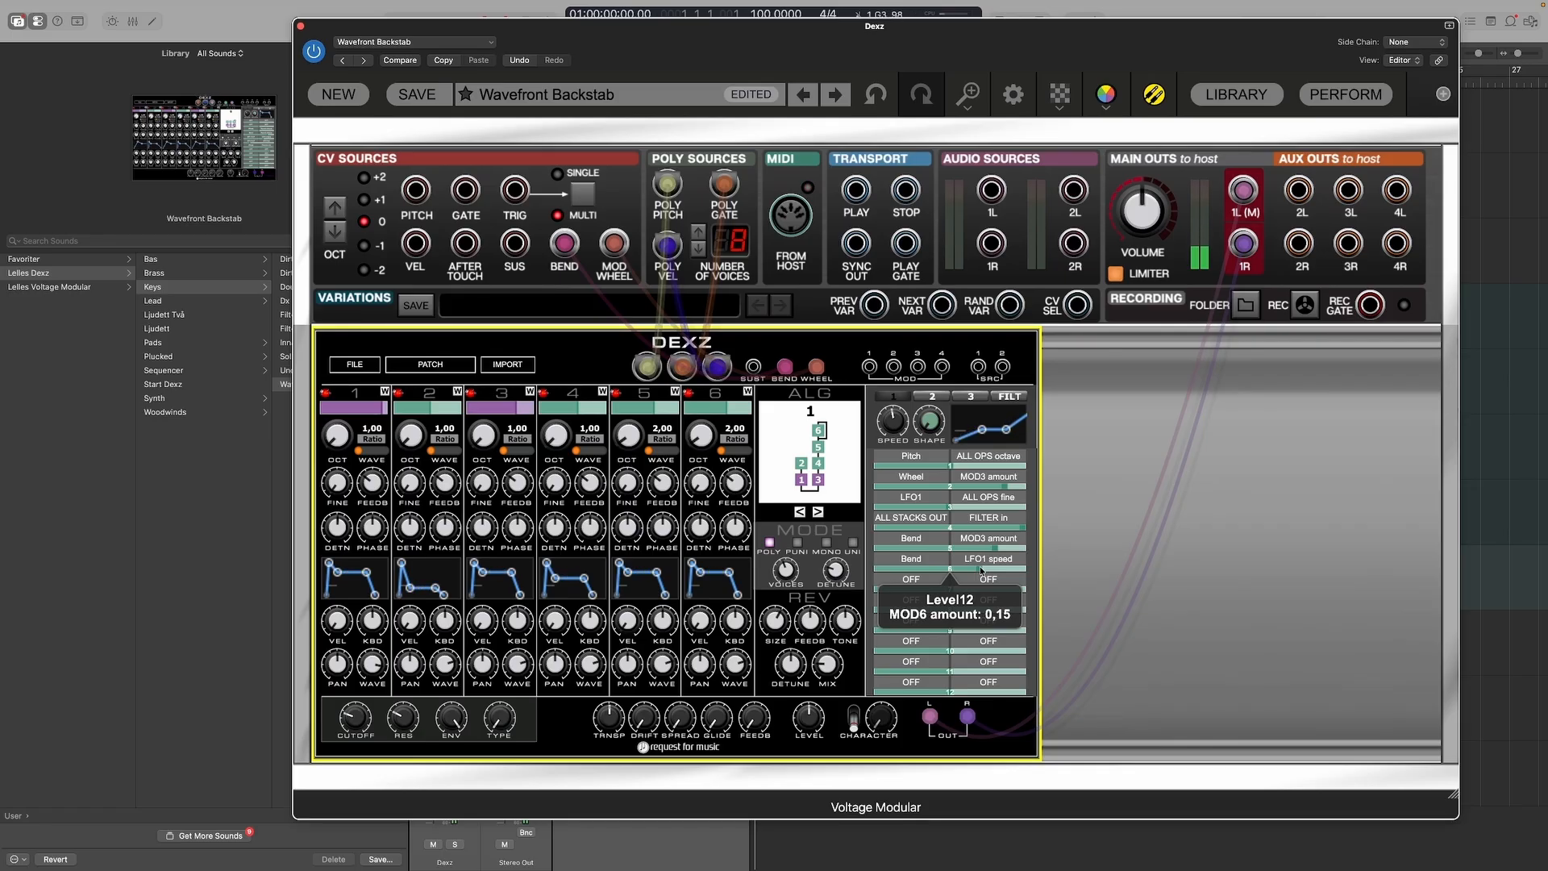
click(1069, 546)
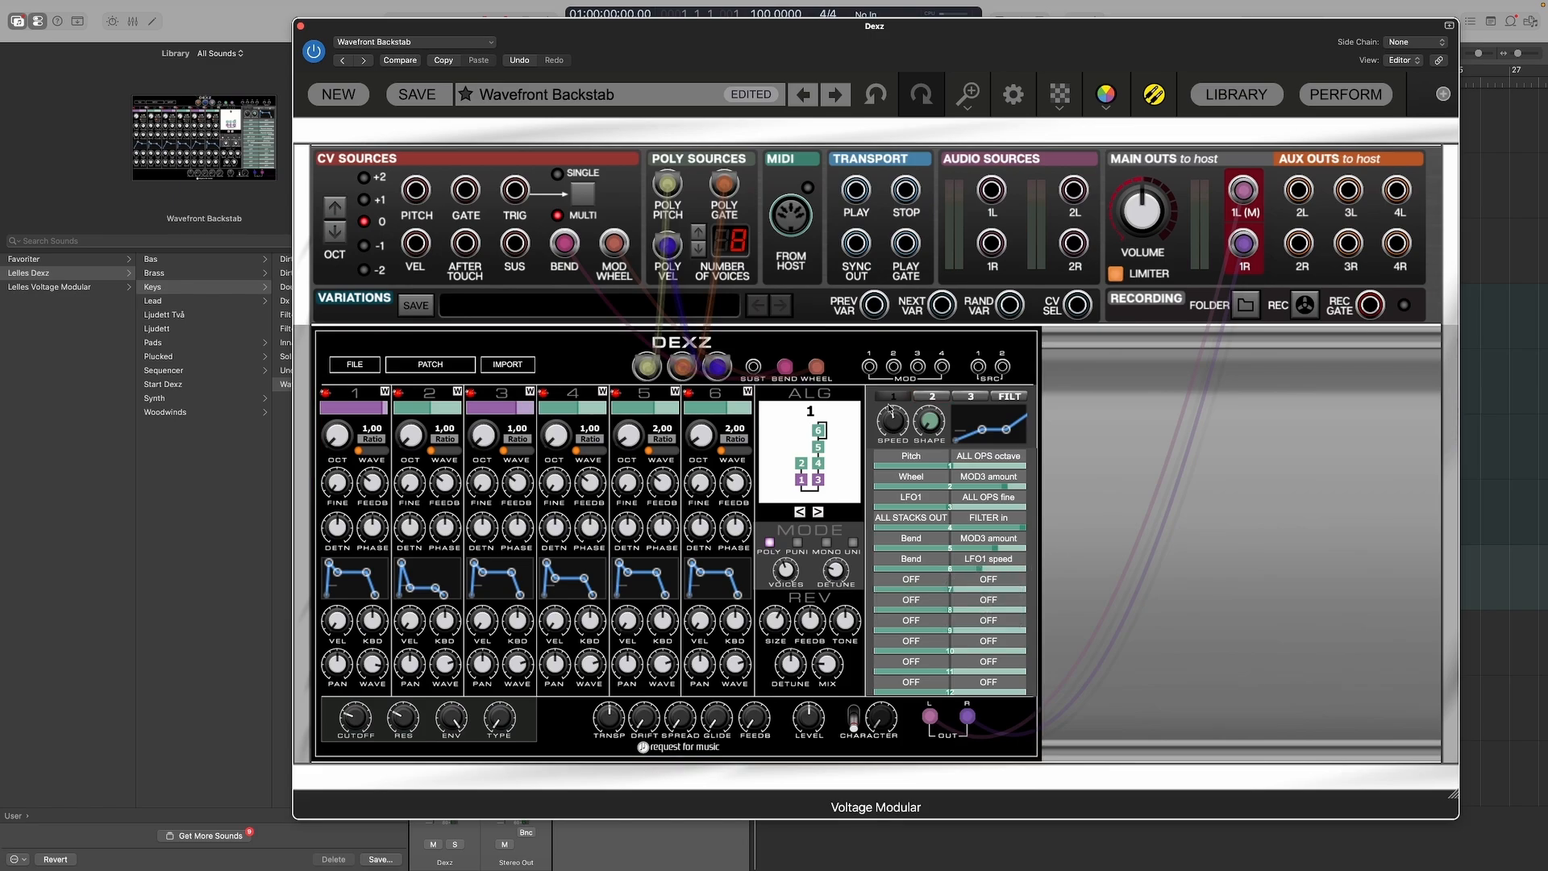
Step: Toggle LFO1 between tempo-synced and free-running speed and raise its speed setting
mouse_move(893, 426)
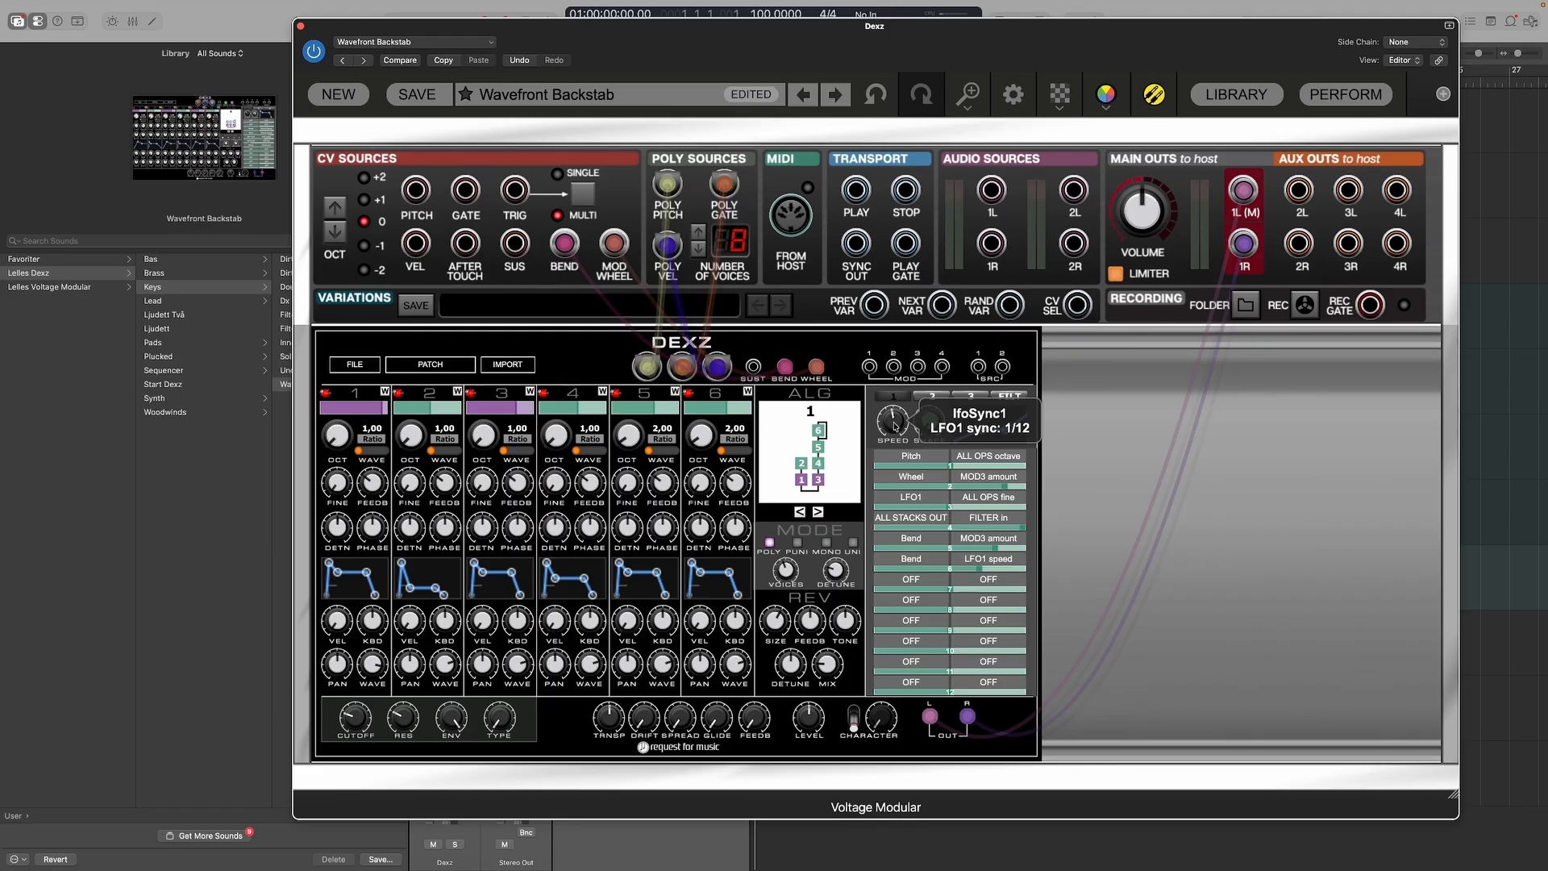
click(893, 426)
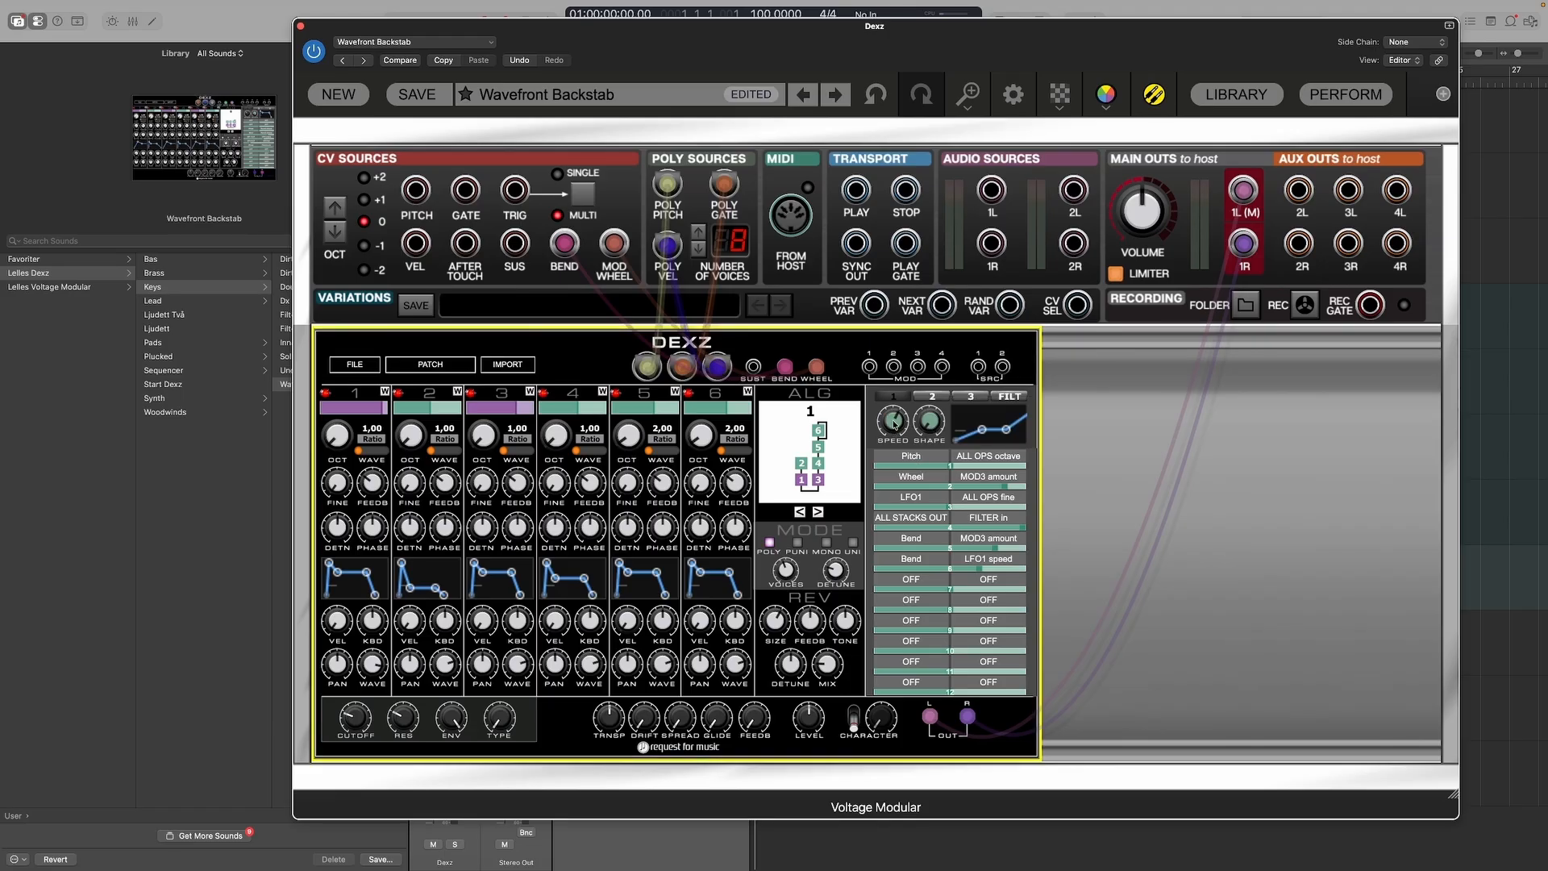
drag(893, 425, 894, 381)
double_click(893, 421)
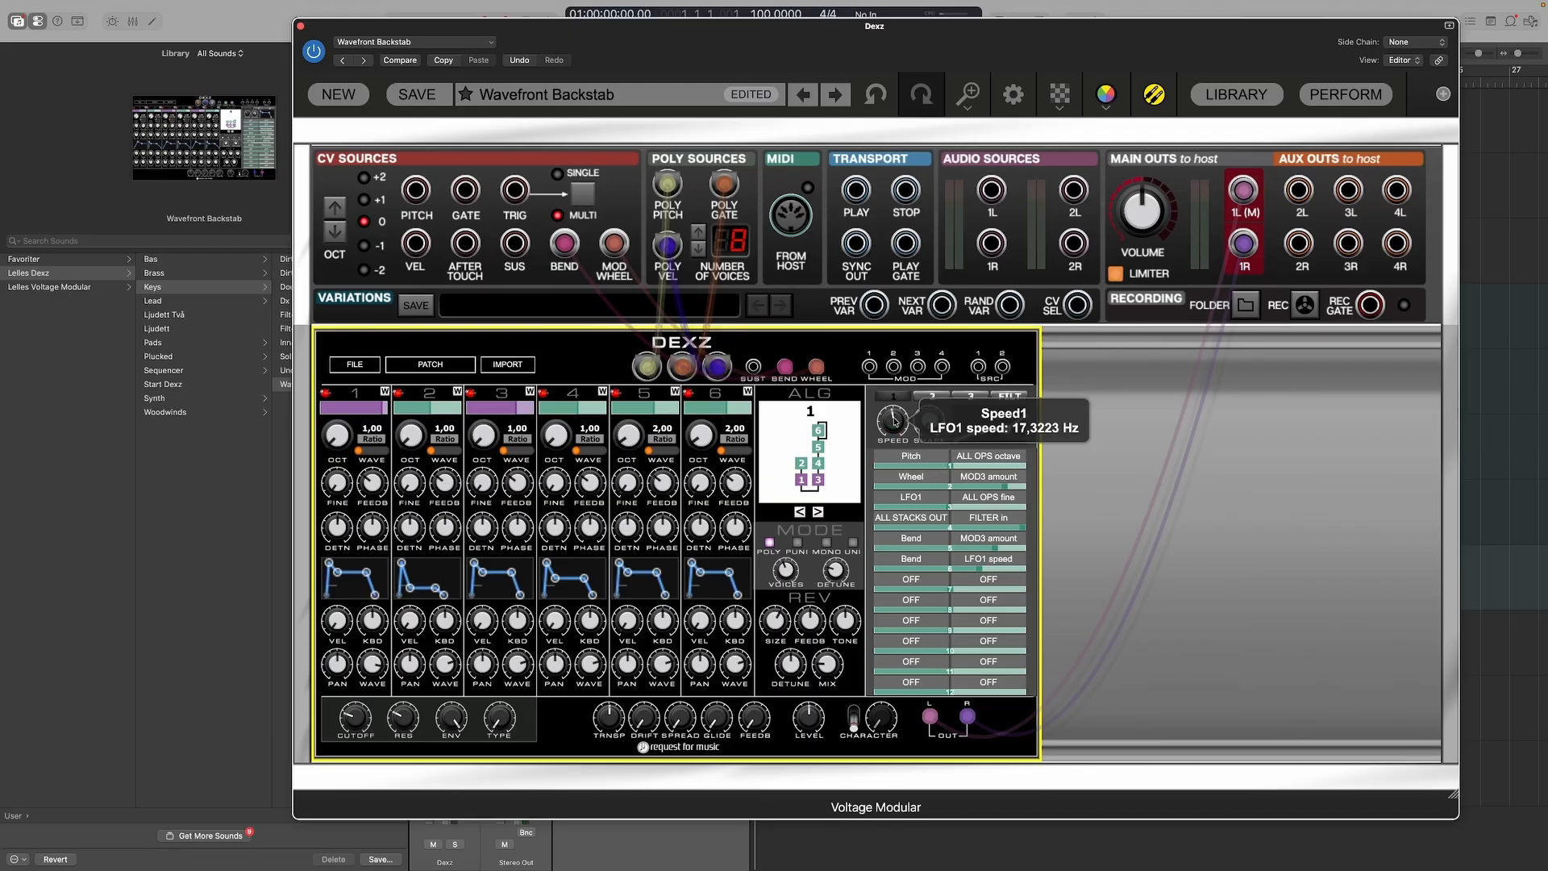
drag(894, 426, 904, 369)
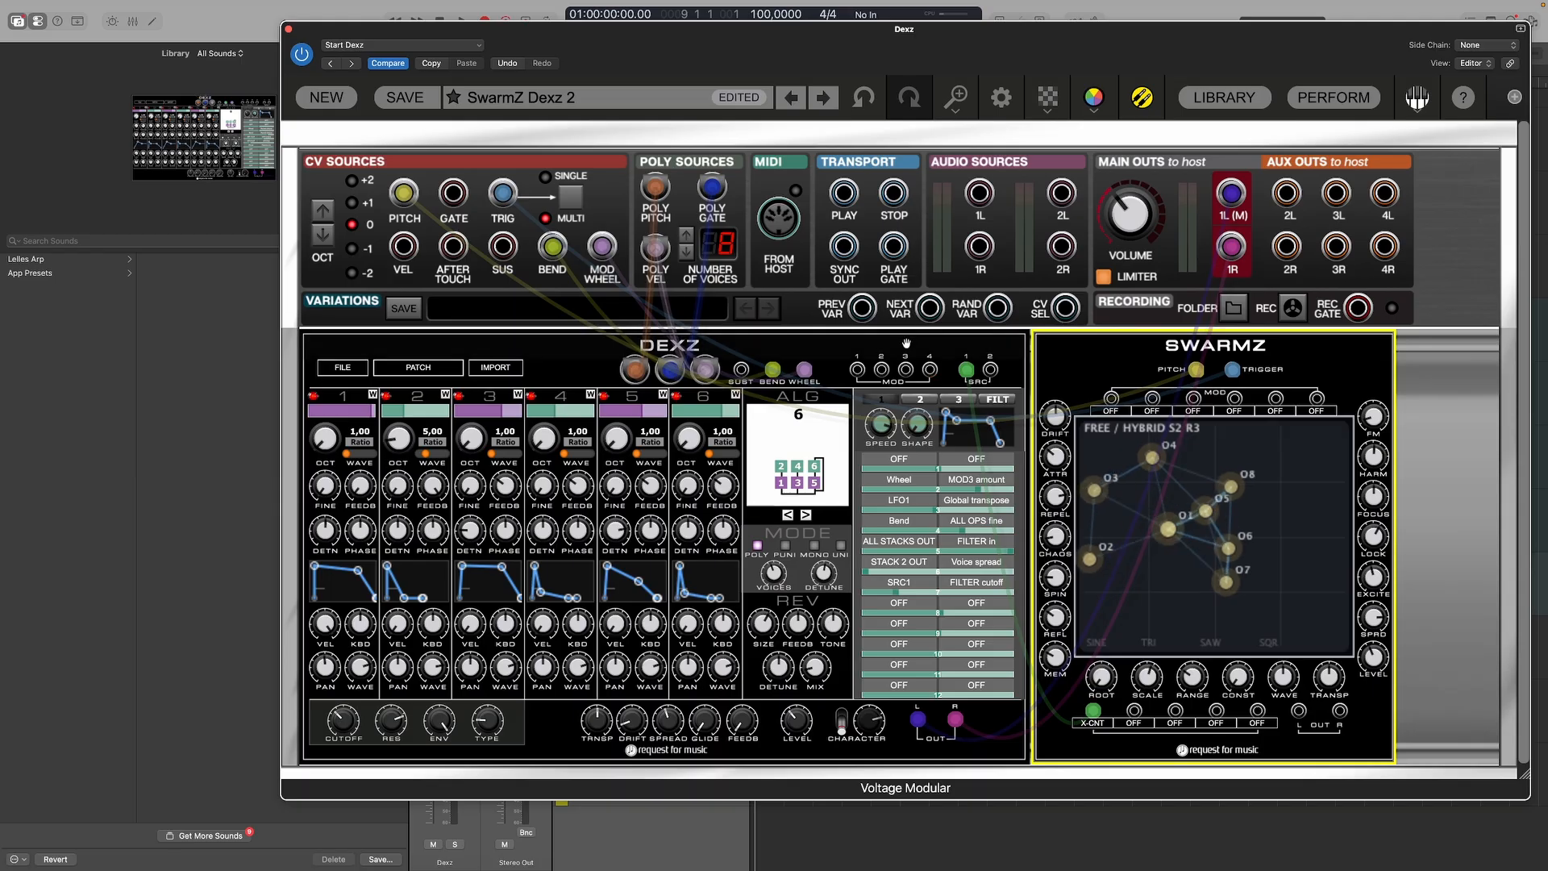
Step: In the SwarmZ Dexz 2 patch, sweep the SRC1 to FILTER cutoff amount up to a high positive value and down to a negative one
click(968, 371)
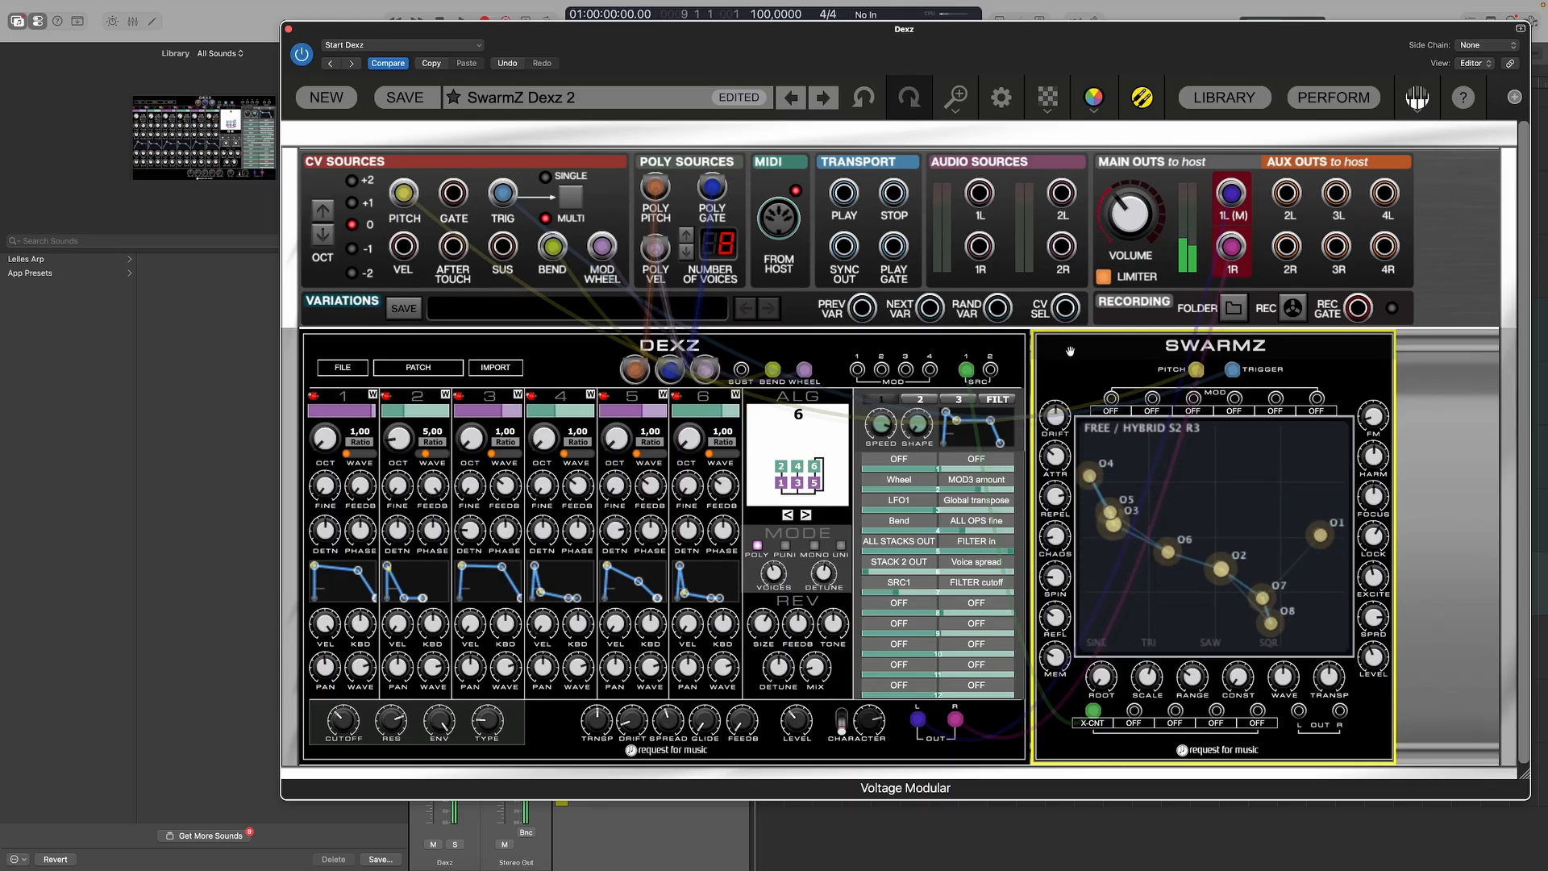
drag(657, 53, 680, 77)
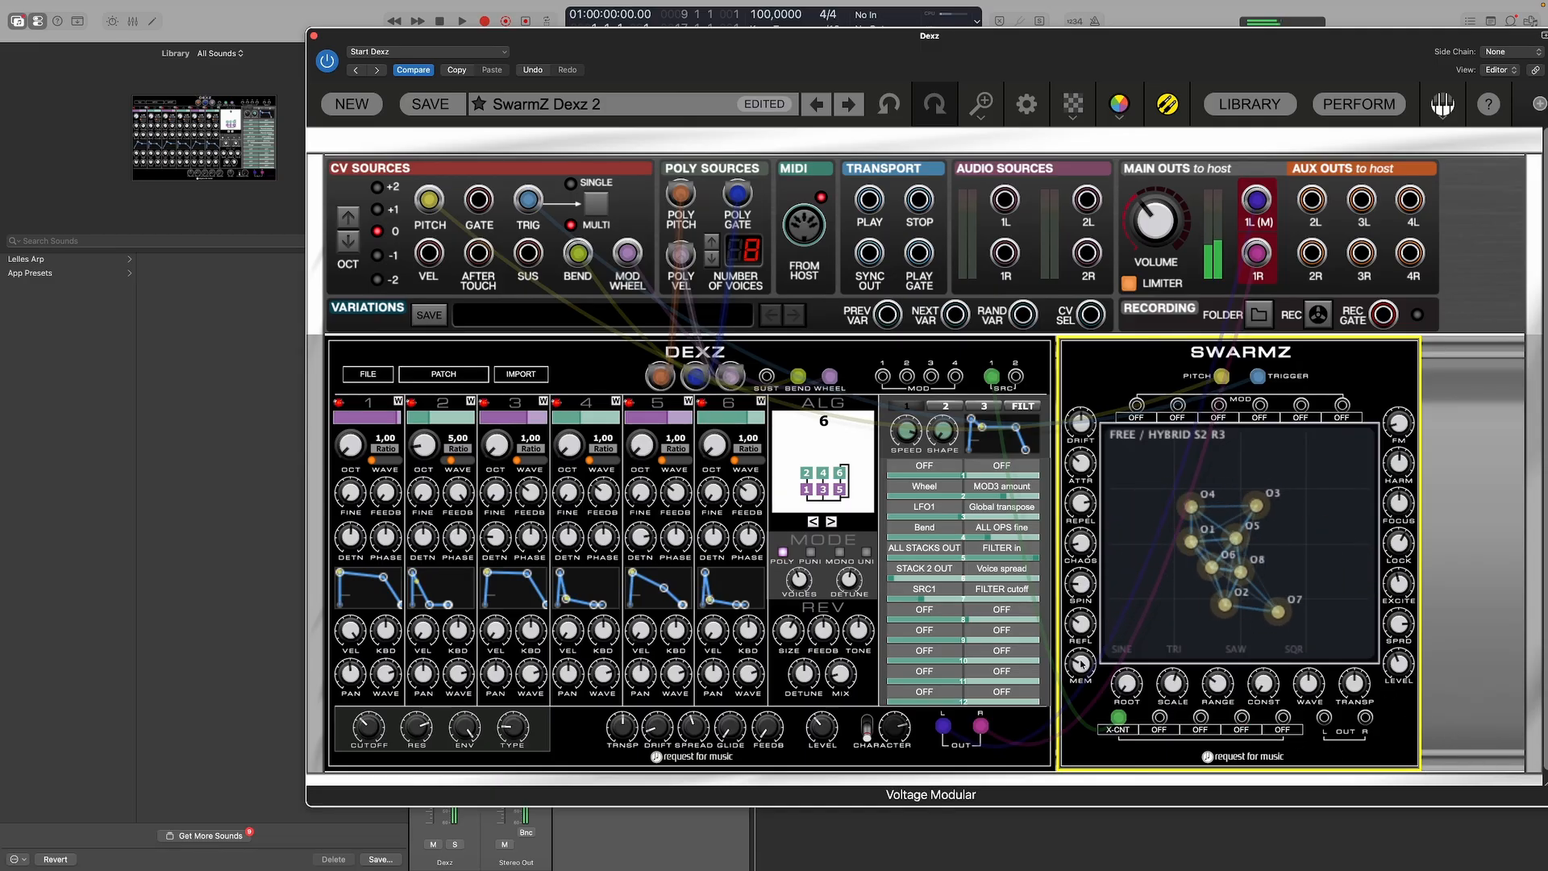
click(925, 603)
drag(956, 598, 1018, 597)
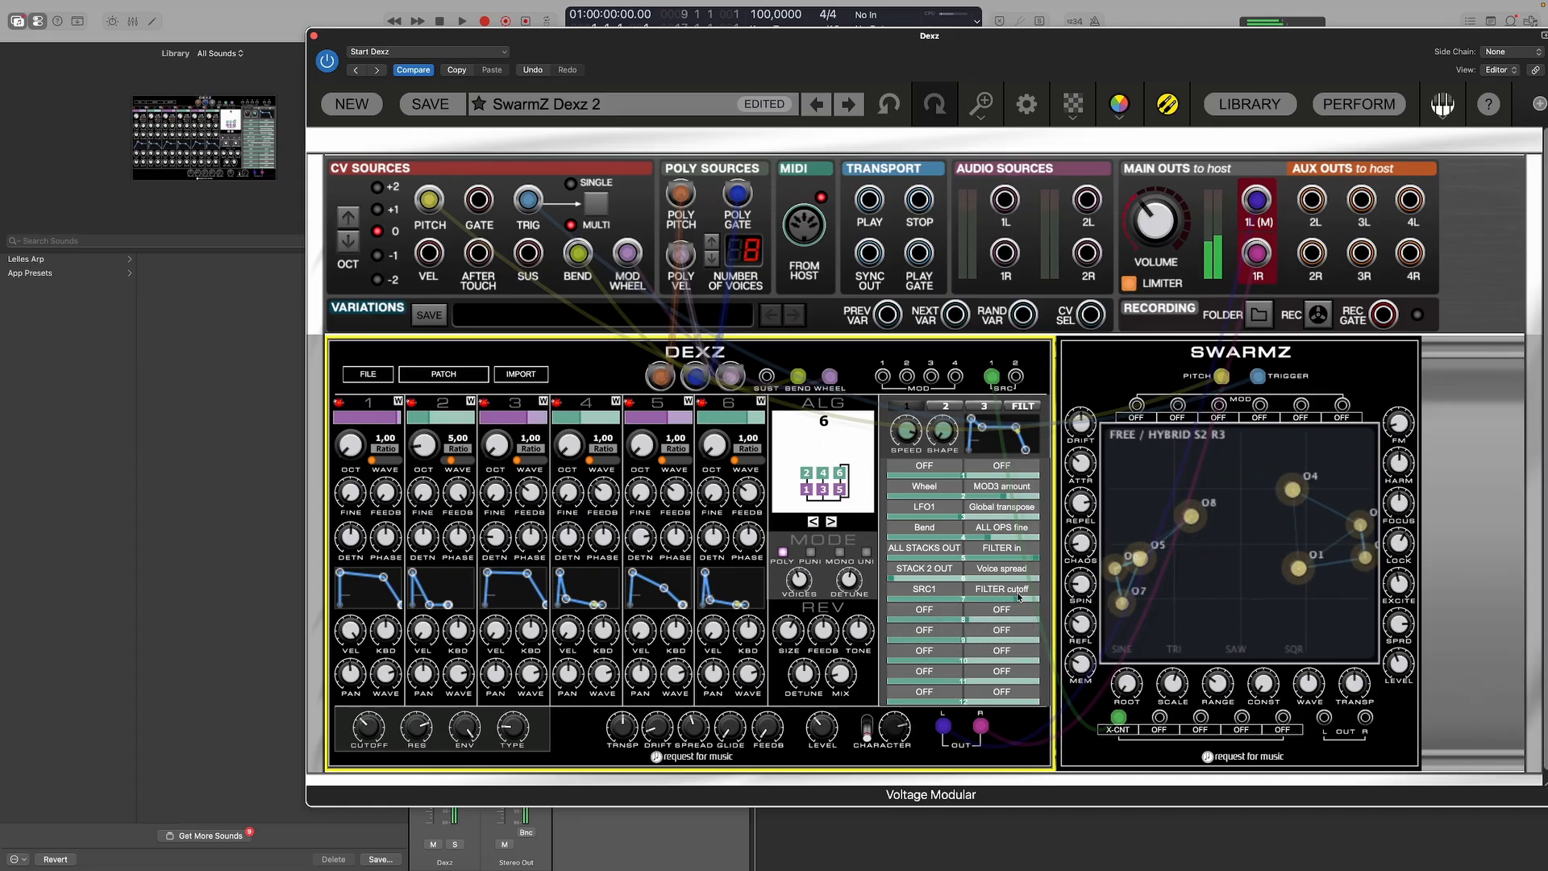
drag(1020, 598, 1028, 600)
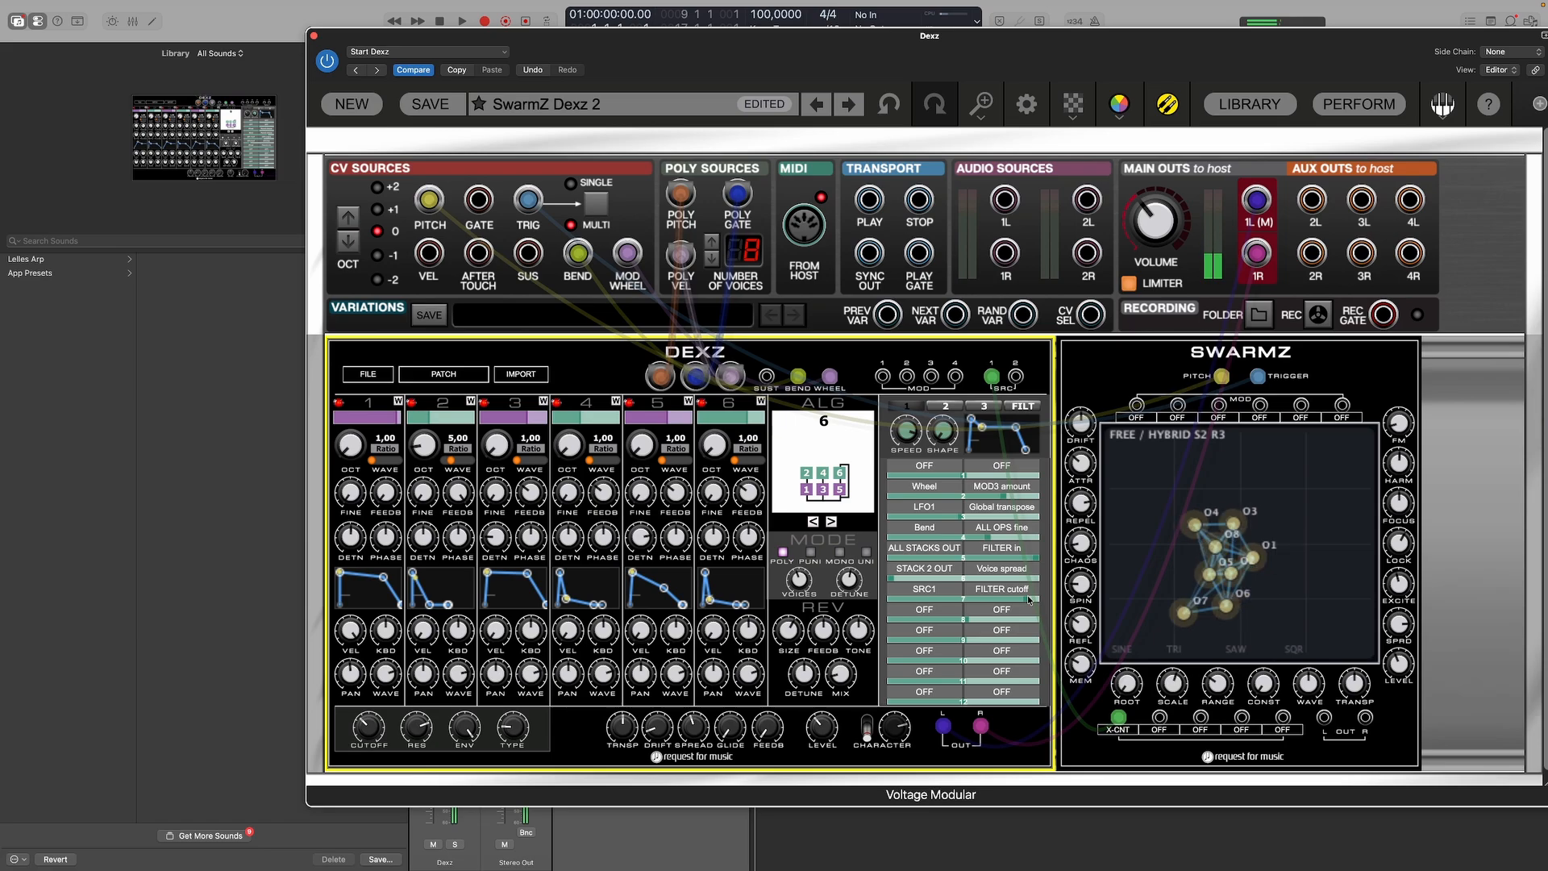
drag(1029, 600, 929, 600)
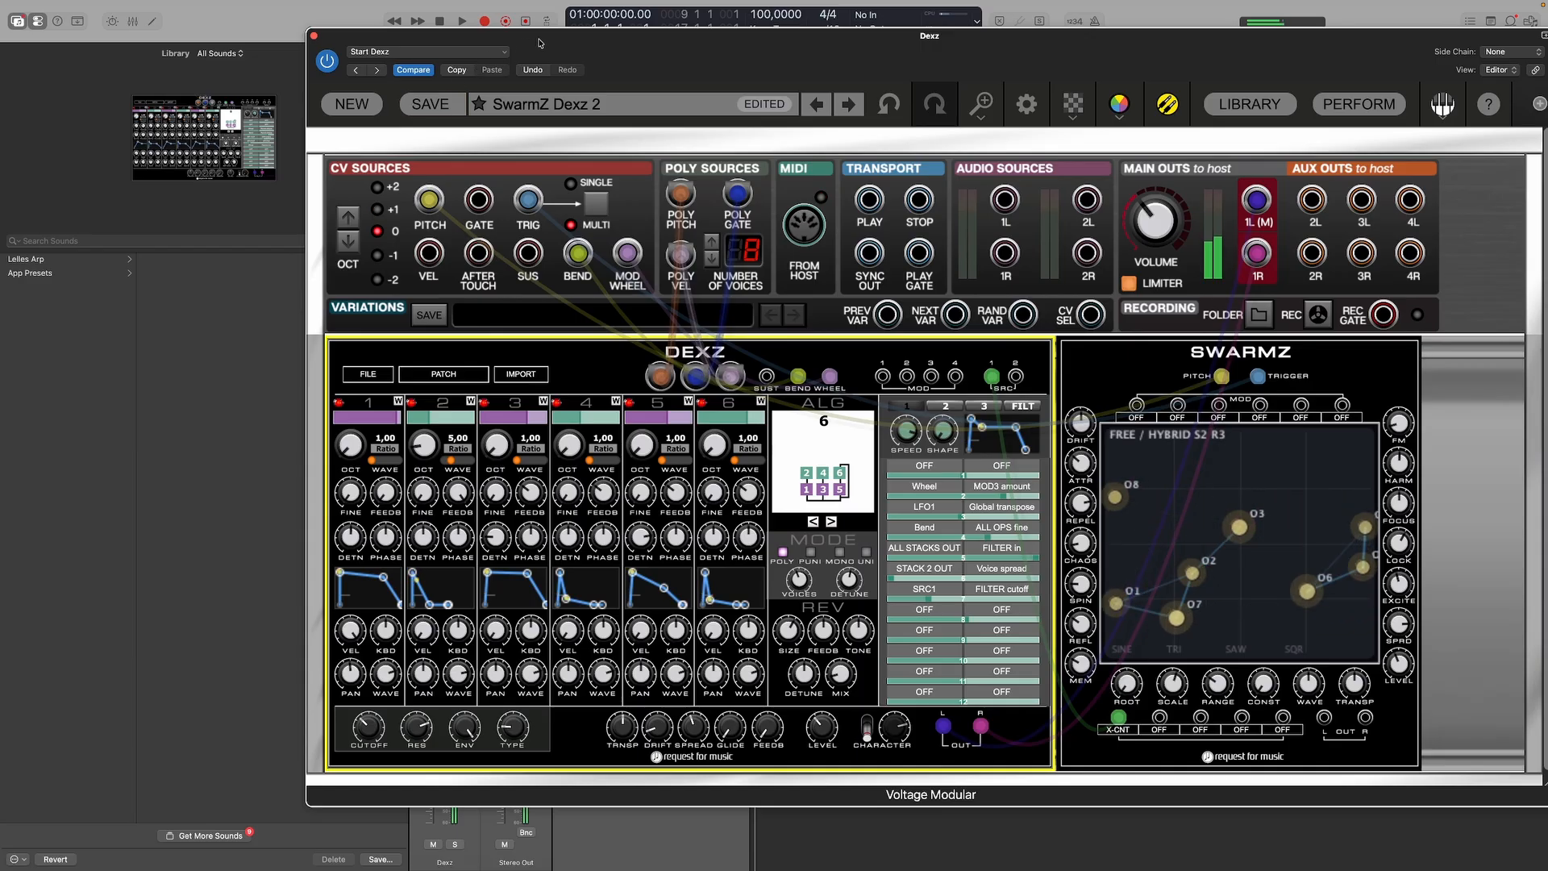
Step: Bypass the Arp MIDI effect on the Dexz channel strip, moving the plug-in window aside and back
drag(539, 42, 975, 42)
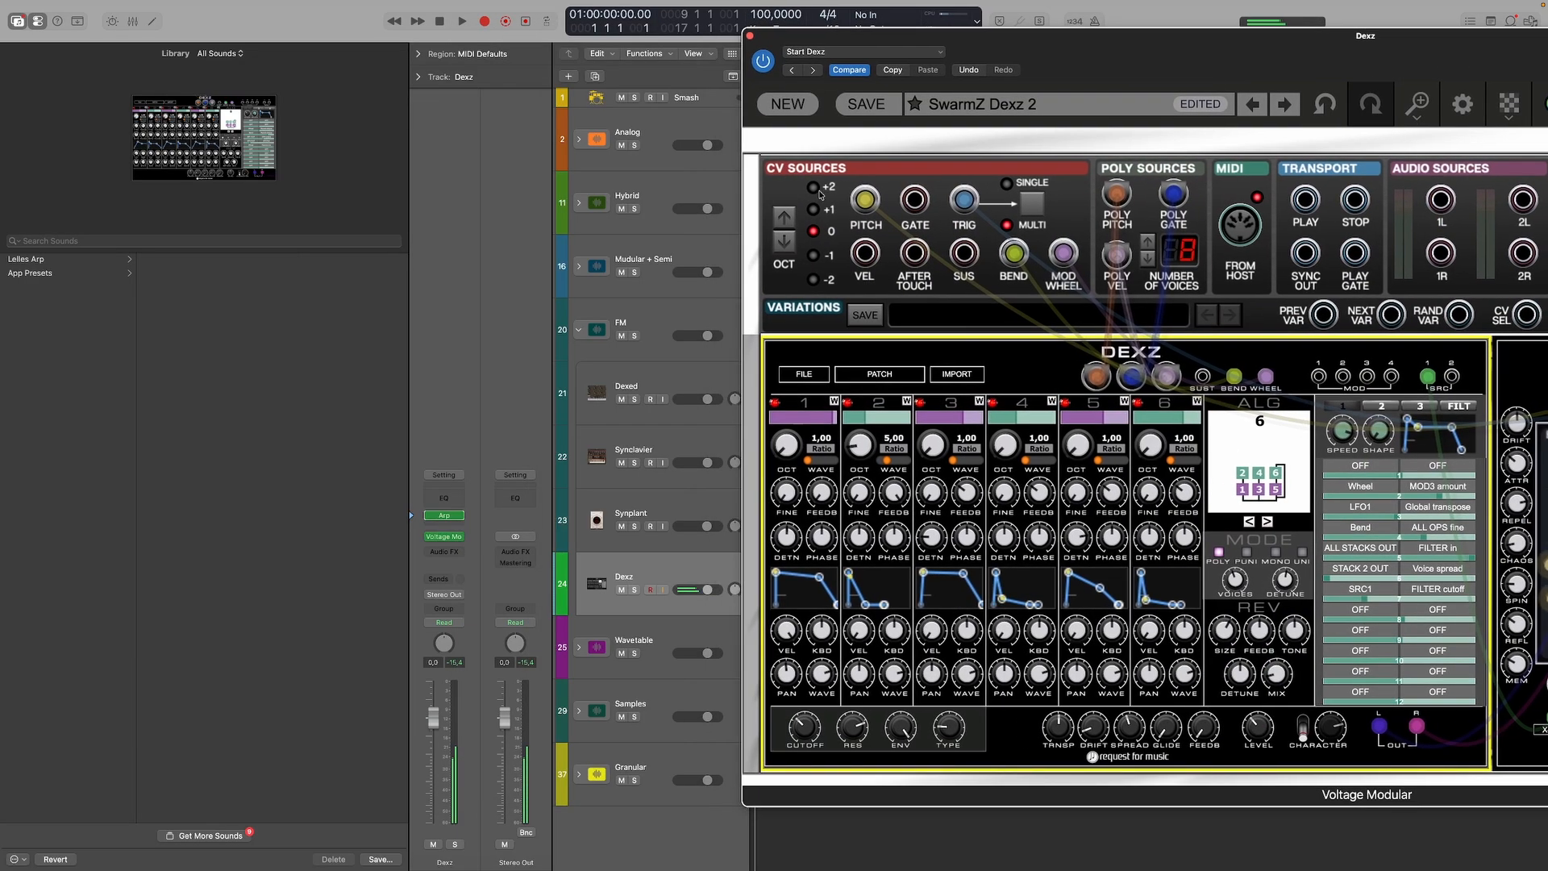
click(432, 516)
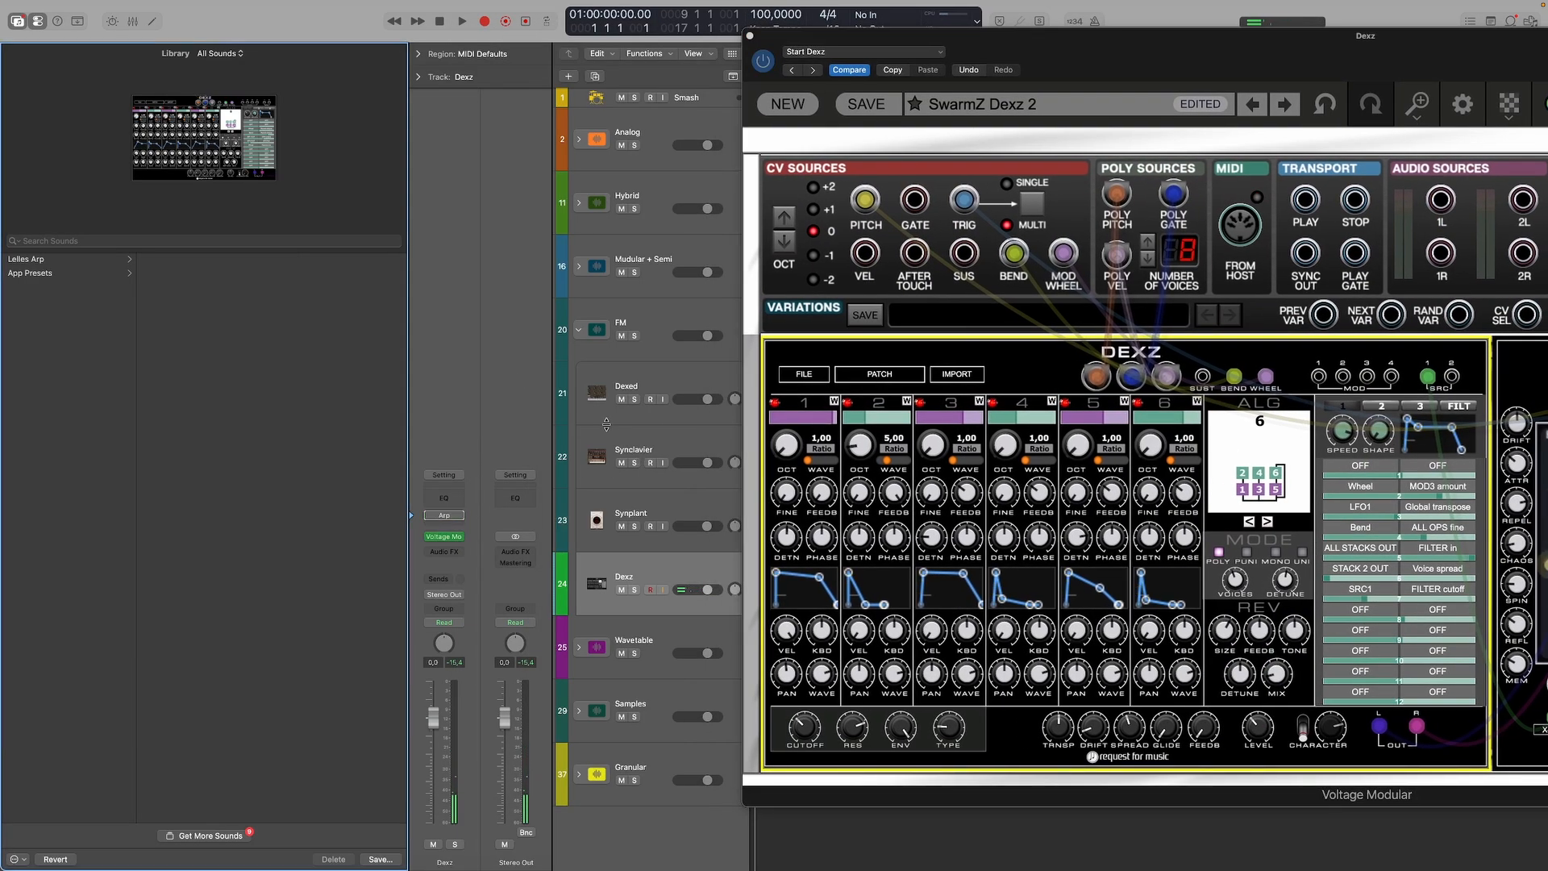
drag(1218, 50, 781, 27)
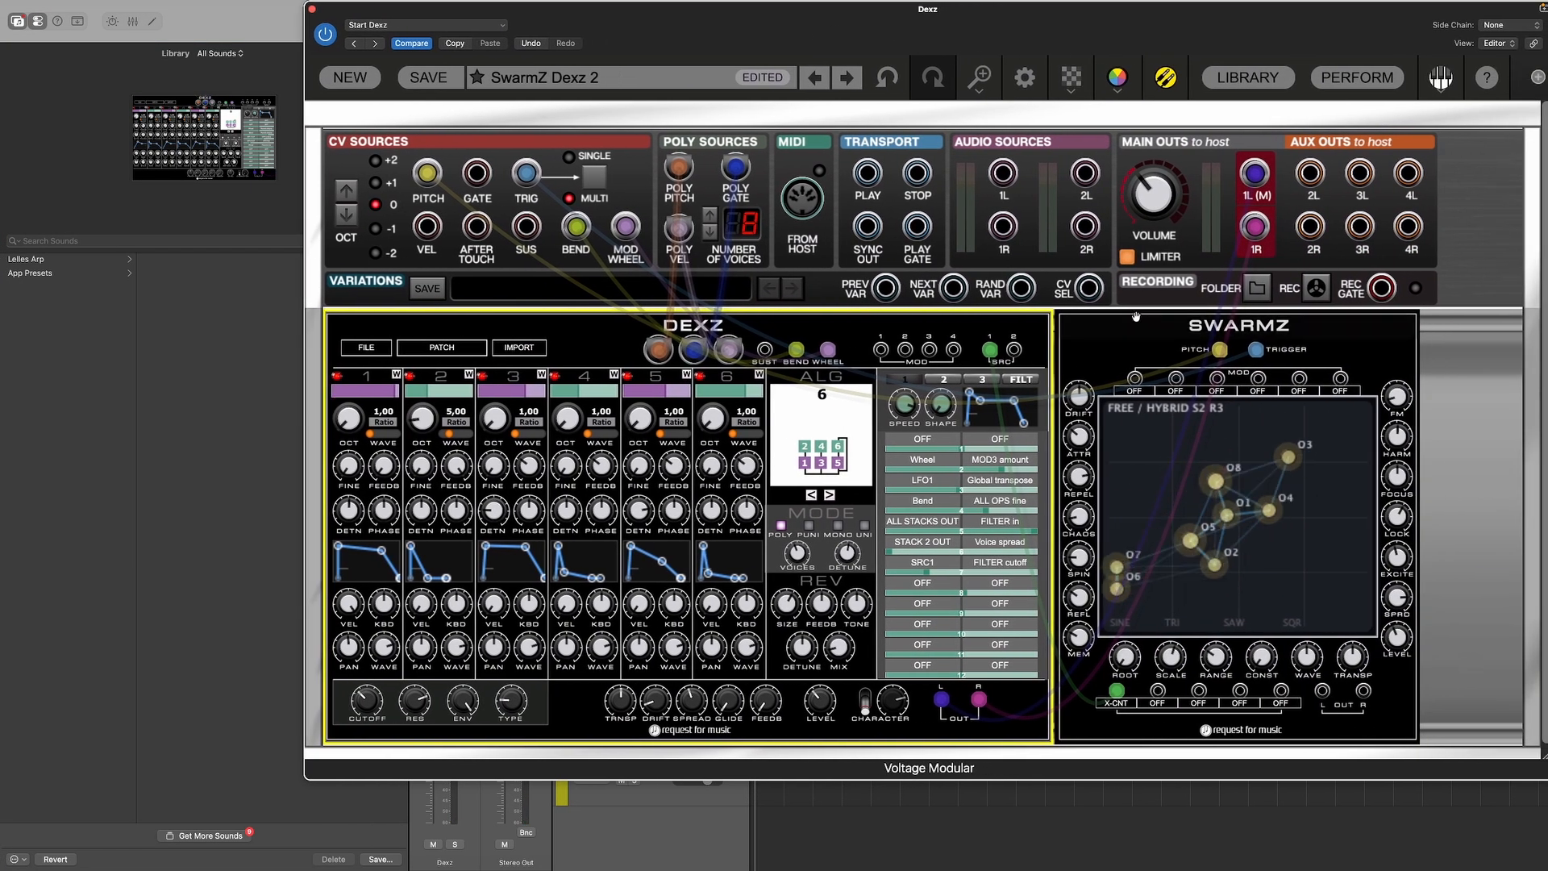